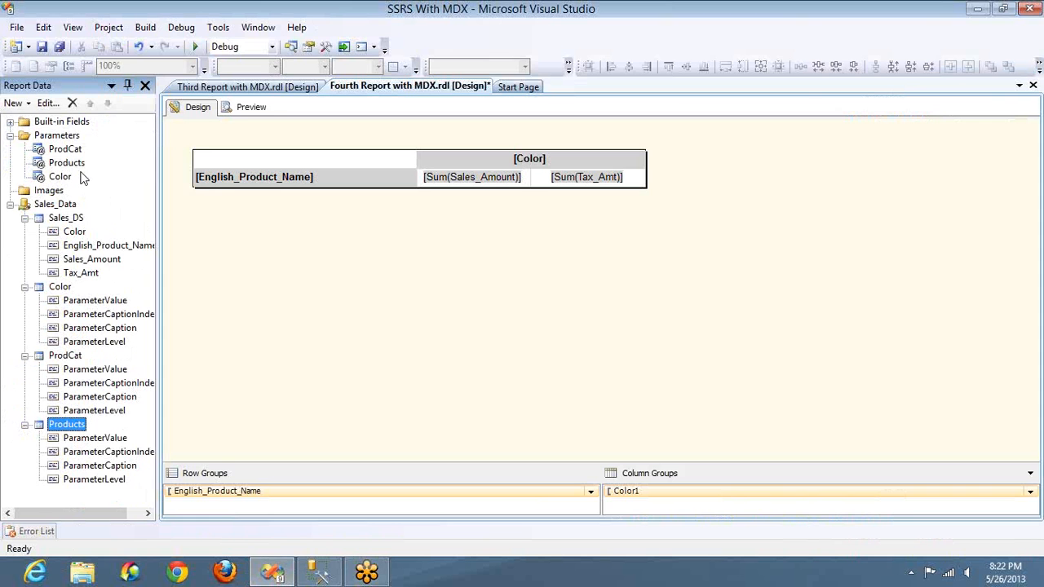
Step: Preview the Fourth Report with every category and every product selected, and run it
left_click(245, 111)
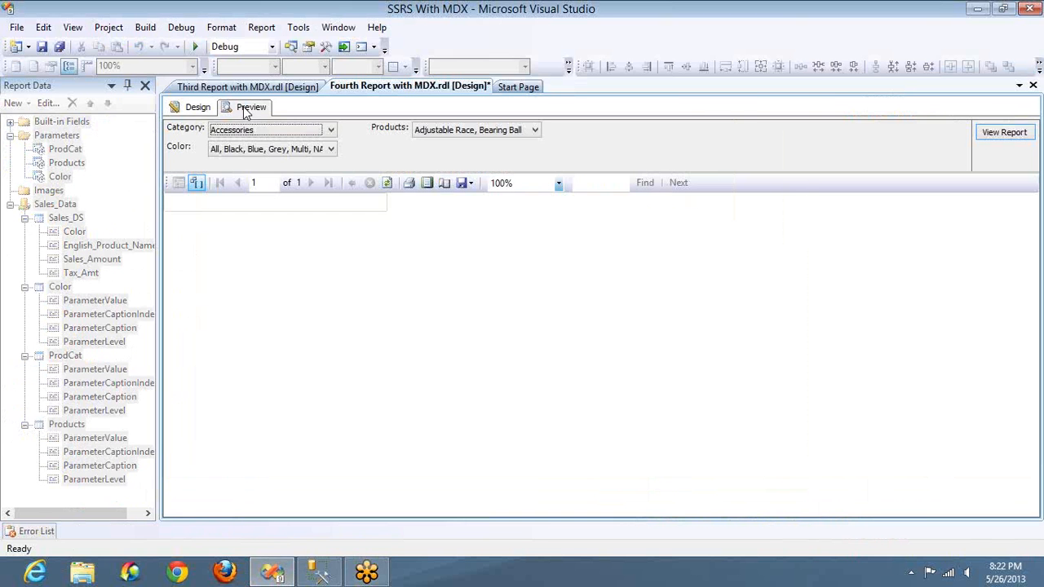
left_click(298, 137)
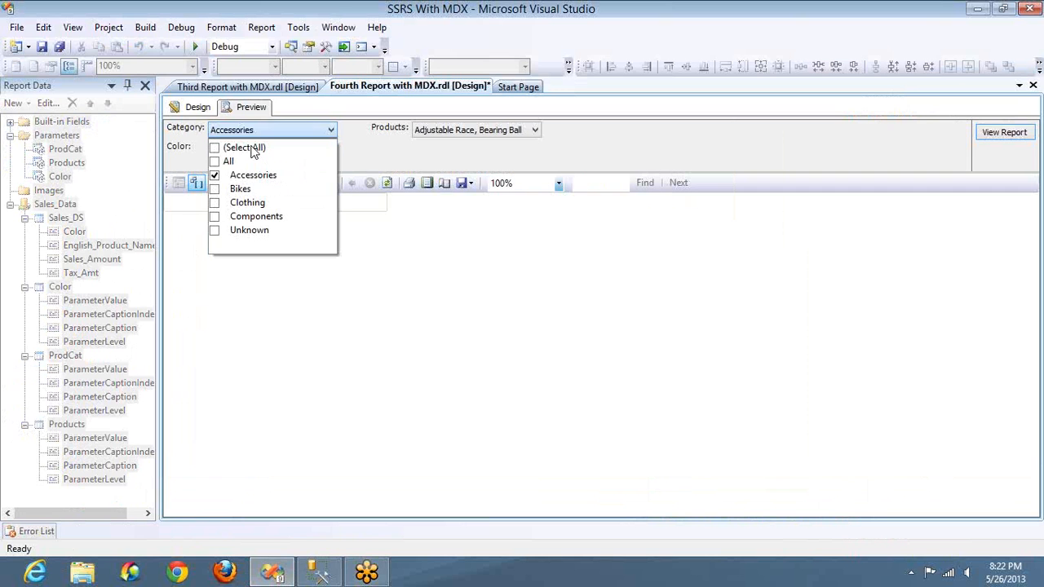
left_click(253, 151)
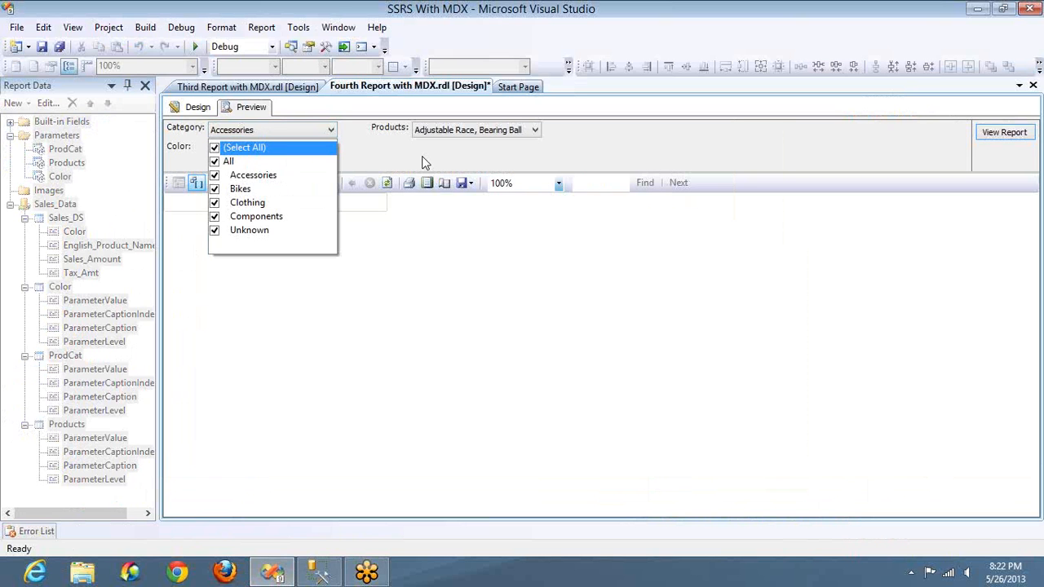
left_click(443, 133)
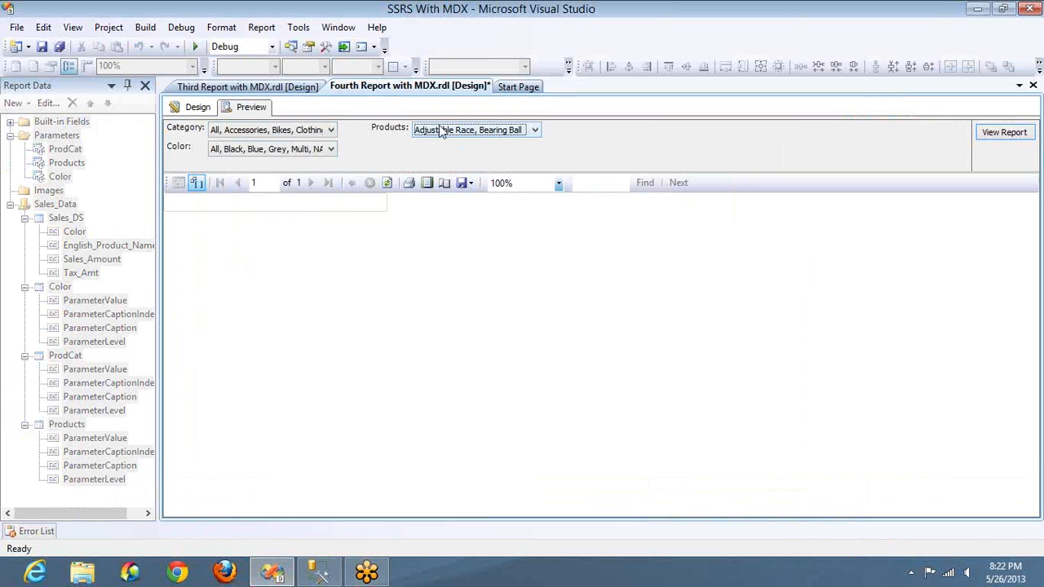
left_click(429, 137)
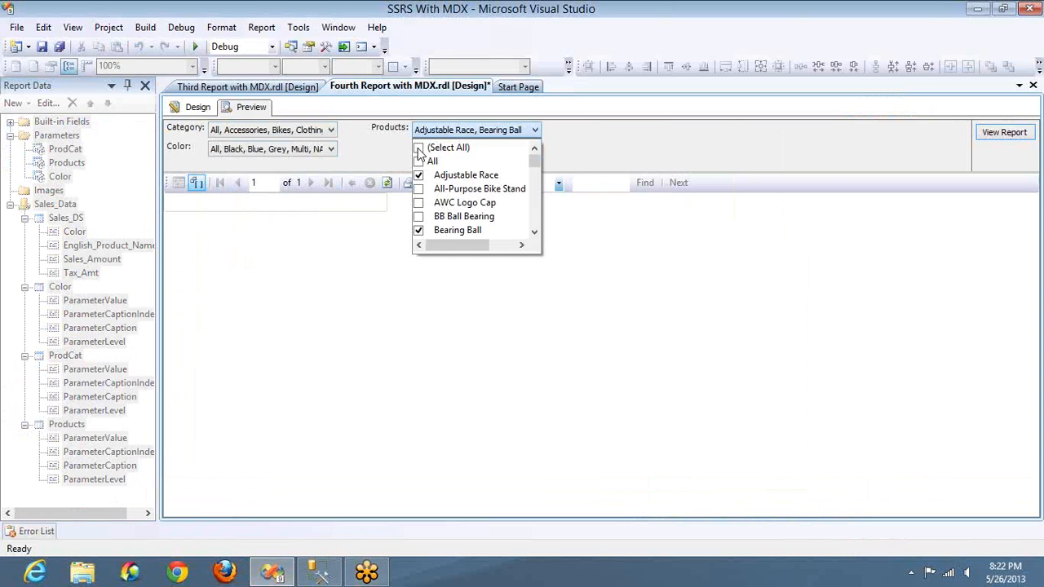
left_click(420, 150)
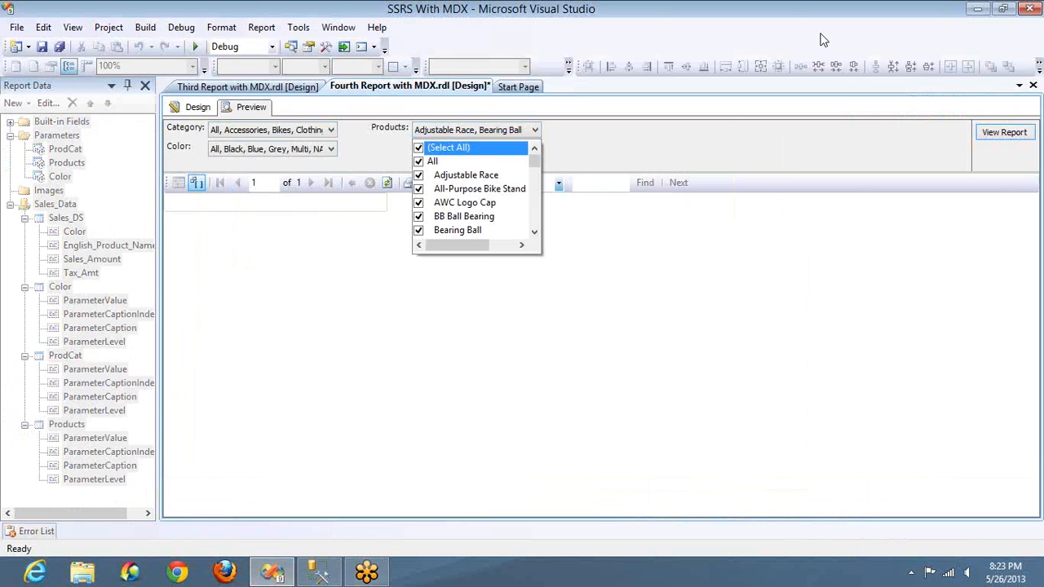
left_click(1001, 137)
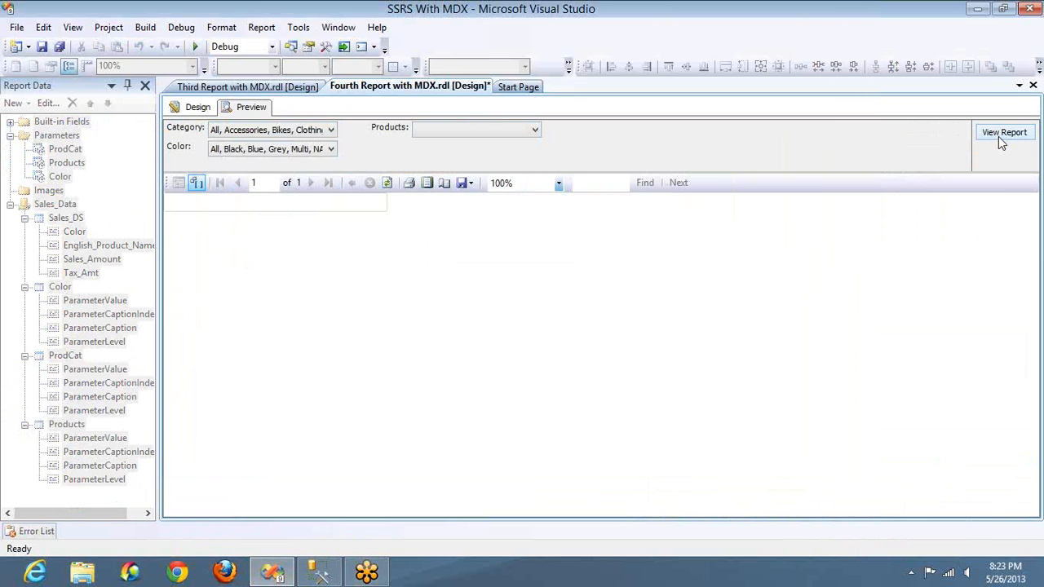
Step: Limit the Category parameter to Accessories and check which products the Products parameter offers
left_click(455, 134)
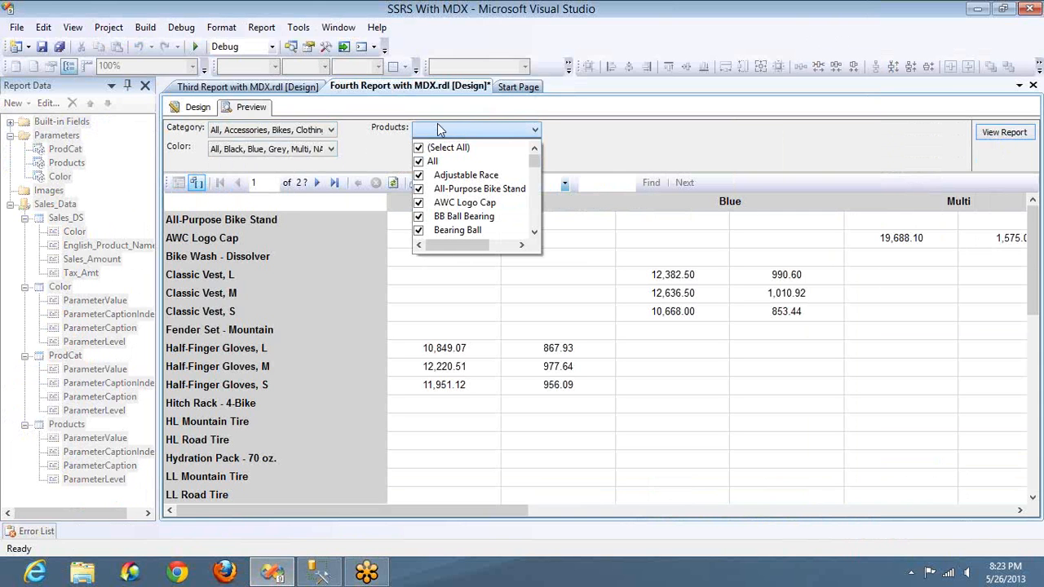
left_click(242, 134)
left_click(243, 134)
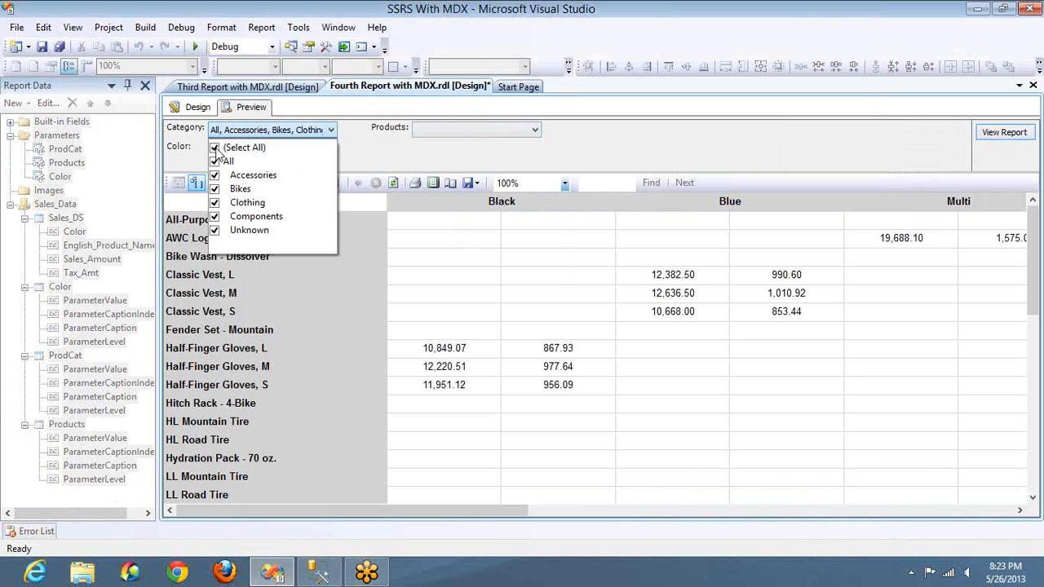
left_click(215, 148)
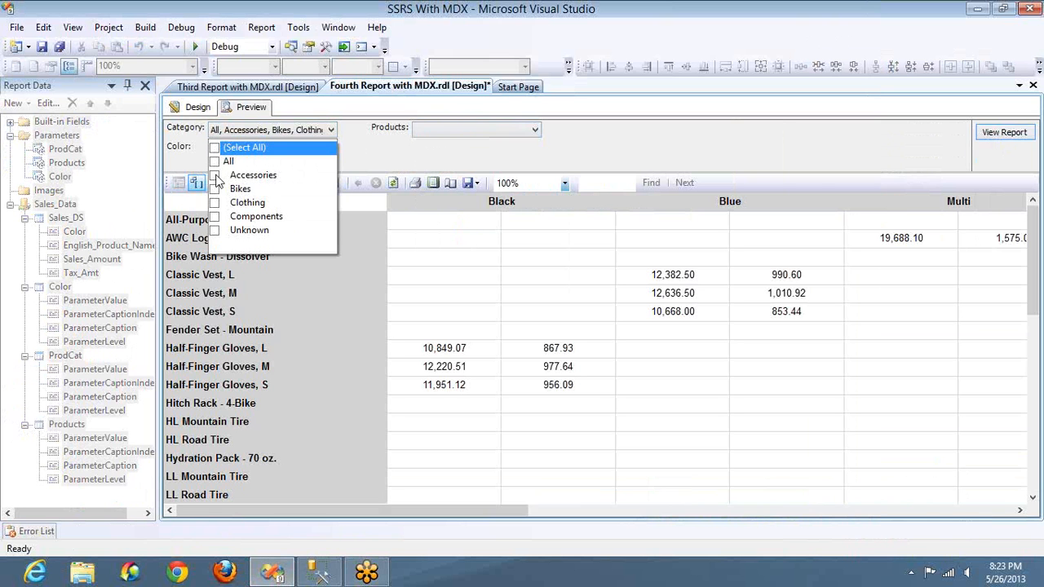
left_click(215, 175)
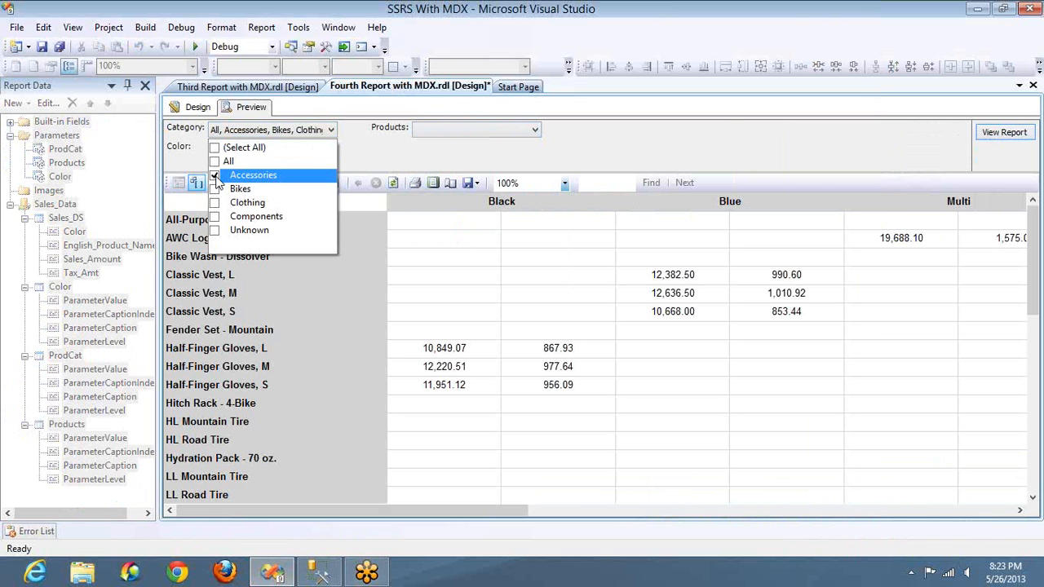
left_click(499, 130)
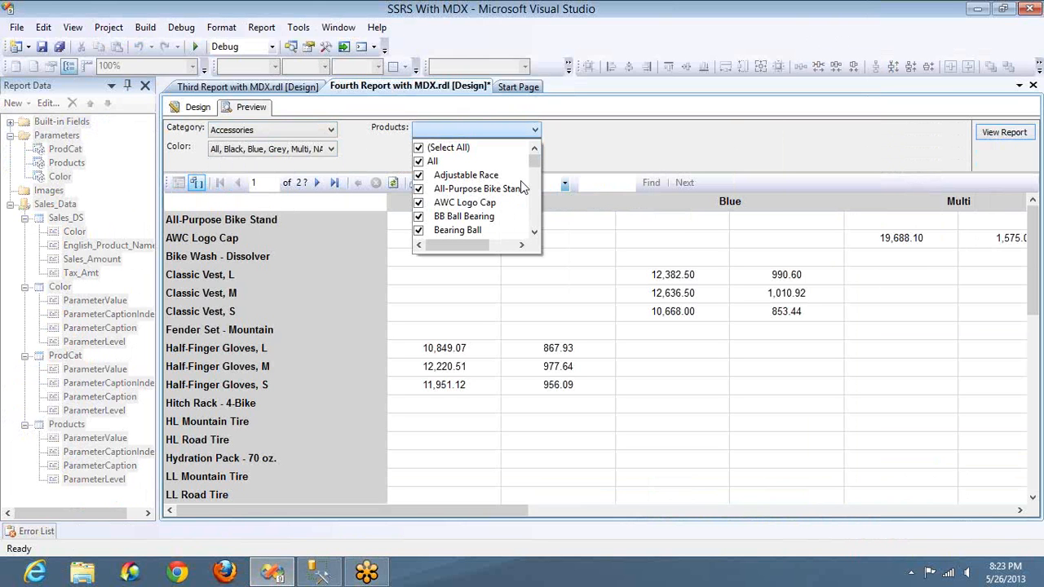
left_click(353, 145)
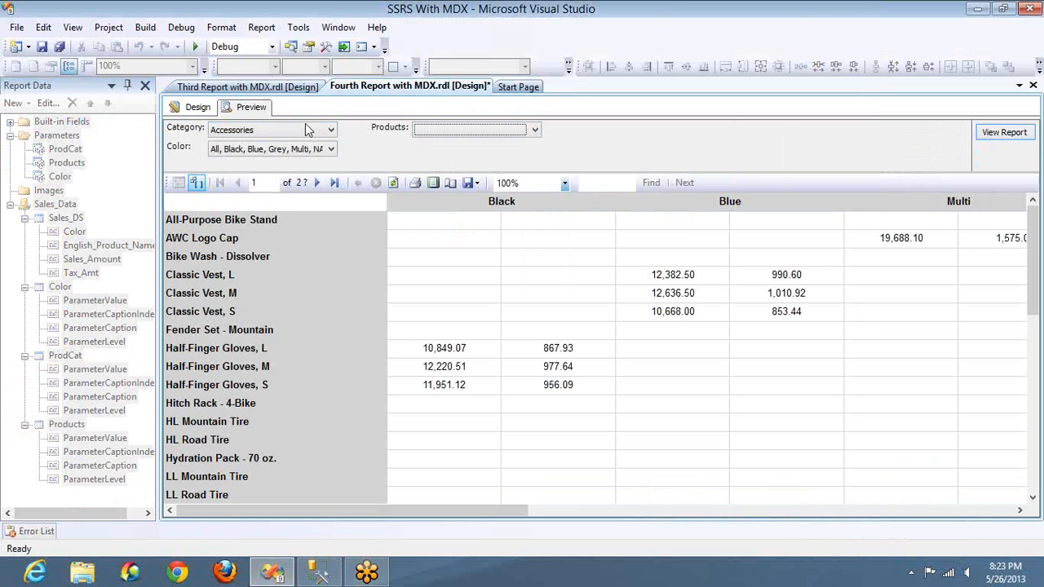
Step: Change the Category parameter to Bikes only and check the products offered by the Products parameter
left_click(300, 130)
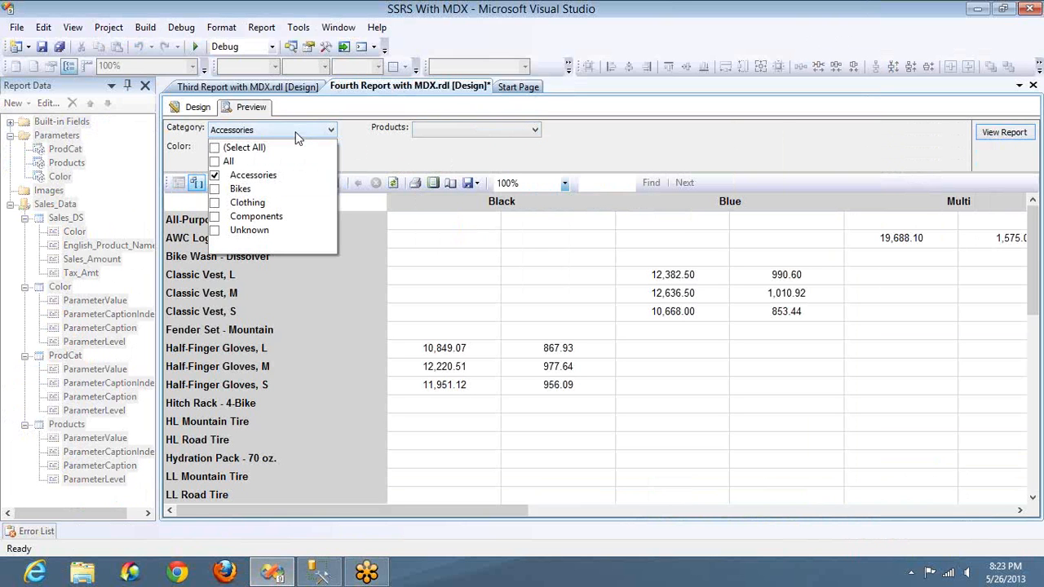
left_click(216, 177)
left_click(215, 190)
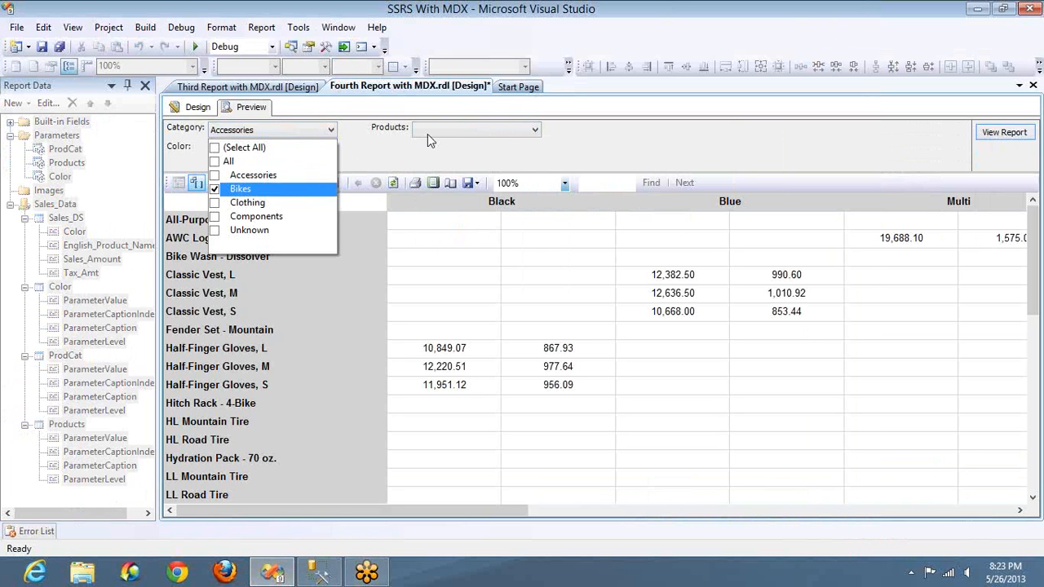
left_click(427, 133)
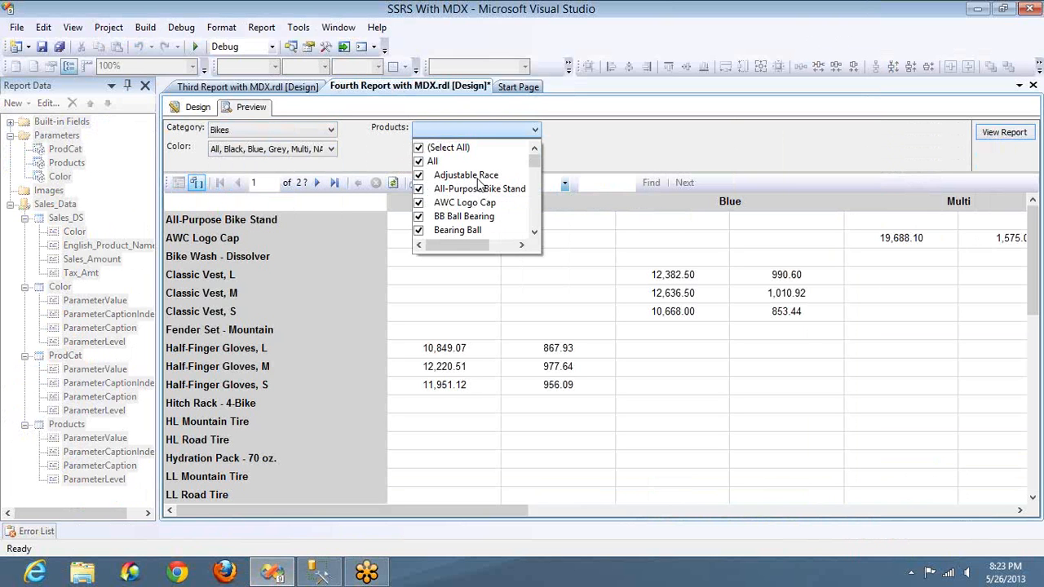
left_click(994, 137)
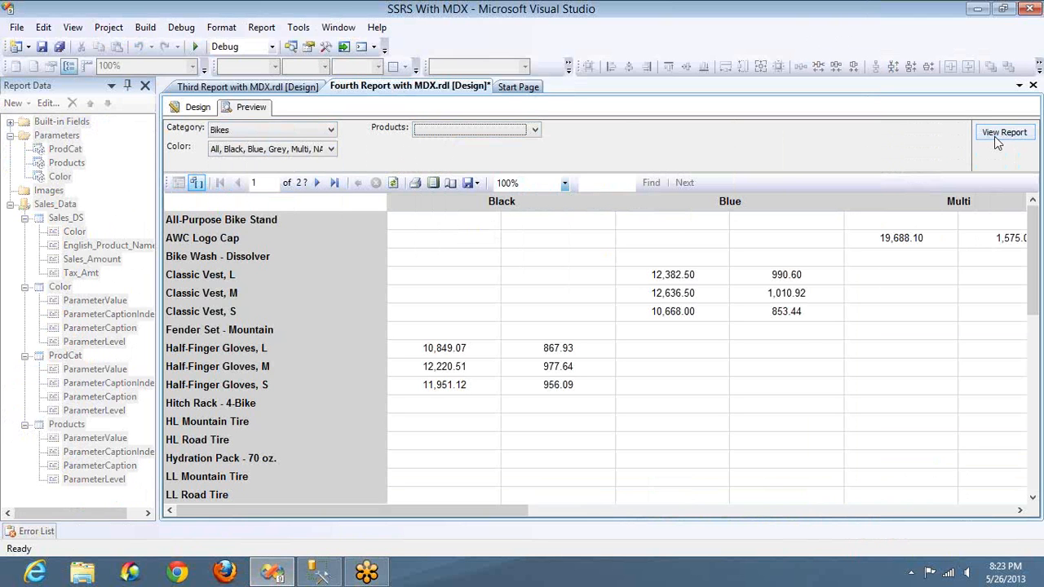
Step: Return to the report design and locate the ProdCat dataset, the ProdCat parameter and the Products dataset
left_click(197, 108)
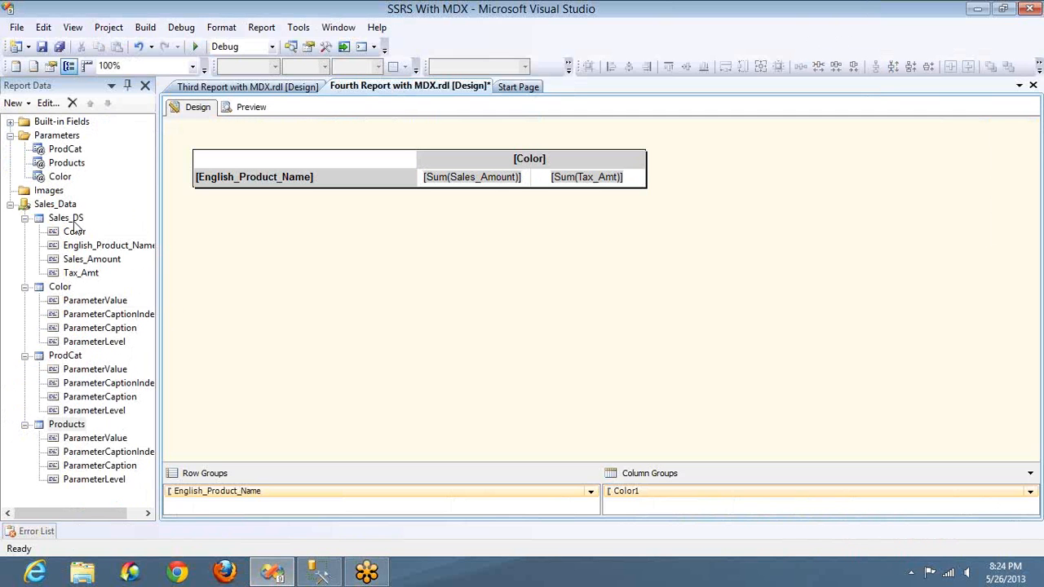
left_click(75, 359)
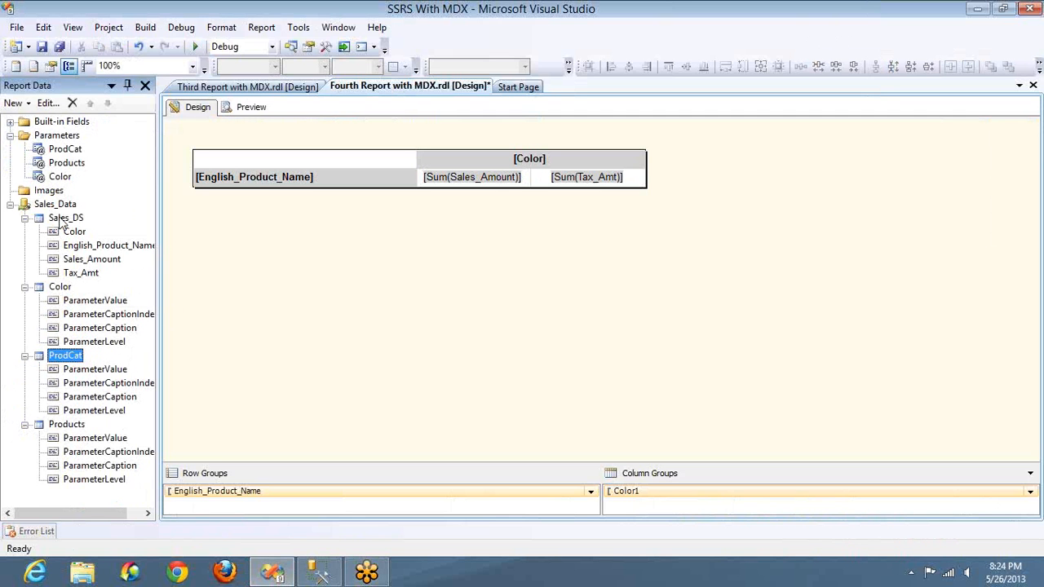
left_click(64, 150)
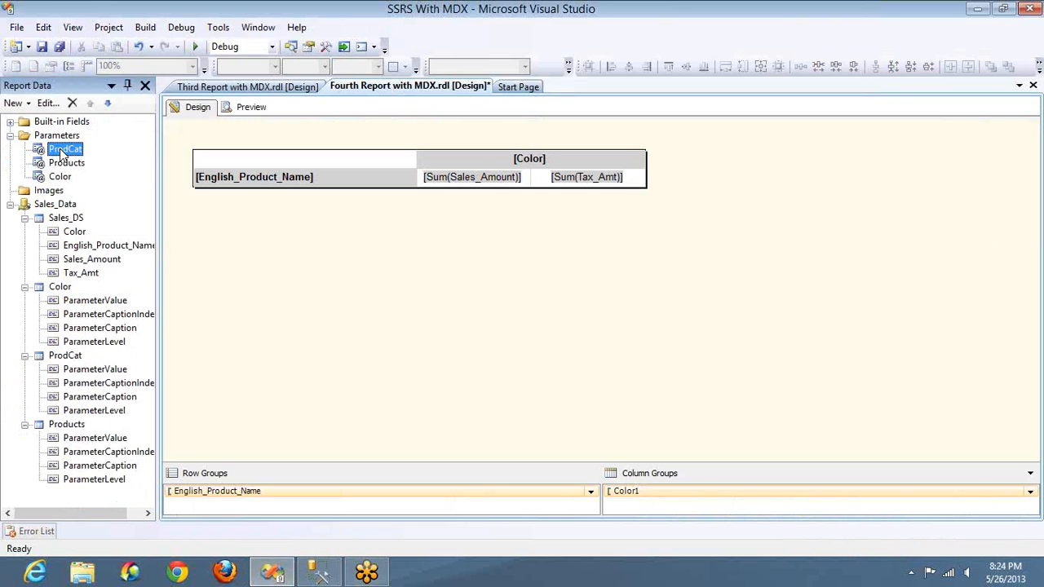
left_click(67, 425)
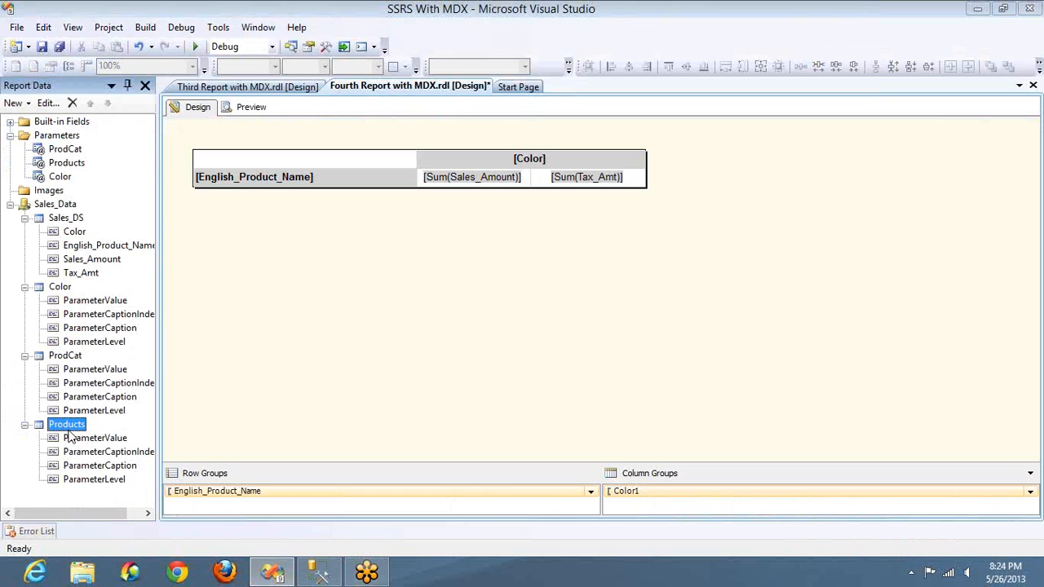
Step: Copy the full query from the Products dataset's properties into the empty MDX query window in SQL Server Management Studio
double_click(67, 425)
left_click(545, 319)
key("ctrl+a")
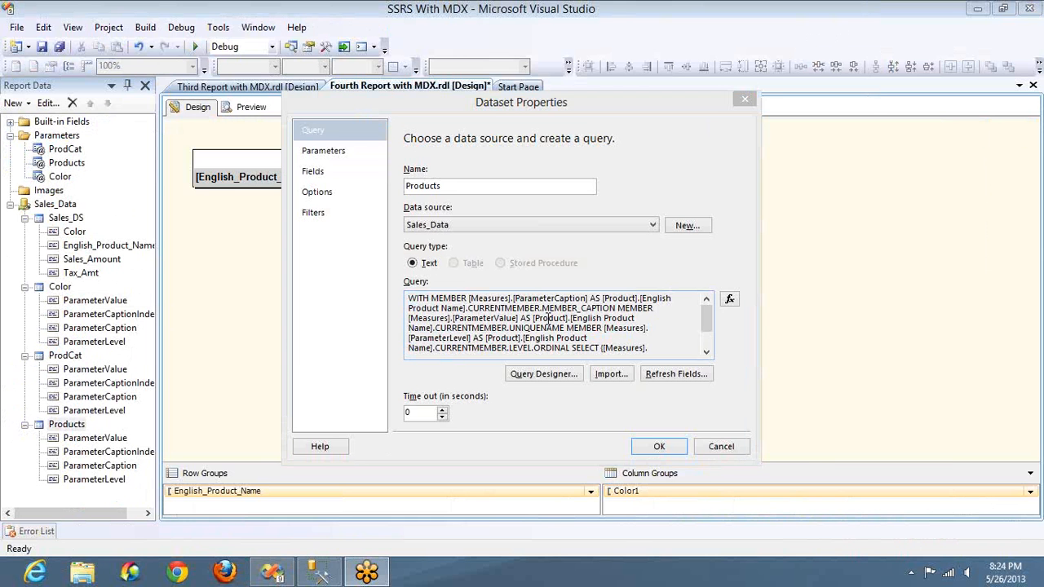
key("alt+Tab")
key("Tab")
key("Tab")
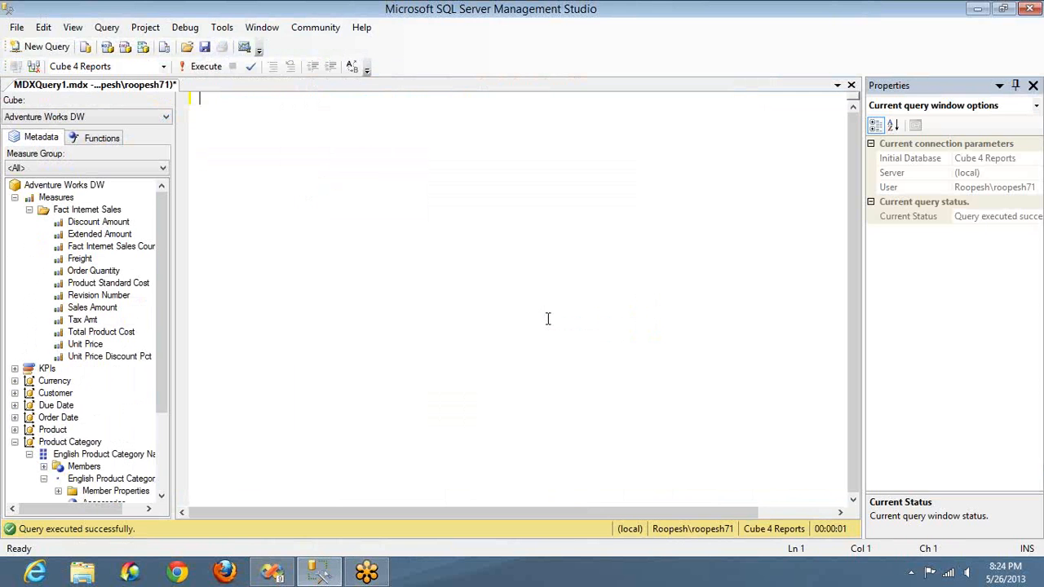
key("ctrl+v")
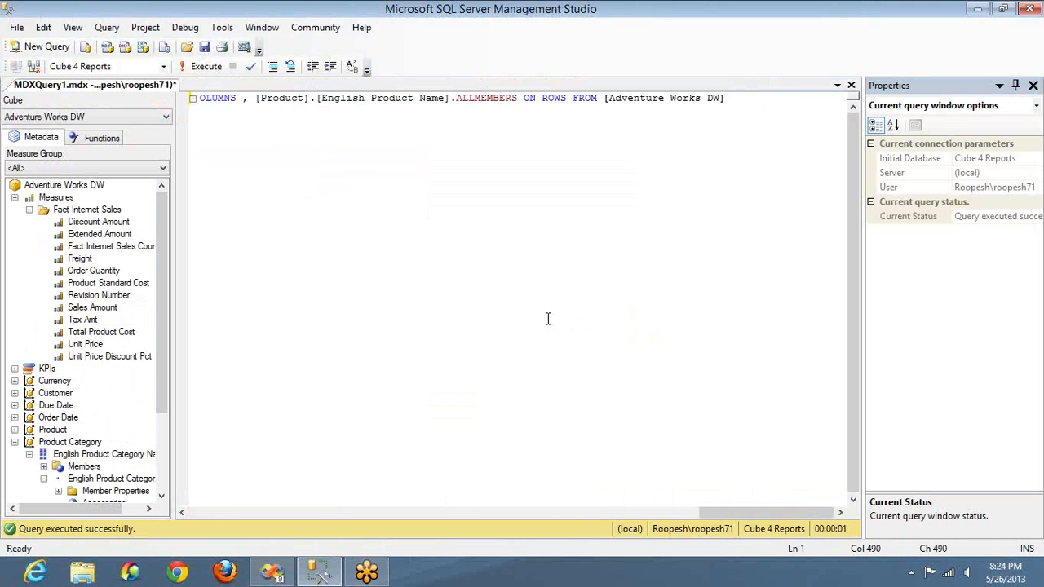
key("Home")
key("ctrl+Right")
key("ctrl+Right")
key("ctrl+Right")
key("ctrl+Right")
key("ctrl+Right")
key("ctrl+Right")
key("ctrl+Right")
key("ctrl+Right")
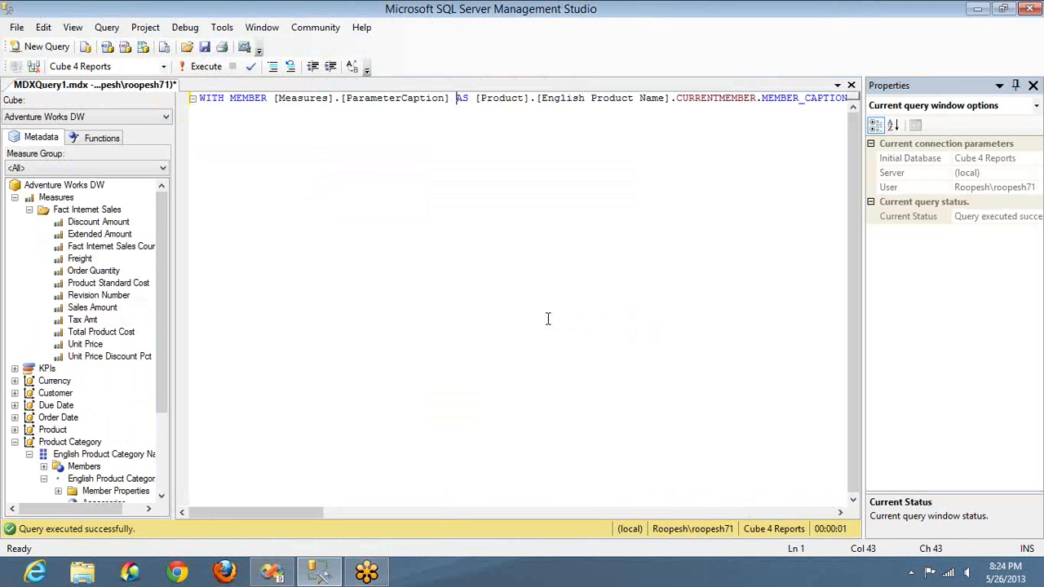
key("Return")
key("ctrl+Right")
key("ctrl+Right")
key("ctrl+Right")
key("ctrl+Right")
key("ctrl+Right")
key("ctrl+Right")
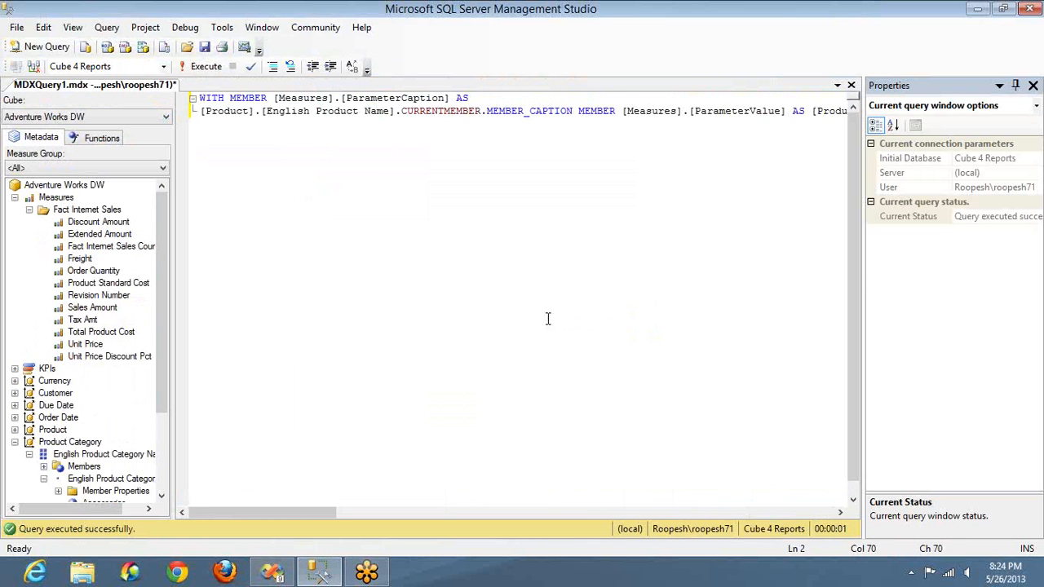
scroll(548, 318, "down", 1)
key("ctrl+z")
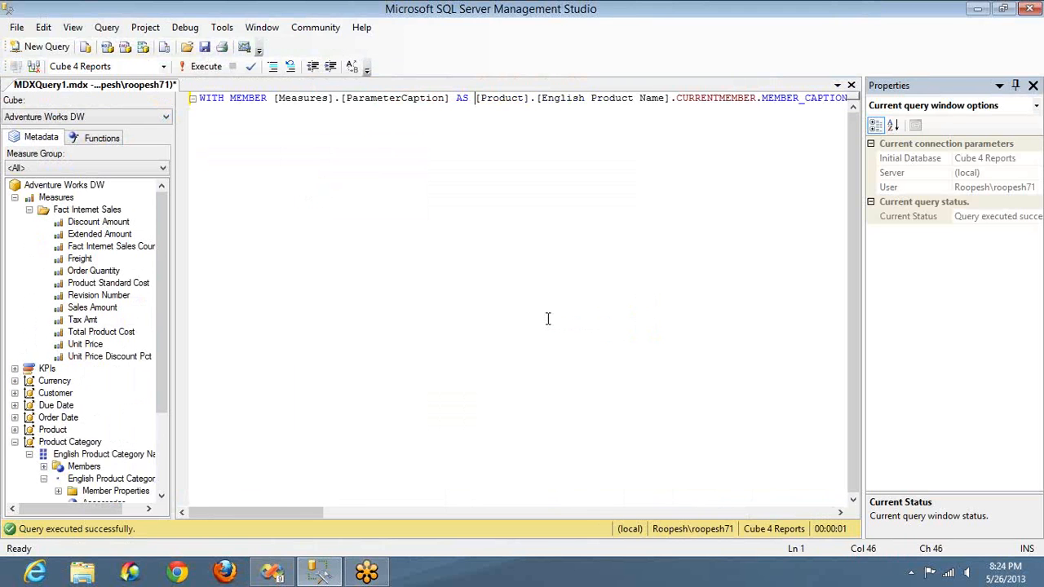
Step: Break the pasted query into lines so the ParameterCaption and ParameterValue members and their expressions after AS each sit on separate lines
key("Return")
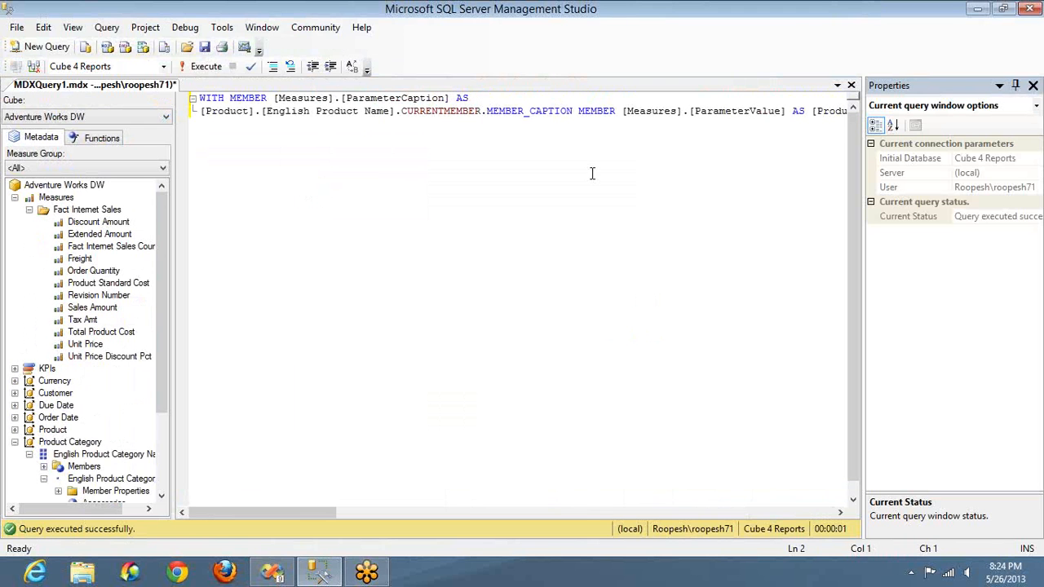
left_click(578, 111)
key("Return")
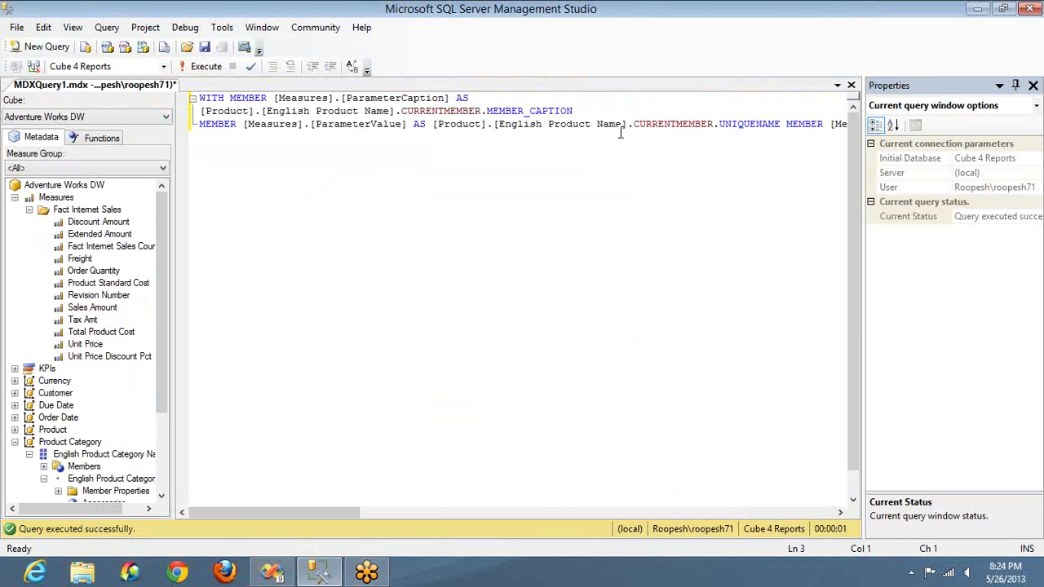
left_click(432, 124)
key("Return")
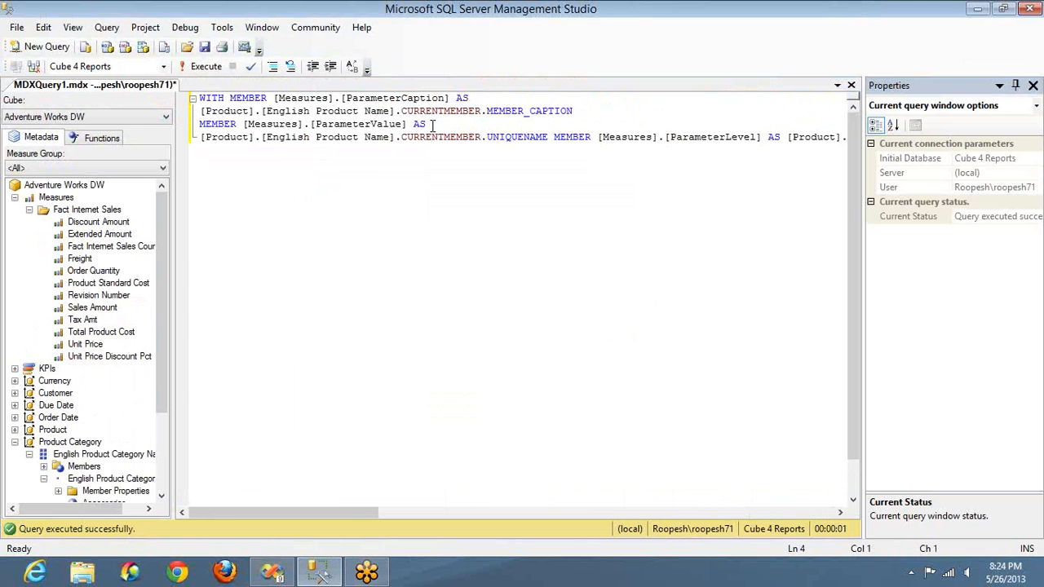
left_click(550, 137)
key("Return")
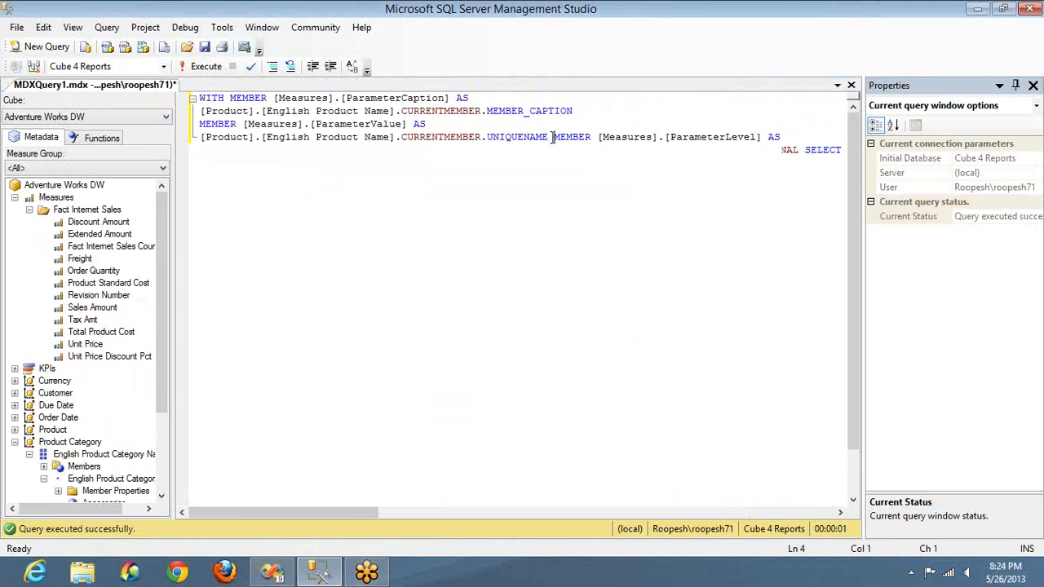
Step: Move the ParameterLevel member's expression after AS onto its own line and start the SELECT clause on a new line
key("Right")
key("Right")
key("Right")
key("Right")
key("Right")
key("Right")
key("Right")
key("Right")
key("Right")
key("Right")
key("Right")
key("Right")
key("Right")
key("Right")
key("Right")
key("Right")
key("Right")
key("Right")
key("Right")
key("Right")
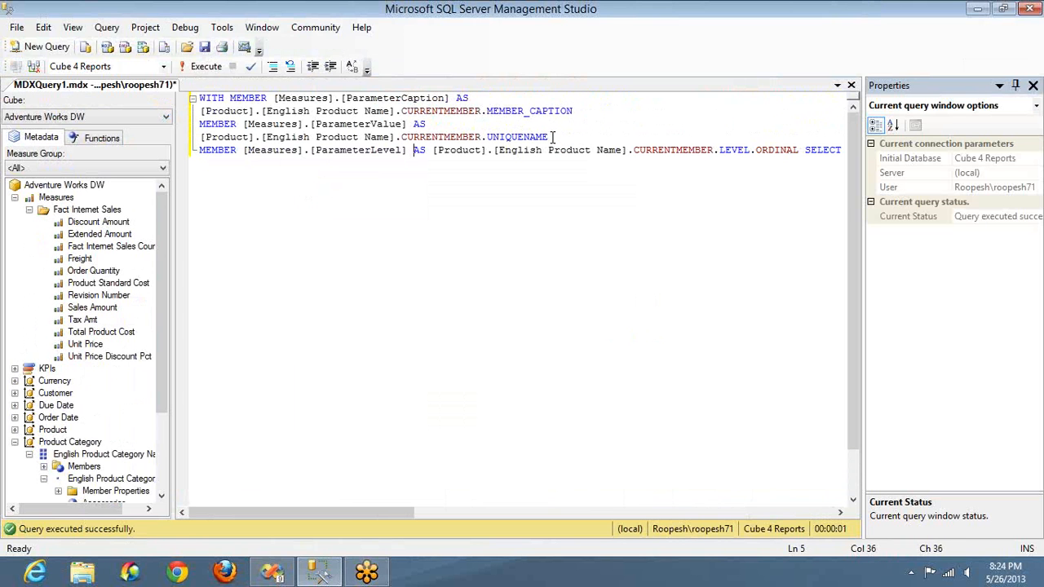
key("Right")
key("Right")
key("Right")
key("Return")
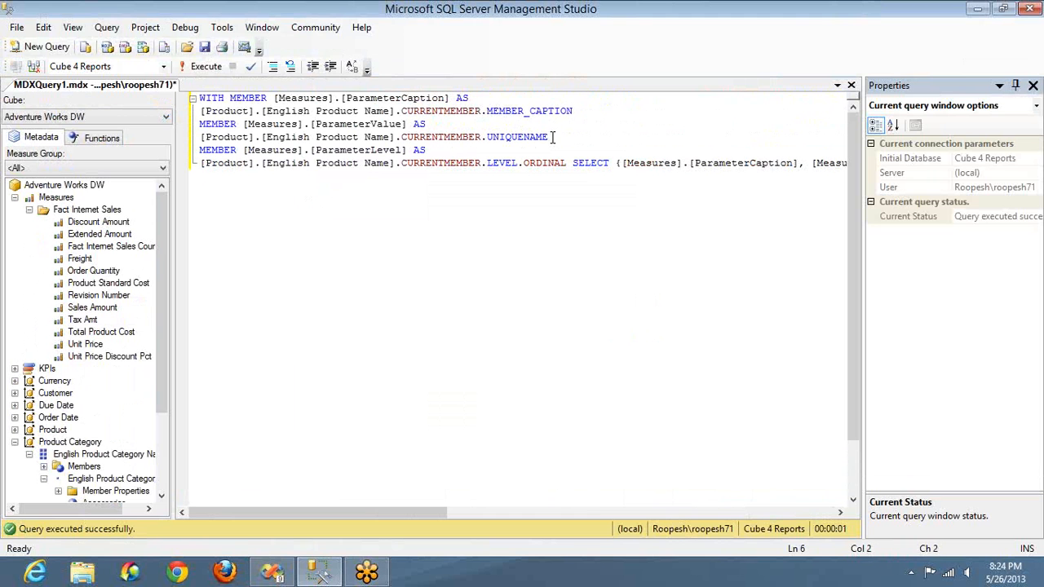
key("Right")
key("Right")
key("Right")
key("Right")
key("Right")
key("Right")
key("Right")
key("Right")
key("Right")
key("Right")
key("Right")
key("Right")
key("Right")
key("Right")
key("Right")
key("Right")
key("Right")
key("Right")
key("Right")
key("Right")
key("Right")
key("Right")
key("Right")
key("Right")
key("Right")
key("Right")
key("Right")
key("Right")
key("Return")
Step: Run the formatted MDX query and view its execution messages
key("F5")
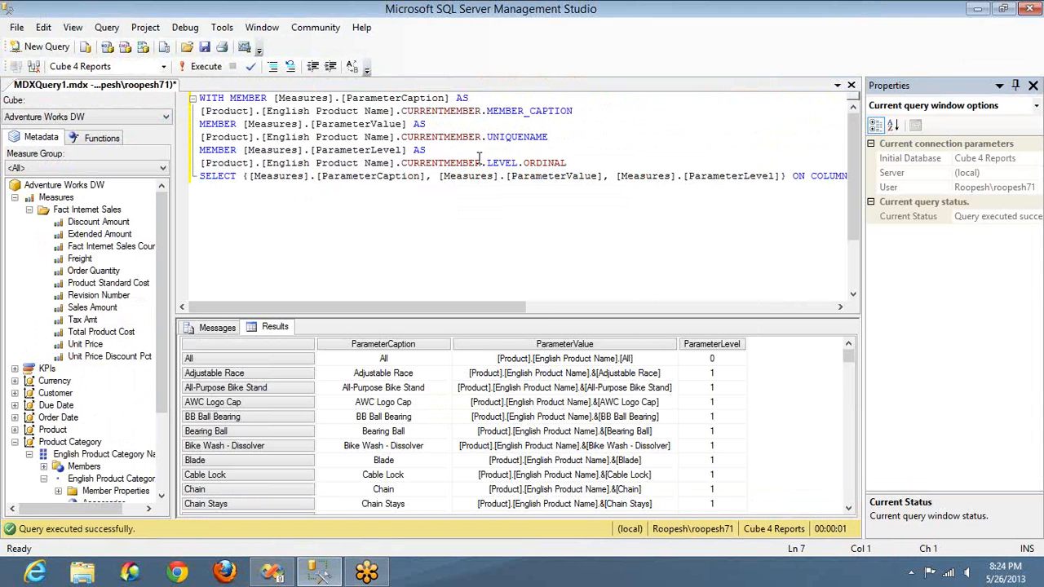
left_click(213, 328)
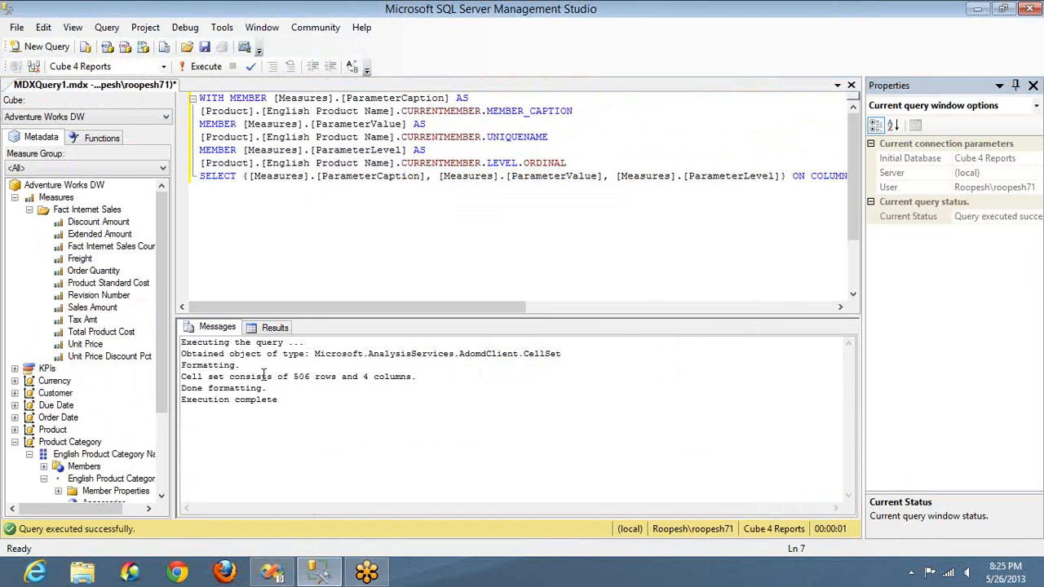
Step: Check the returned rows, then put ON COLUMNS and the [Product].[English Product Name].ALLMEMBERS set on separate lines in the query
left_click(293, 375)
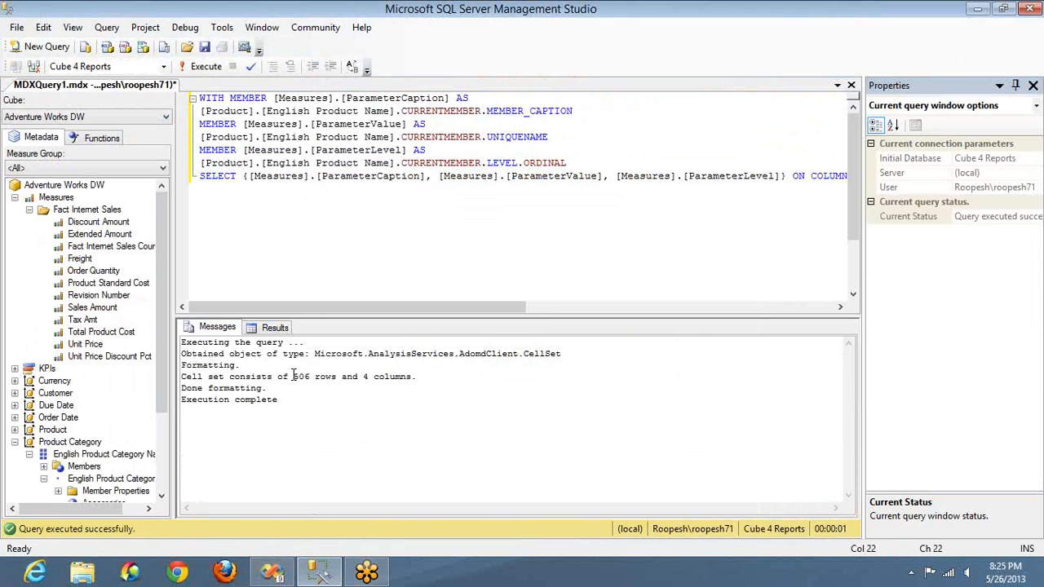
left_click(262, 333)
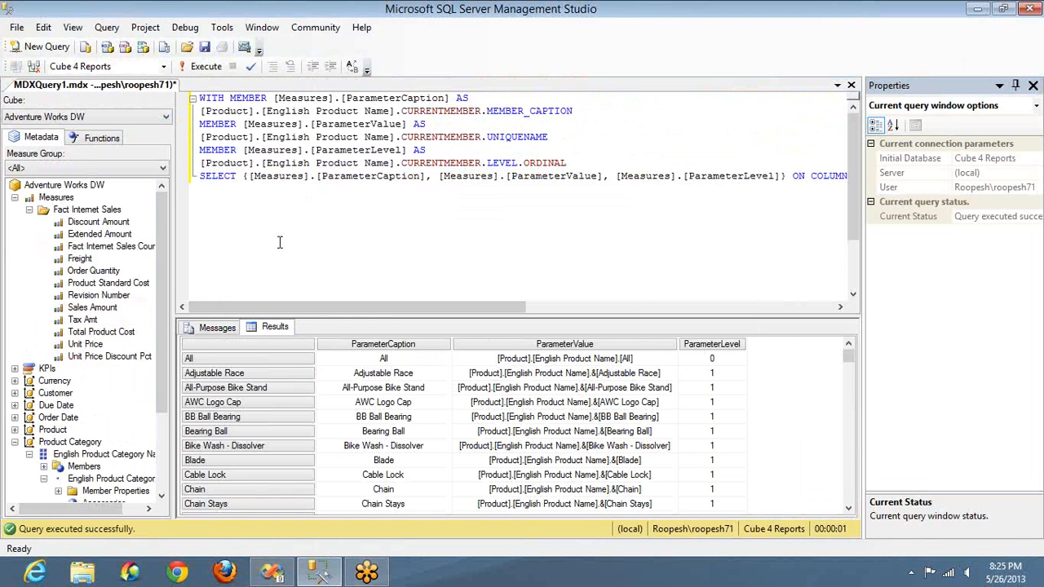
left_click(789, 175)
key("Return")
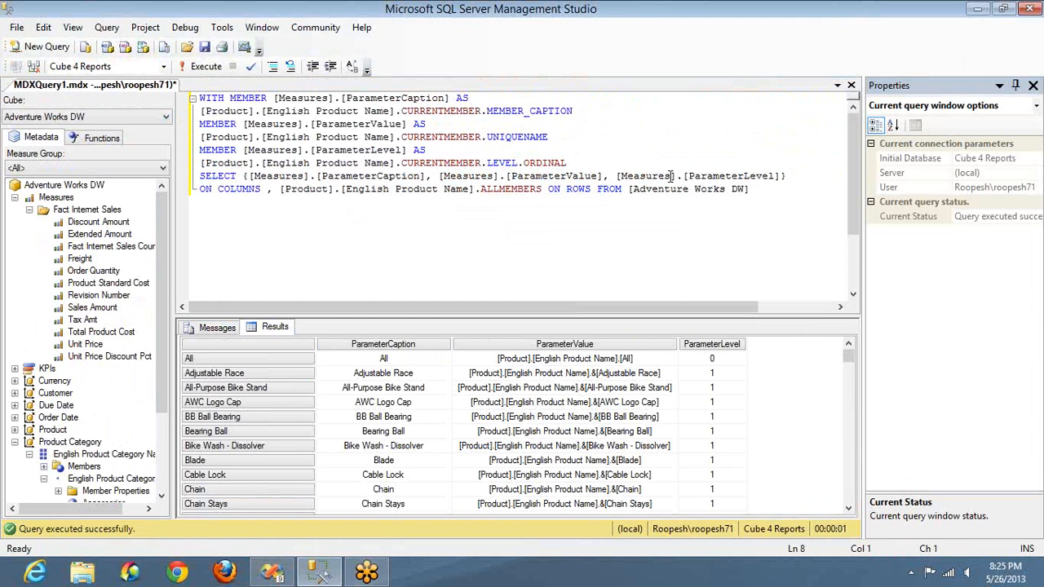
left_click(279, 190)
key("Return")
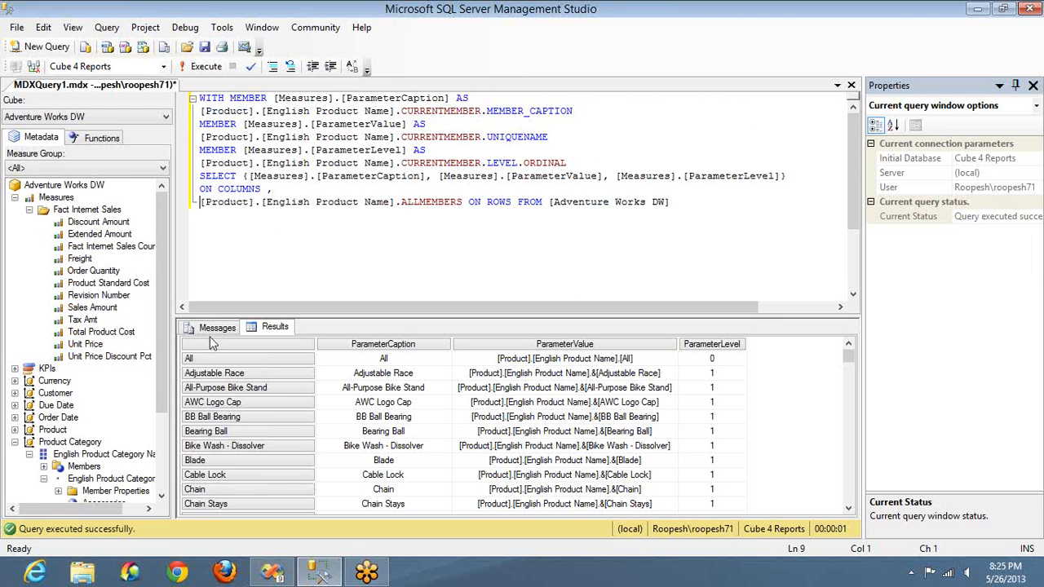
Step: Insert the Accessories member of English Product Category Name, followed by a comma, on its own line before the product ALLMEMBERS set
scroll(167, 465, "down", 3)
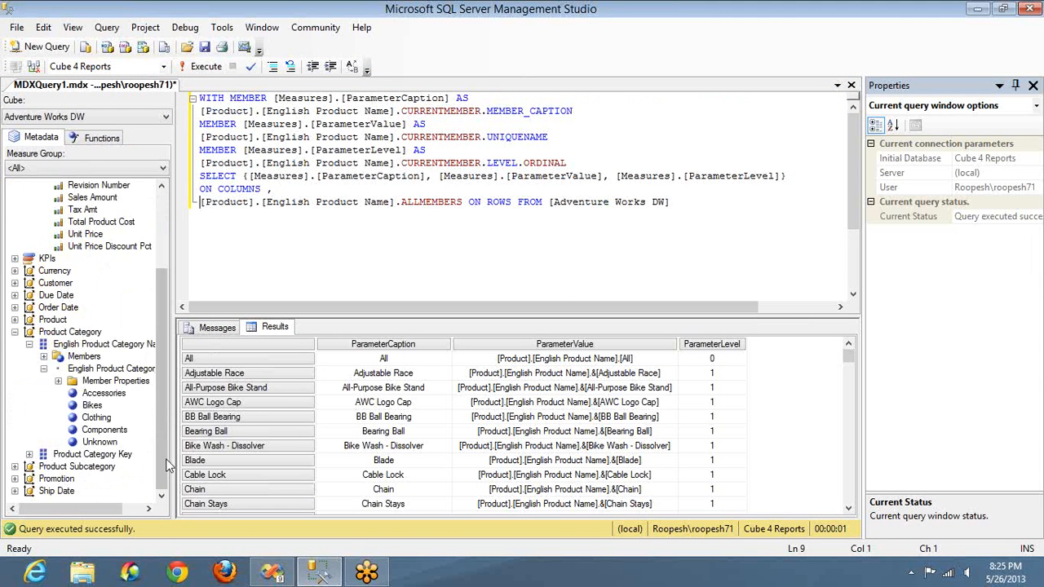
left_click_drag(104, 399, 199, 210)
key("Right")
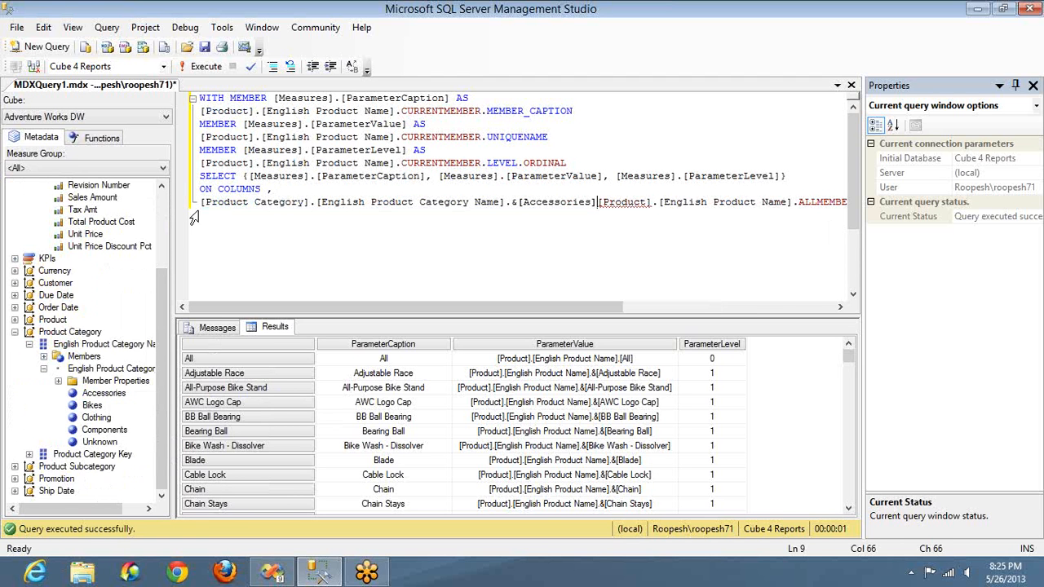
type(",")
key("Return")
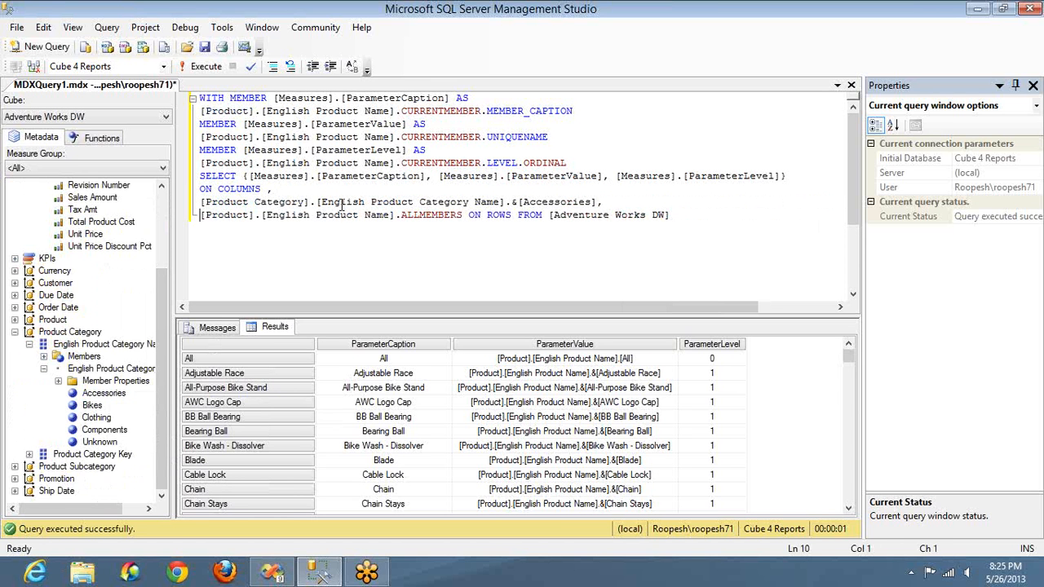
Step: Enclose the Accessories member and the product ALLMEMBERS set together in parentheses
left_click(464, 214)
type("}")
key("Up")
key("Home")
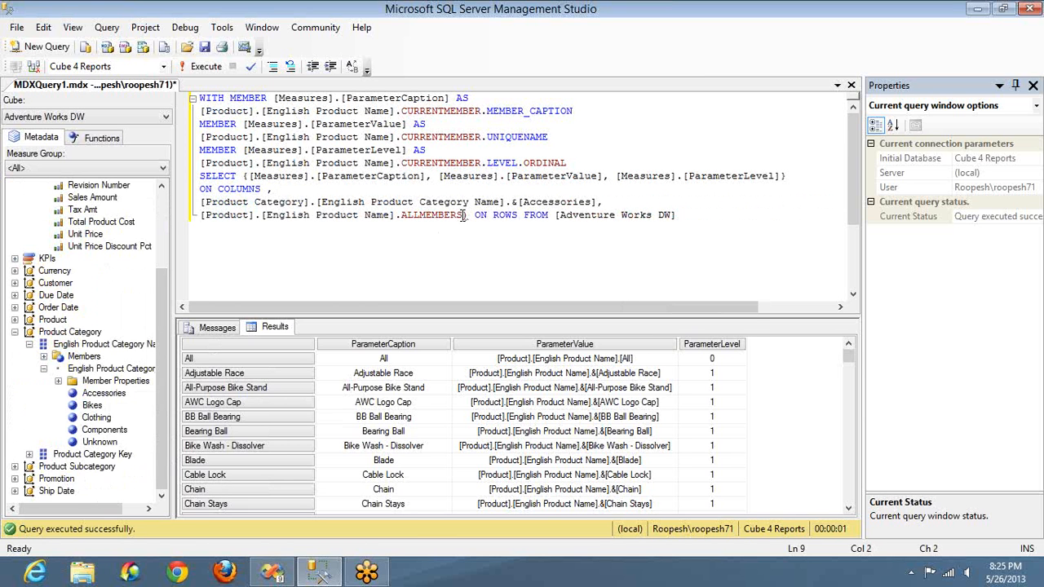
type("{")
Step: Run the query with the Accessories member and check the row count in the execution messages
key("F5")
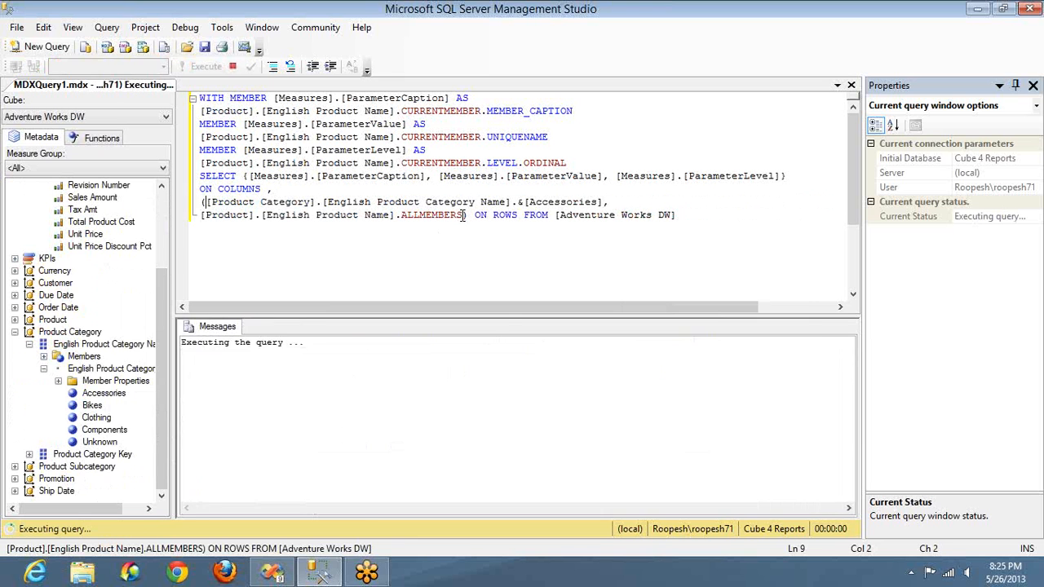
left_click(215, 327)
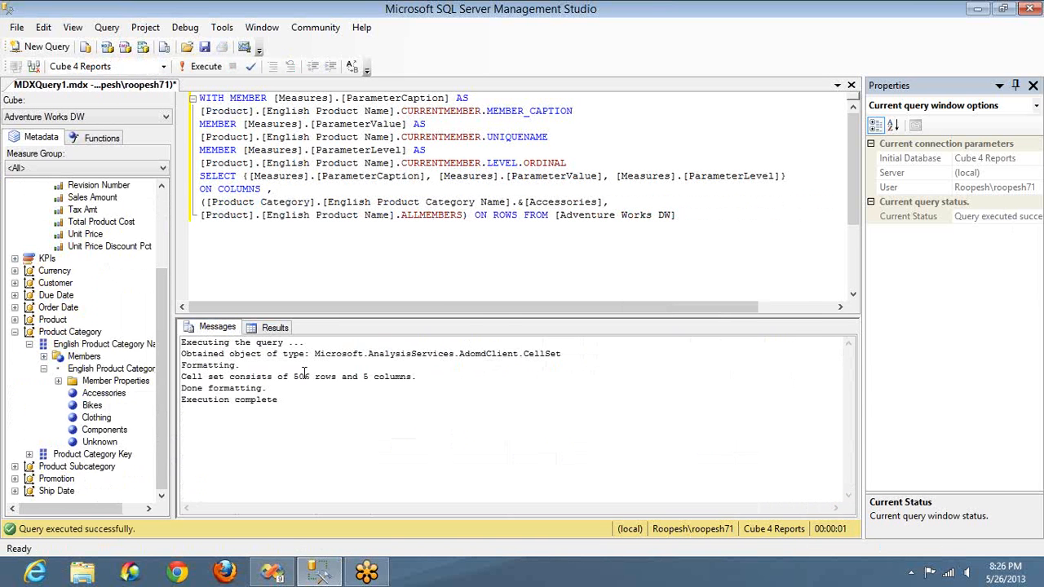
double_click(302, 376)
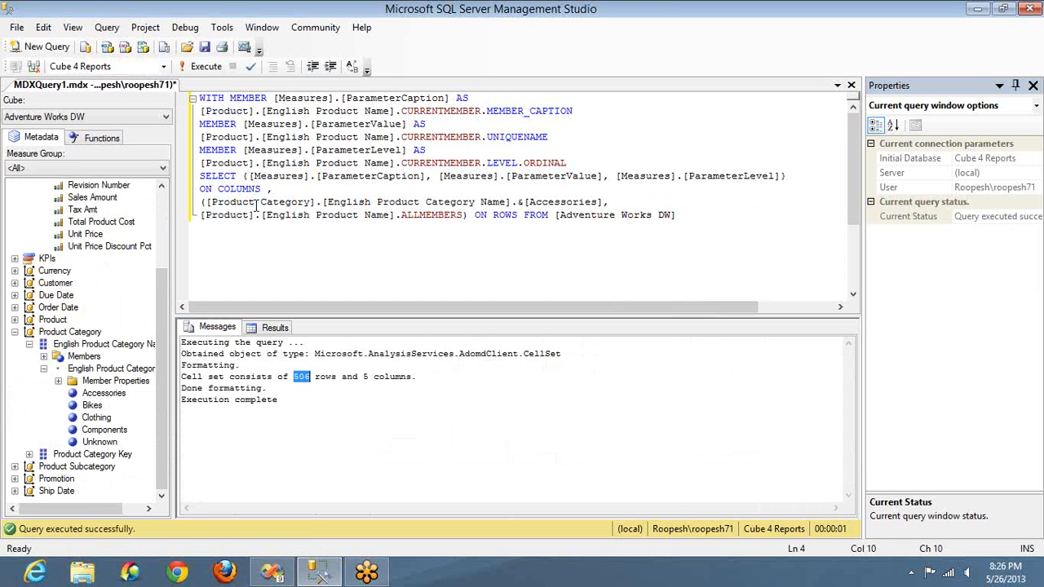
Step: Put the NONEMPTY function with an additional opening parenthesis in front of the Accessories and products set
left_click(256, 205)
type("NONEMPT")
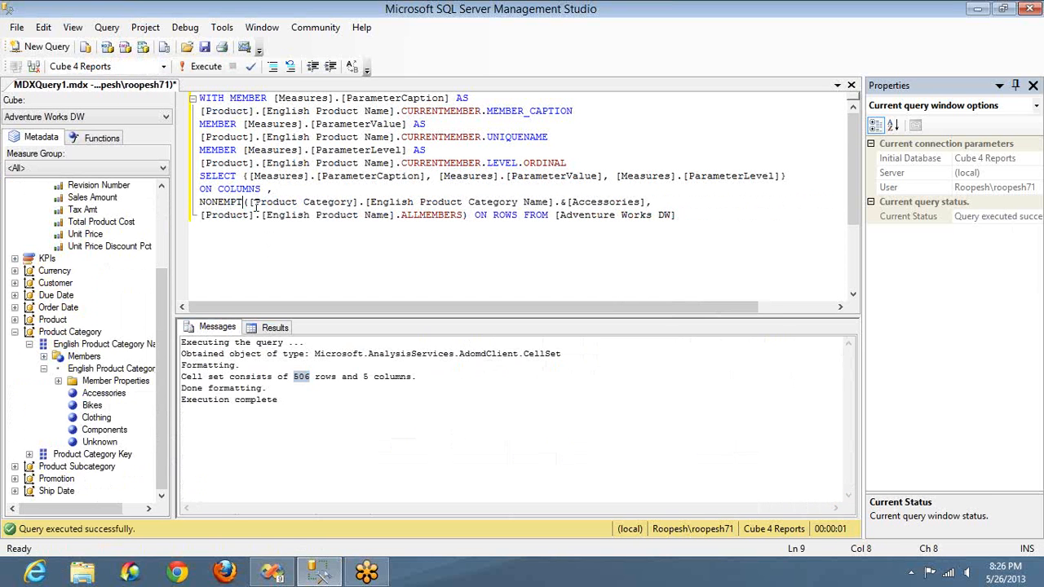
type("Y")
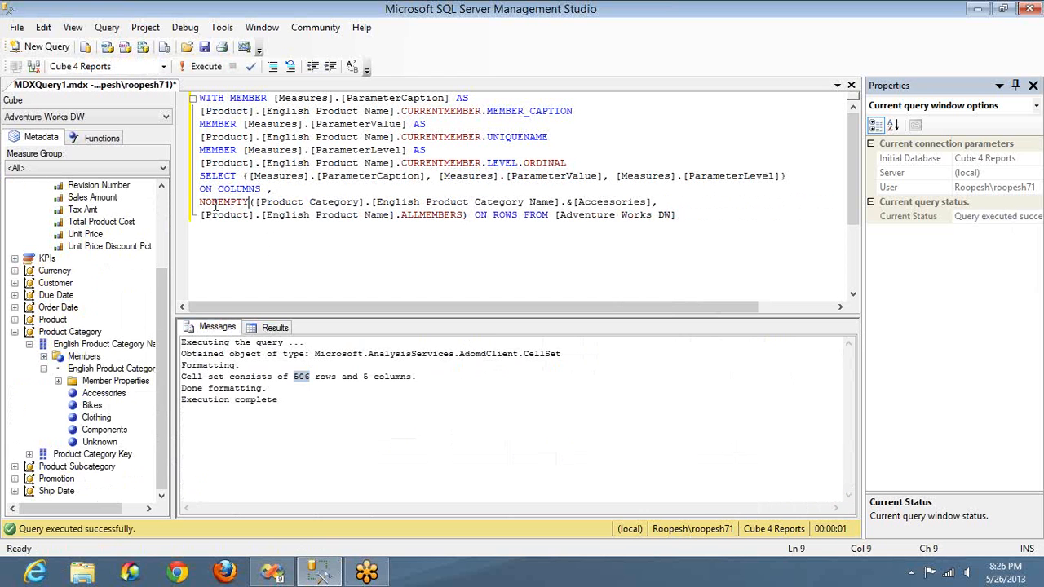
left_click(218, 201)
key("BackSpace")
left_click(255, 201)
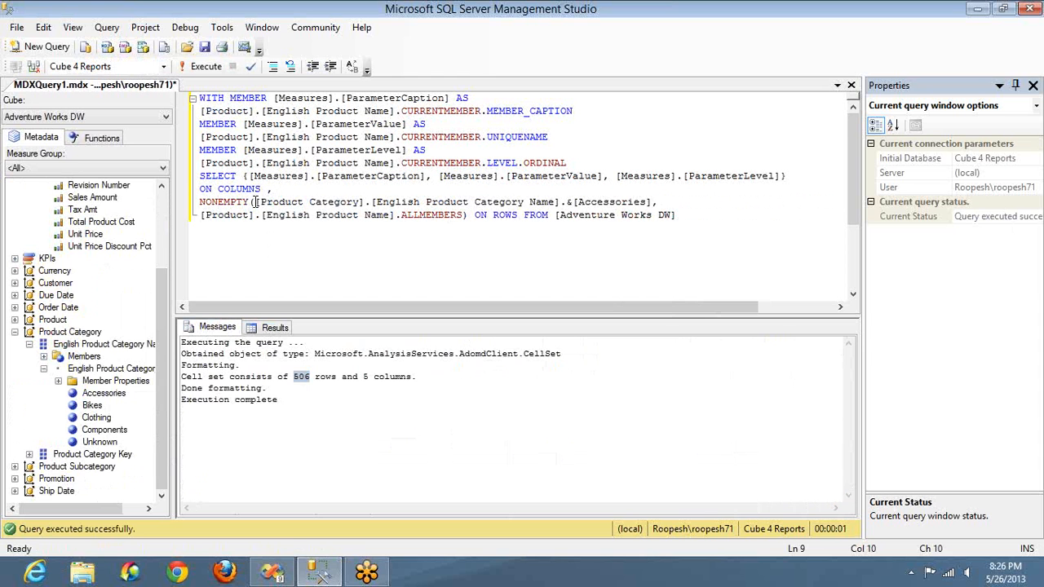
Step: Add [Measures].[Sales Amount] as the second argument of NONEMPTY and close the function before ON ROWS
left_click(467, 214)
type(",")
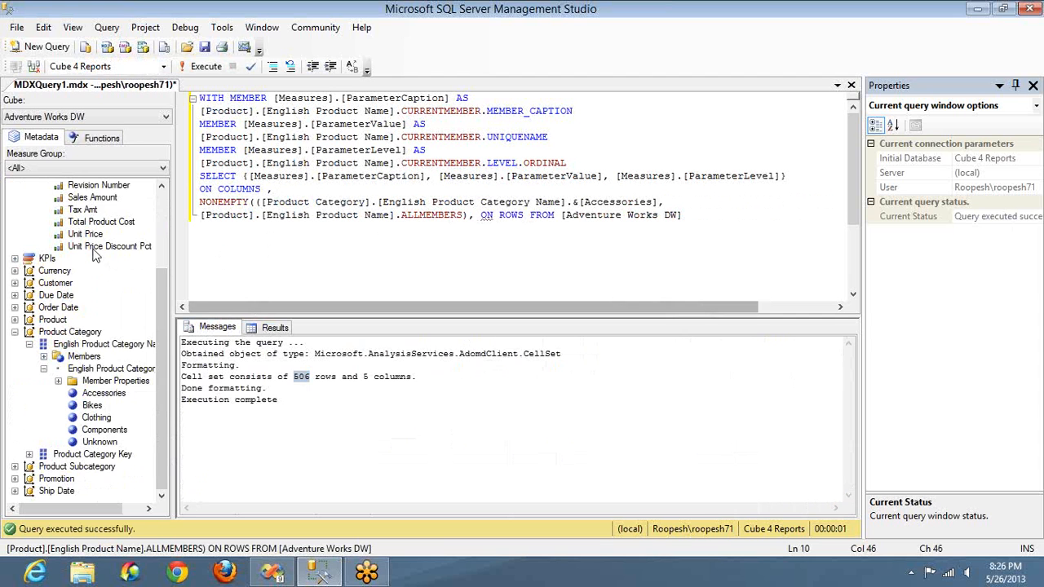
left_click_drag(137, 185, 479, 223)
key("Right")
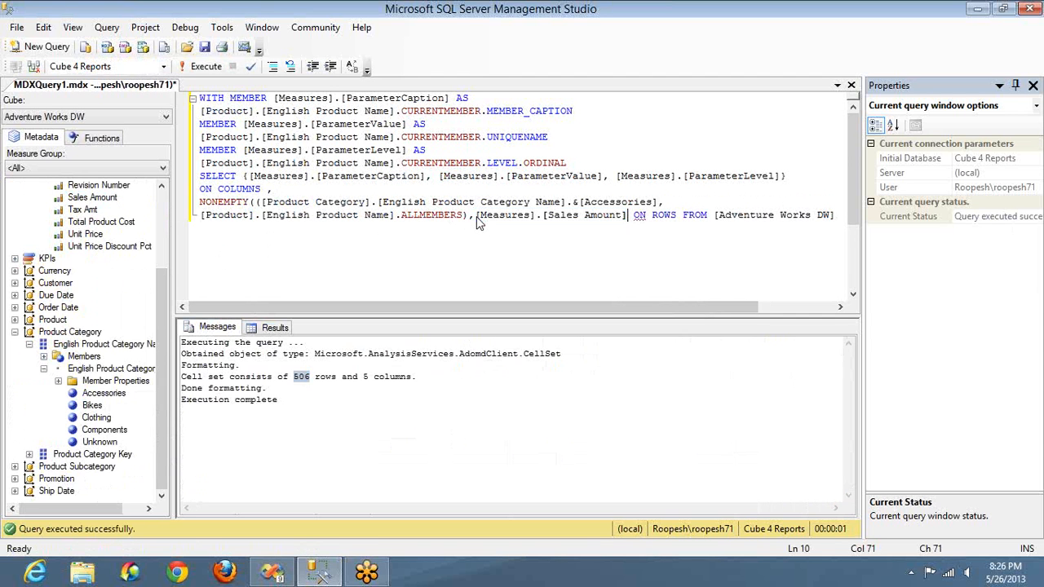
type(")")
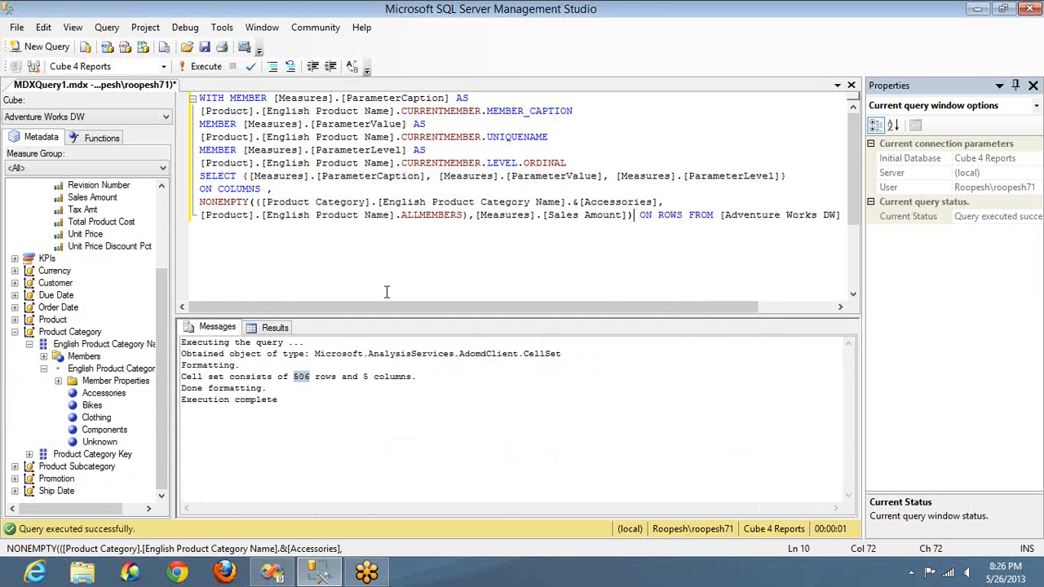
Step: Run the NONEMPTY query for Accessories and check the row count in the execution messages
left_click(365, 216)
double_click(595, 202)
key("F5")
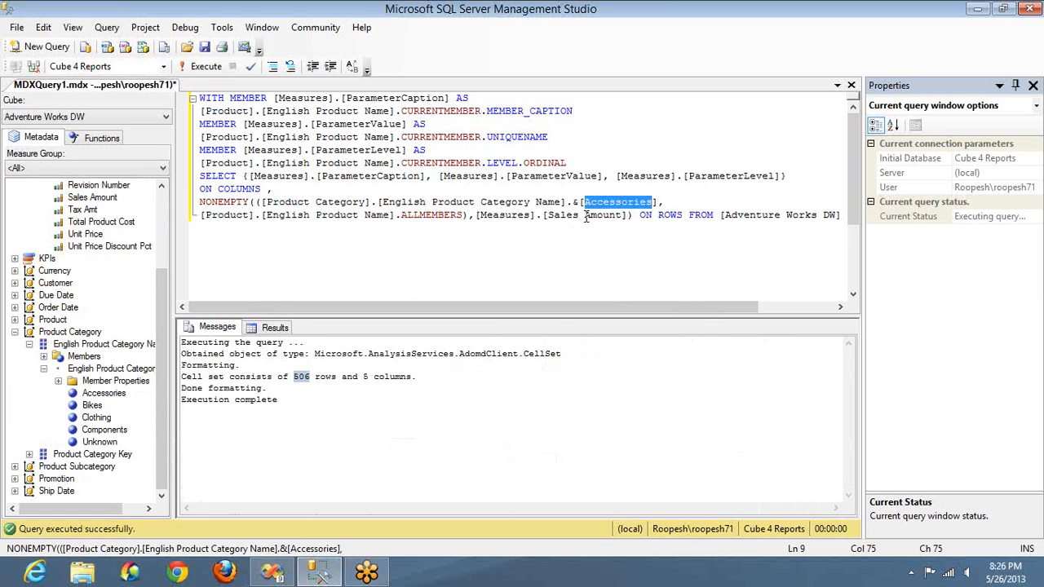
left_click(586, 215)
key("F5")
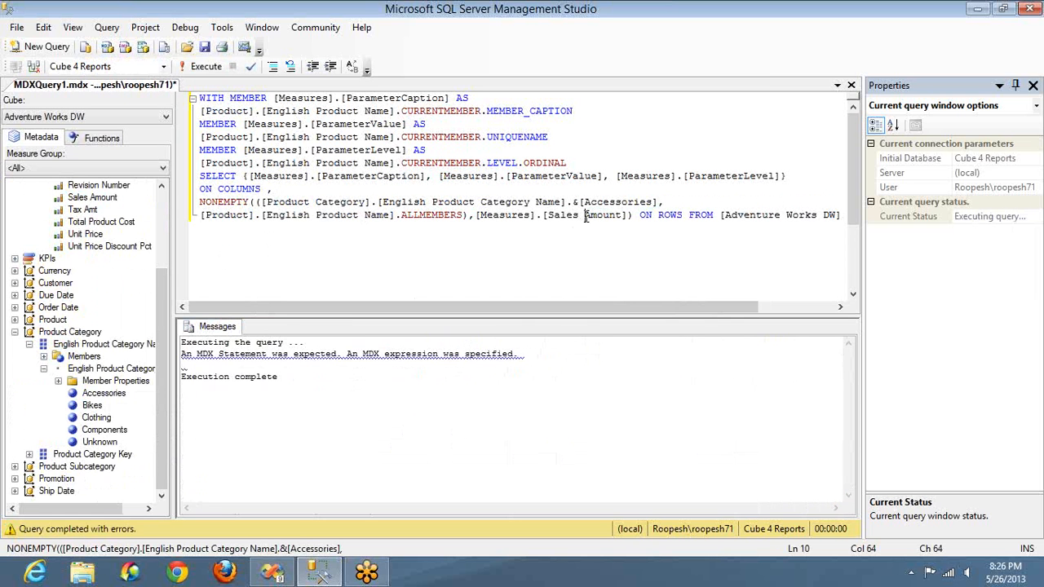
left_click(212, 327)
left_click(297, 377)
double_click(298, 377)
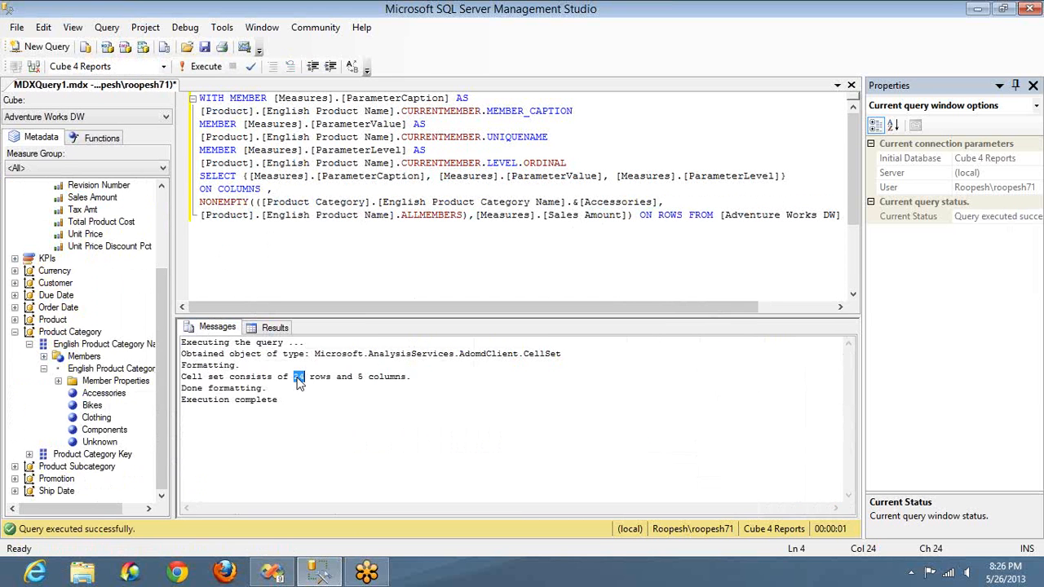
Step: Change the category member from Accessories to Bikes, run the query and view its execution messages
double_click(604, 201)
type("Bik")
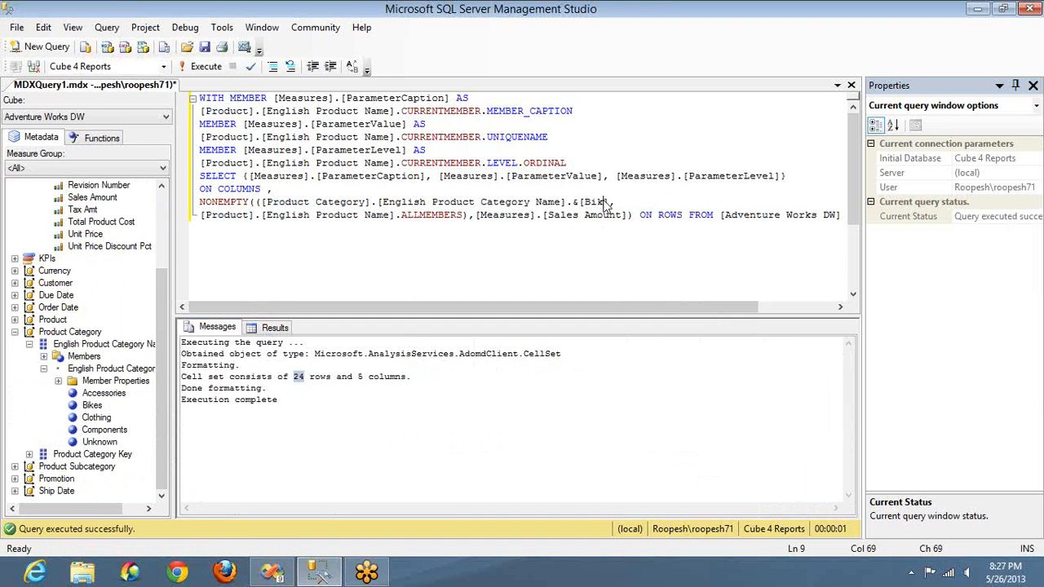
type("es")
key("F5")
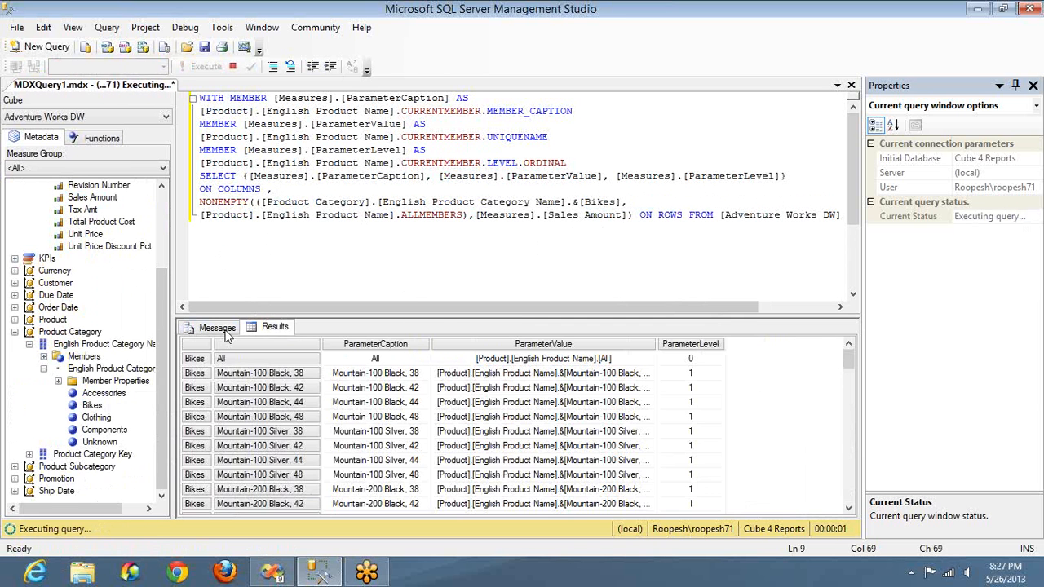
left_click(220, 328)
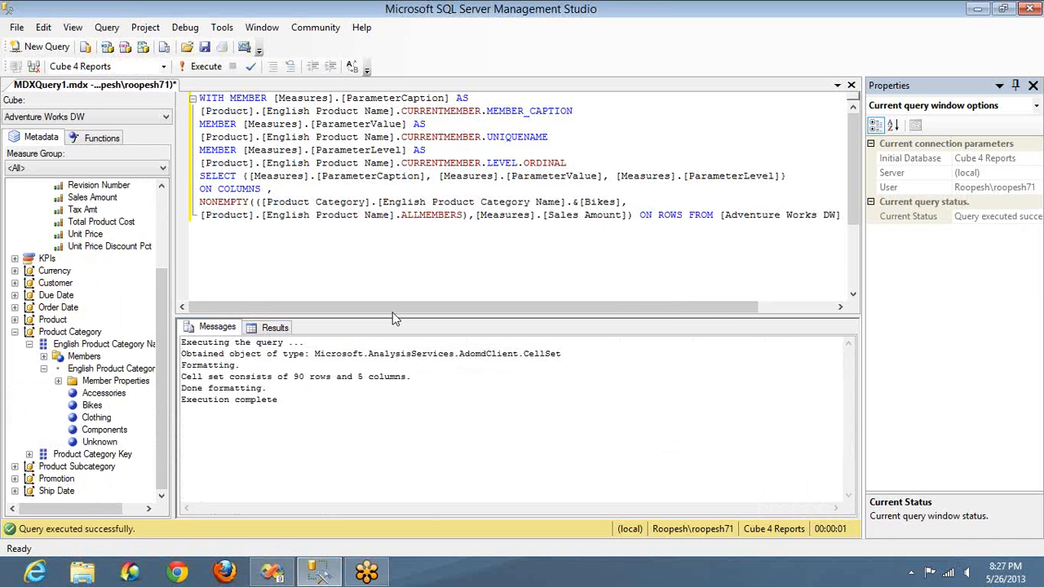
Step: Copy the whole reworked query and replace the Products dataset's query with it in Visual Studio's Query Designer
left_click(384, 218)
key("ctrl+a")
key("ctrl+c")
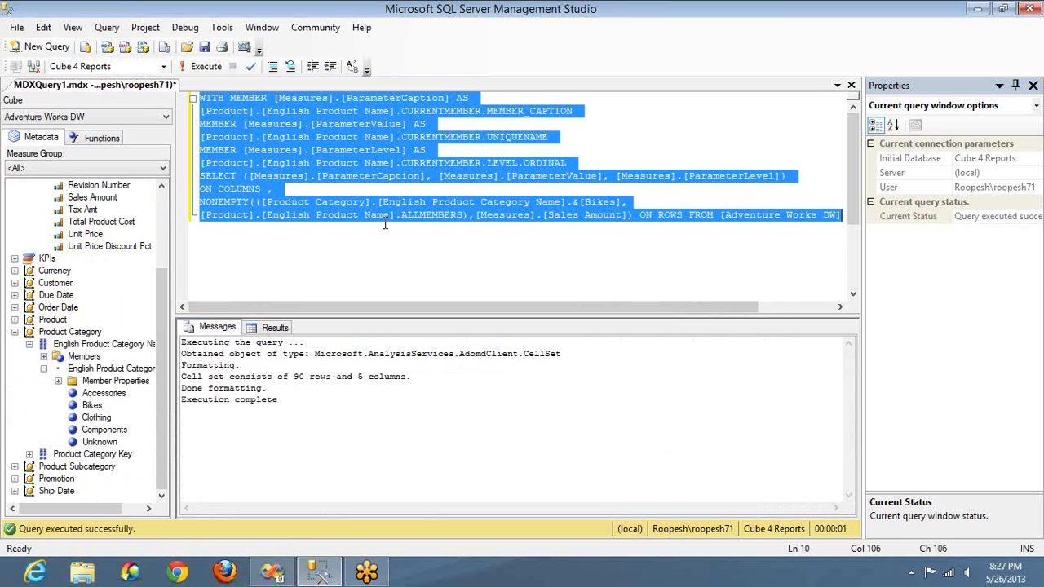
key("alt+Tab")
key("alt+Tab")
key("alt+Tab")
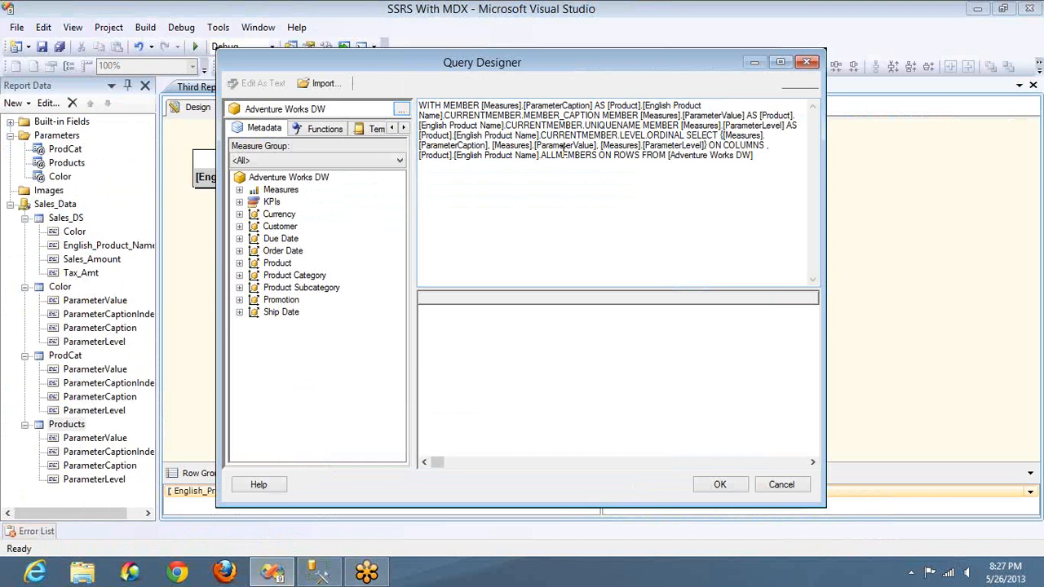
key("ctrl+a")
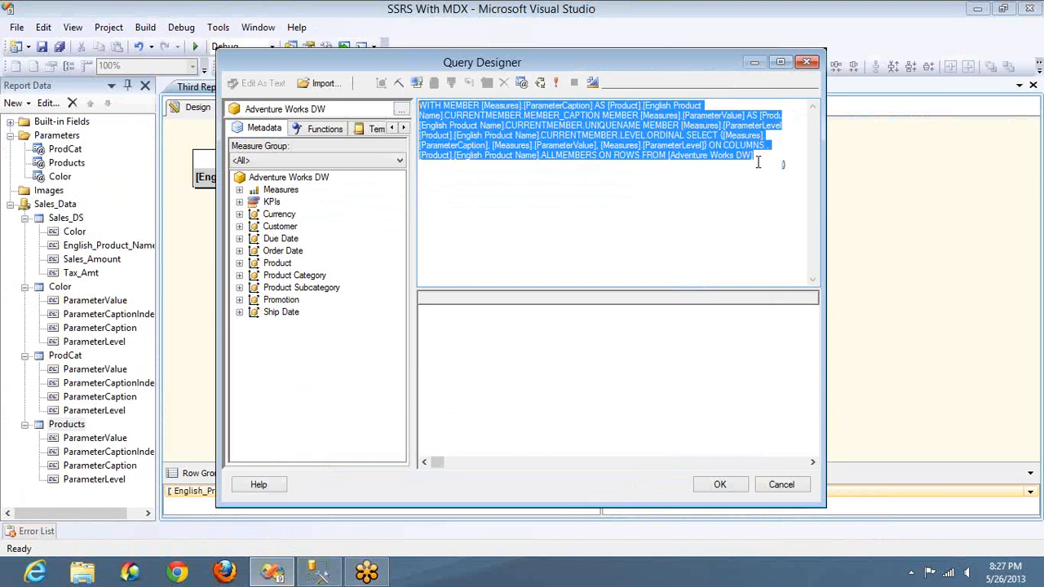
key("ctrl+v")
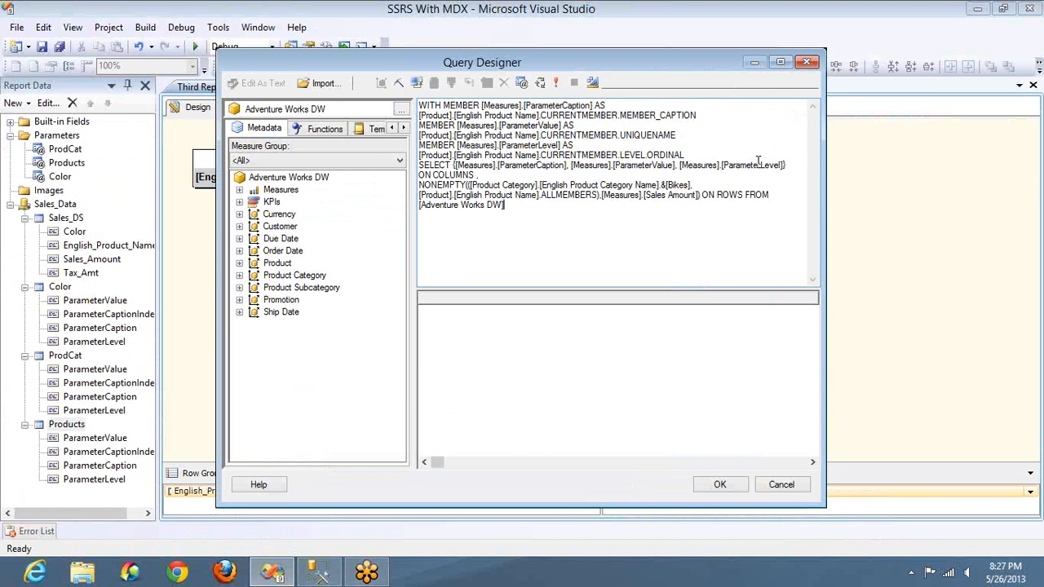
left_click(694, 185)
key("shift+Home")
key("shift+Right")
key("shift+Right")
key("shift+Right")
key("shift+Right")
key("shift+Right")
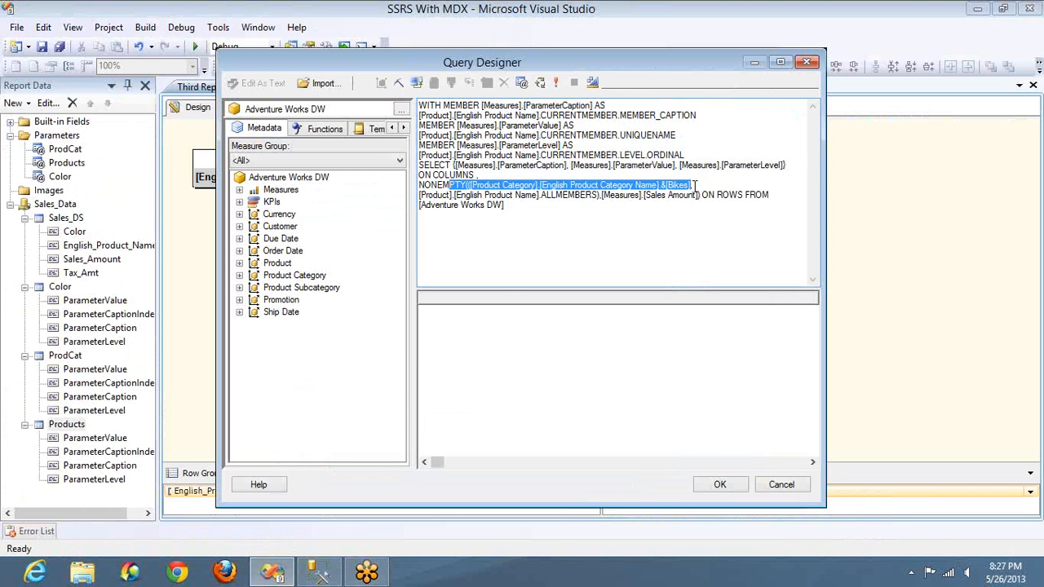
key("shift+Right")
key("shift+Right")
key("shift+Right")
key("shift+Right")
key("shift+Right")
type("STR")
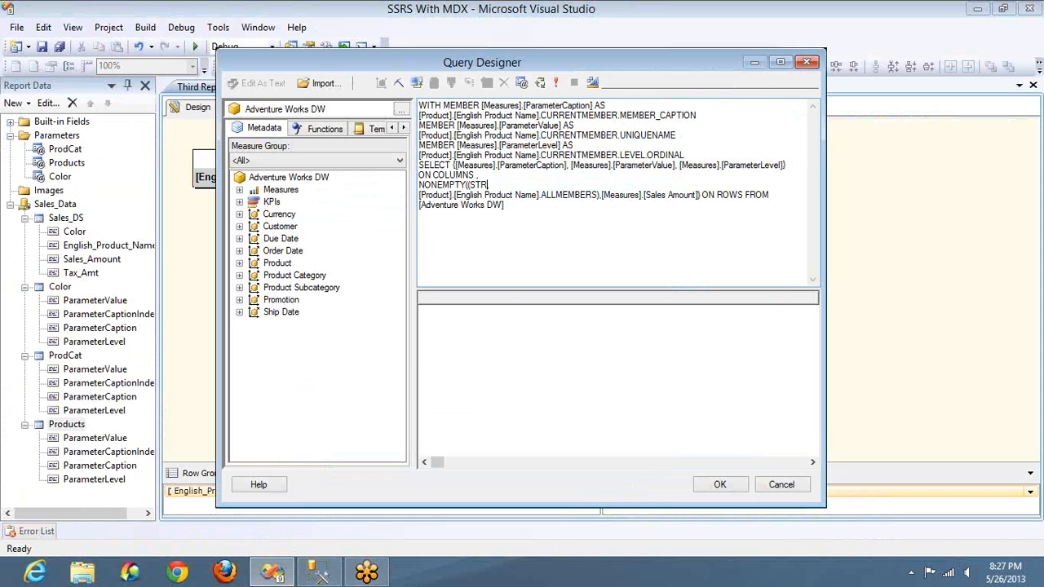
type("TOSET(),@ProdCat)")
Step: Copy the name ProdCat from the query and add it as a new entry in the query parameters
key("shift+Left")
key("shift+Left")
key("shift+Left")
key("shift+Left")
key("shift+Left")
key("shift+Left")
key("shift+Left")
key("ctrl+c")
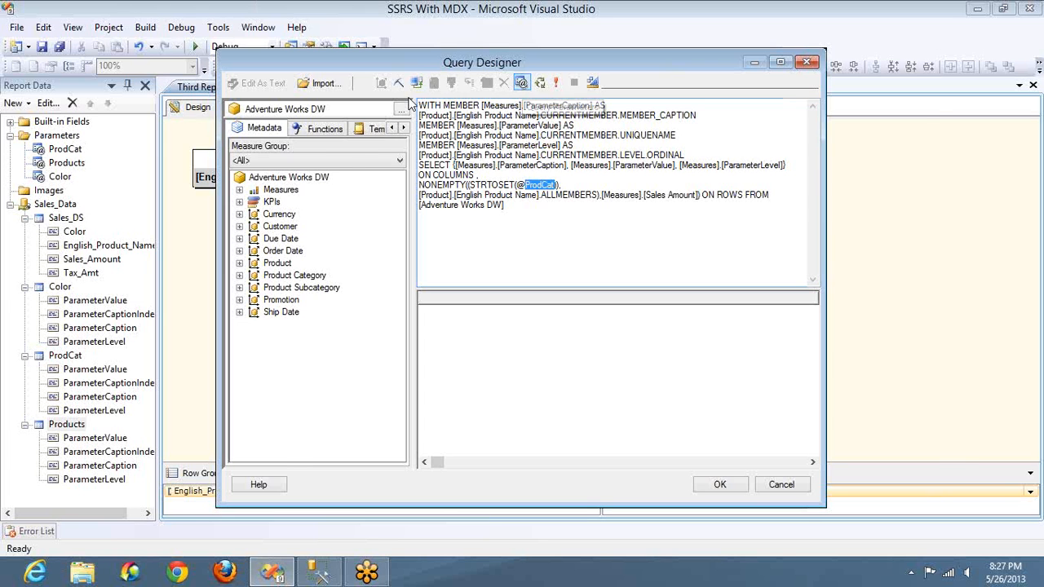
left_click(522, 84)
left_click(221, 167)
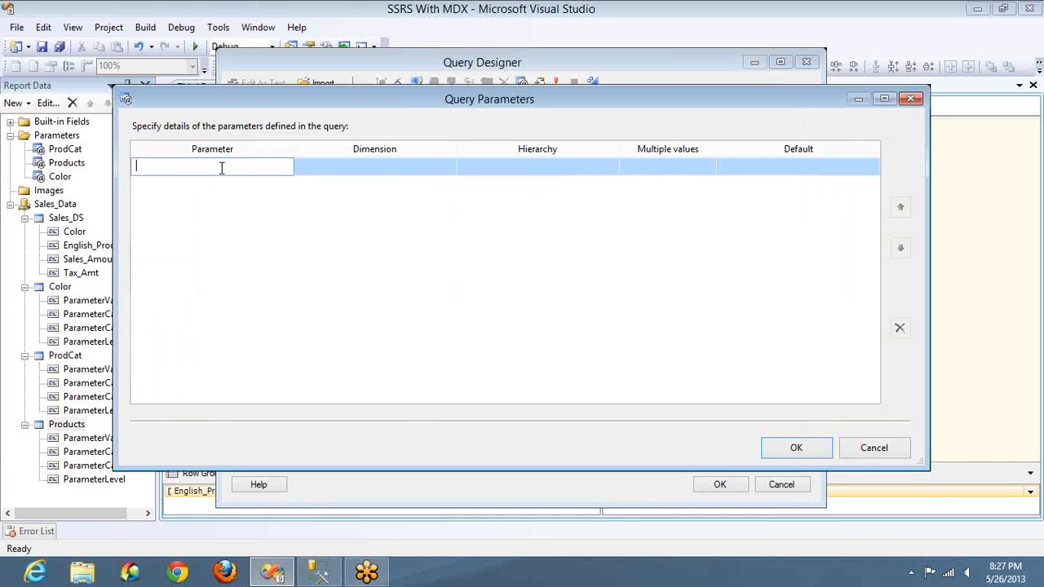
key("ctrl+v")
Step: Assign ProdCat the Product Category dimension and the English Product Category Name hierarchy, and allow multiple values
left_click(428, 173)
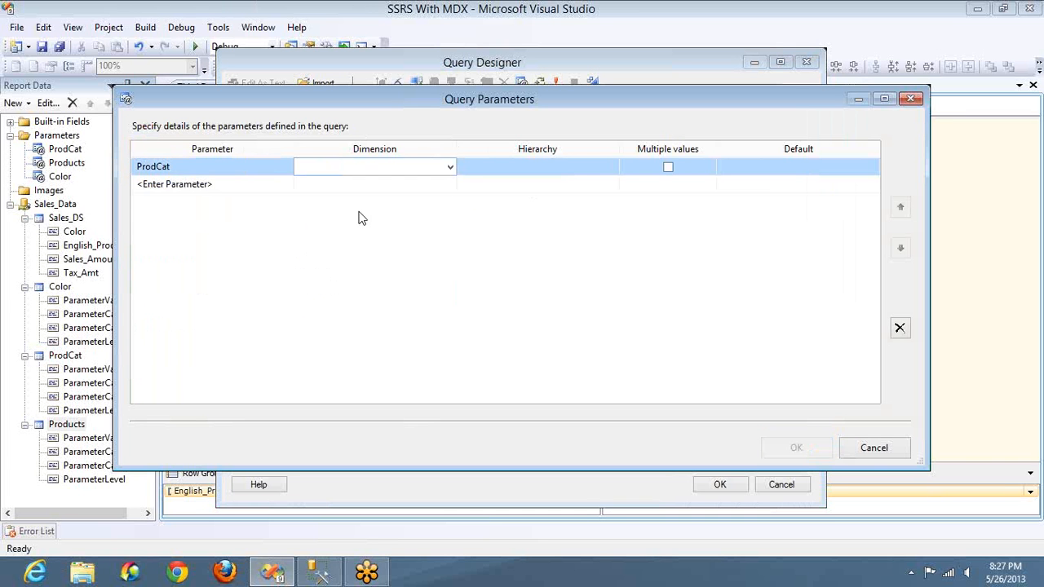
left_click(350, 266)
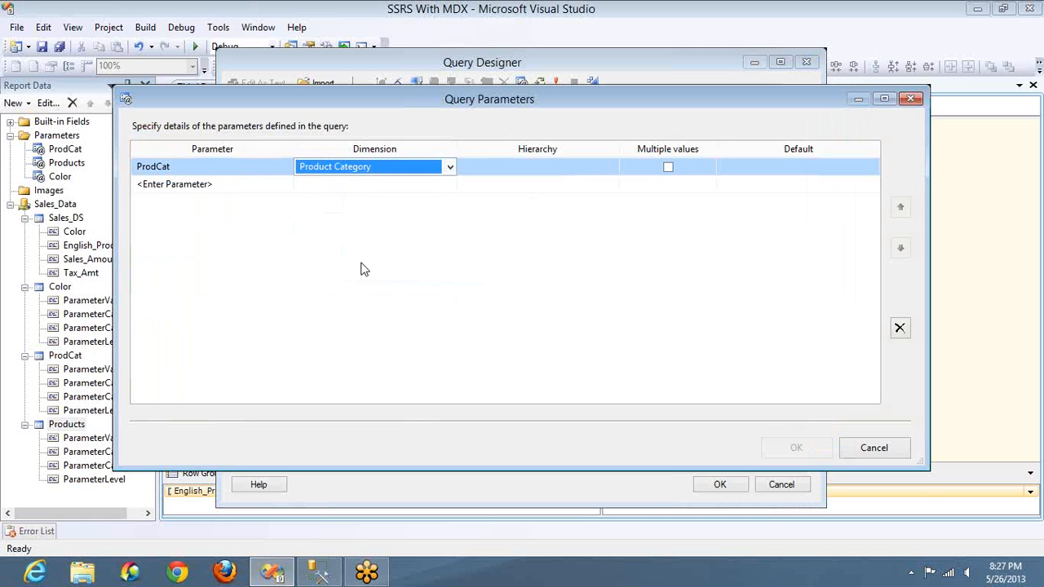
left_click(555, 169)
left_click(512, 187)
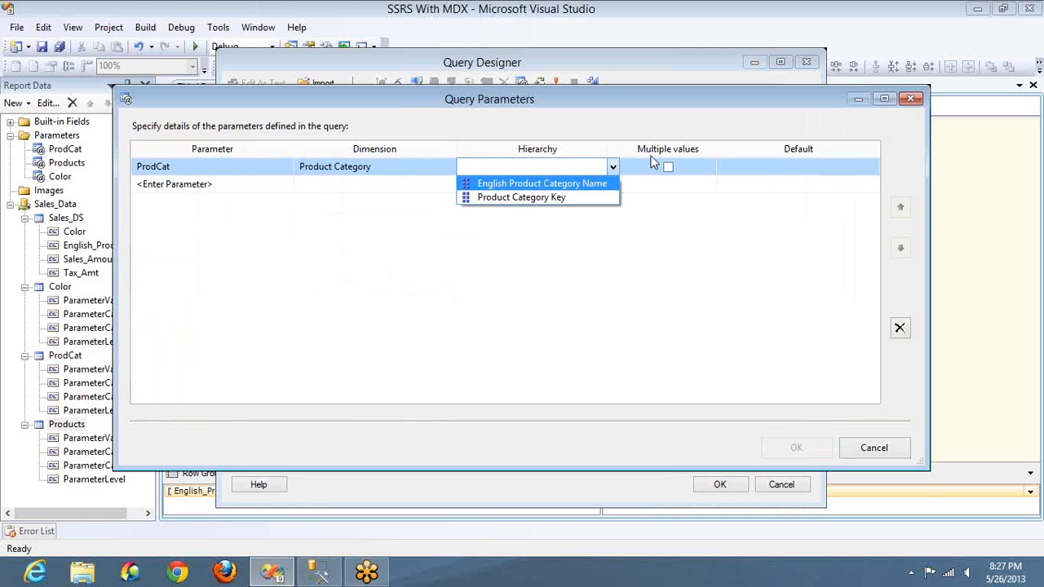
left_click(667, 167)
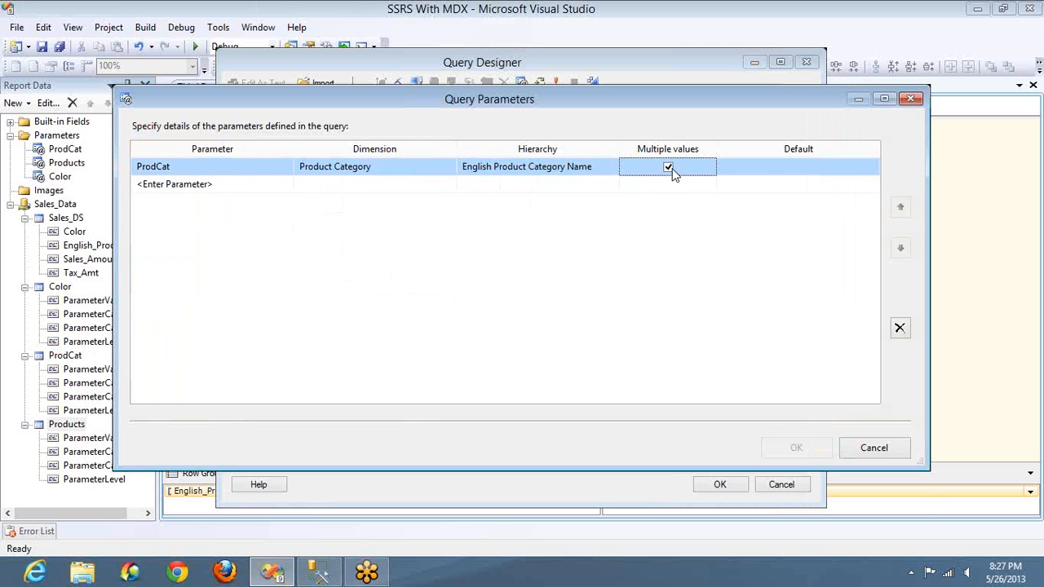
Step: Set the default value of the ProdCat query parameter to All and accept the query parameters
left_click(764, 183)
left_click(769, 167)
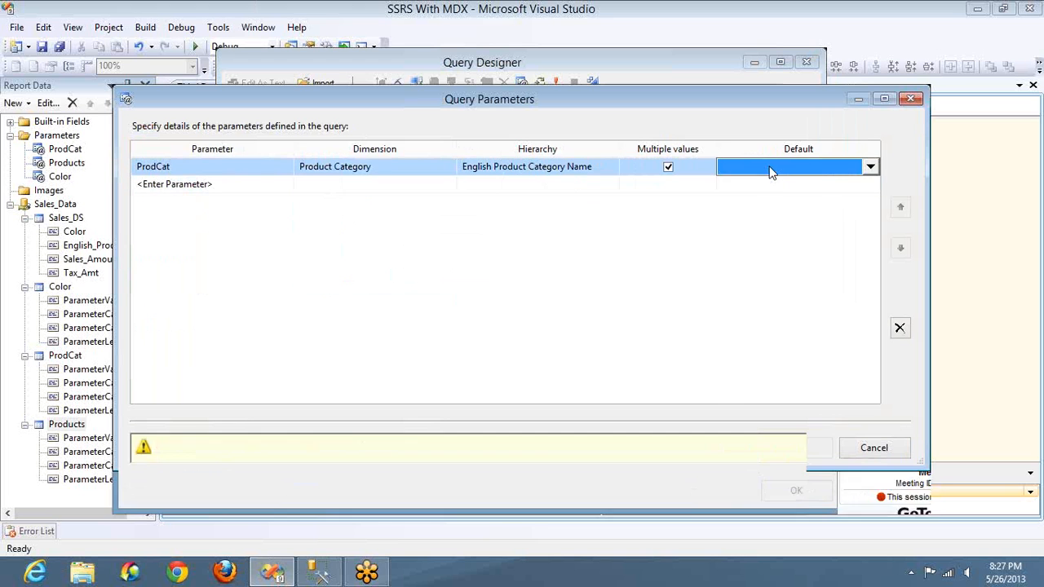
left_click(752, 198)
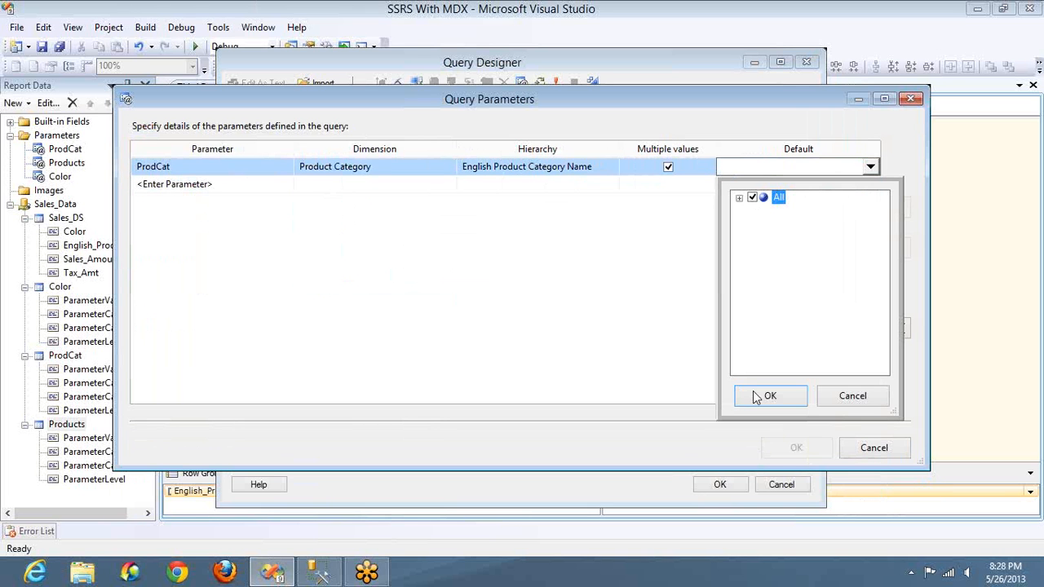
left_click(757, 398)
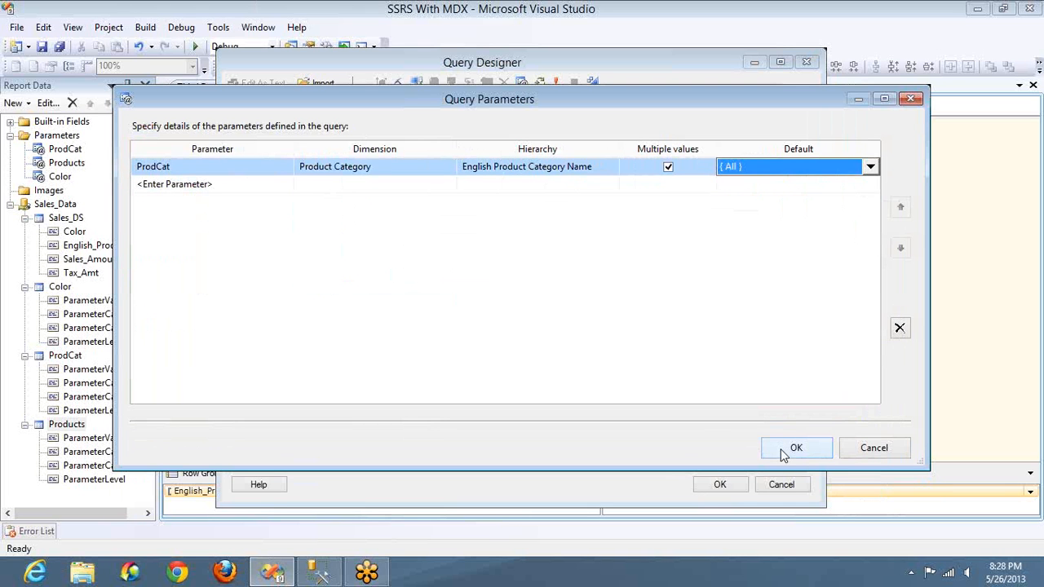
left_click(793, 448)
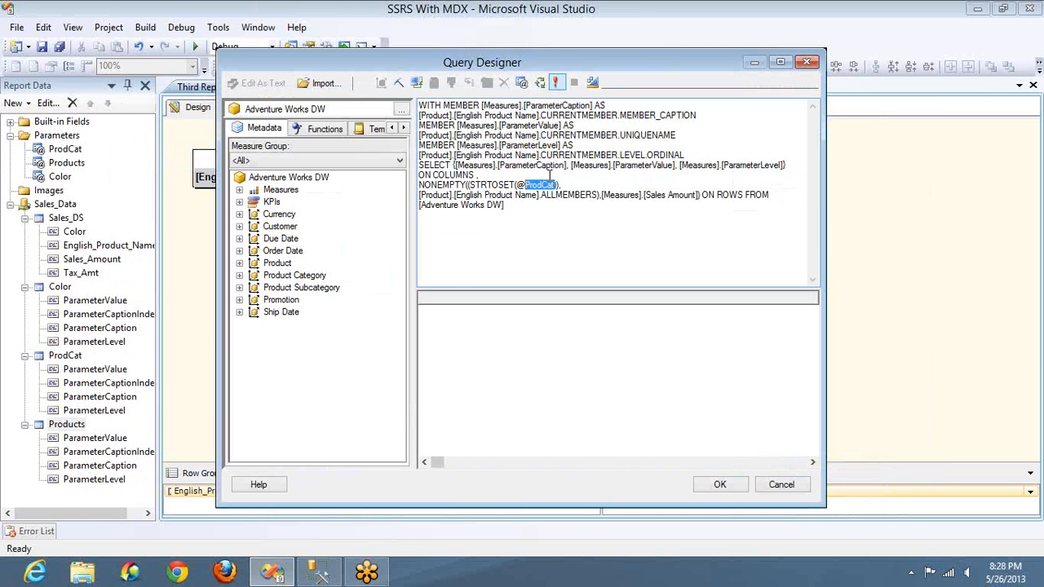
left_click(555, 84)
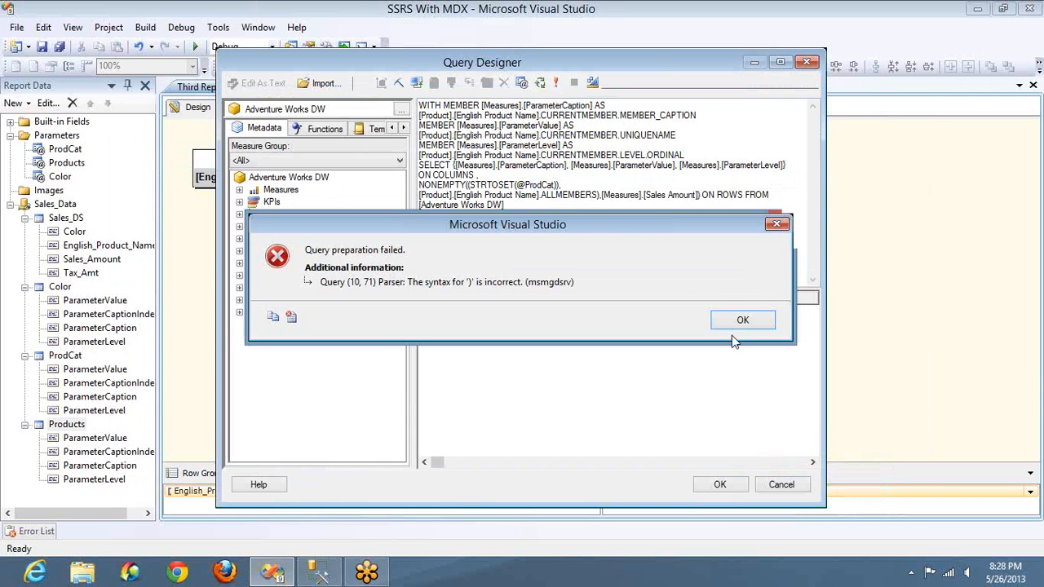
left_click(738, 321)
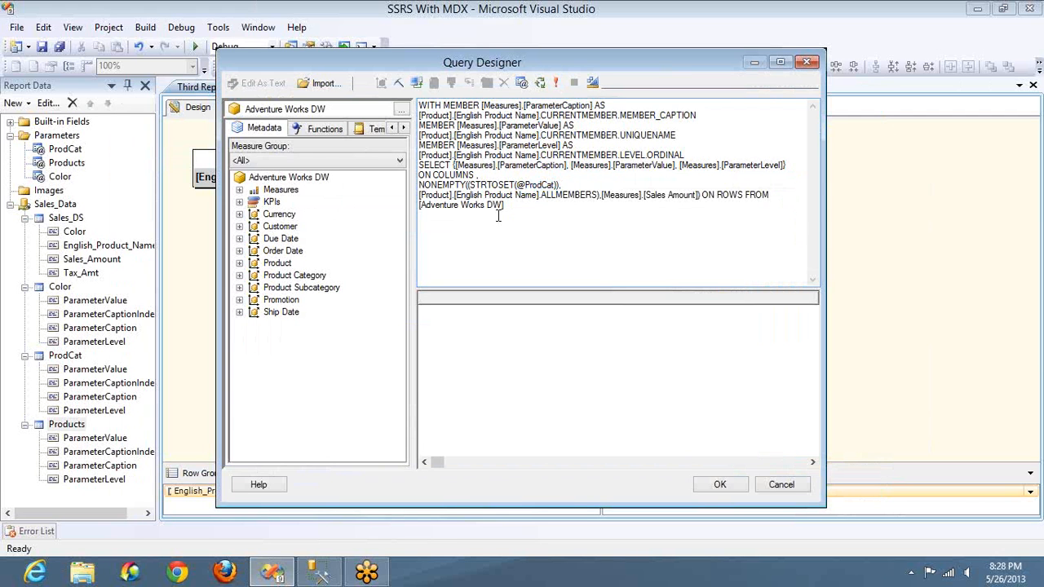
key("shift+Right")
key("shift+Right")
key("shift+Right")
key("shift+Right")
key("shift+Right")
key("shift+Right")
key("shift+Right")
key("shift+Right")
key("shift+Right")
key("shift+Right")
key("shift+Right")
key("Right")
key("Right")
key("Right")
key("BackSpace")
left_click(602, 198)
left_click(557, 84)
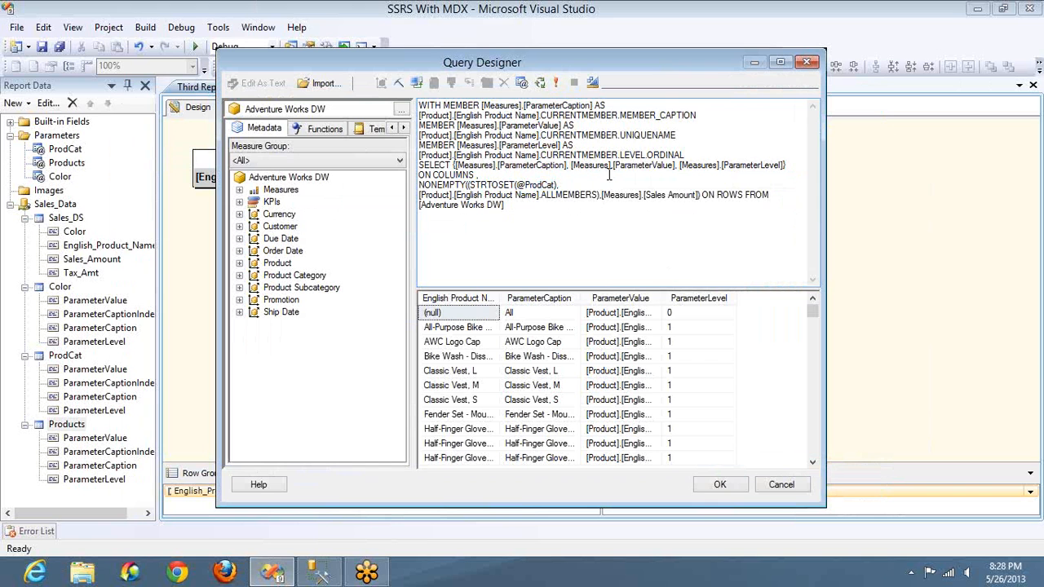
Step: Accept the query, review the dataset's ProdCat parameter mapping, and save the Products dataset properties
left_click(717, 485)
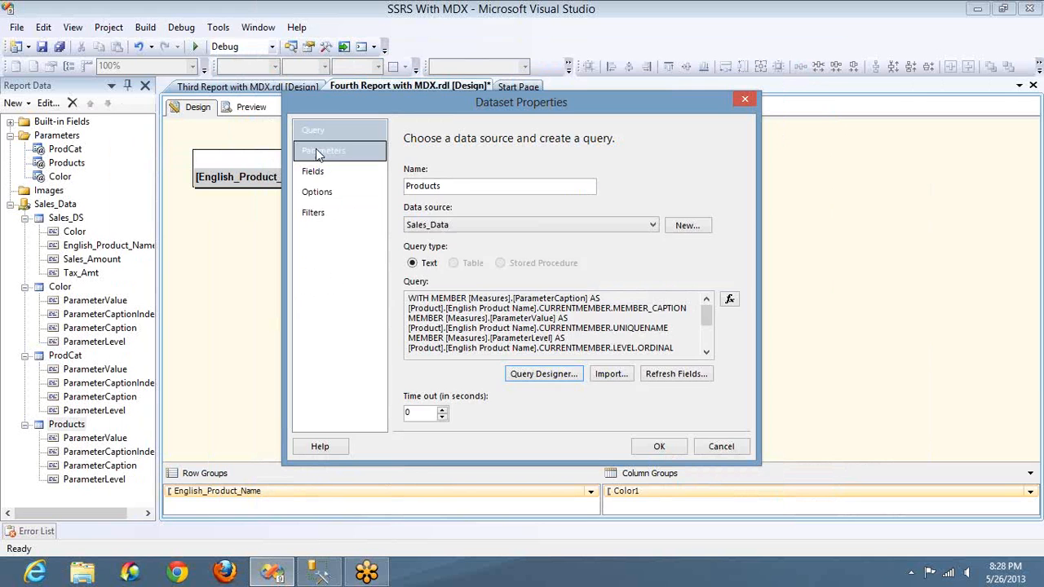
left_click(316, 148)
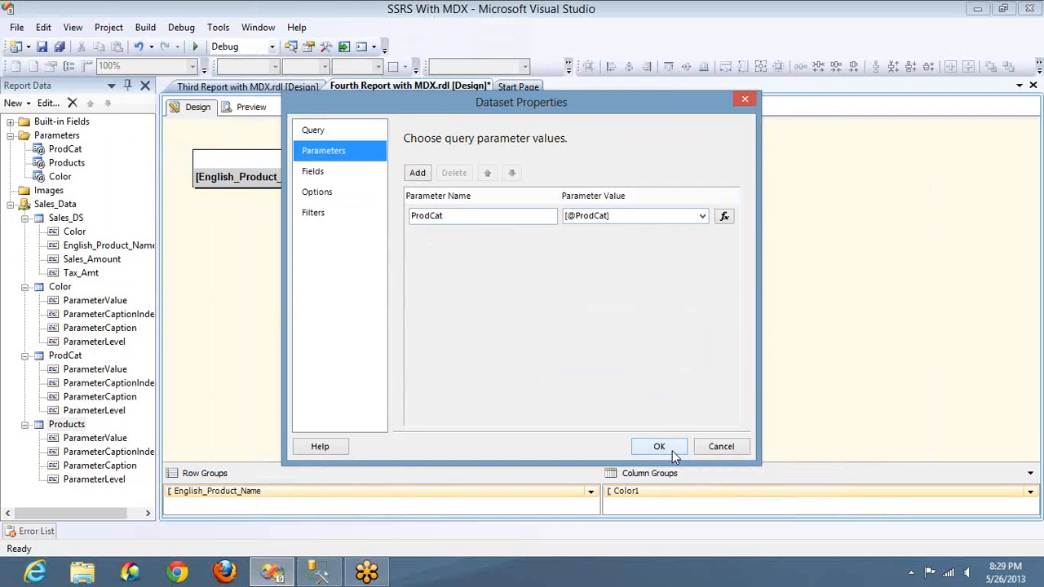
left_click(672, 451)
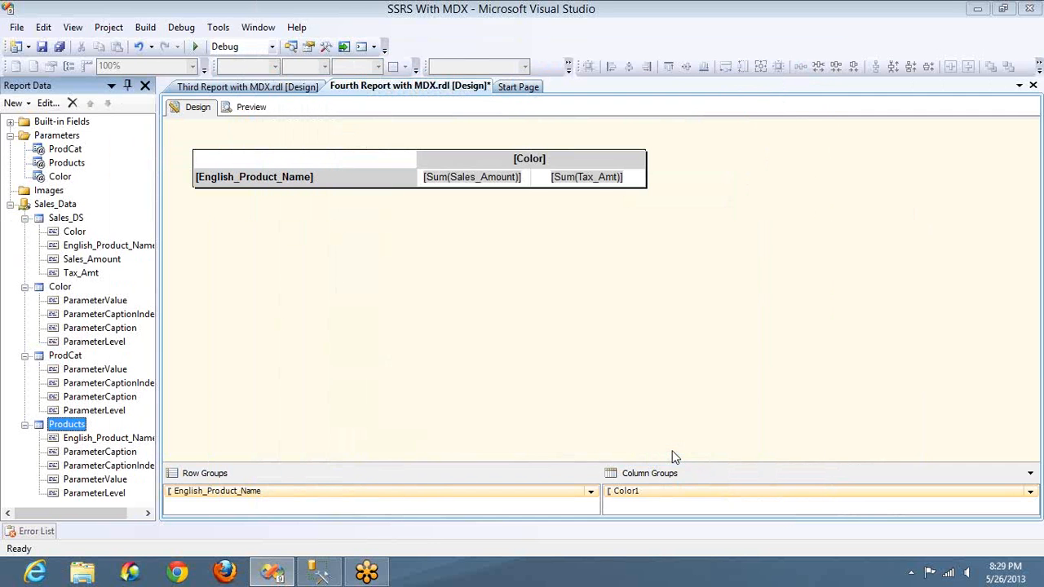
Step: Preview the report, select only Accessories as the Category, and examine the Products choices
left_click(242, 109)
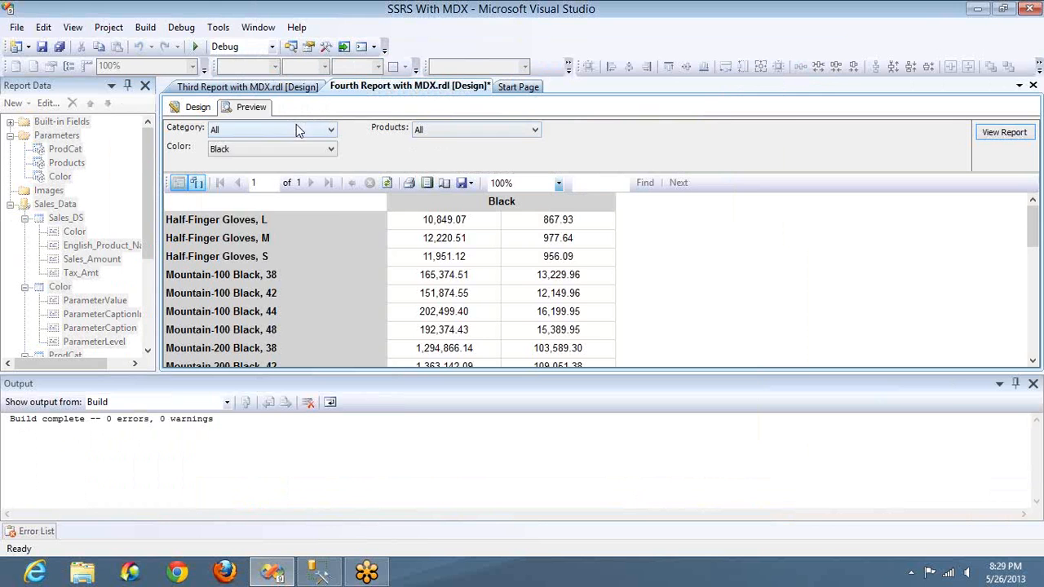
left_click(295, 128)
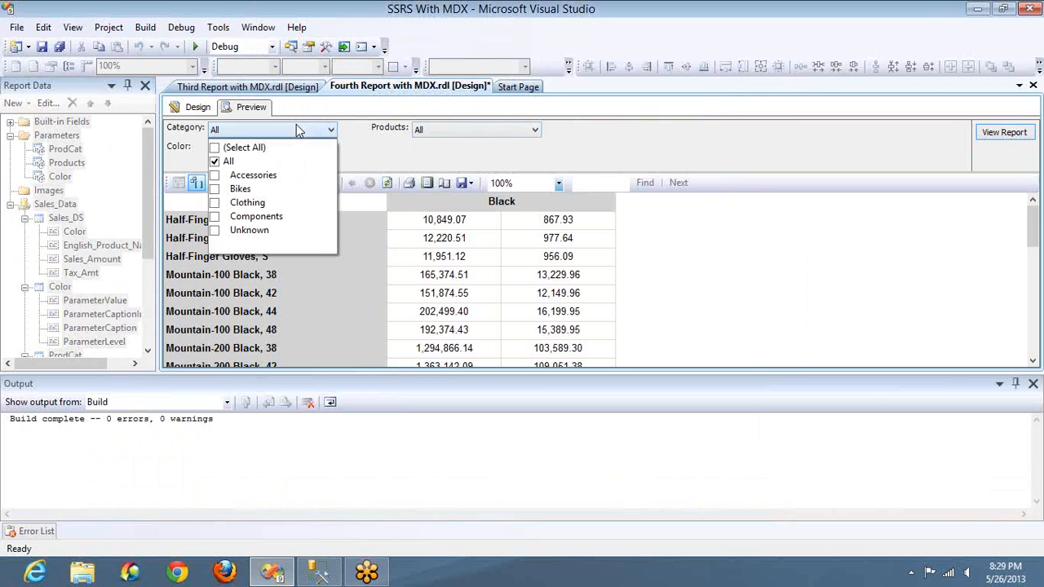
left_click(217, 165)
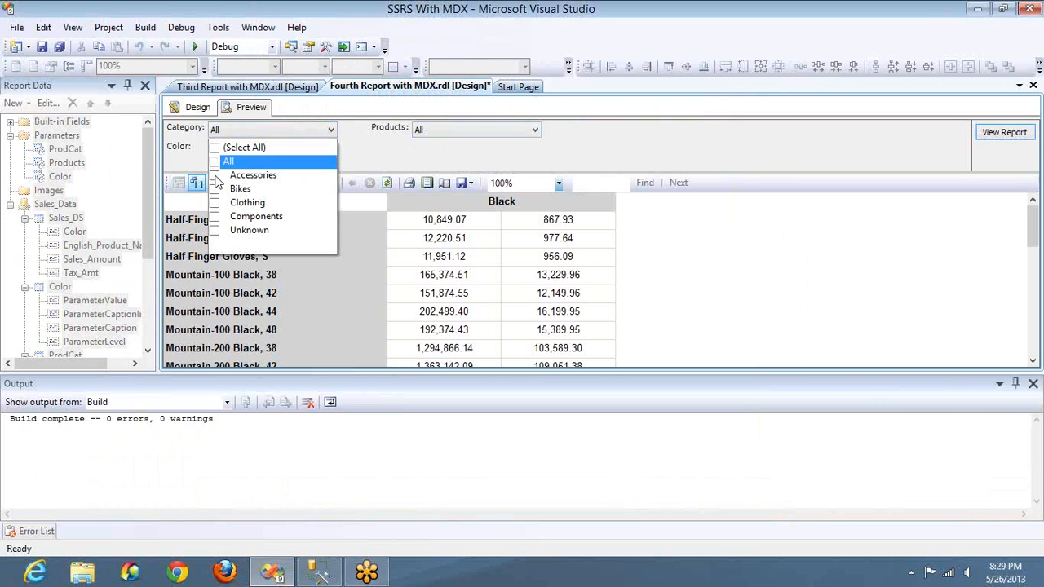
left_click(215, 176)
left_click(443, 140)
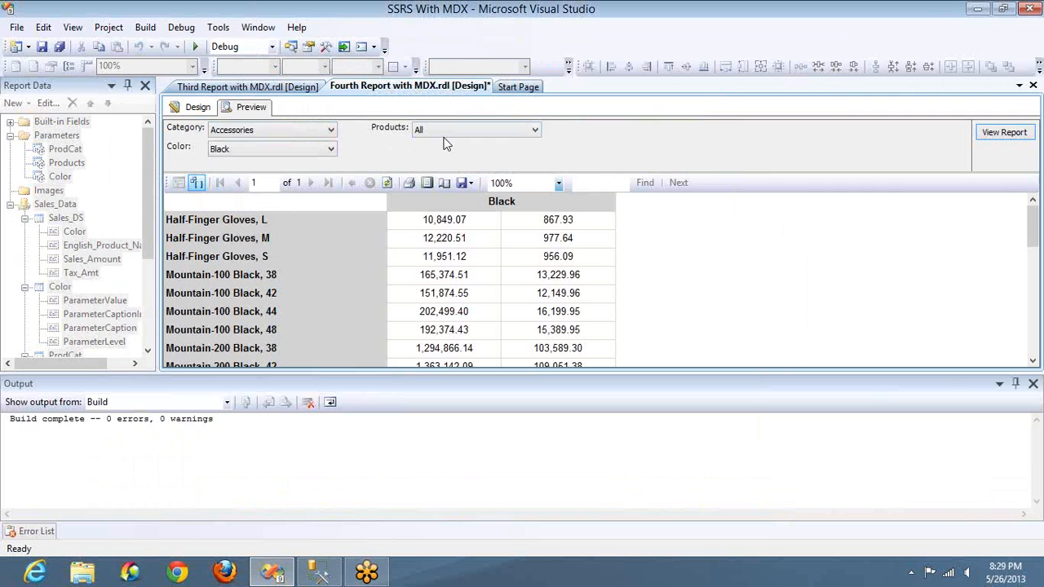
left_click(444, 131)
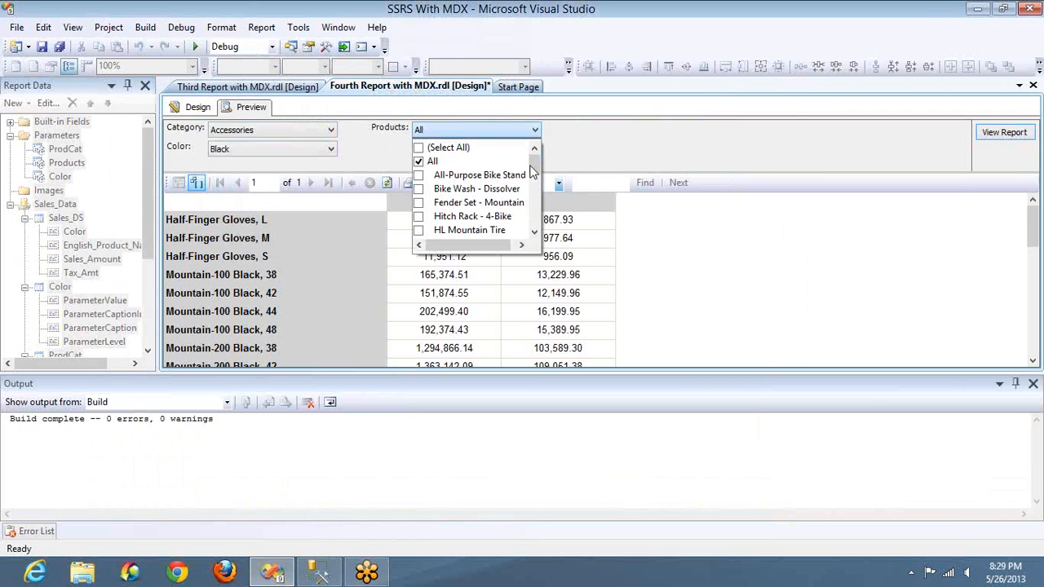
left_click(534, 230)
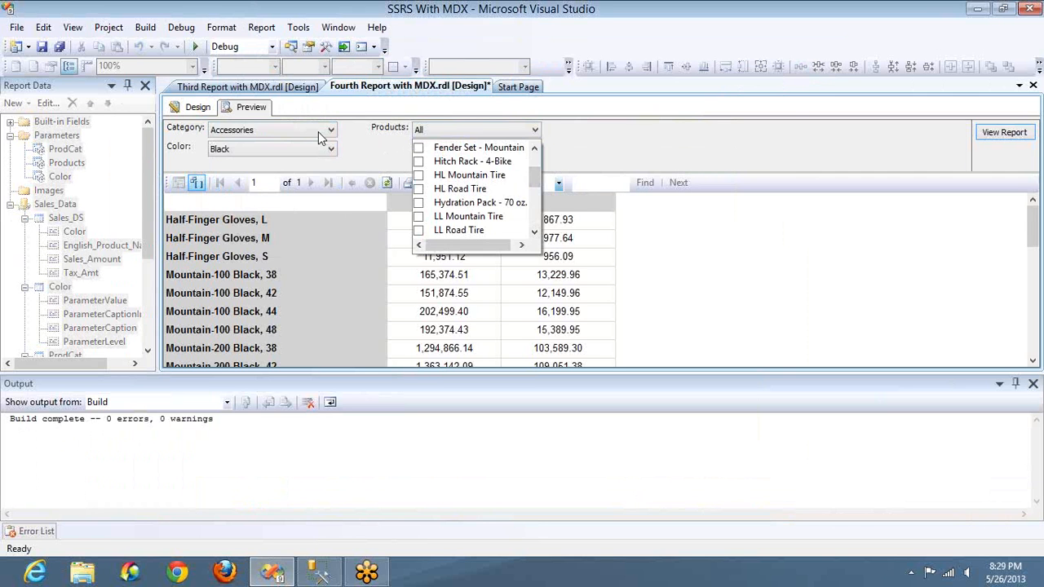
Step: Switch the previewed report's Category from Accessories to Bikes and check the Products choices
left_click(320, 133)
left_click(318, 131)
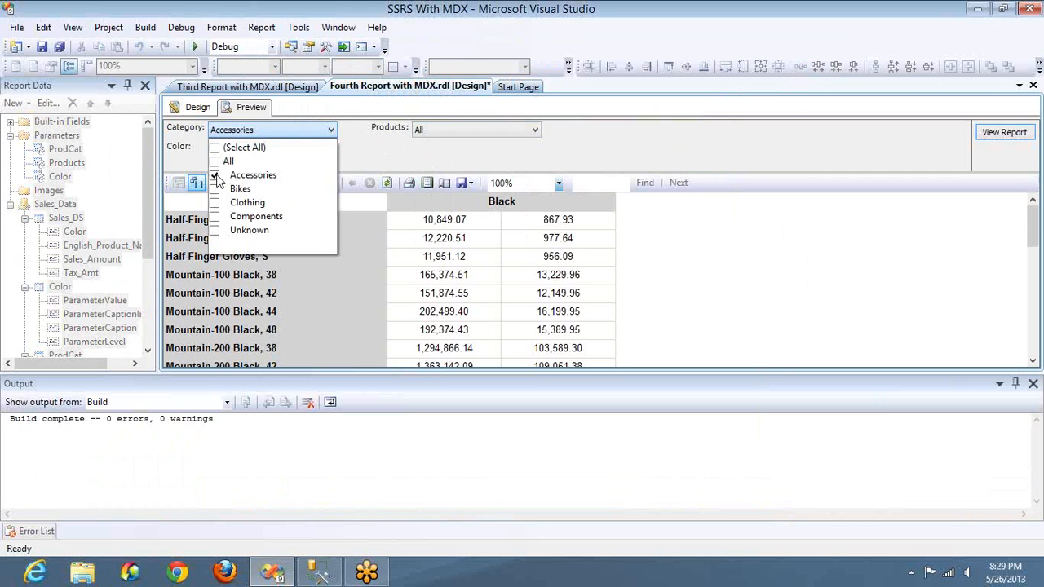
left_click(216, 177)
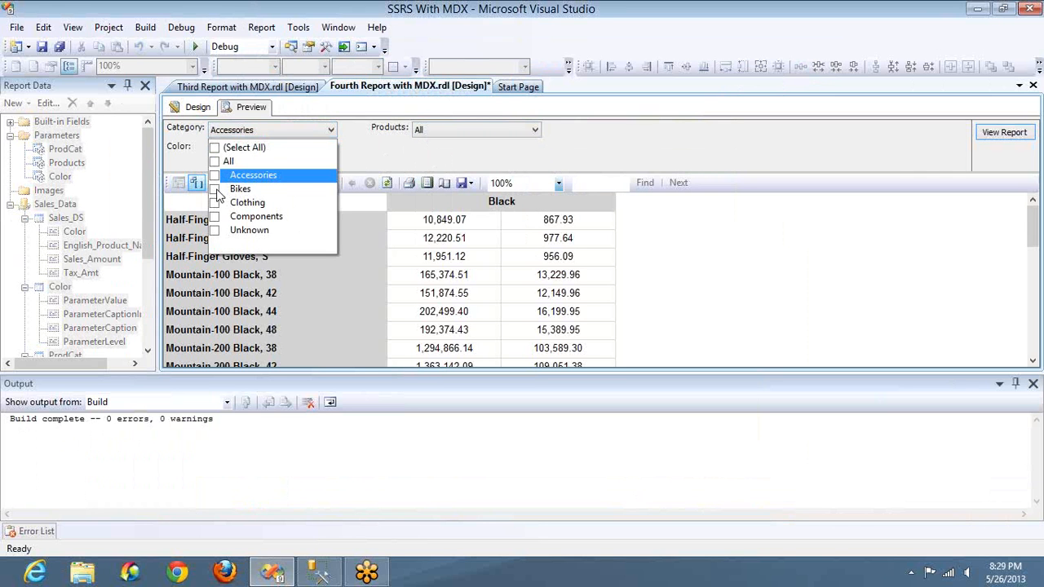
left_click(215, 189)
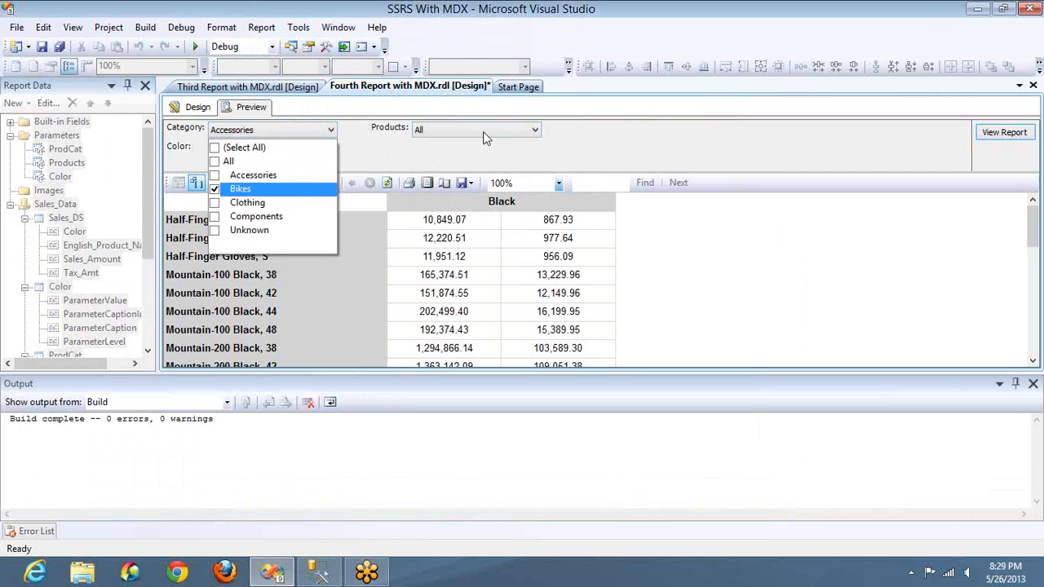
left_click(483, 131)
left_click(483, 131)
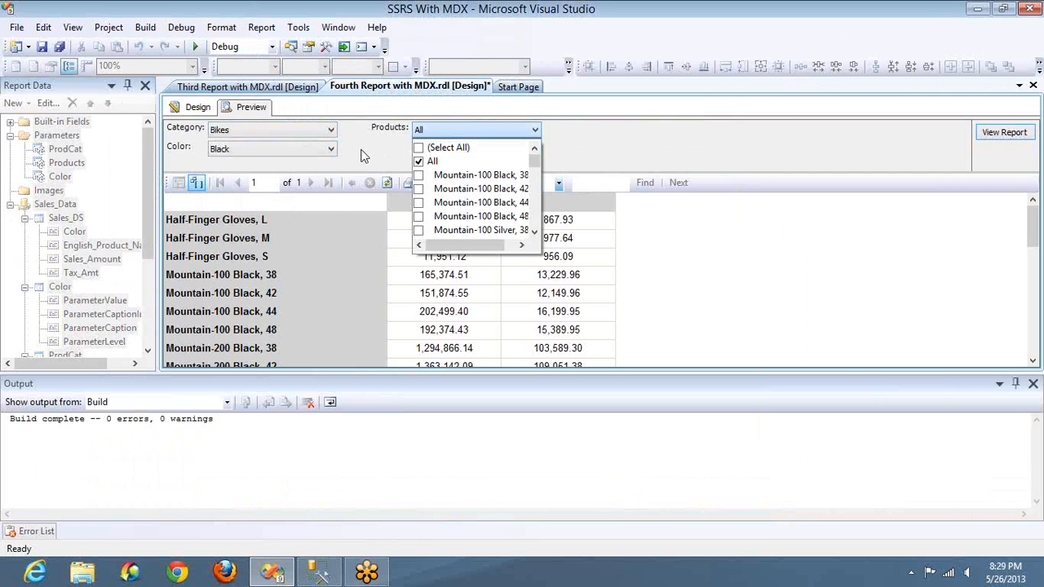
left_click(363, 156)
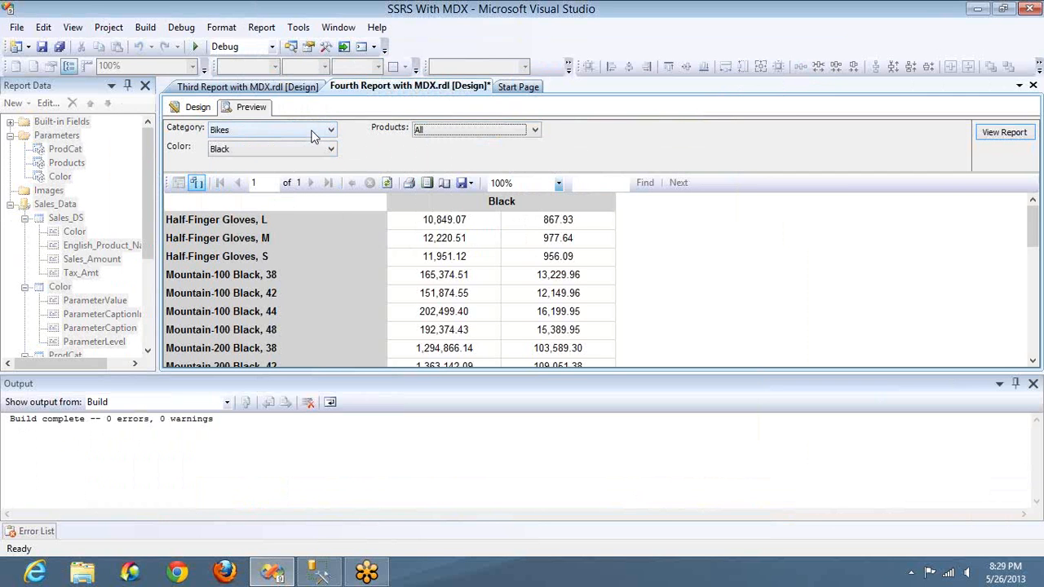
Step: Replace Bikes with Clothing as the Category and check which Products are offered
left_click(312, 136)
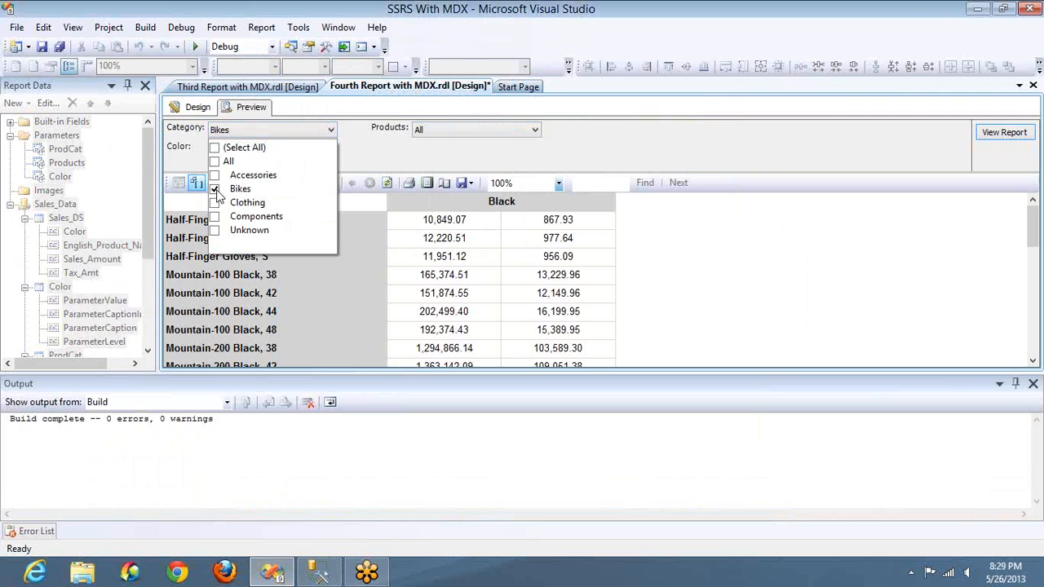
left_click(214, 189)
left_click(214, 203)
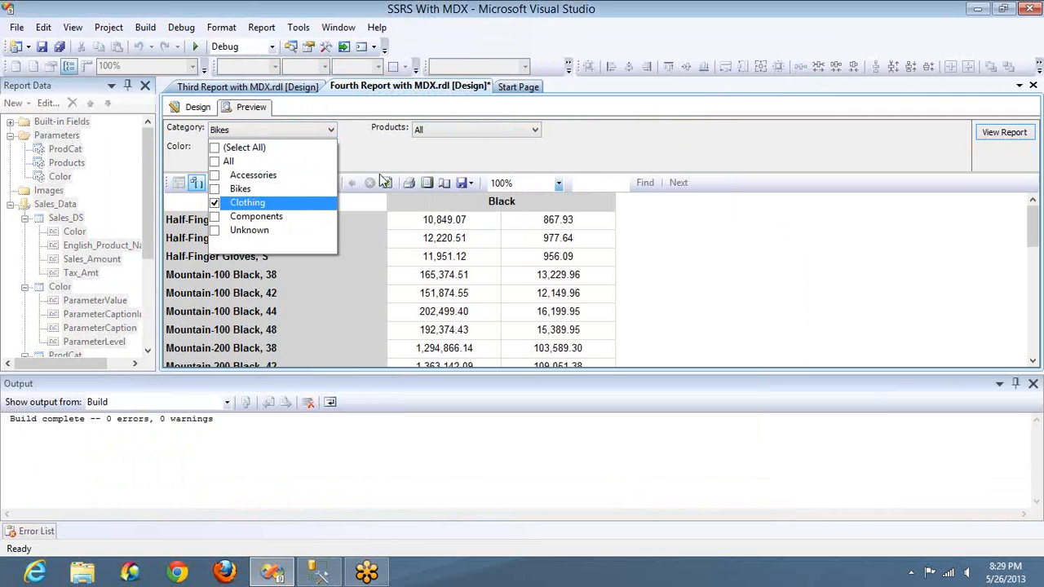
left_click(479, 134)
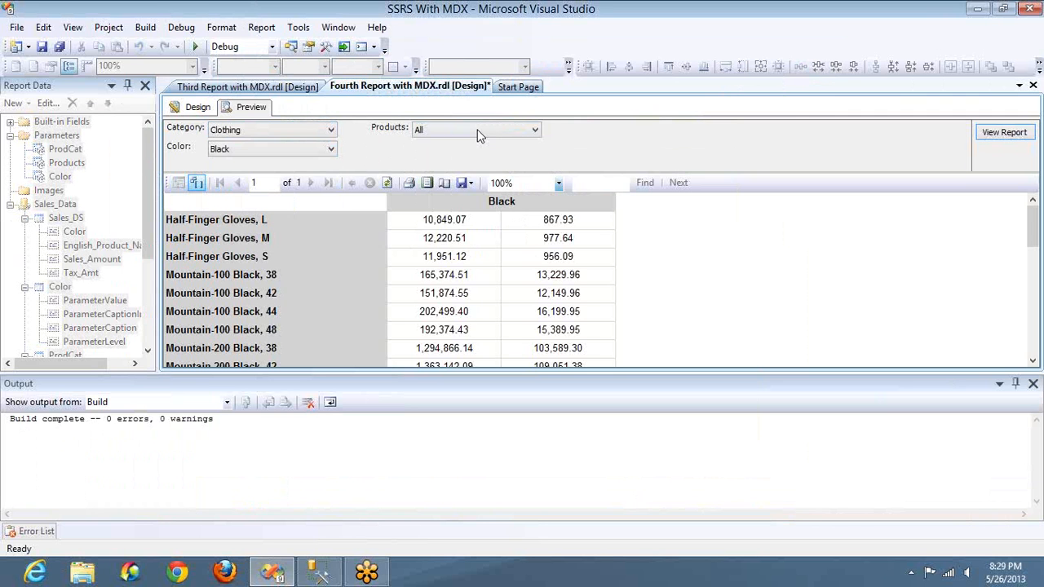
left_click(480, 136)
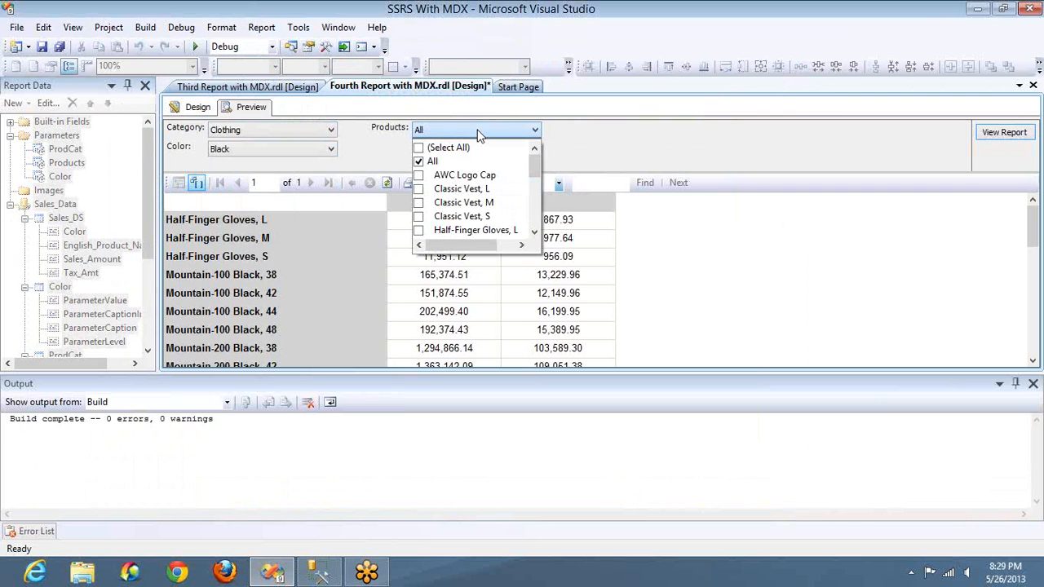
Step: Replace Clothing with Components as the Category and check which Products are offered
left_click(326, 135)
left_click(326, 132)
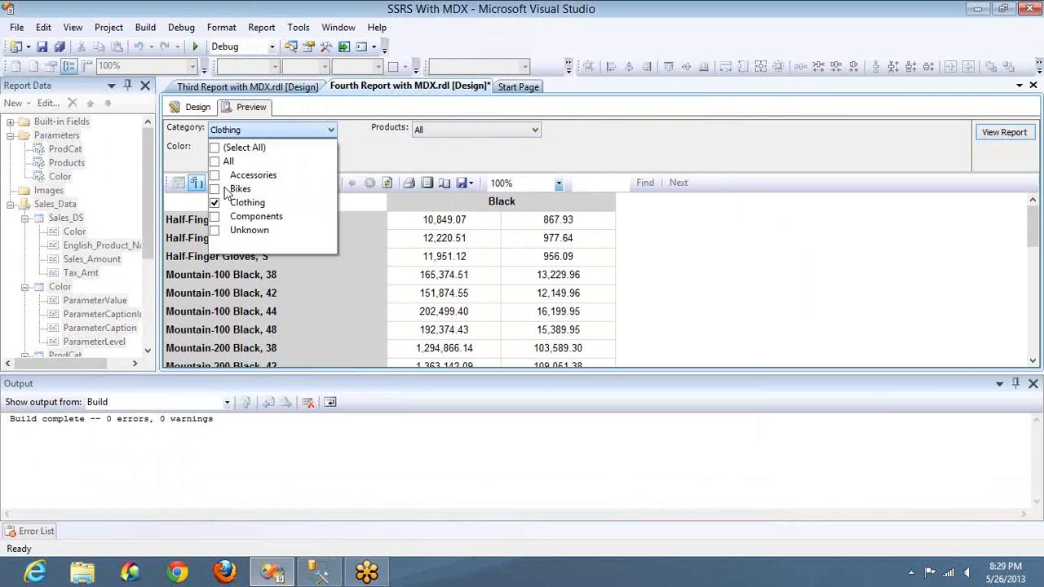
left_click(214, 202)
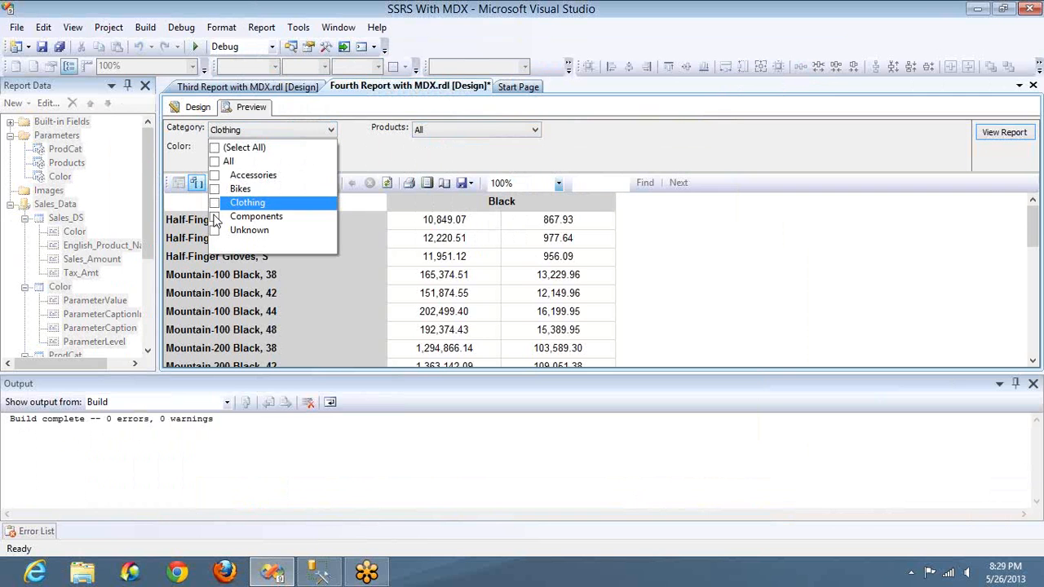
left_click(213, 216)
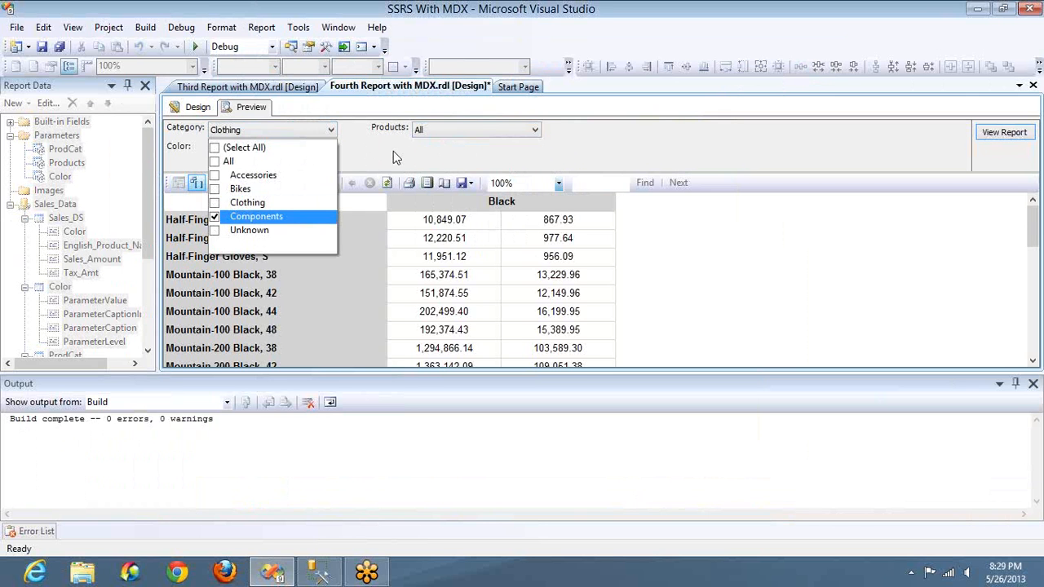
left_click(435, 135)
left_click(437, 135)
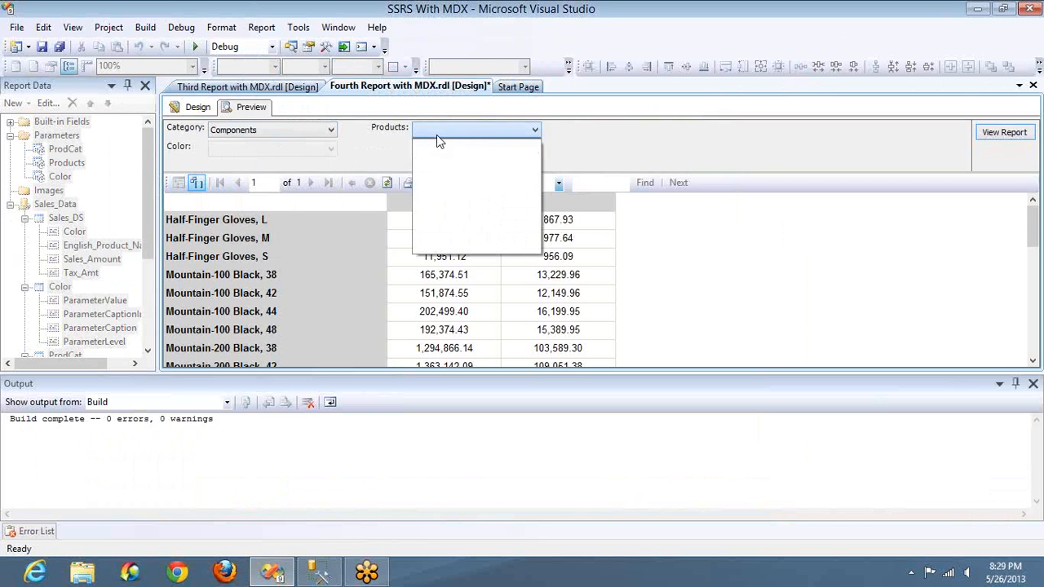
Step: Replace Components with Unknown as the Category, check the Products choices, and return to the report design
left_click(322, 132)
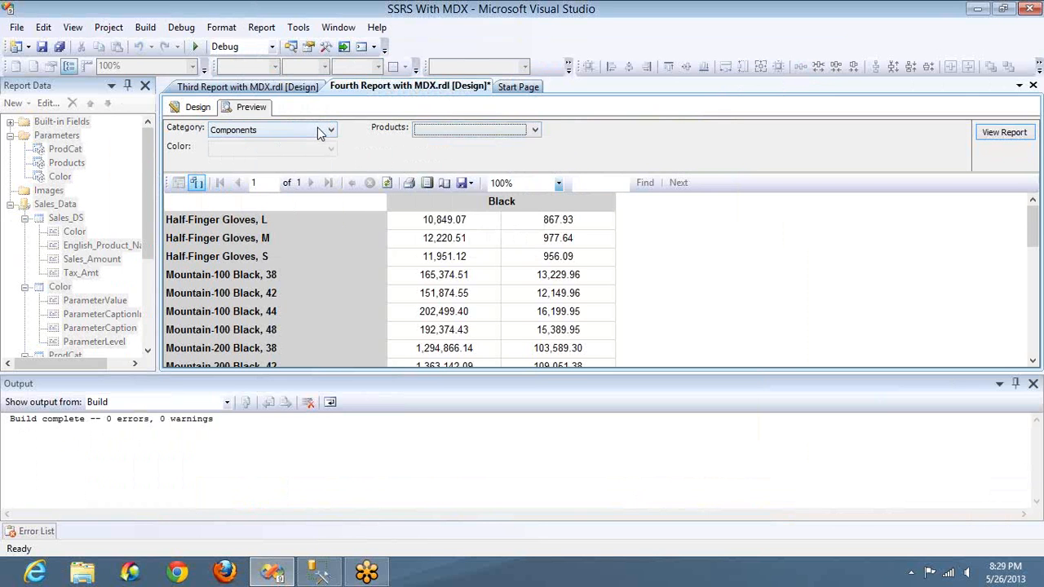
left_click(322, 132)
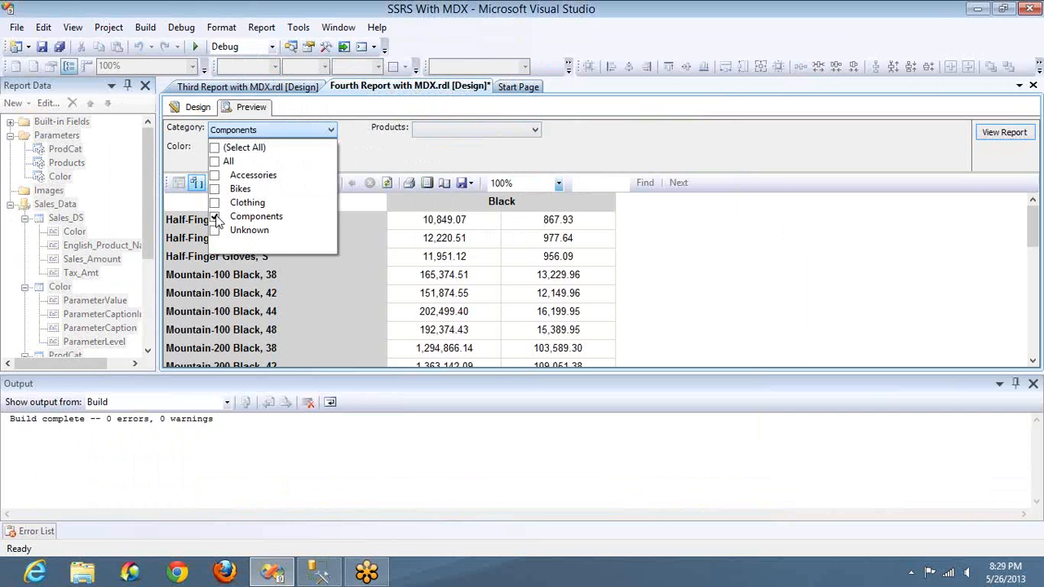
left_click(214, 217)
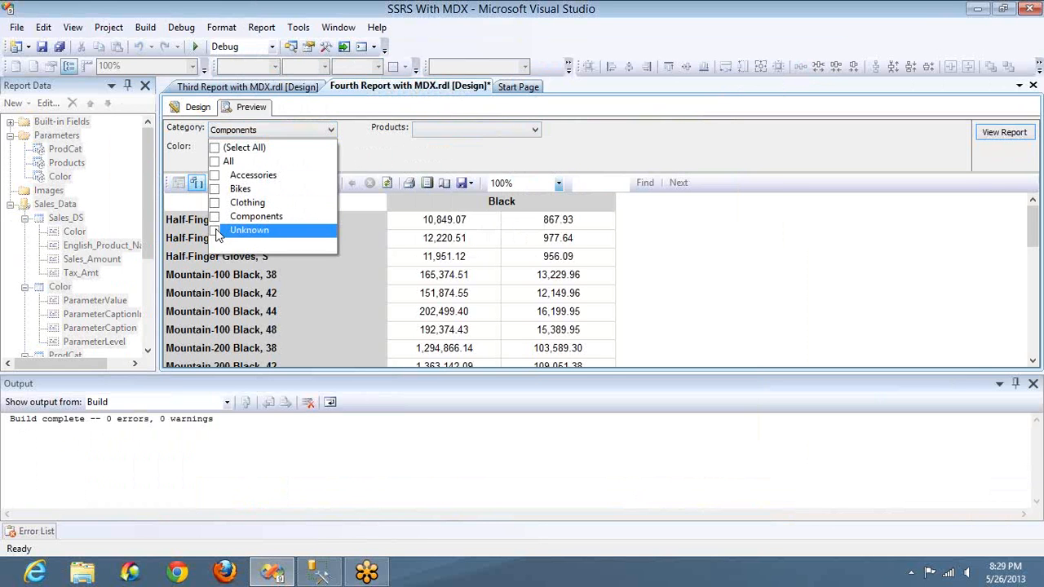
left_click(214, 231)
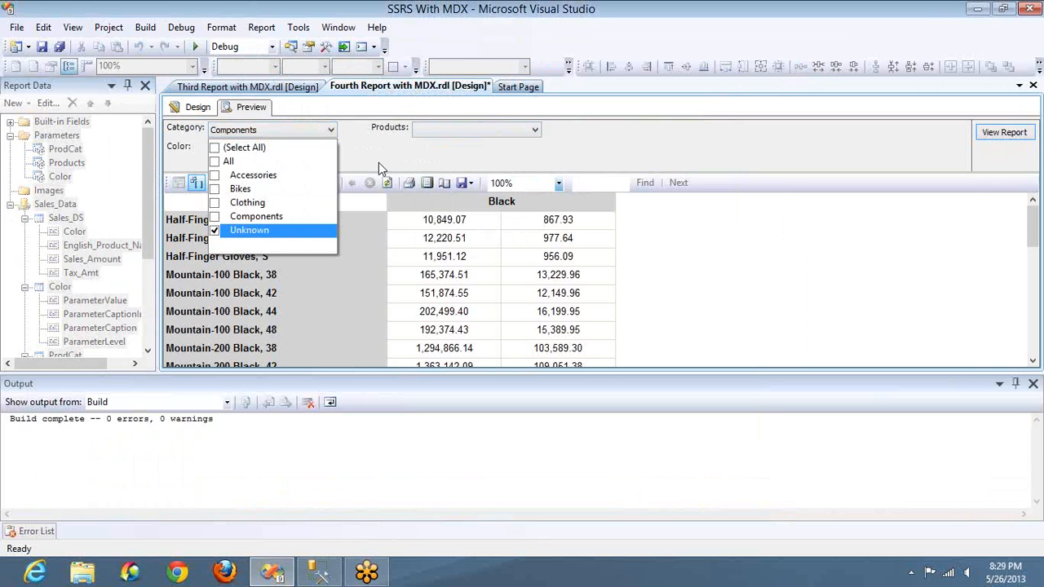
left_click(433, 132)
left_click(433, 132)
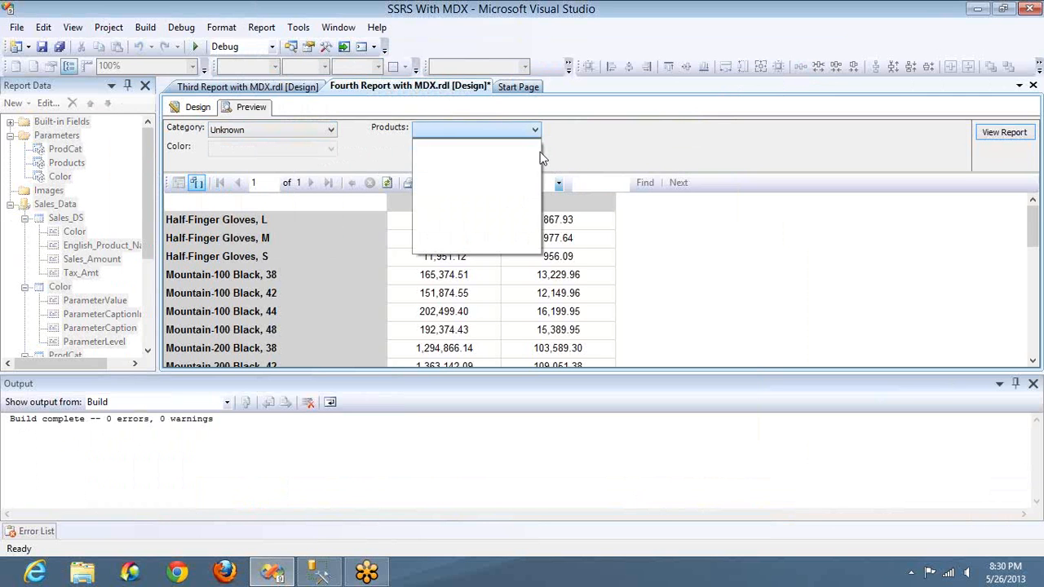
left_click(575, 155)
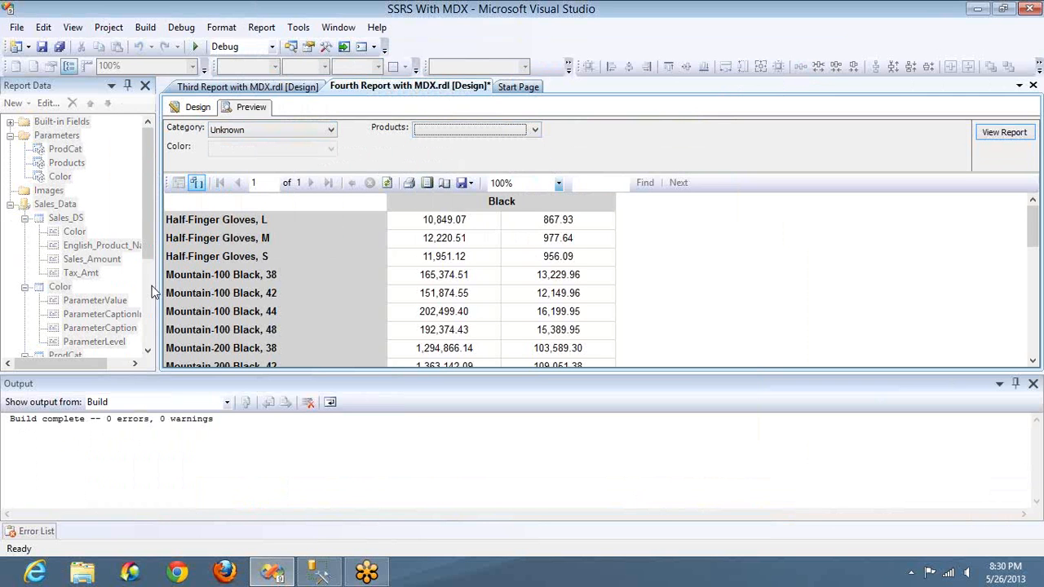
left_click(196, 108)
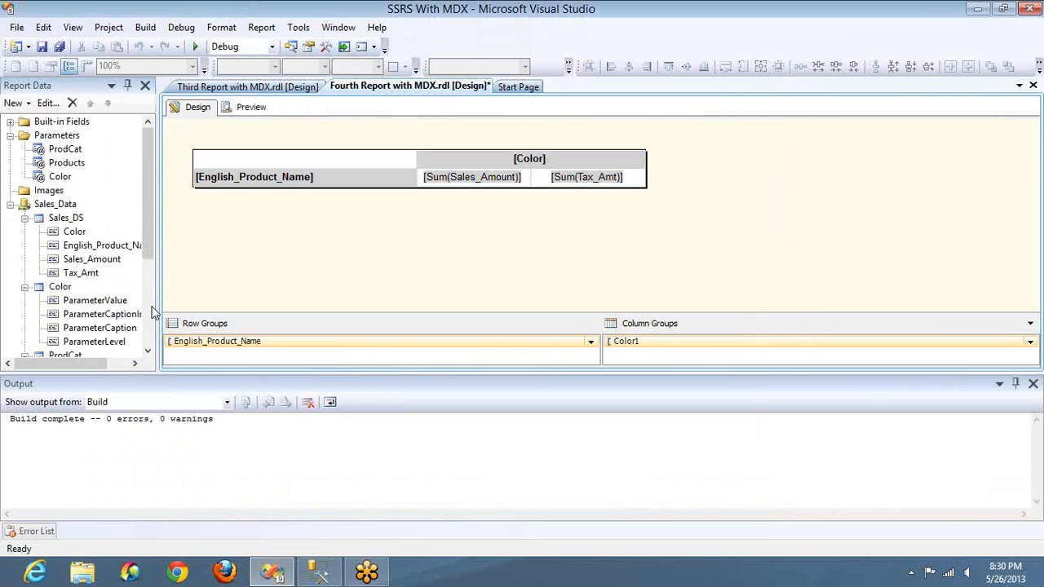
scroll(65, 278, "down", 4)
left_click(65, 273)
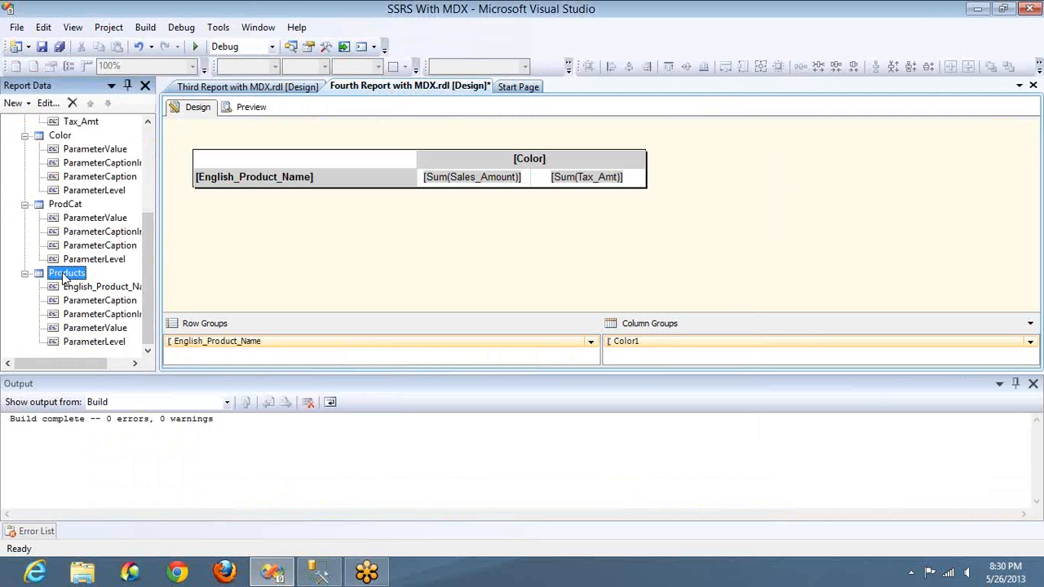
double_click(65, 273)
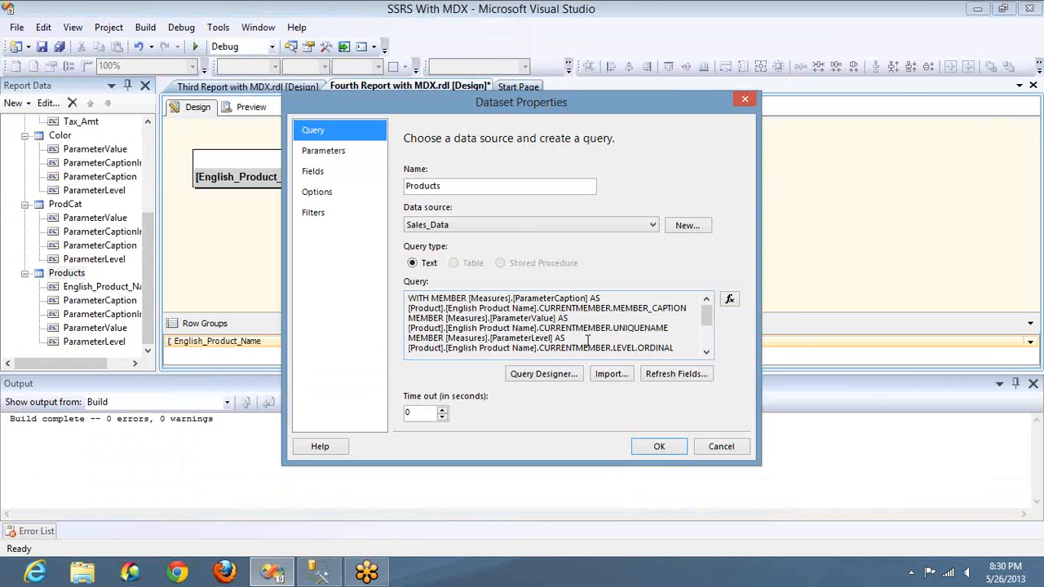
left_click(558, 372)
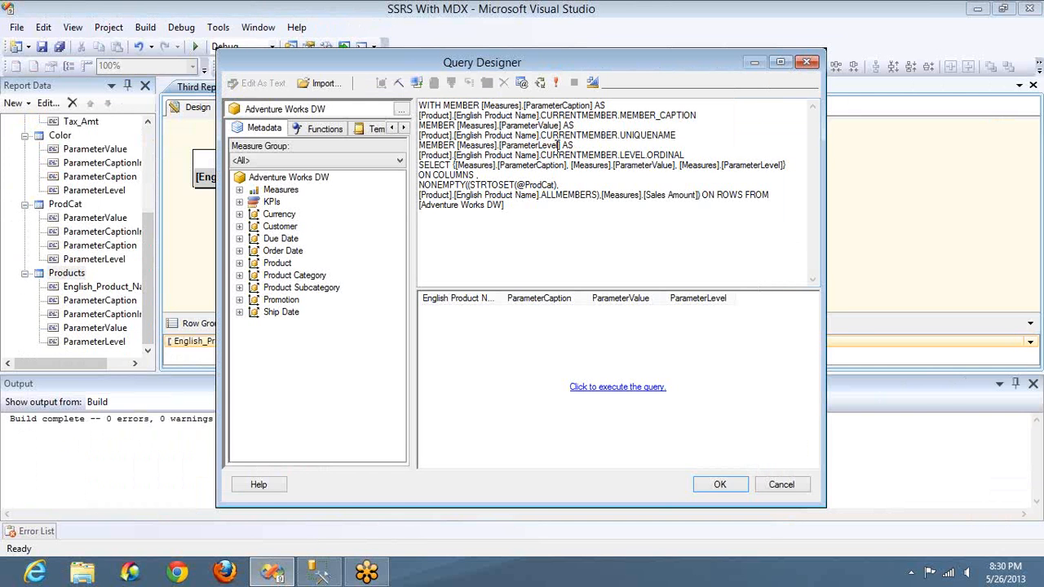
double_click(430, 186)
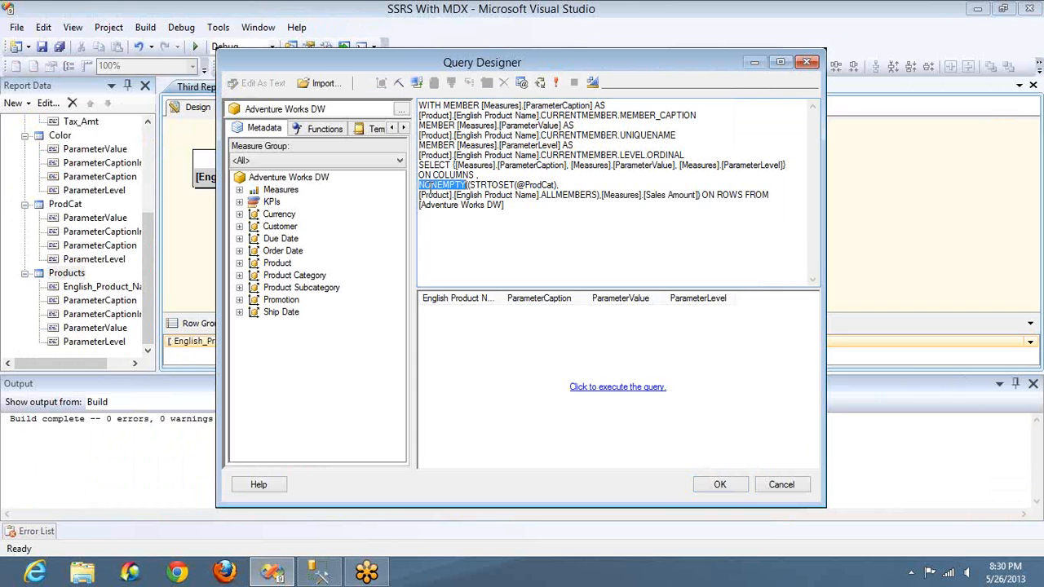
left_click(559, 185, "shift")
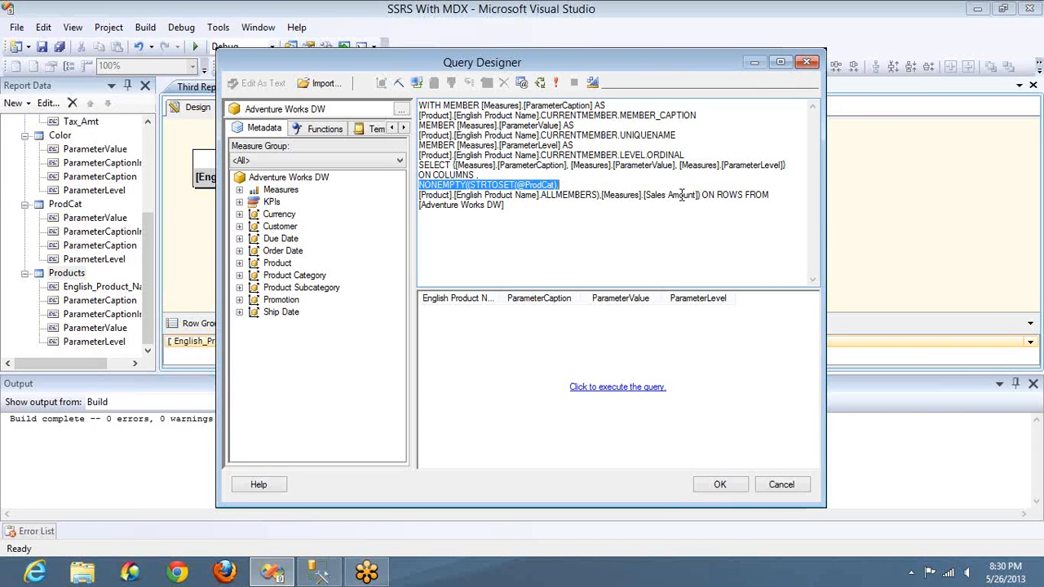
double_click(506, 192)
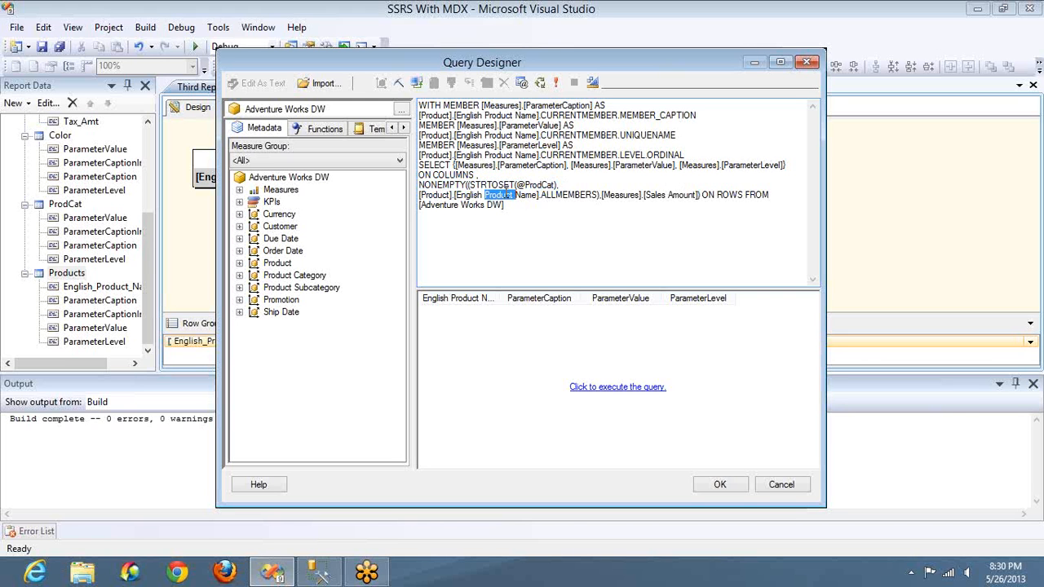
double_click(532, 188)
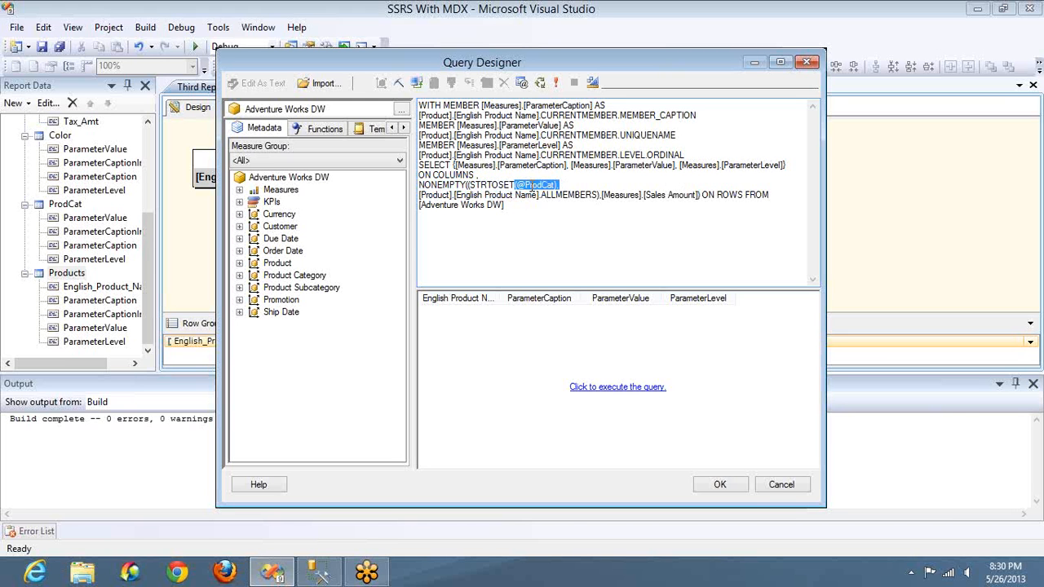
double_click(656, 195)
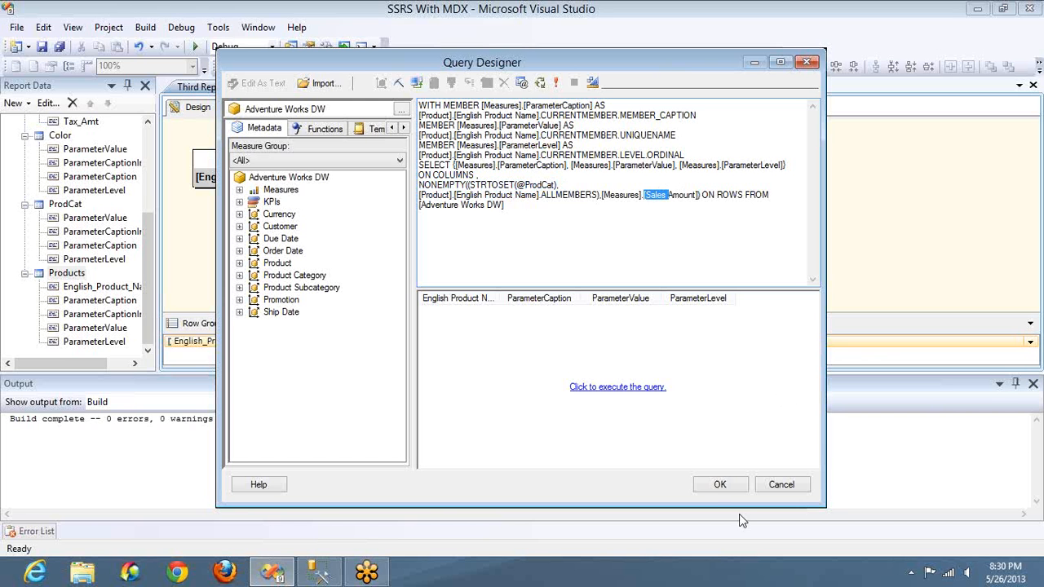
left_click(718, 484)
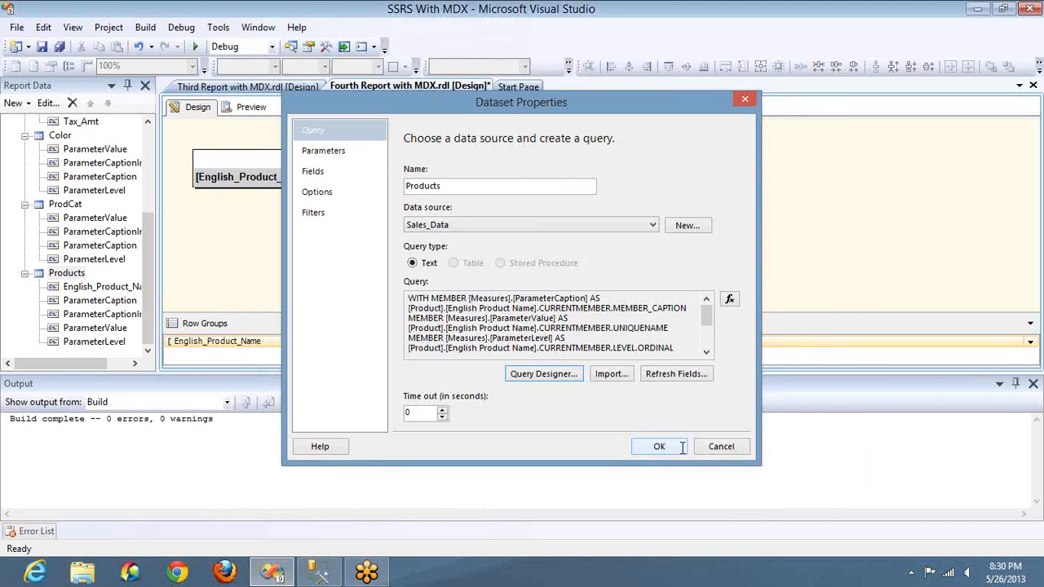
left_click(678, 446)
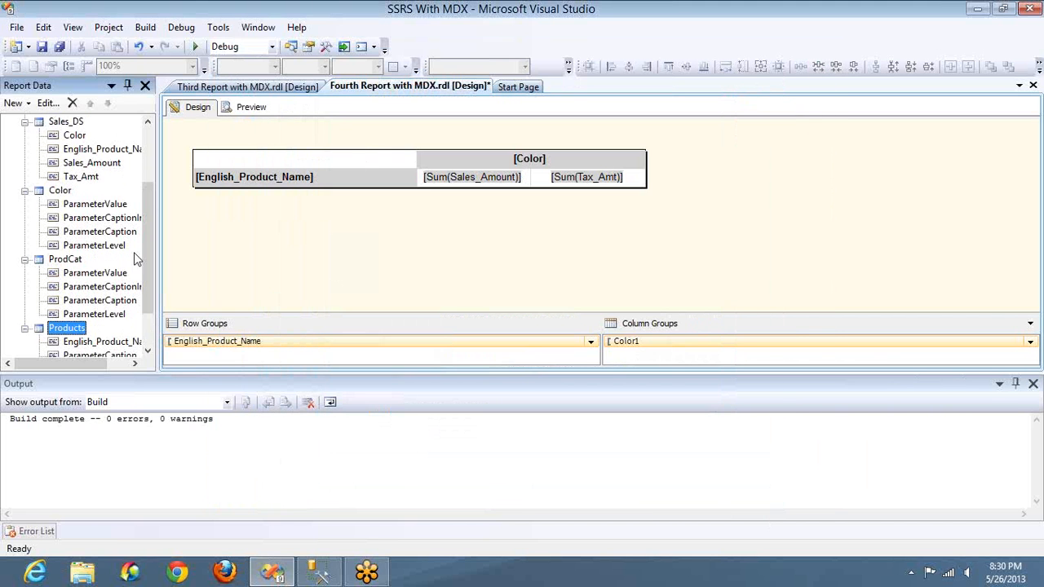
Step: Copy the Color dataset's entire MDX query and paste it over the existing query in SQL Server Management Studio
double_click(65, 196)
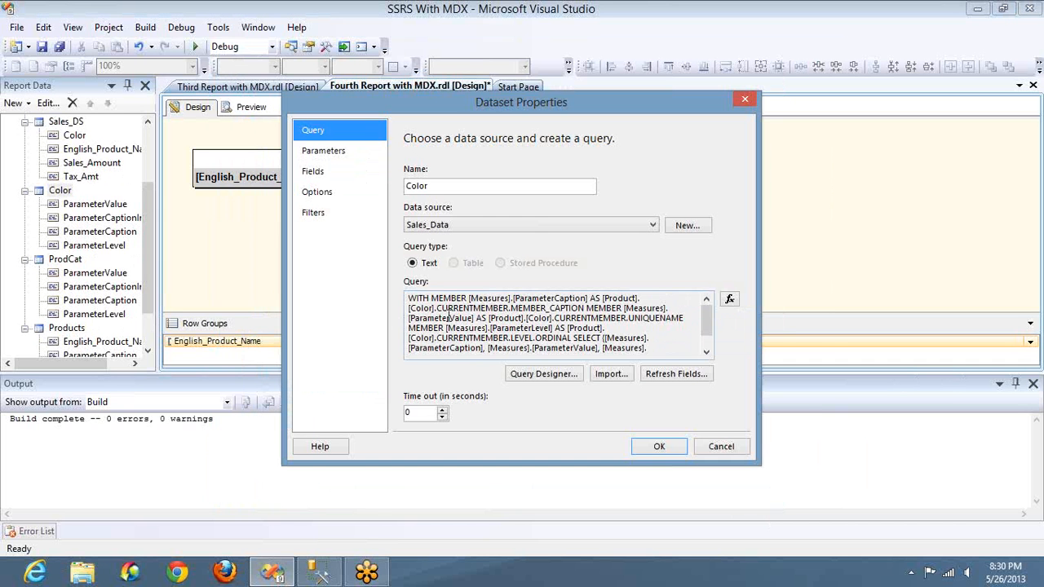
left_click(448, 314)
key("ctrl+a")
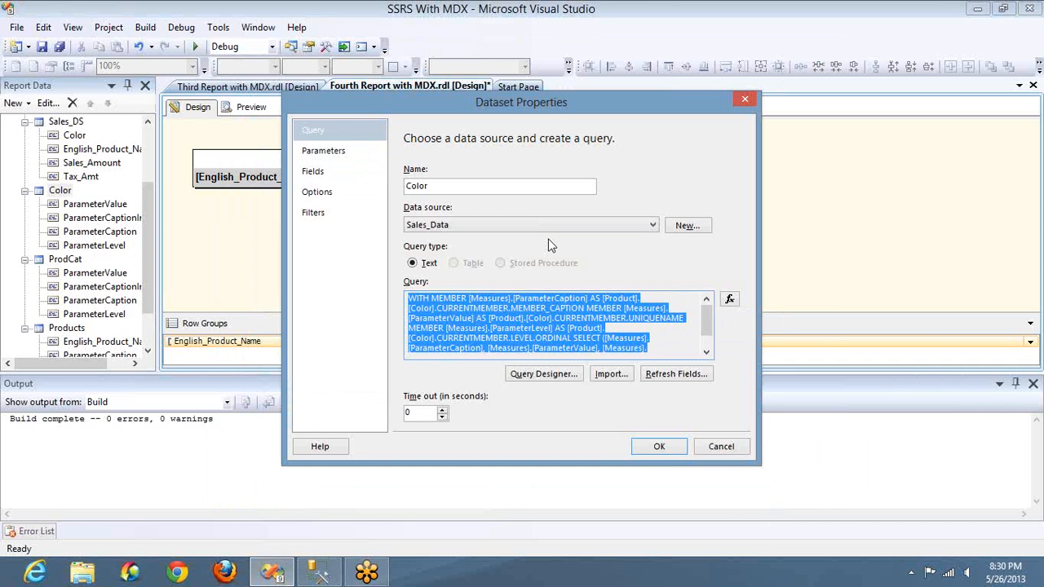
key("alt+Tab")
key("alt+Tab")
key("alt+Tab")
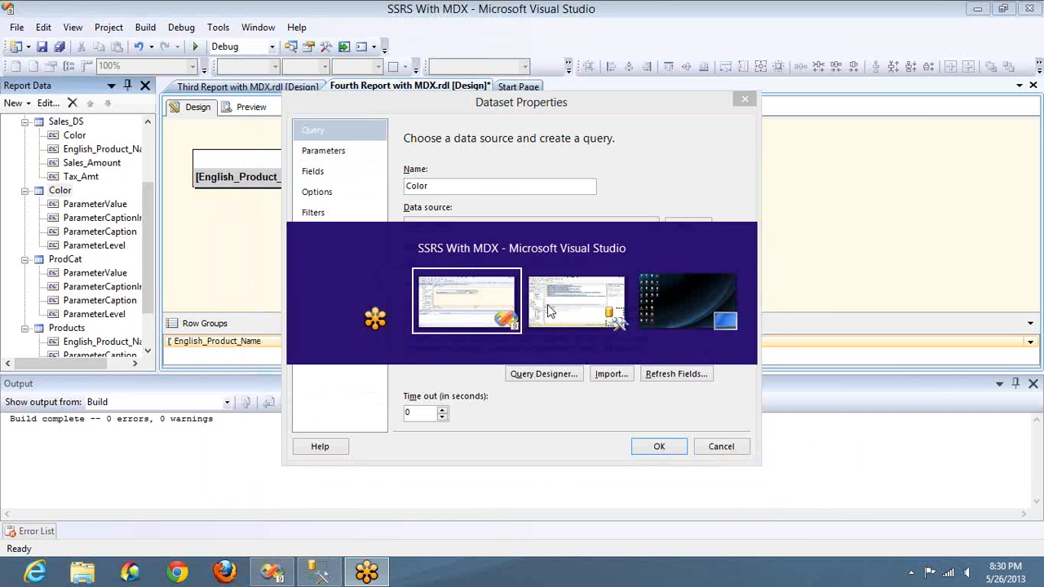
key("alt+Tab")
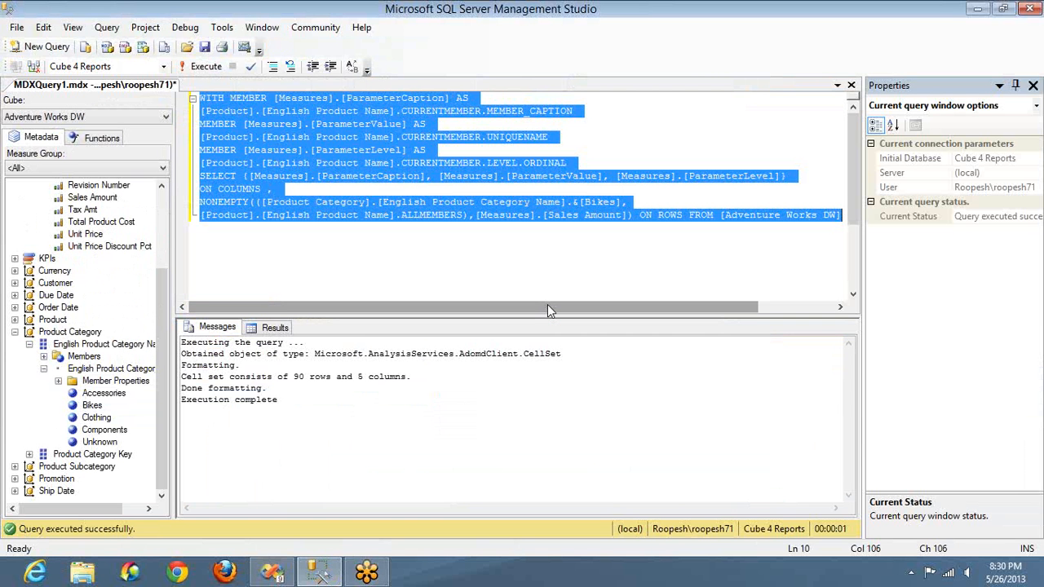
left_click(464, 245)
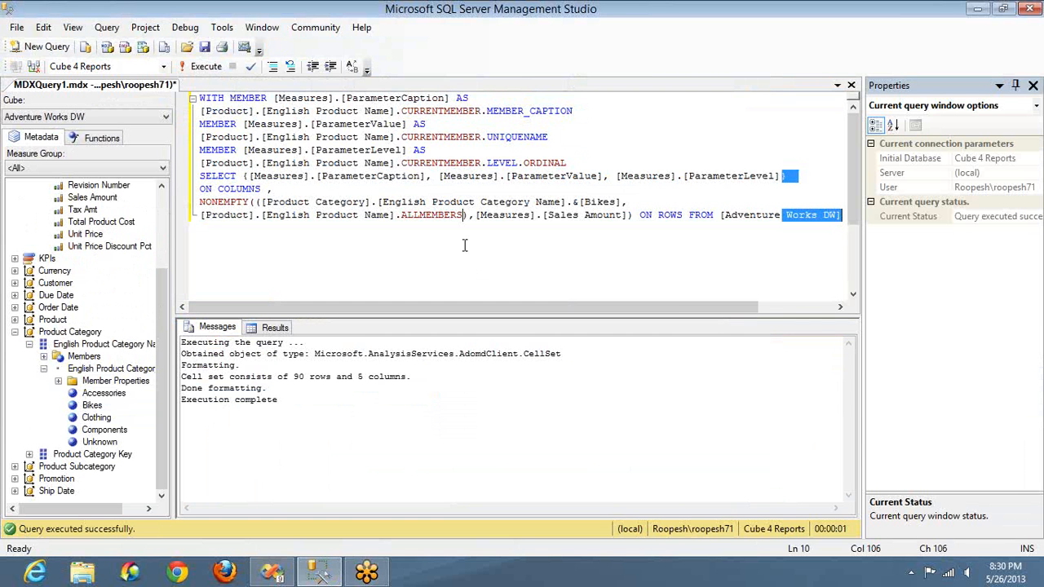
key("ctrl+a")
key("ctrl+v")
Step: Put the [Product].[Color] caption expression on its own line and start the ParameterValue member on a new line
key("ctrl+Home")
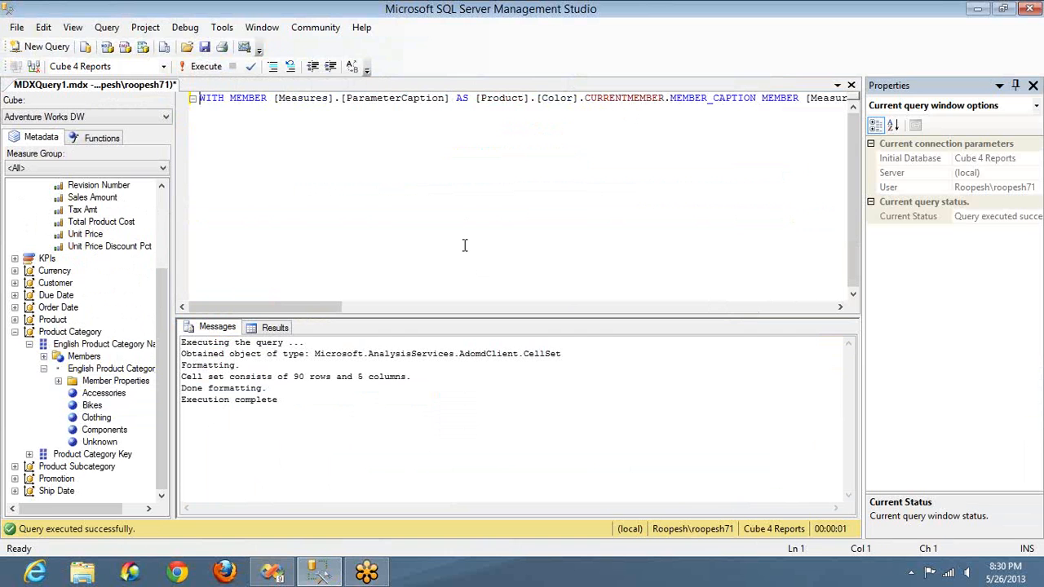
key("ctrl+Right")
key("ctrl+Right")
key("ctrl+Right")
key("ctrl+Right")
key("ctrl+Right")
key("ctrl+Right")
key("ctrl+Right")
key("ctrl+Right")
key("Return")
key("ctrl+Right")
key("ctrl+Right")
key("ctrl+Right")
key("ctrl+Right")
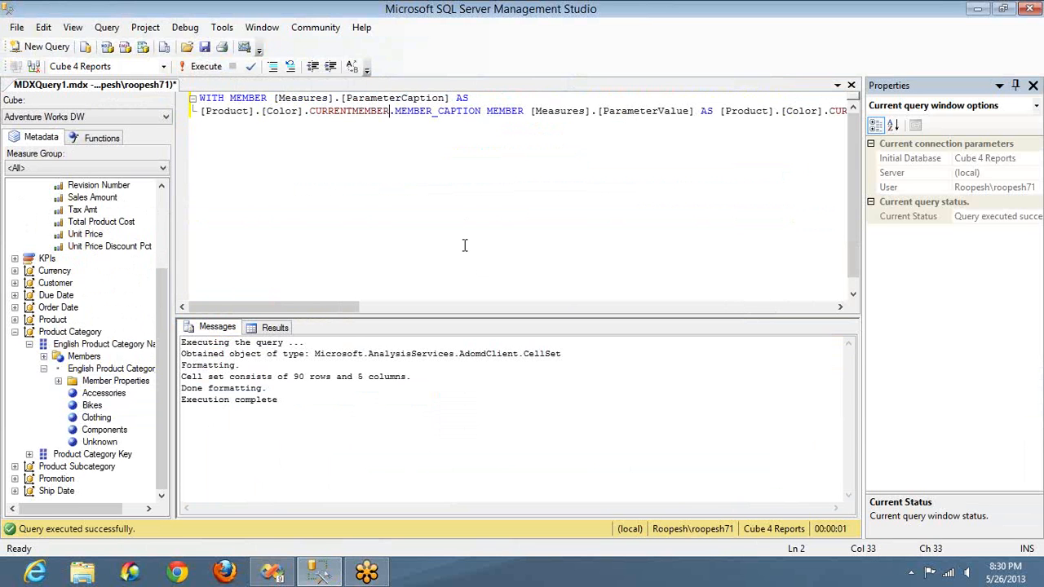
key("ctrl+Right")
key("ctrl+Right")
key("ctrl+Right")
key("ctrl+Right")
key("ctrl+Right")
key("ctrl+Right")
key("ctrl+Right")
key("ctrl+Right")
key("Return")
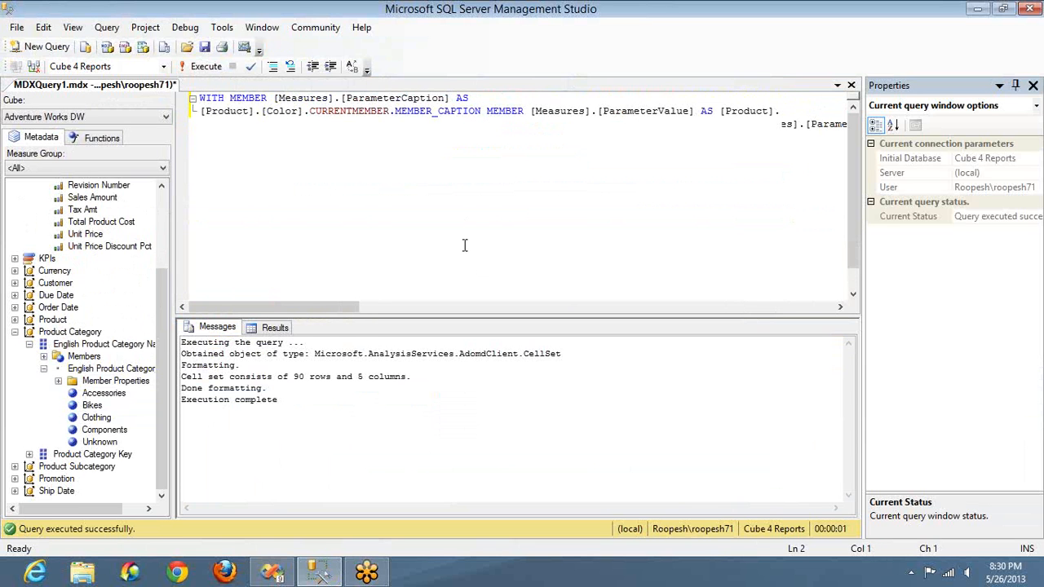
Step: Move the [Product].[Color] expression following the ParameterValue member's AS onto its own line
key("ctrl+Right")
key("ctrl+Right")
key("ctrl+Right")
key("ctrl+Right")
key("ctrl+Right")
key("ctrl+Right")
key("ctrl+Right")
key("Return")
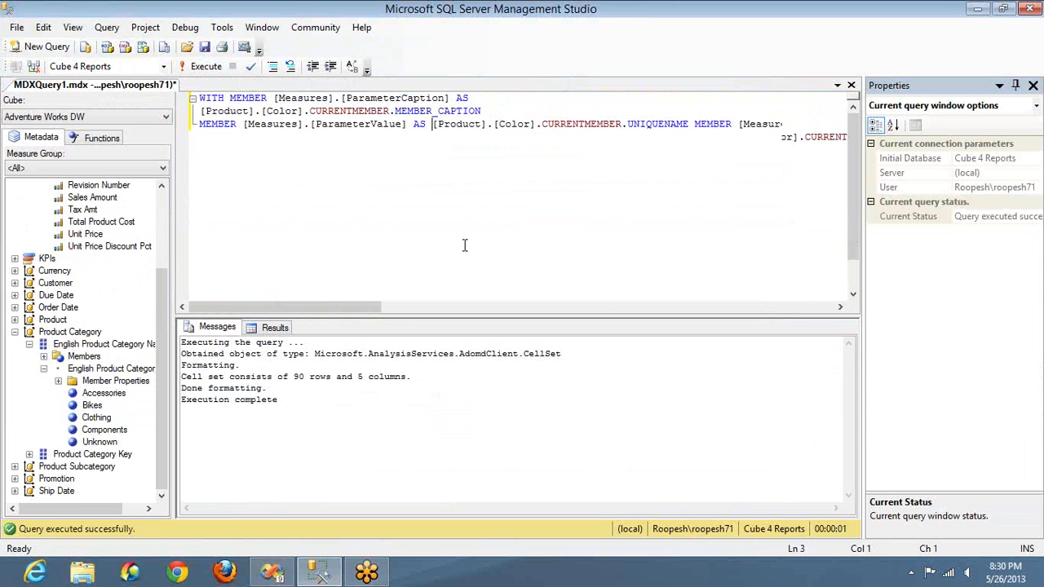
key("ctrl+Right")
key("ctrl+Right")
key("ctrl+Right")
key("ctrl+Right")
key("ctrl+Right")
key("ctrl+Right")
key("ctrl+Right")
key("ctrl+Right")
key("ctrl+Right")
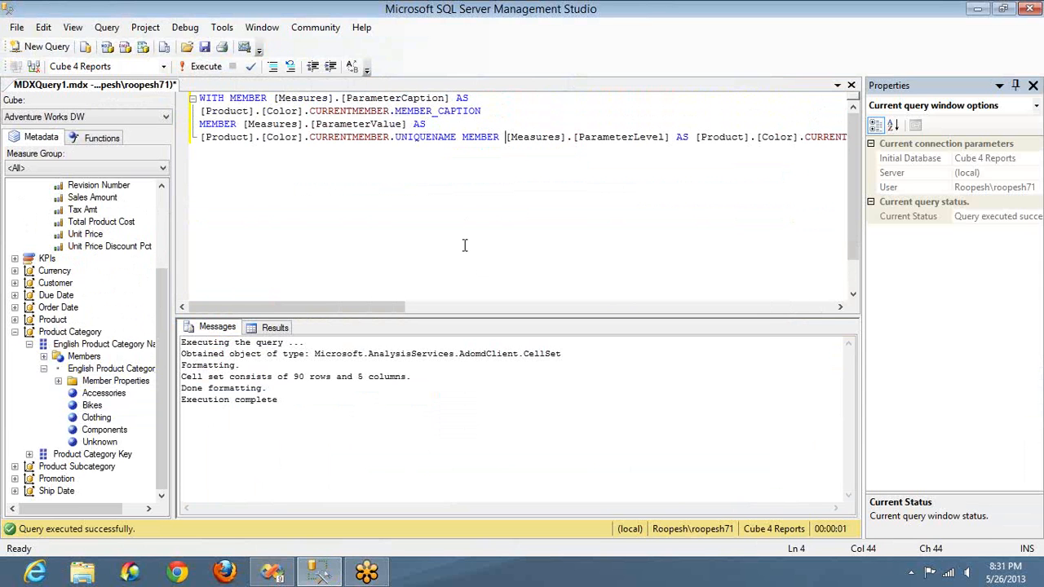
key("Home")
key("Return")
key("ctrl+Right")
key("ctrl+Right")
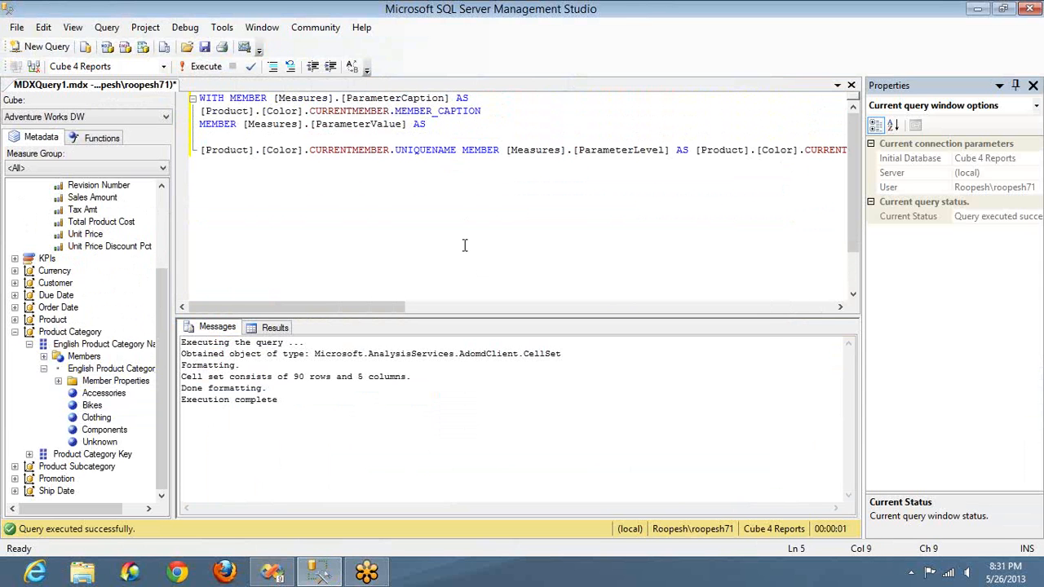
key("ctrl+z")
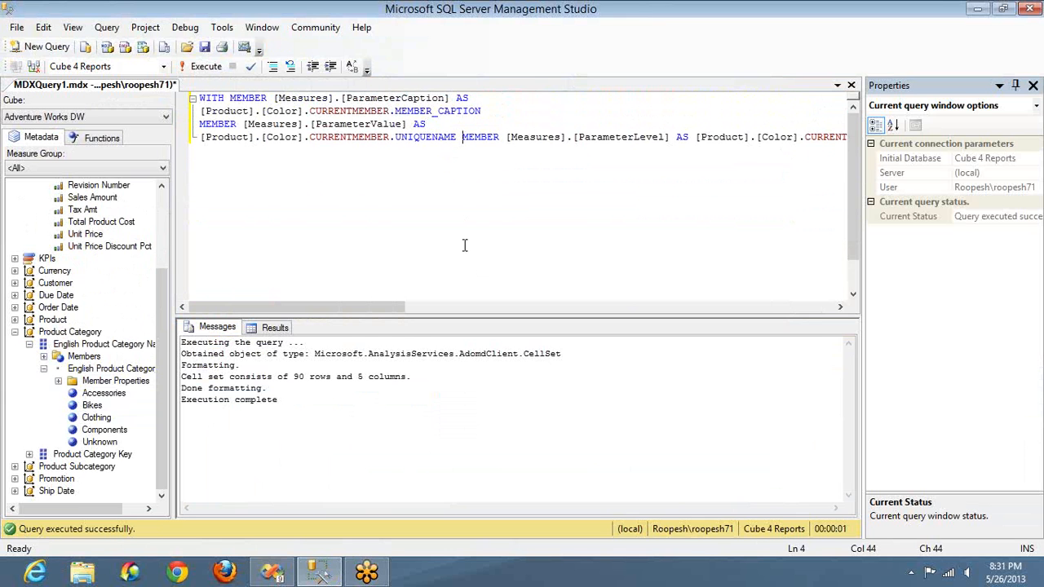
Step: Start the ParameterLevel member on a new line and put its [Product].[Color] level expression on the line below
key("Return")
key("ctrl+Right")
key("ctrl+Right")
key("ctrl+Right")
key("ctrl+Right")
key("ctrl+Right")
key("ctrl+Right")
key("ctrl+Right")
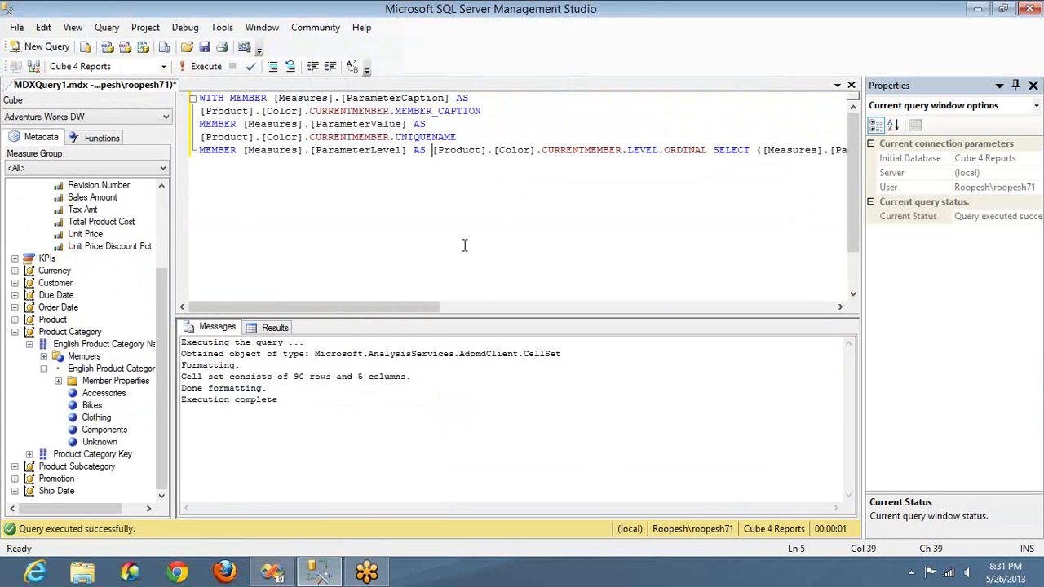
key("Return")
key("ctrl+Right")
key("ctrl+Right")
key("ctrl+Right")
key("ctrl+Right")
key("ctrl+Right")
key("ctrl+Right")
key("ctrl+Right")
key("ctrl+Right")
key("ctrl+Right")
key("ctrl+Right")
key("ctrl+Right")
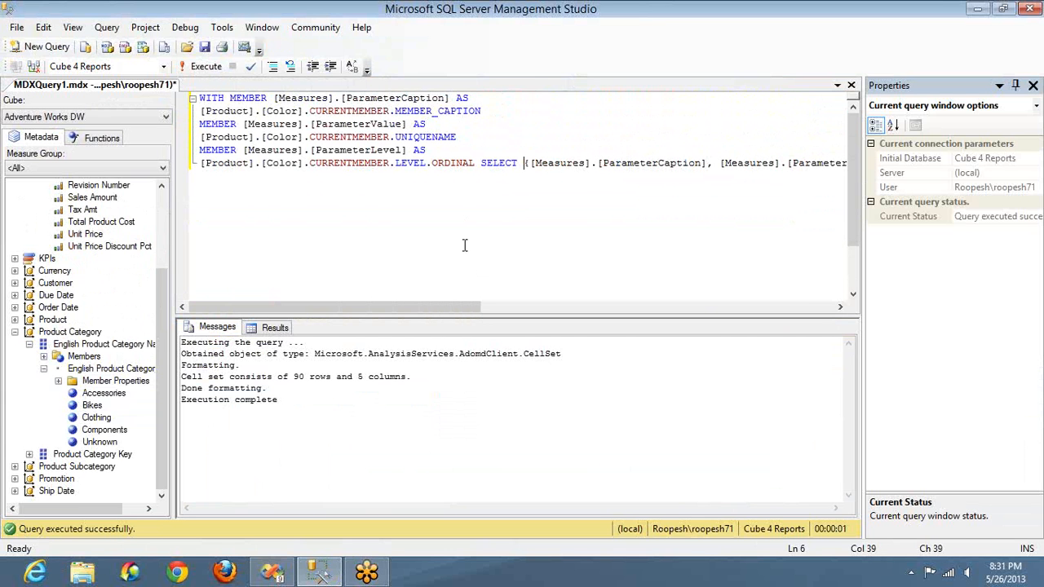
Step: Start the SELECT clause and the ON COLUMNS part on new lines, and execute the Color query
key("ctrl+Left")
key("Return")
key("ctrl+Right")
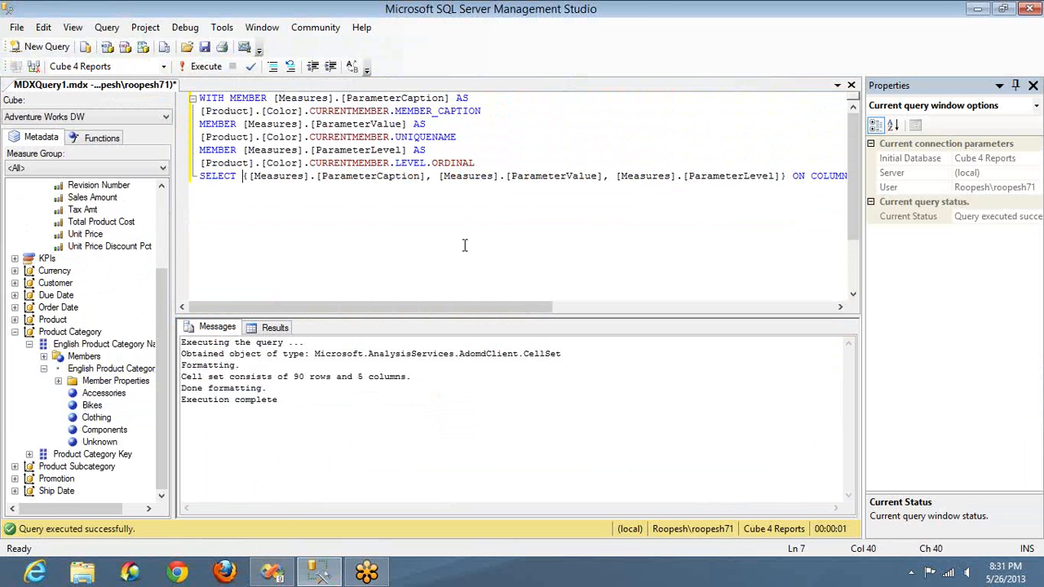
key("ctrl+Right")
key("ctrl+Right")
key("ctrl+Right")
key("ctrl+Right")
key("ctrl+Right")
key("ctrl+Right")
key("ctrl+Right")
key("ctrl+Right")
key("ctrl+Right")
key("ctrl+Right")
key("ctrl+Right")
key("ctrl+Right")
key("ctrl+Right")
key("ctrl+Right")
key("ctrl+Right")
key("Return")
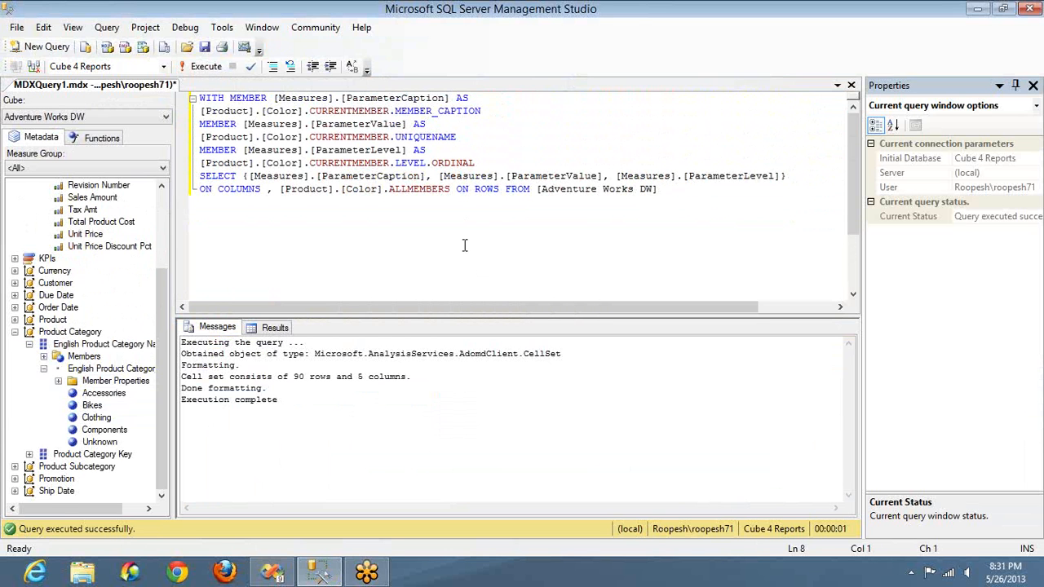
key("F5")
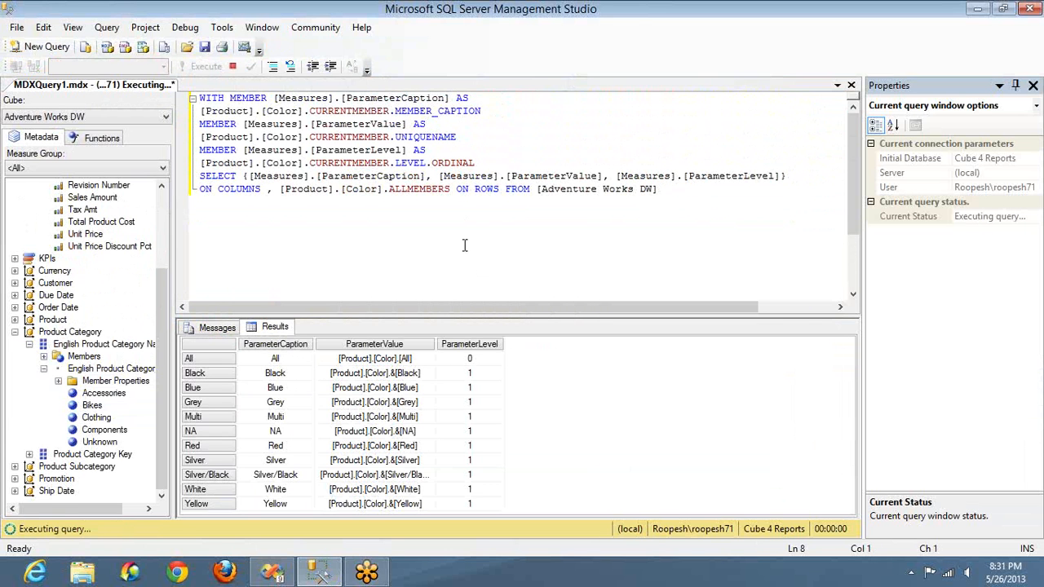
Step: Insert NONEMPTY(STRTOSET(@) before [Product].[Color].ALLMEMBERS on the query's rows axis
left_click(278, 189)
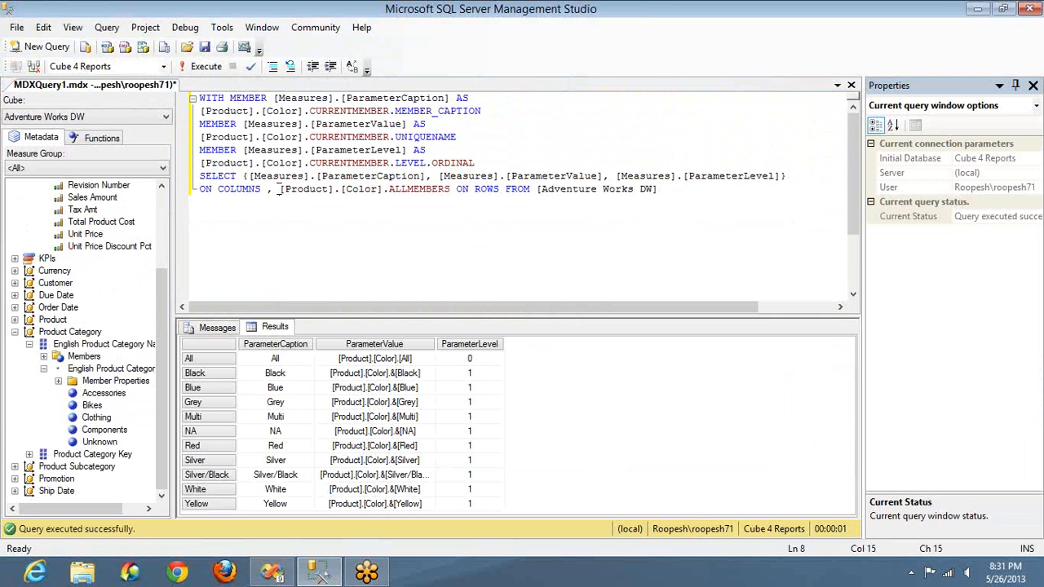
type("NON")
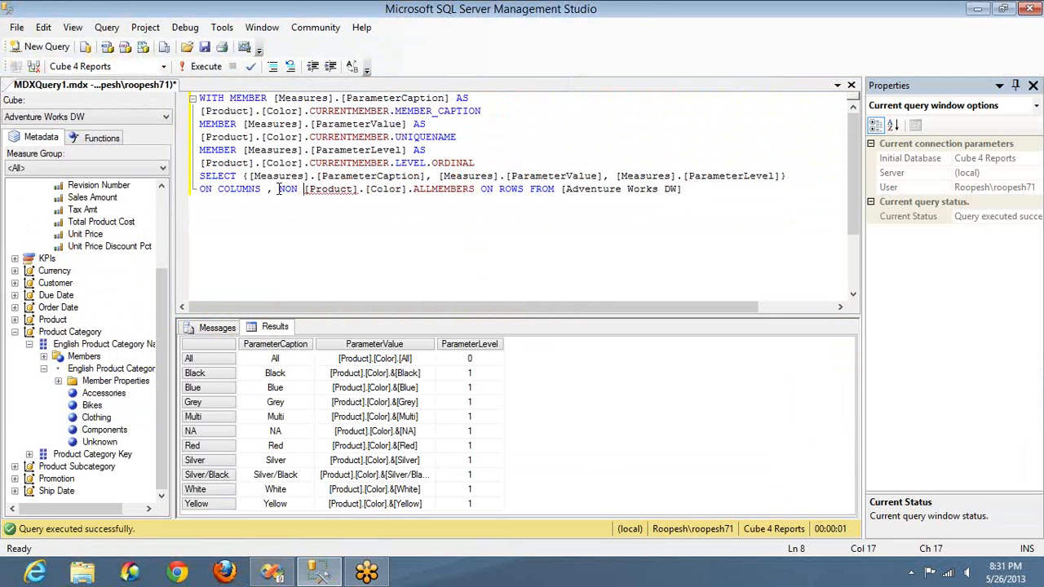
key("BackSpace")
type("EMPTY")
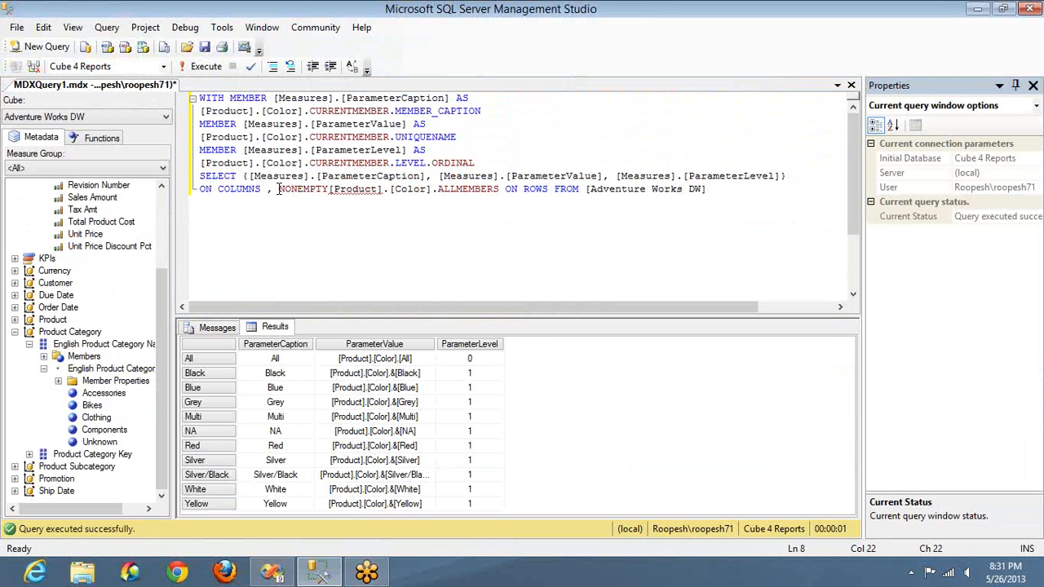
type("(STRTO")
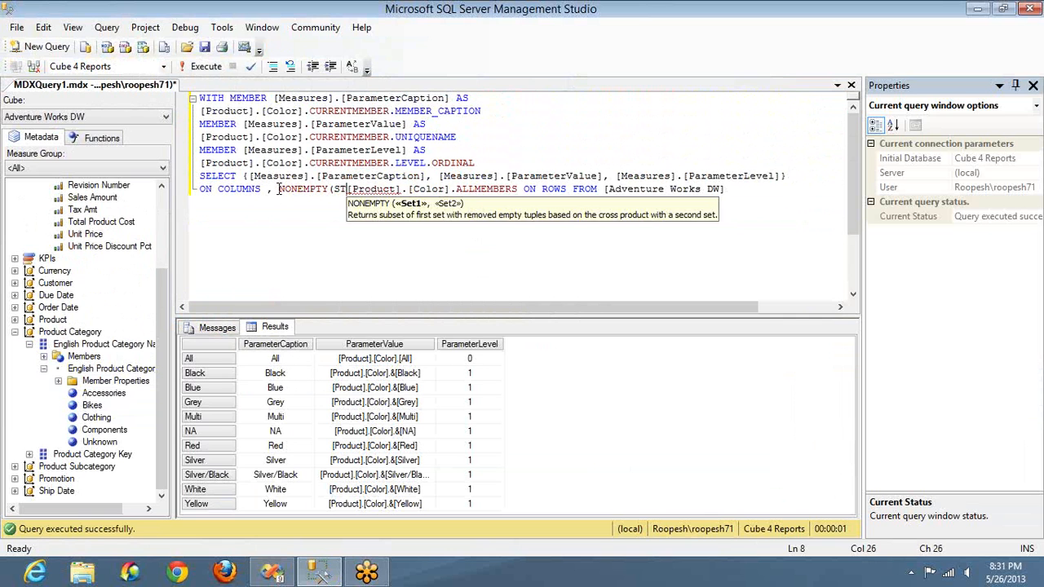
type("SET(")
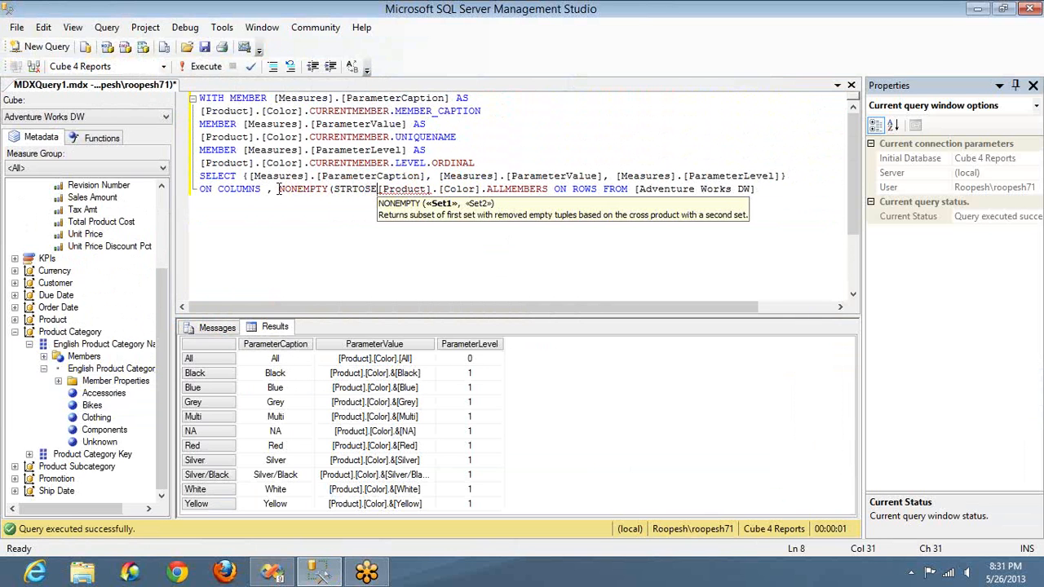
type(")")
key("Left")
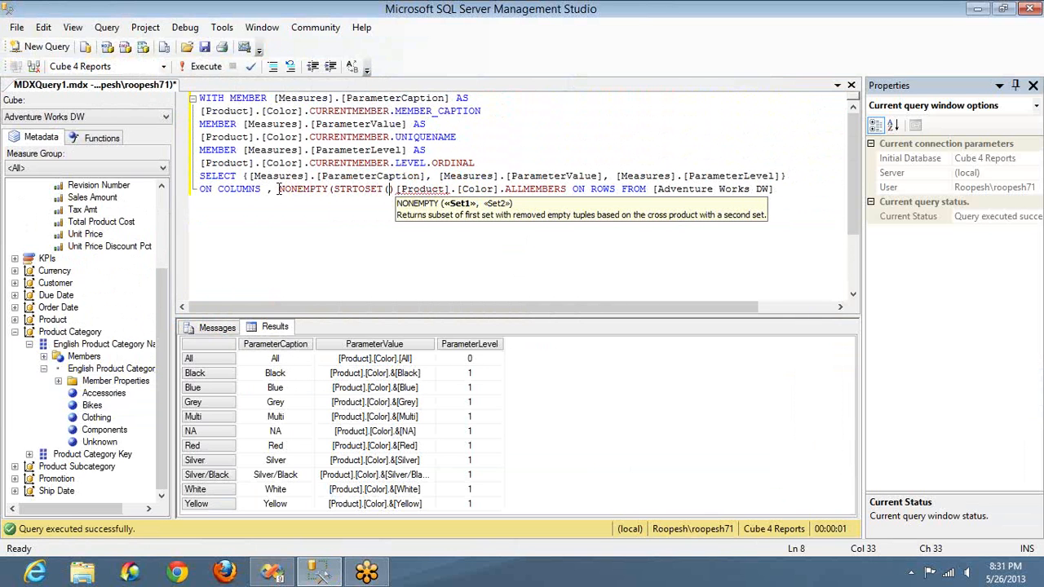
type("@")
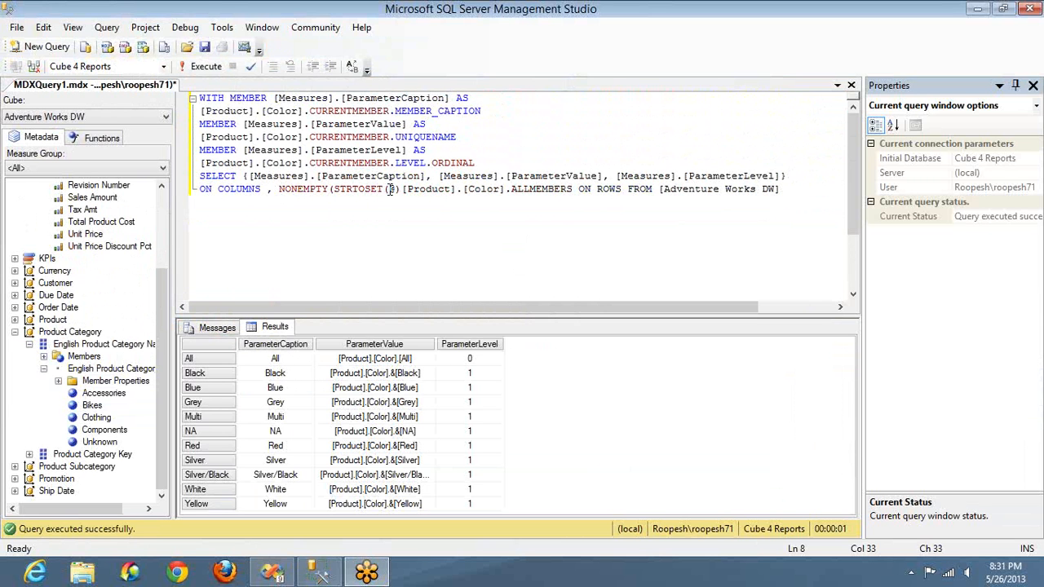
Step: Switch to Visual Studio, close the Color dataset properties without saving, and check the Products report parameter's name before returning to the MDX query
key("alt+Tab")
key("alt+Tab")
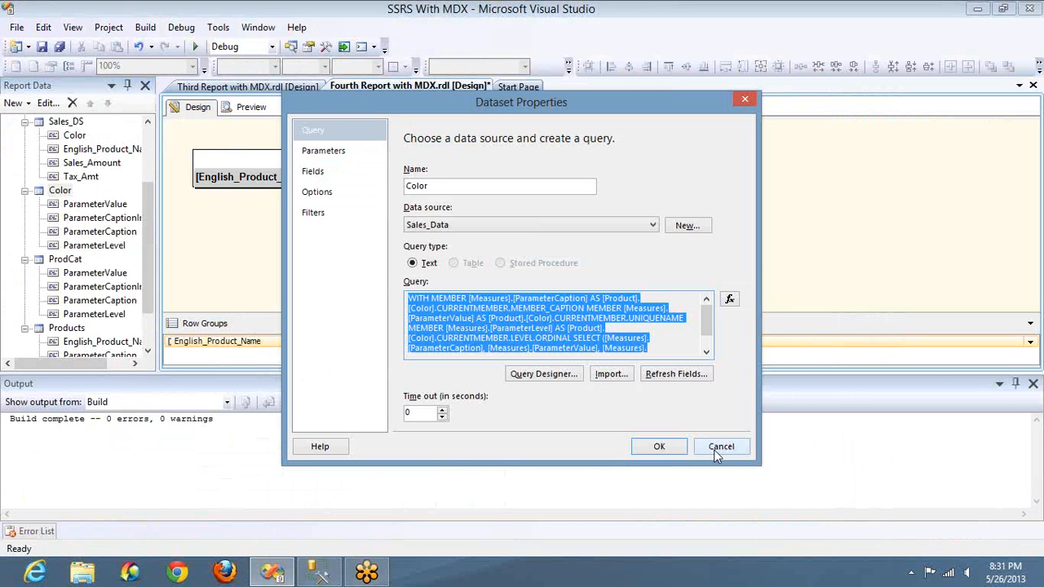
left_click(721, 447)
scroll(126, 160, "up", 3)
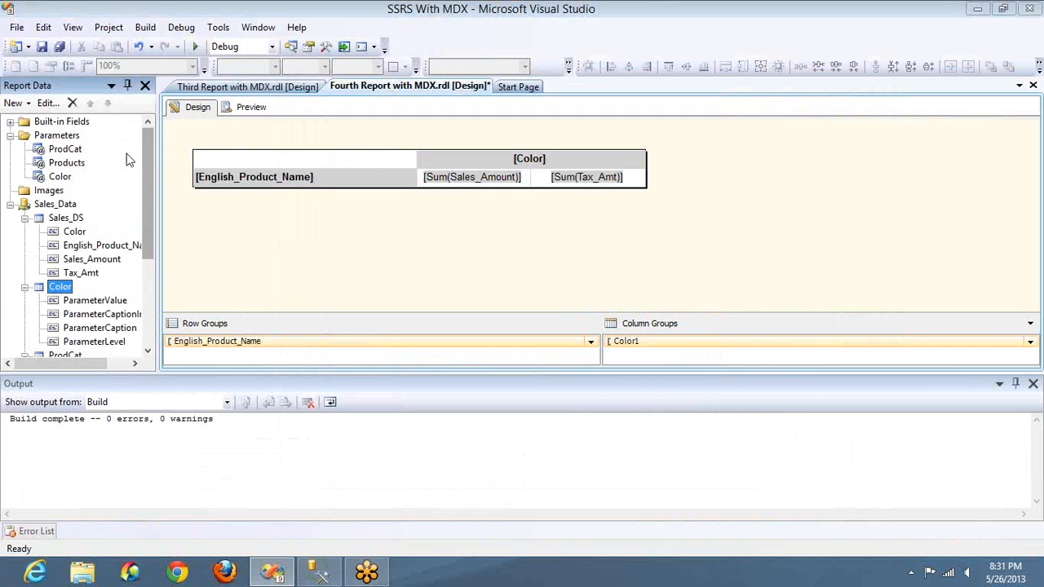
double_click(67, 163)
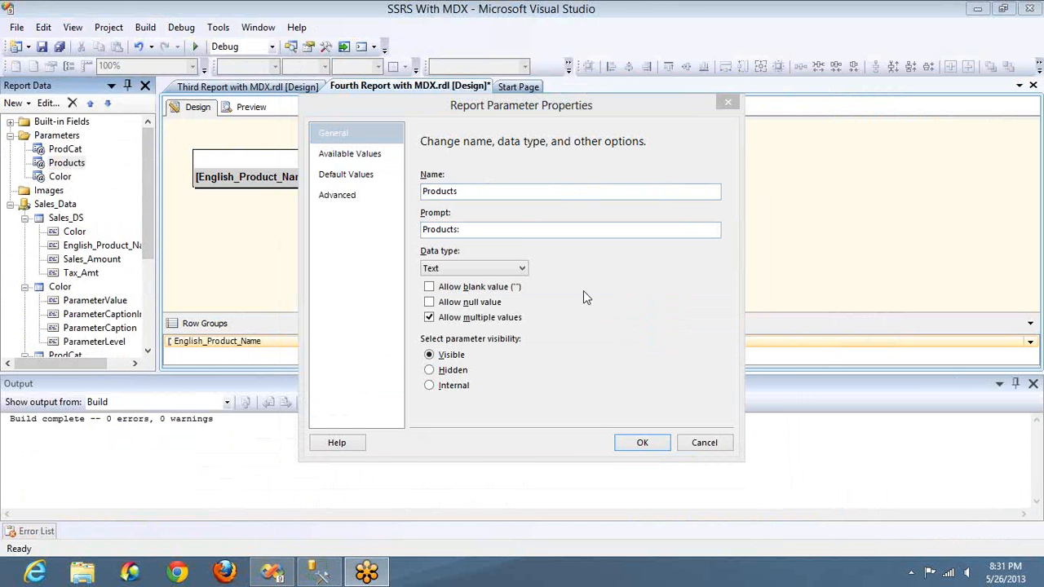
key("alt+Tab")
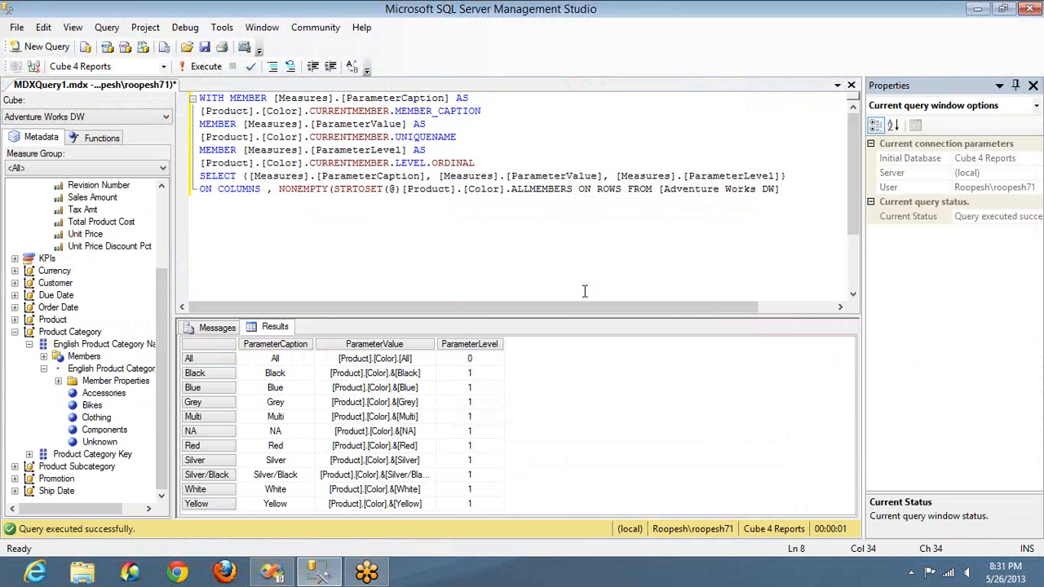
Step: Remove STRTOSET(@) from the NONEMPTY function while keeping the function's opening parenthesis
key("shift+Left")
key("shift+Left")
key("shift+Left")
key("shift+Left")
key("shift+Left")
key("shift+Left")
key("shift+Left")
key("shift+Left")
key("shift+Left")
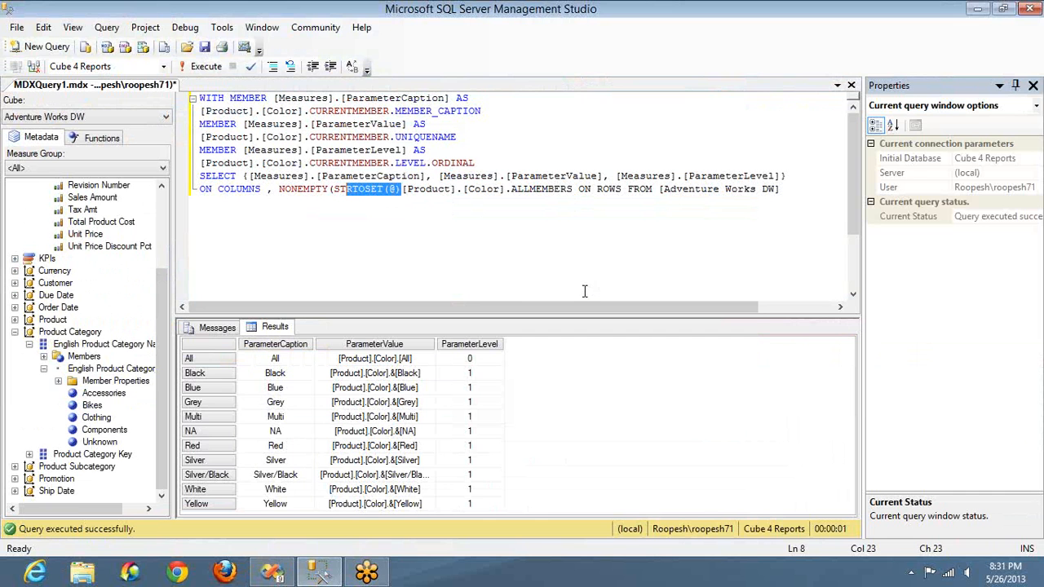
key("Delete")
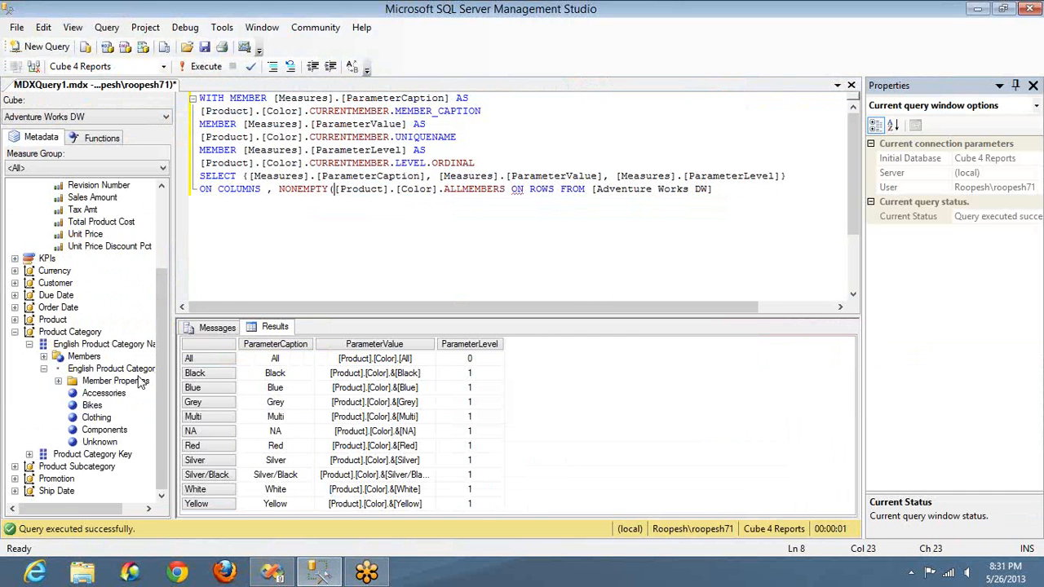
Step: Insert the Product dimension's AWC Logo Cap member from English Product Name into NONEMPTY, followed by a comma and a line break before the Color set
left_click(15, 320)
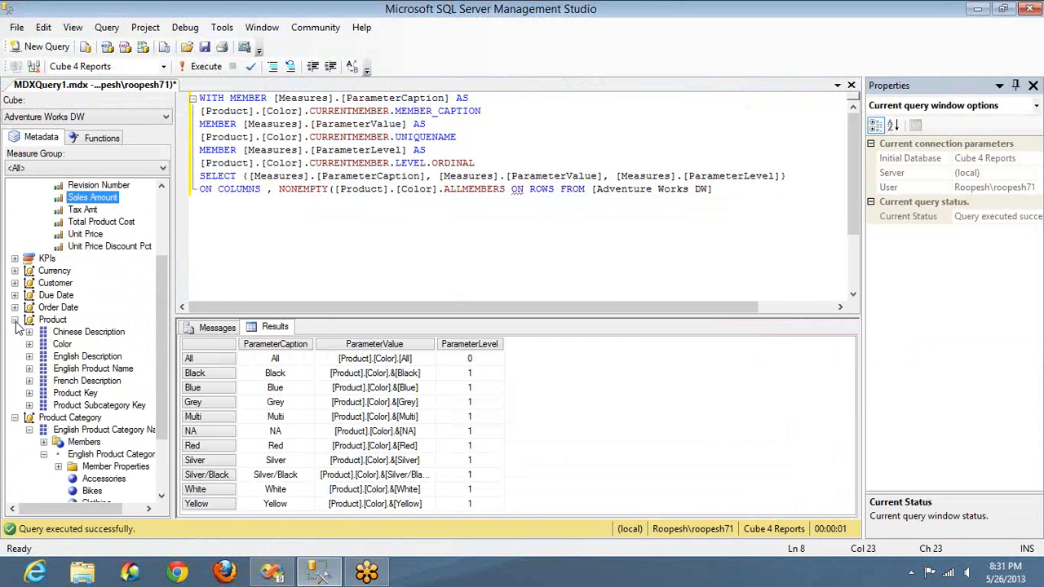
left_click(30, 369)
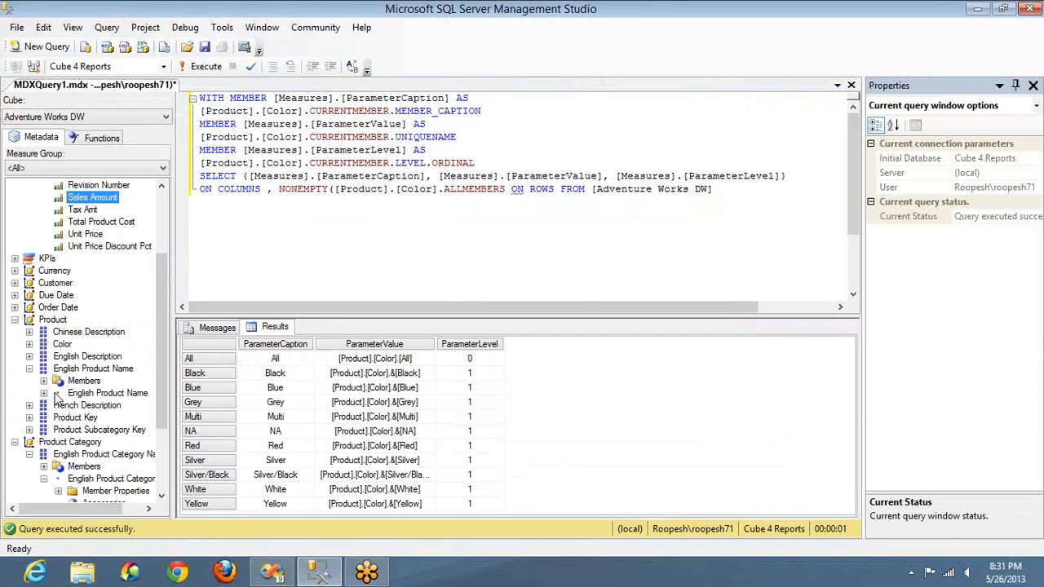
left_click(43, 394)
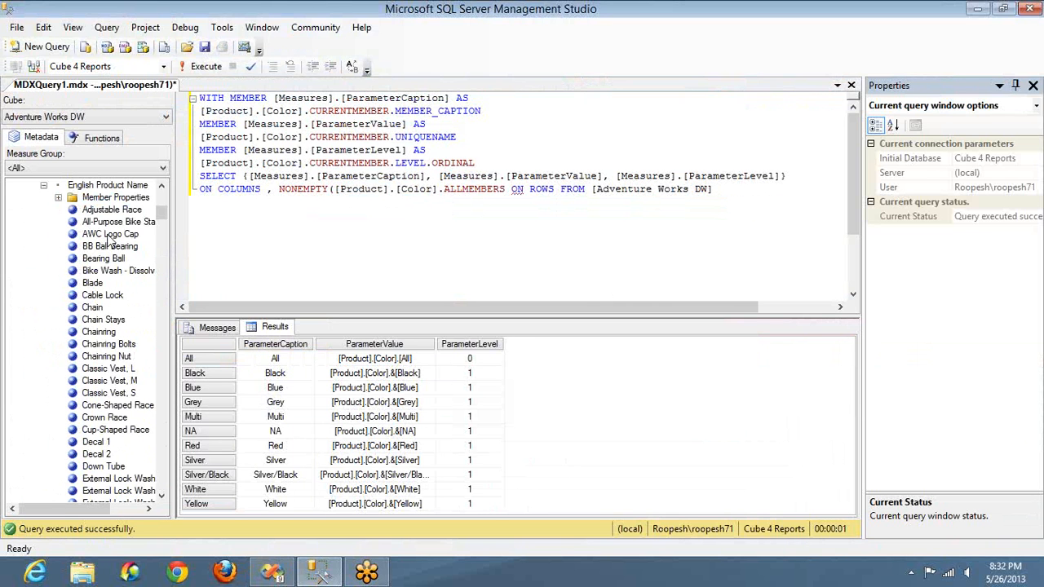
left_click_drag(110, 234, 334, 193)
type(",")
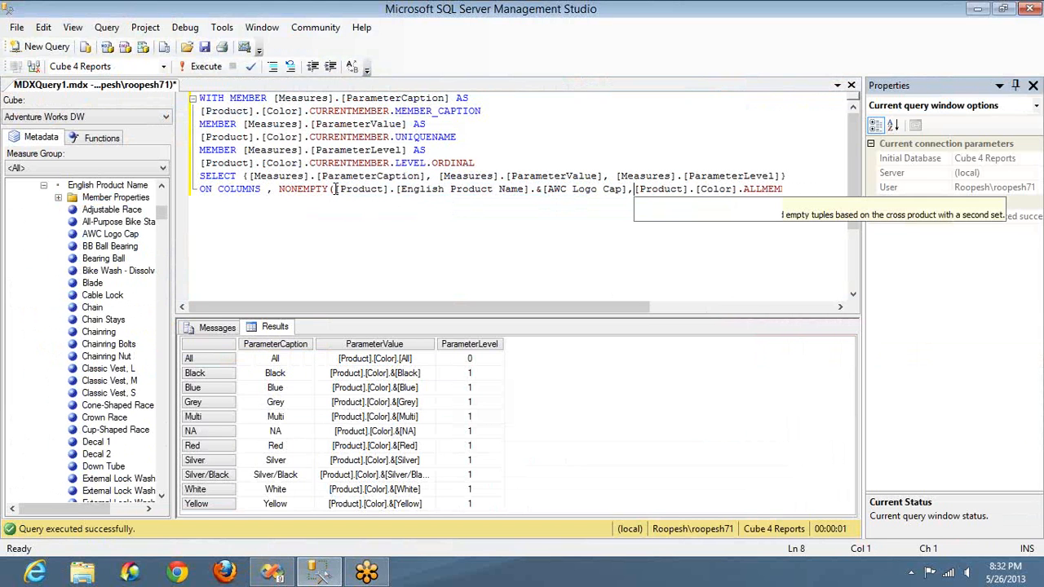
key("Return")
Step: Enclose the AWC Logo Cap member and [Product].[Color].ALLMEMBERS in inner parentheses and close the NONEMPTY function before ON ROWS
left_click(375, 201)
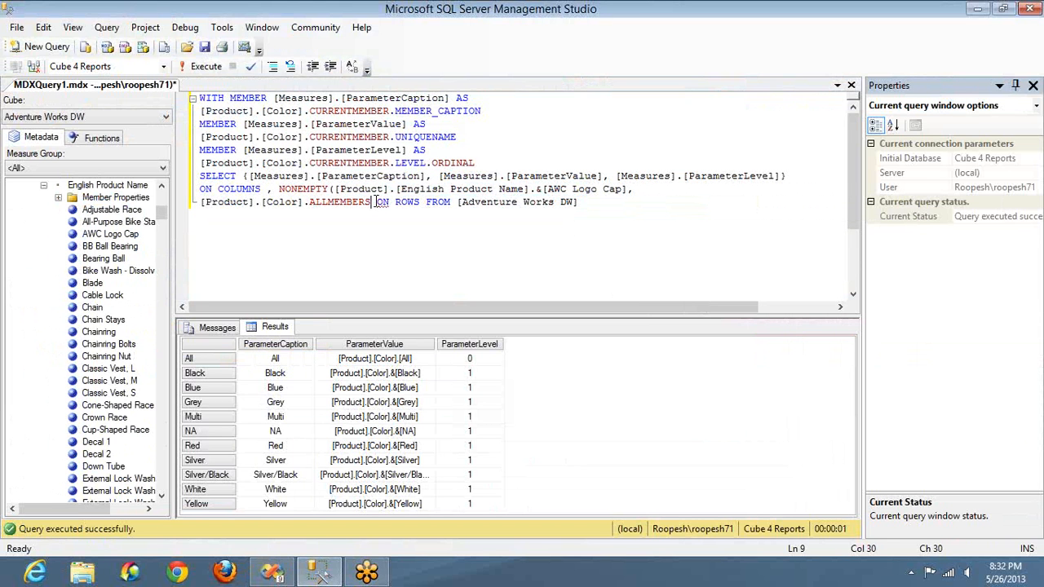
type(")")
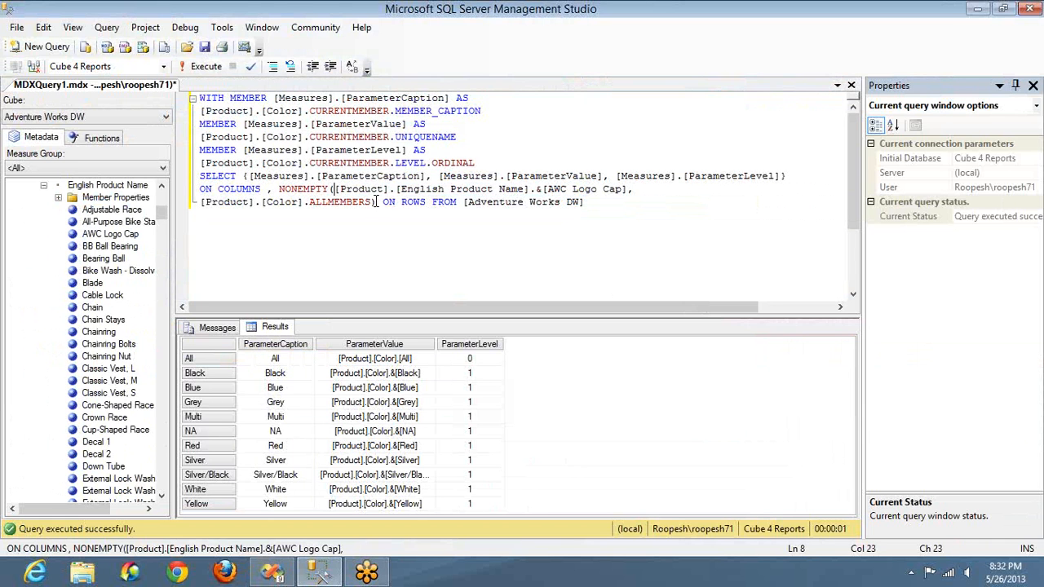
type("(")
key("Down")
key("Right")
key("Right")
key("Right")
key("Right")
key("Right")
key("Right")
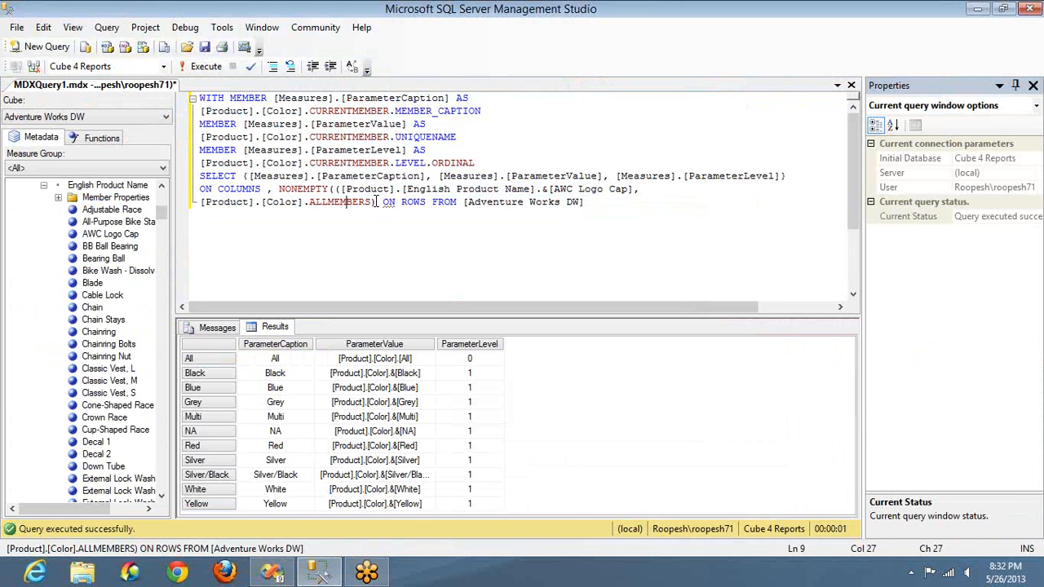
Step: Add [Measures].[Sales Amount] as the second argument of NONEMPTY and execute the query
type(")")
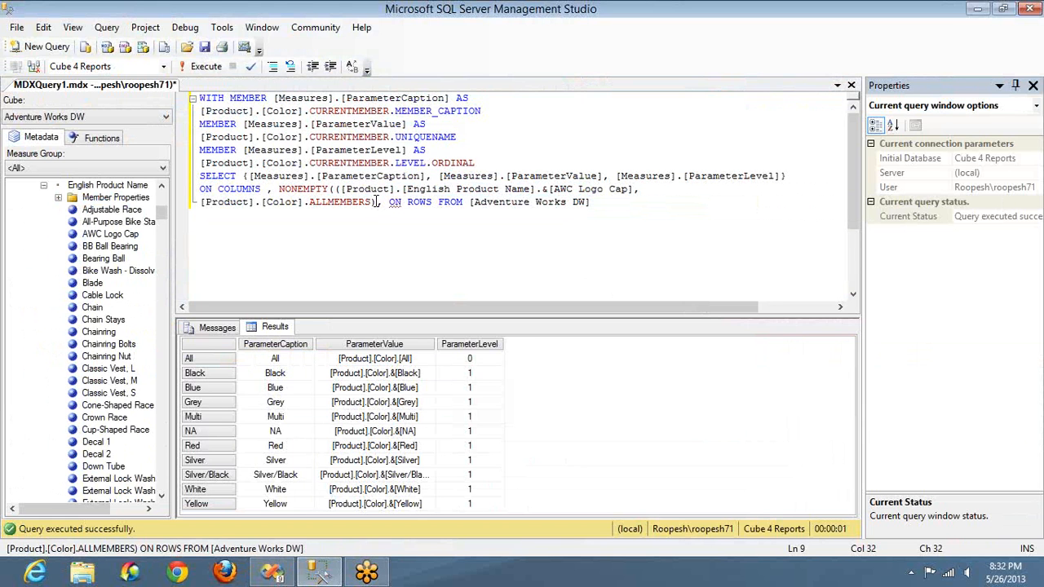
type(",")
scroll(160, 206, "up", 8)
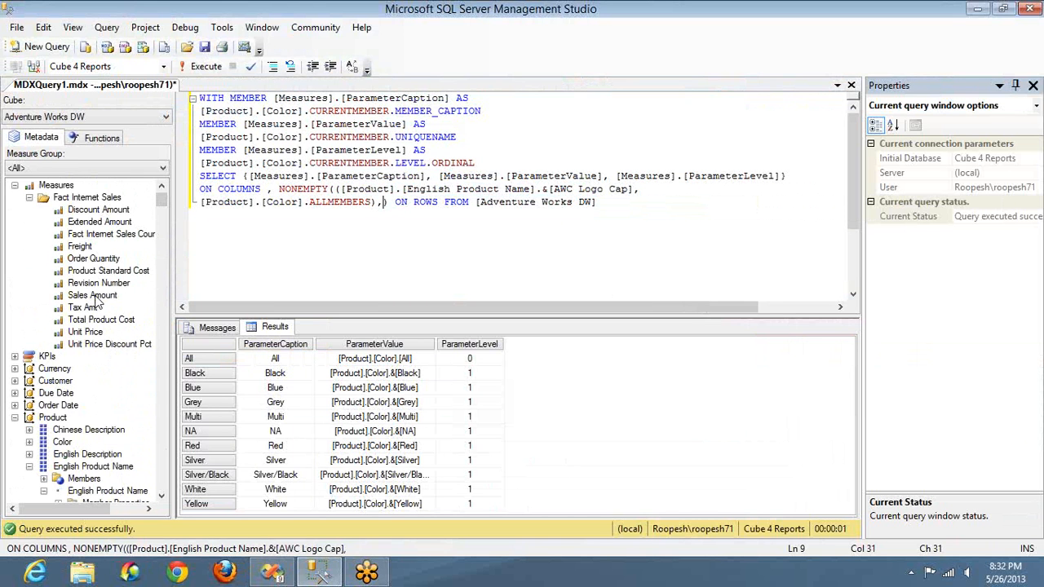
left_click_drag(92, 295, 381, 227)
left_click(384, 233)
key("F5")
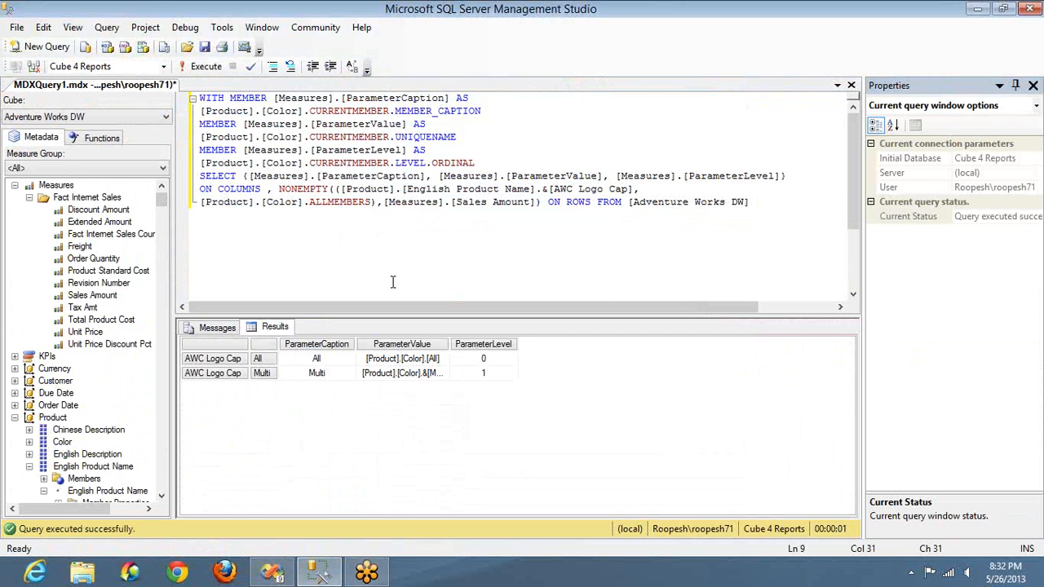
Step: Copy the entire MDX query and switch to Visual Studio
left_click(410, 261)
key("ctrl+a")
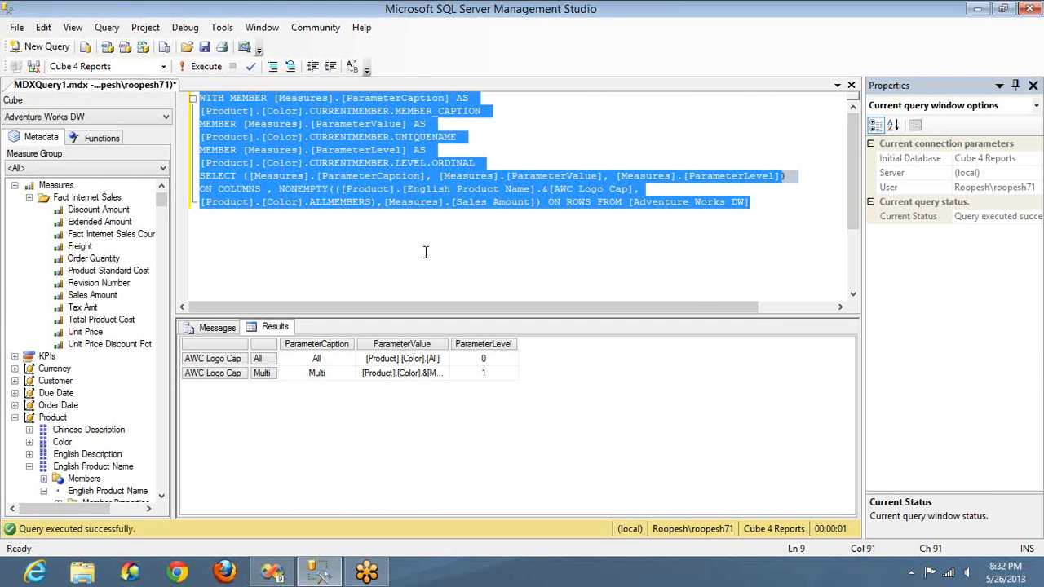
key("alt+Tab")
key("alt+Tab")
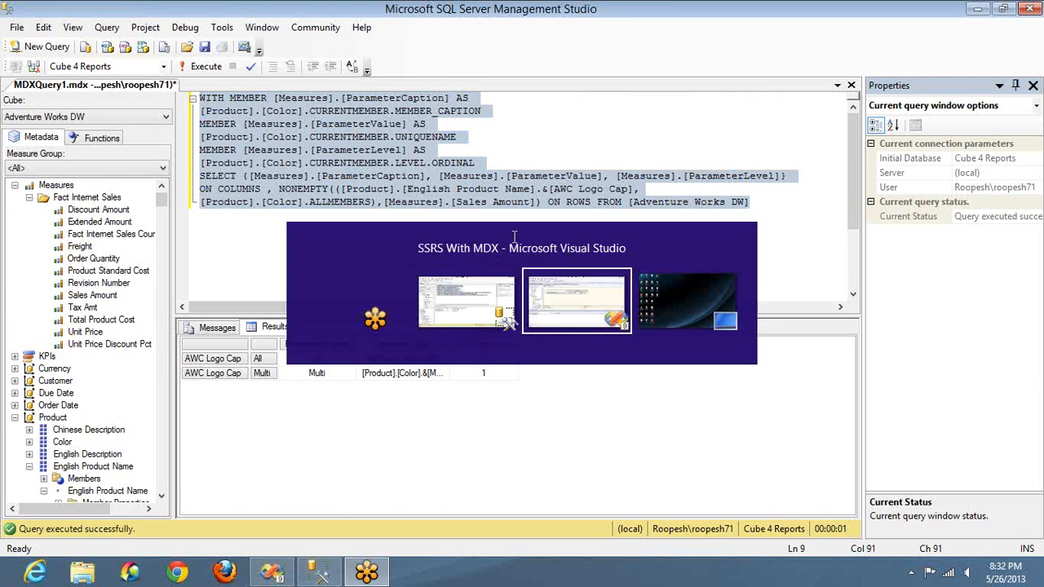
Step: Cancel the Products parameter properties and replace the Color dataset's query in the Query Designer with the copied MDX query
left_click(699, 442)
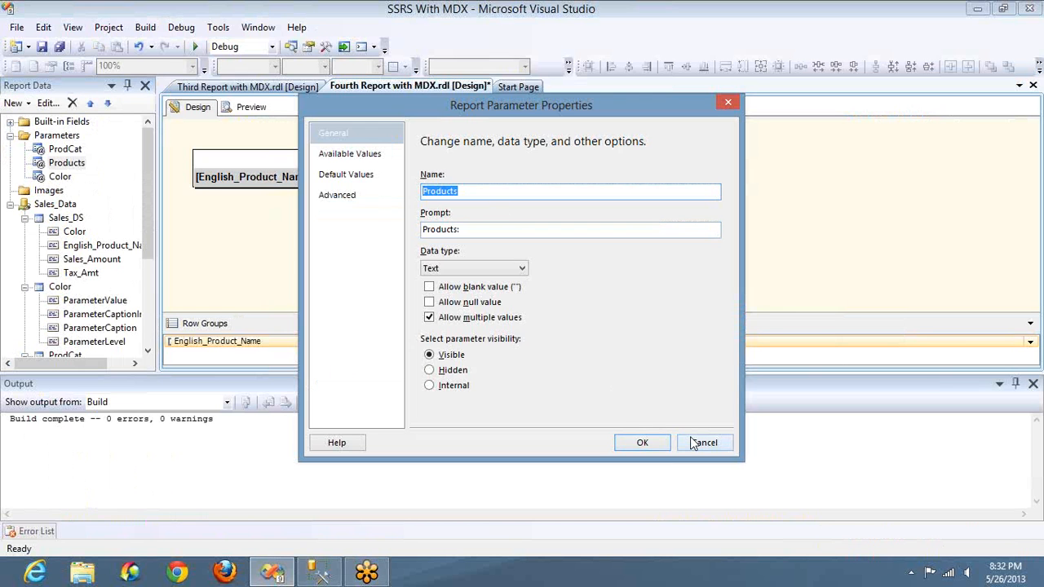
double_click(64, 288)
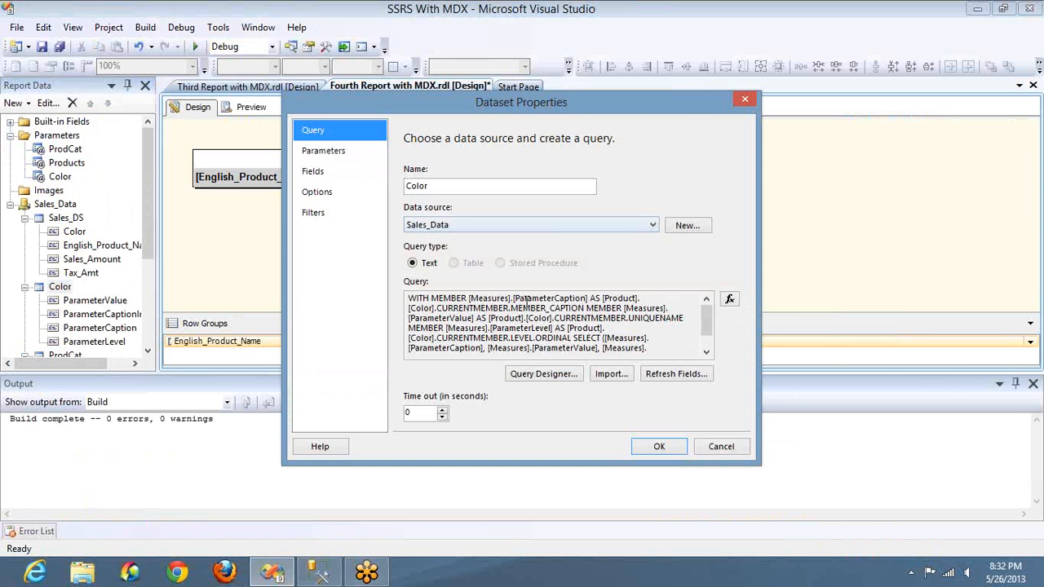
left_click(539, 375)
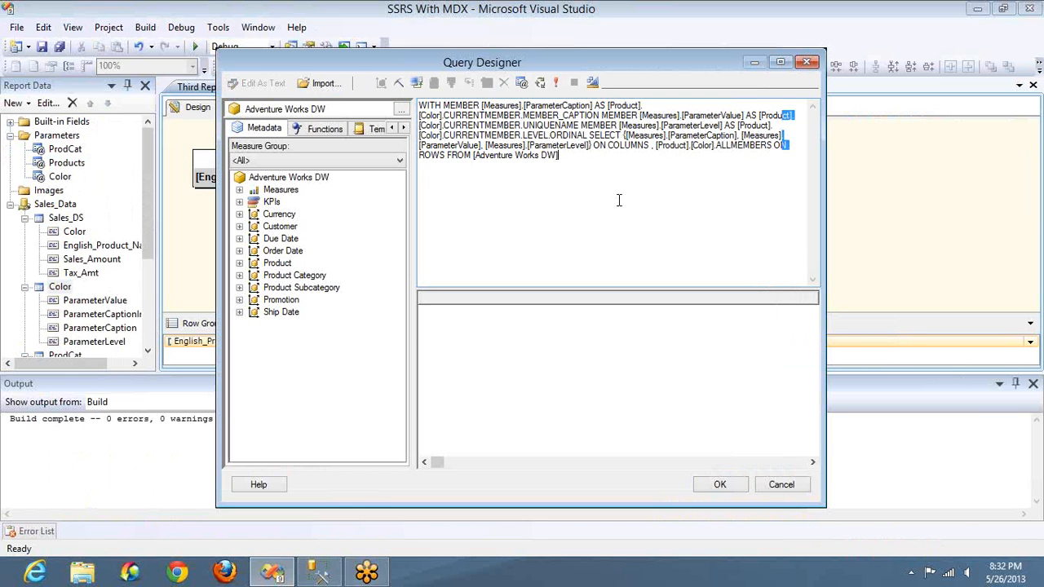
key("ctrl+a")
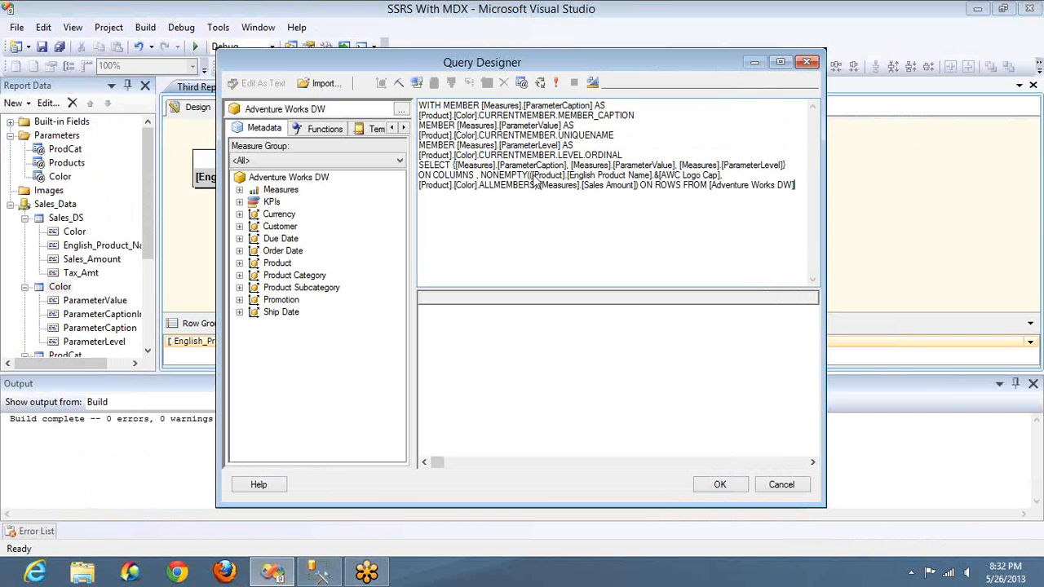
right_click(533, 174)
key("Escape")
left_click_drag(533, 175, 719, 175)
key("shift+Right")
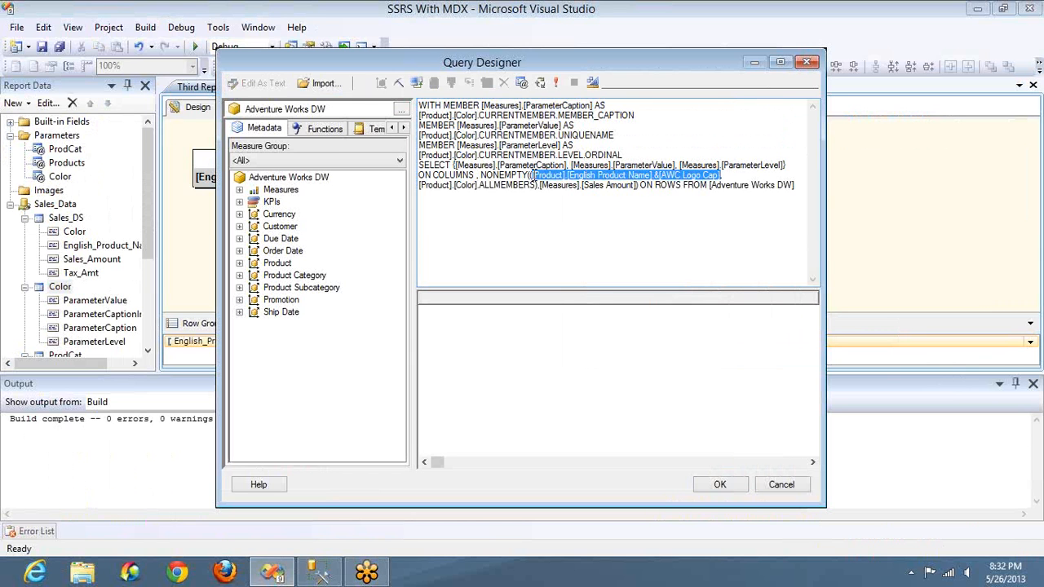
type("STR")
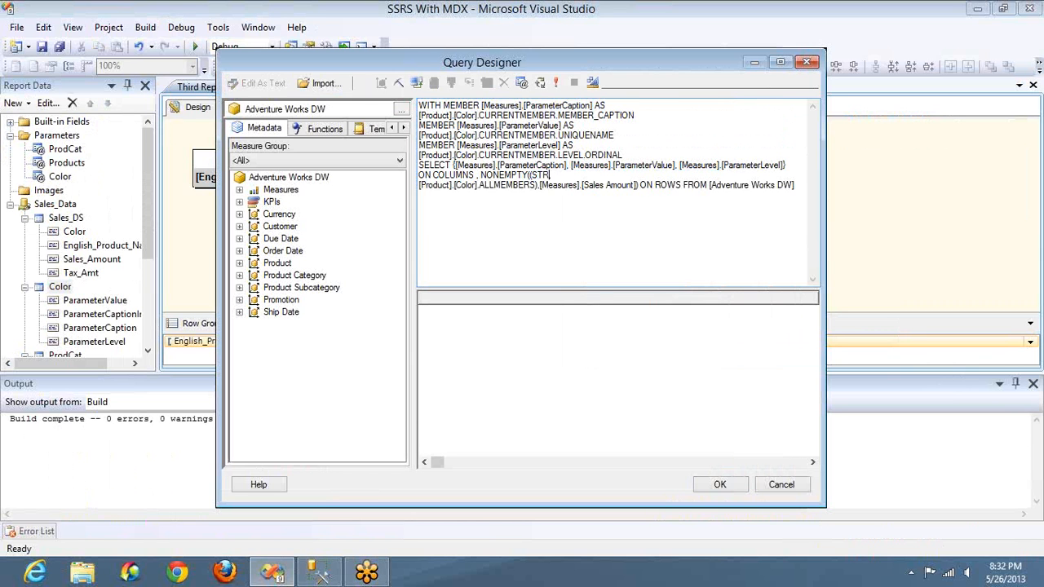
type("TOSET(")
type("@Products")
Step: Add a query parameter named Products1 to the Color dataset's MDX query, reusing the name Products from the STRTOSET expression
key("shift+Left")
key("shift+Left")
key("shift+Left")
key("shift+Left")
key("shift+Left")
key("shift+Left")
key("shift+Left")
key("shift+Left")
key("ctrl+c")
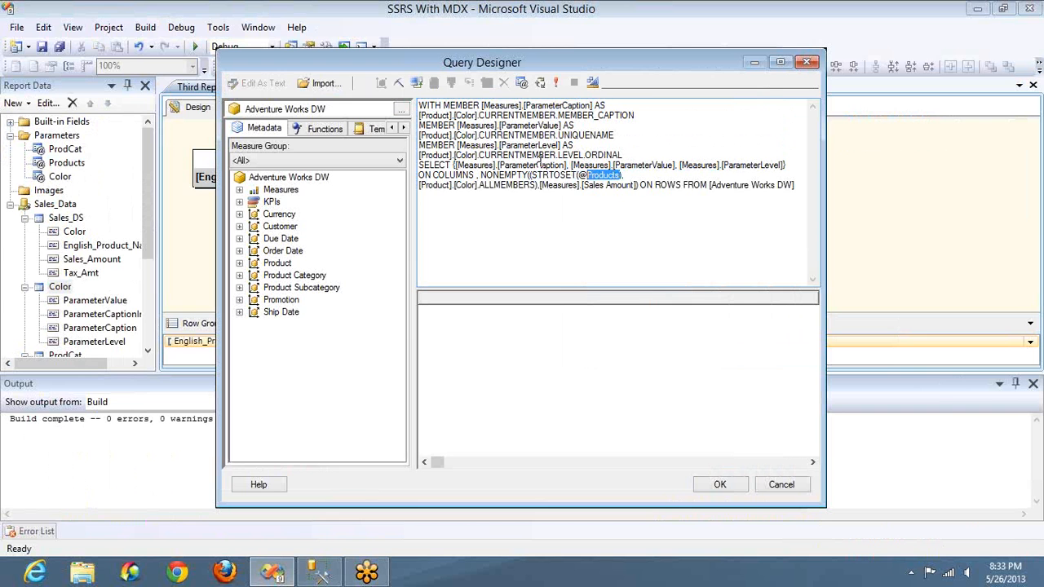
left_click(522, 83)
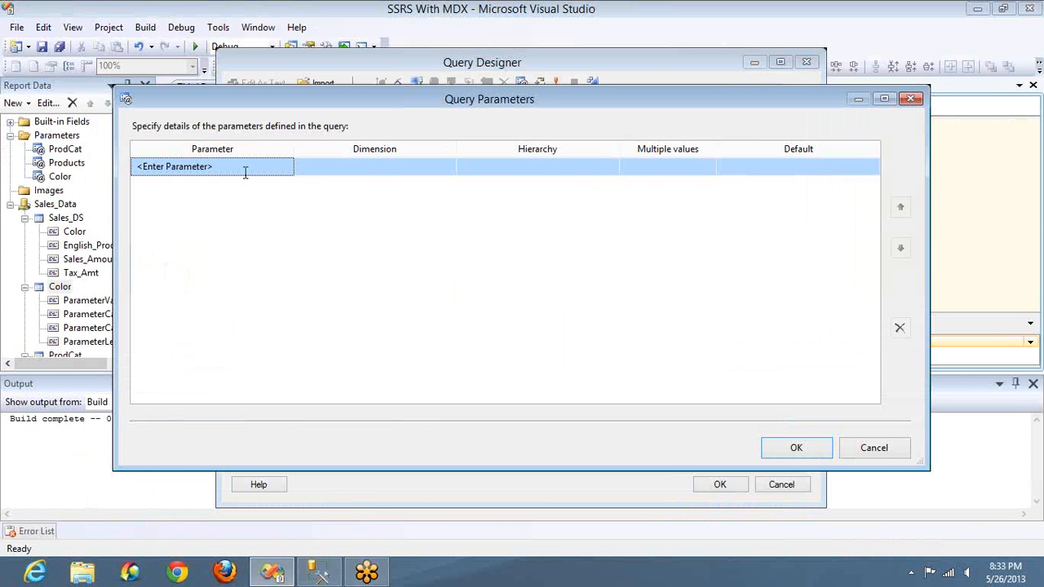
left_click(244, 172)
key("ctrl+v")
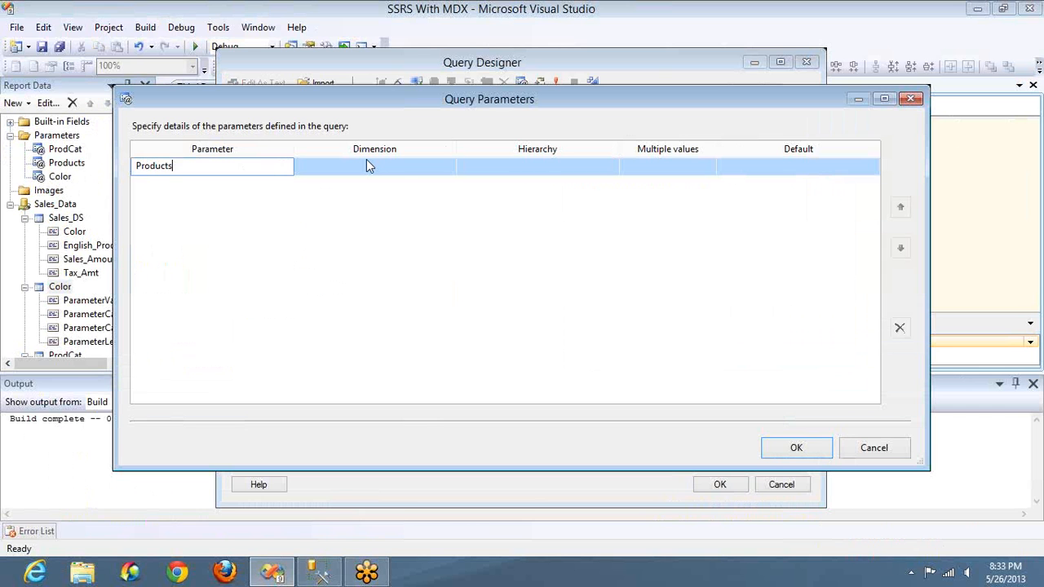
type("1")
Step: Assign the Products1 query parameter to the Product dimension and the English Product Name hierarchy
left_click(379, 168)
left_click(414, 168)
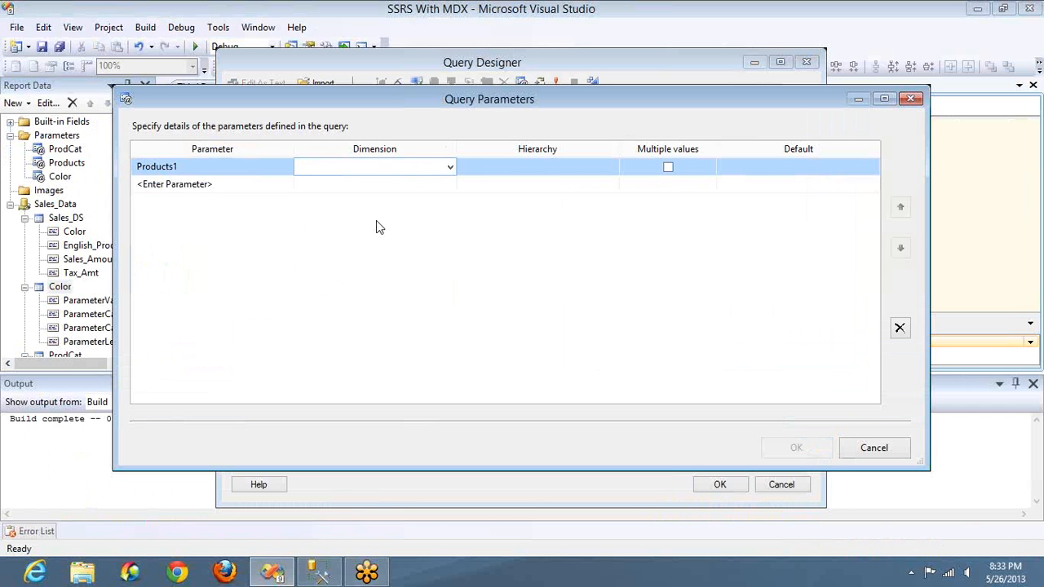
left_click(376, 254)
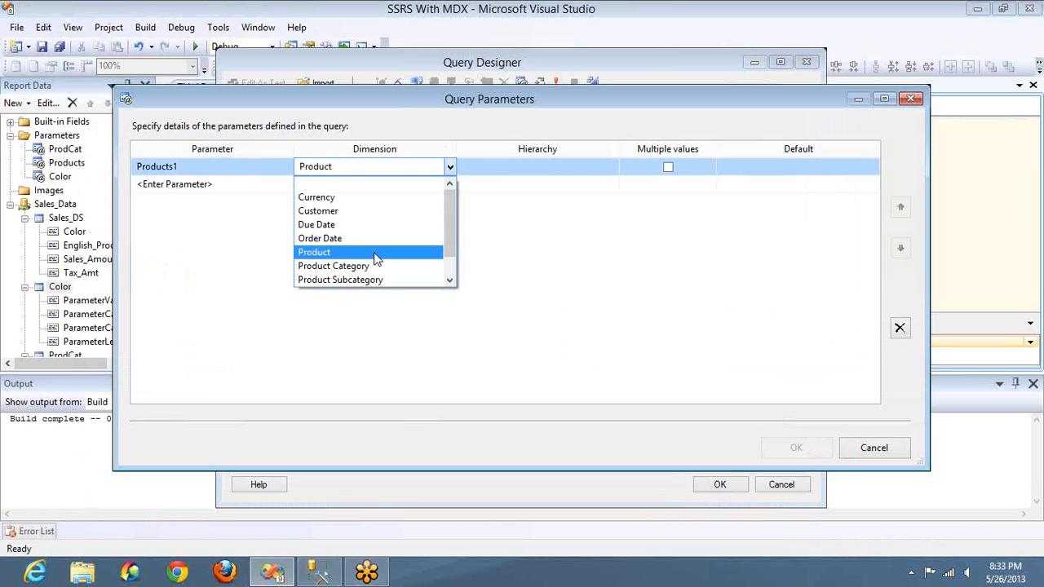
left_click(561, 171)
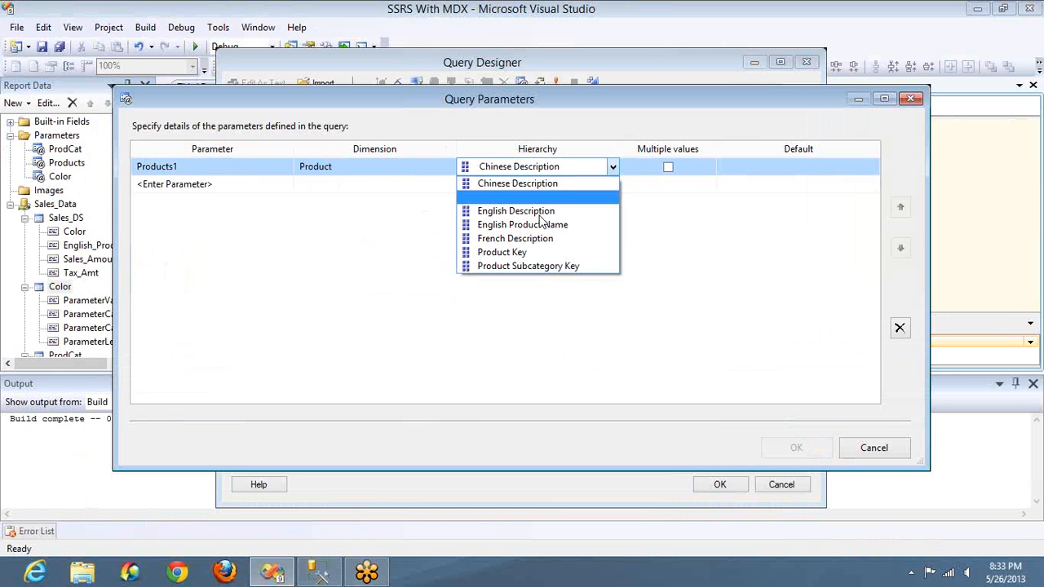
left_click(542, 225)
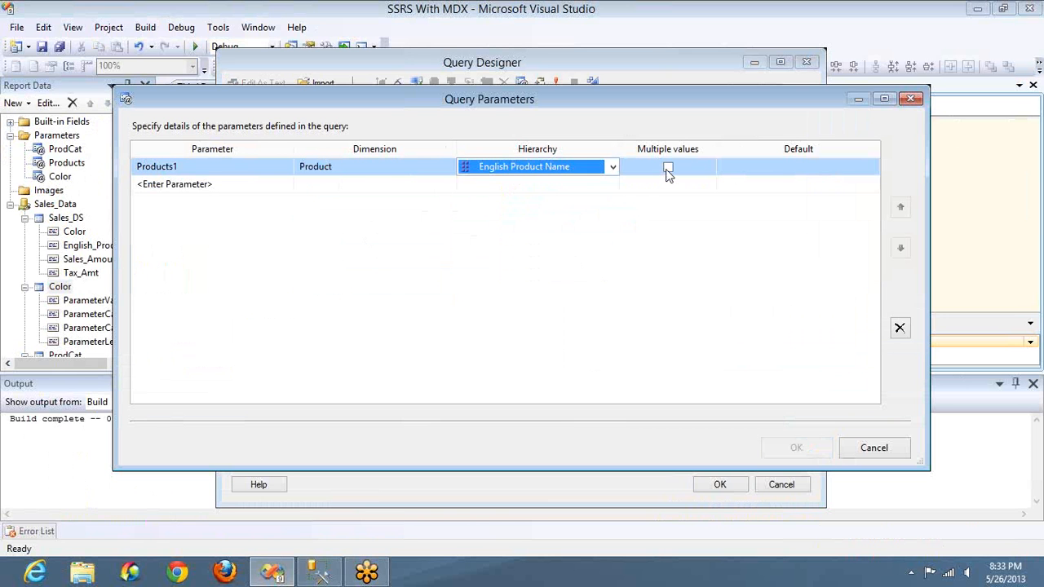
Step: Allow multiple values for the Products1 query parameter, set its default to All, and save the query parameters
left_click(667, 169)
left_click(773, 170)
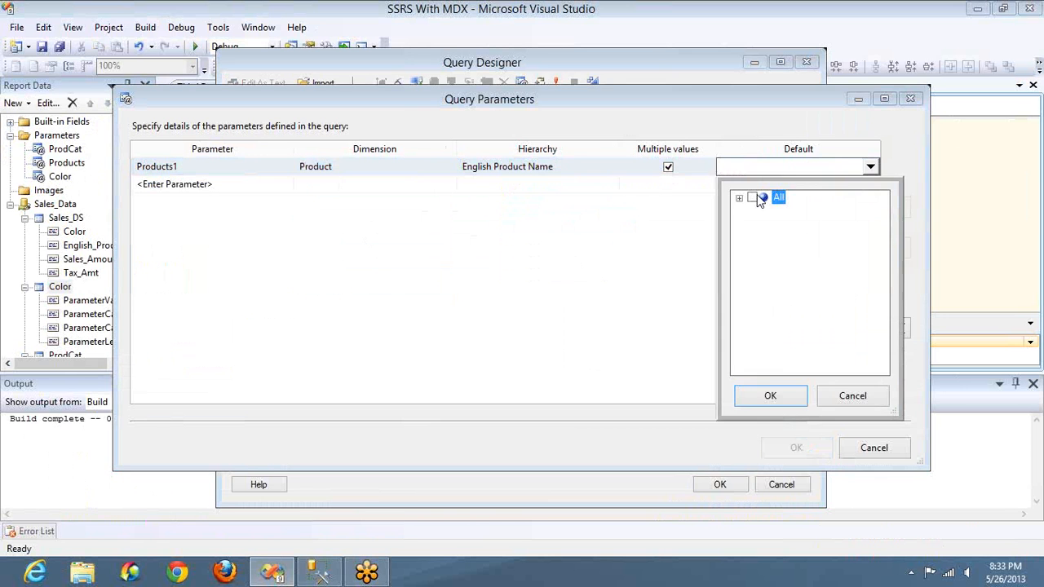
left_click(754, 196)
left_click(770, 395)
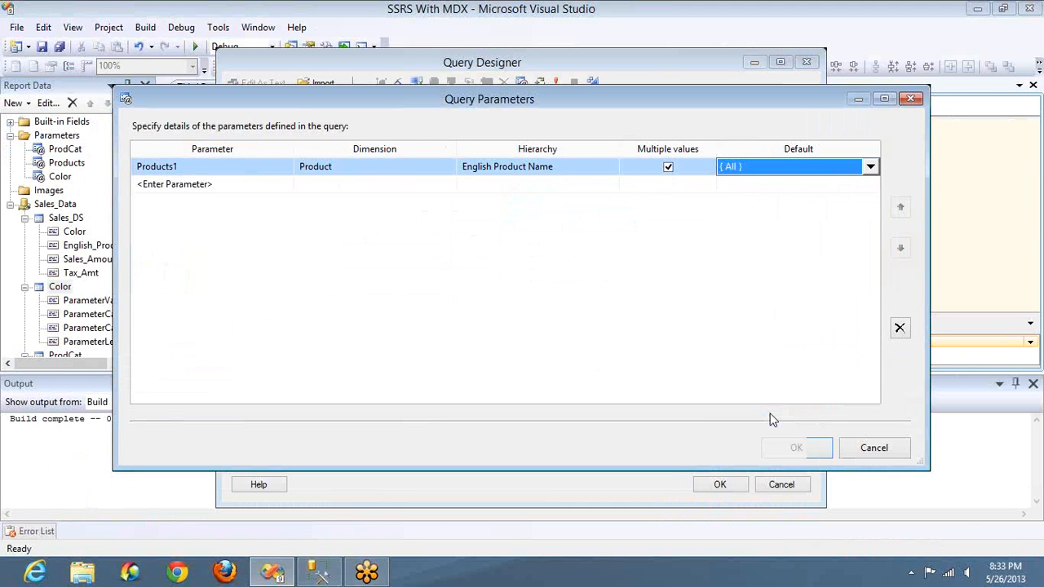
left_click(796, 447)
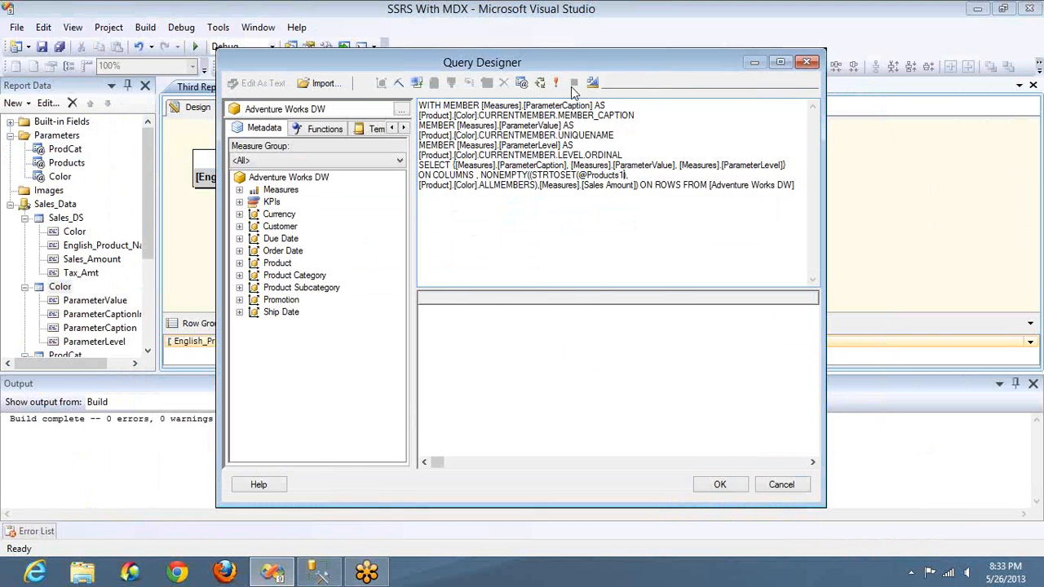
left_click(562, 82)
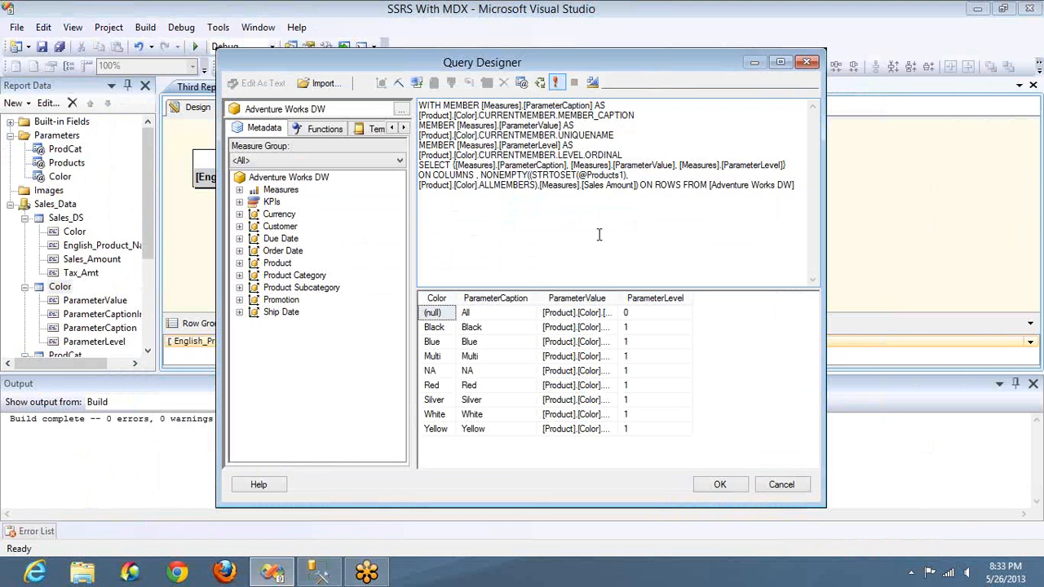
left_click(715, 483)
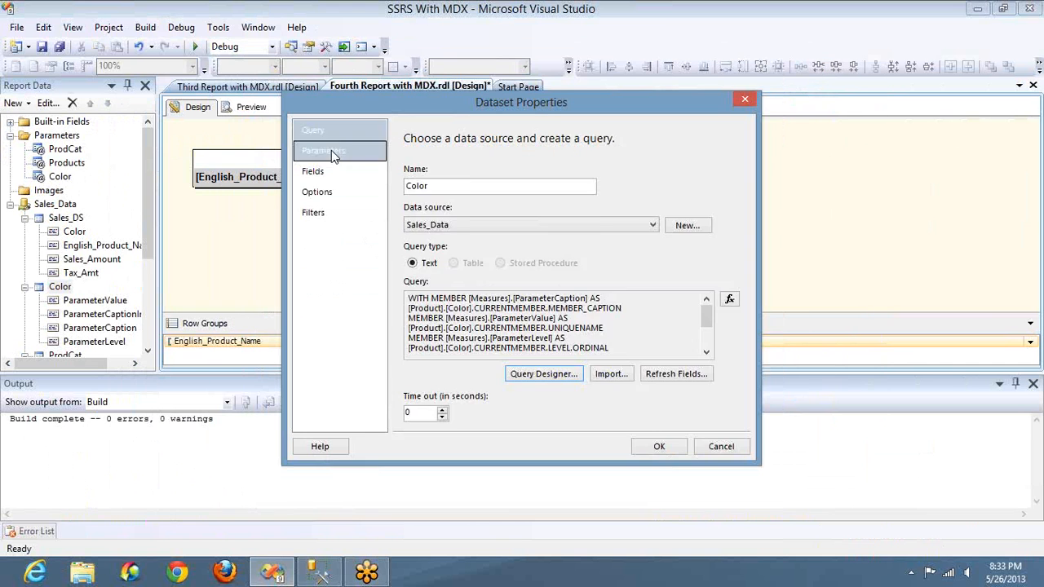
left_click(331, 150)
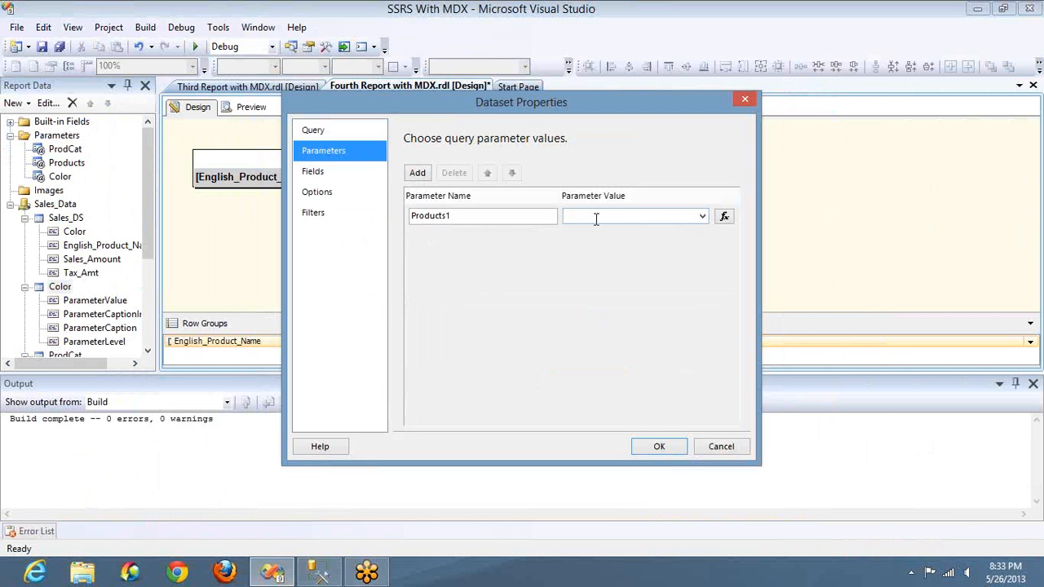
left_click(658, 446)
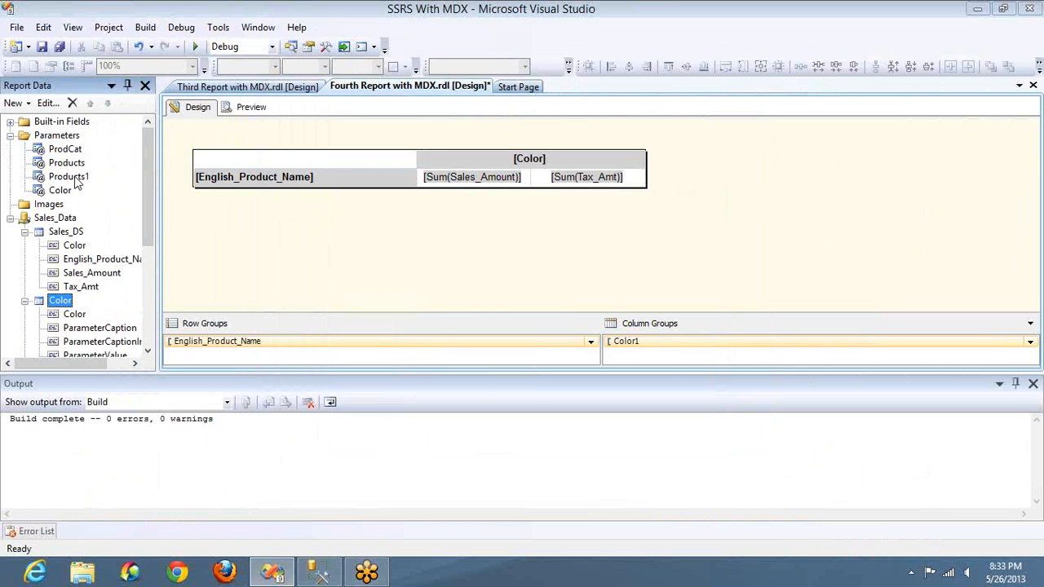
Step: Delete the Products1 report parameter
left_click(72, 177)
key("Delete")
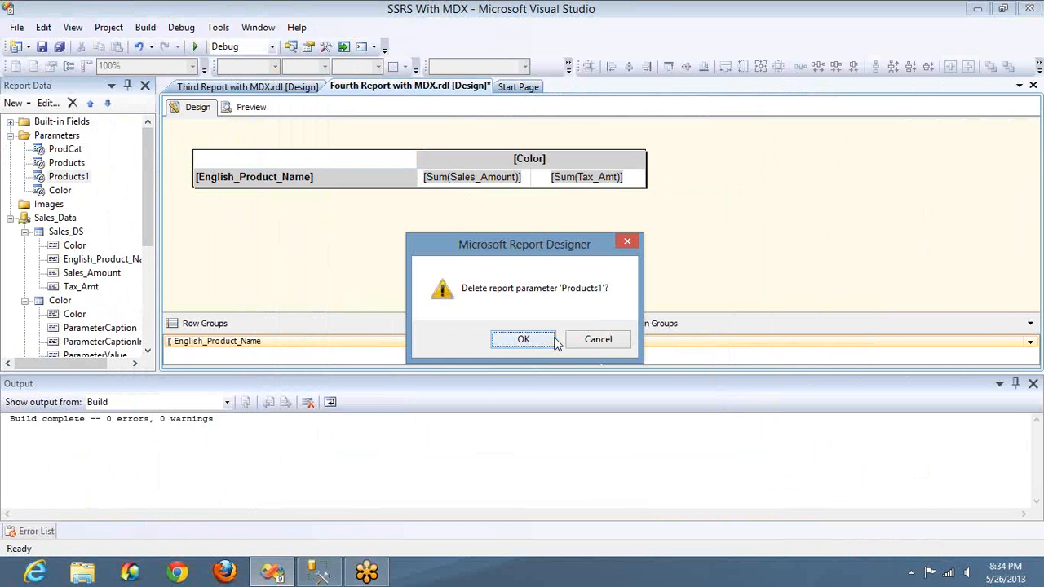
key("Return")
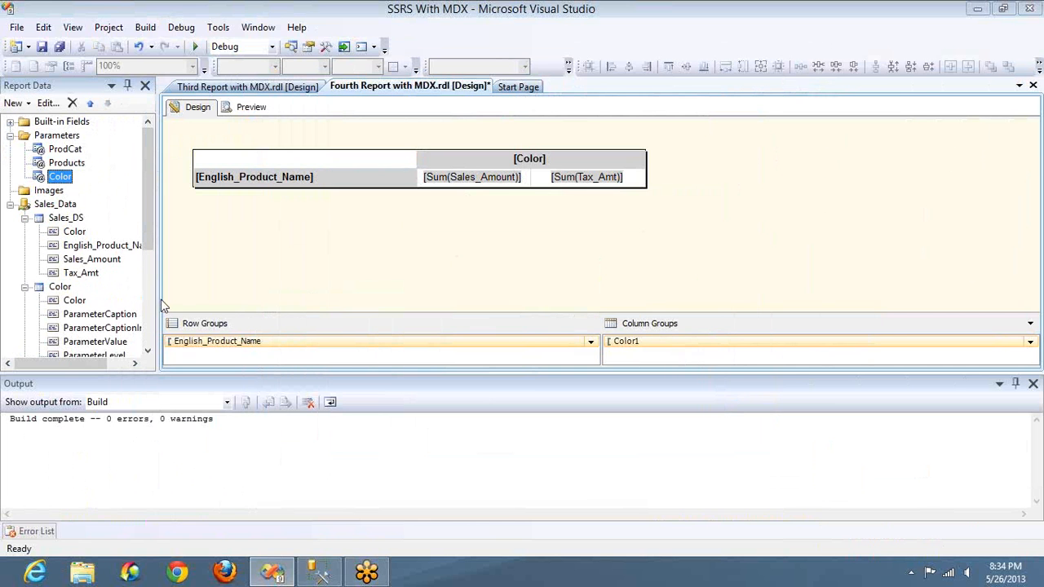
Step: Collapse the Color, ProdCat and Products datasets and delete the Products1 dataset
left_click(24, 288)
left_click(24, 300)
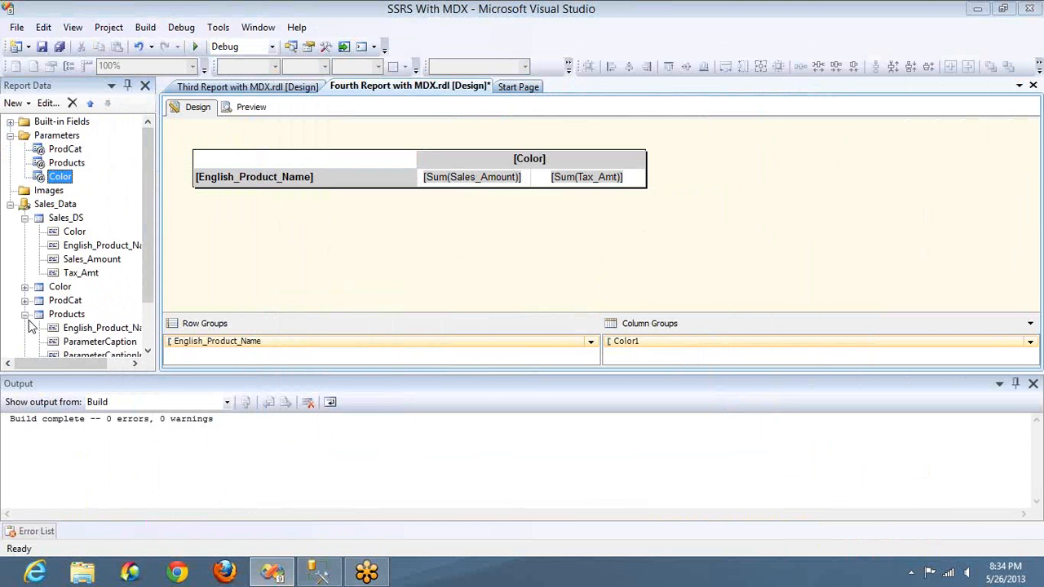
left_click(25, 315)
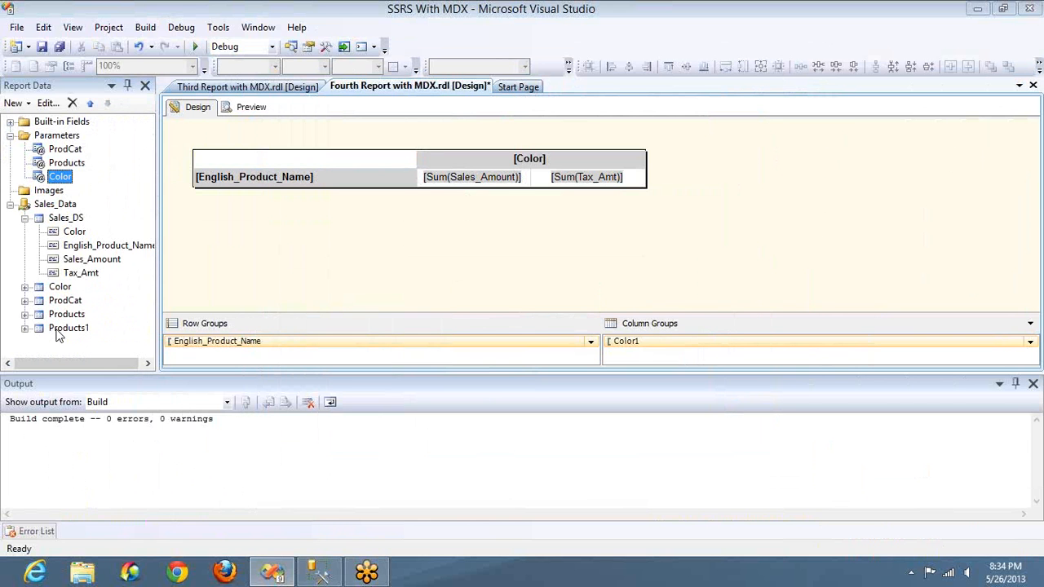
left_click(55, 329)
key("Delete")
key("Return")
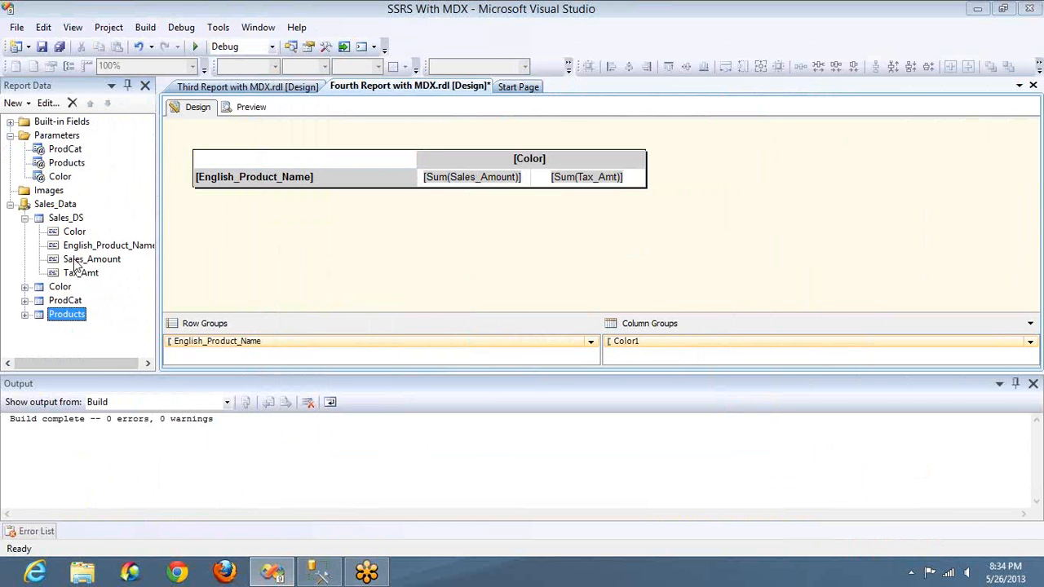
double_click(60, 287)
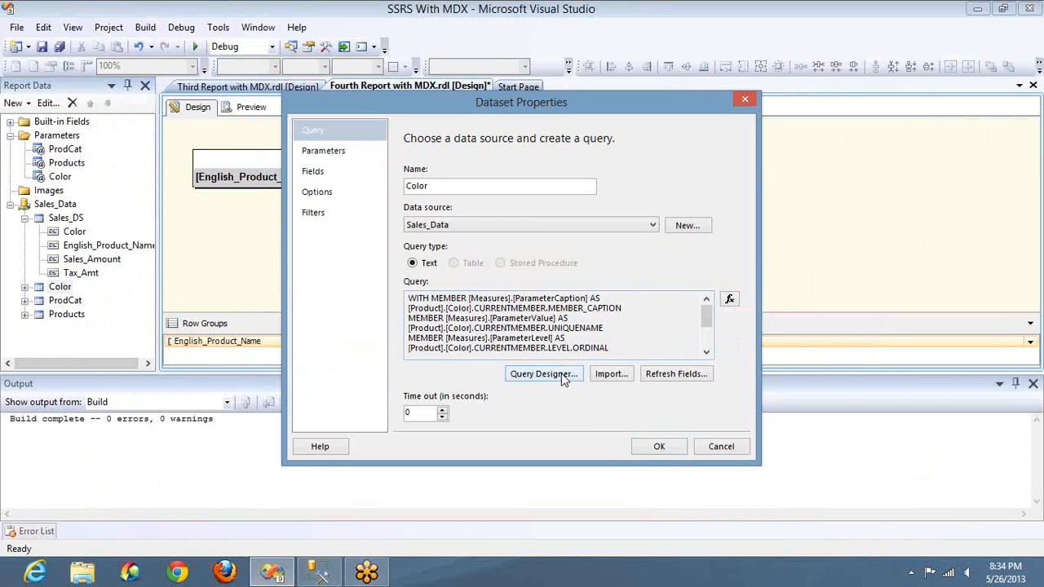
left_click(561, 374)
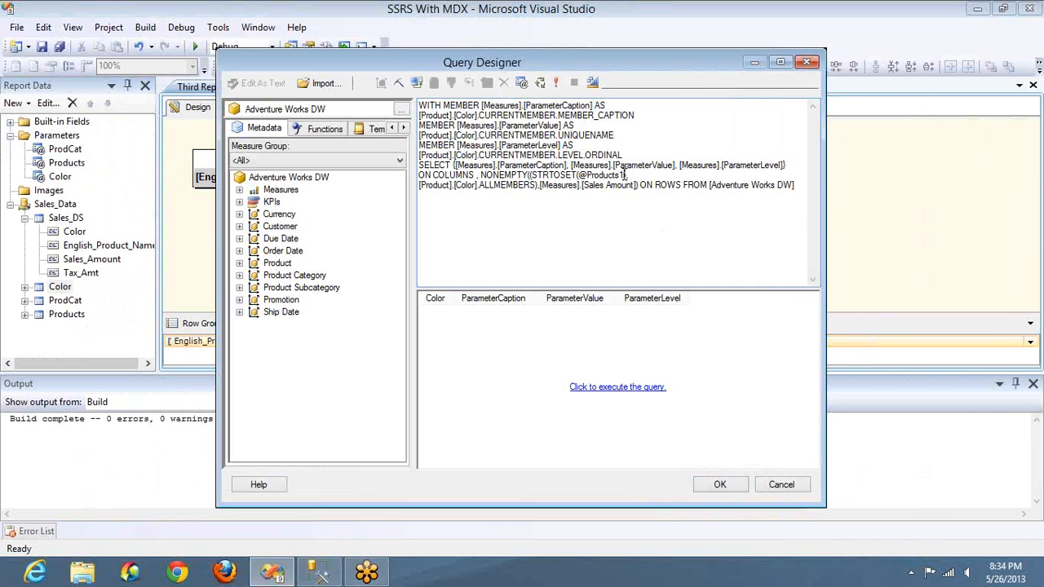
left_click(524, 80)
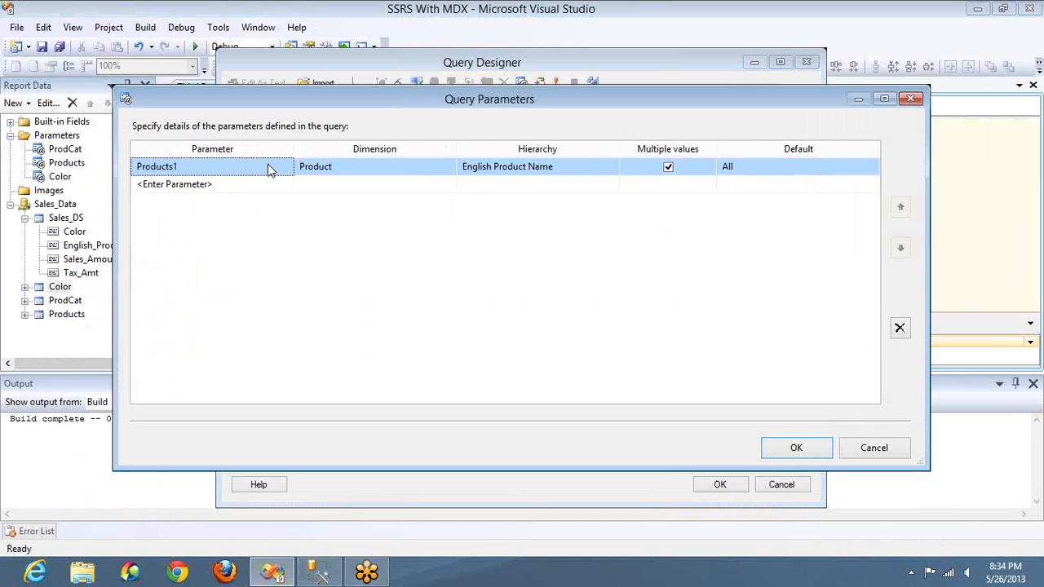
left_click(269, 168)
key("BackSpace")
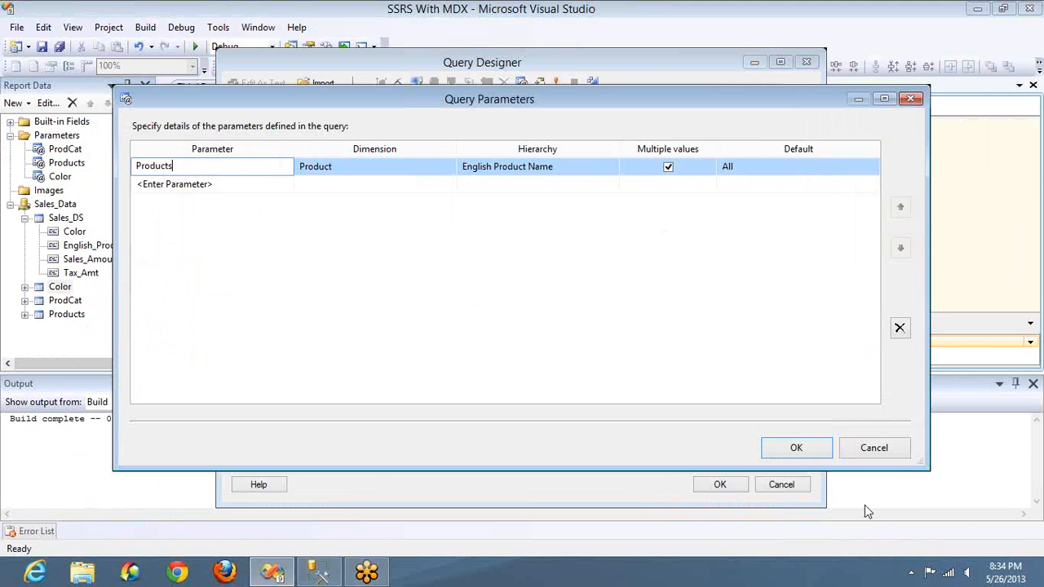
left_click(796, 451)
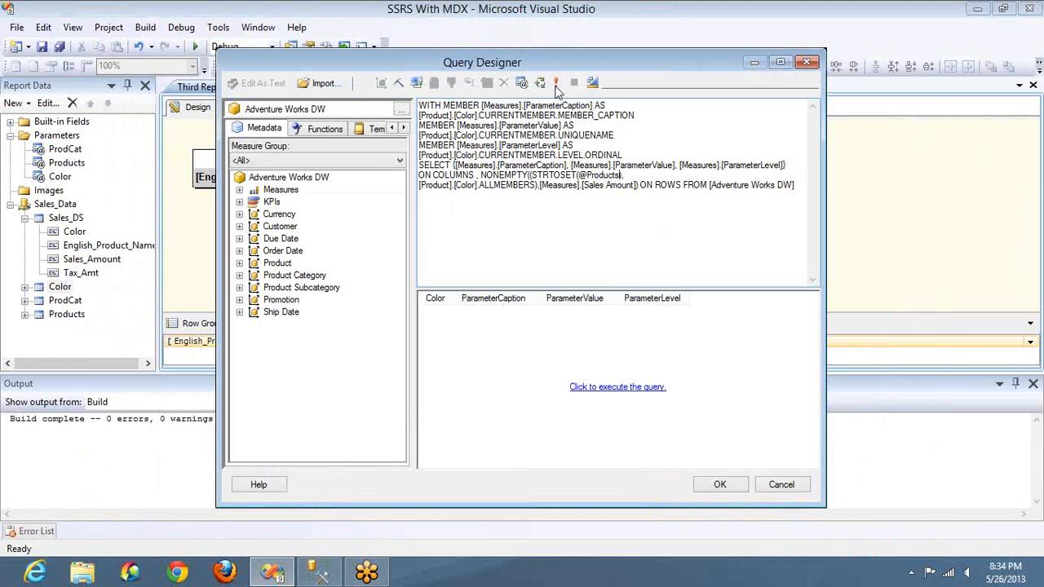
Step: Accept the revised query, check the Products parameter's mapping in the Color dataset, and save the dataset
left_click(718, 483)
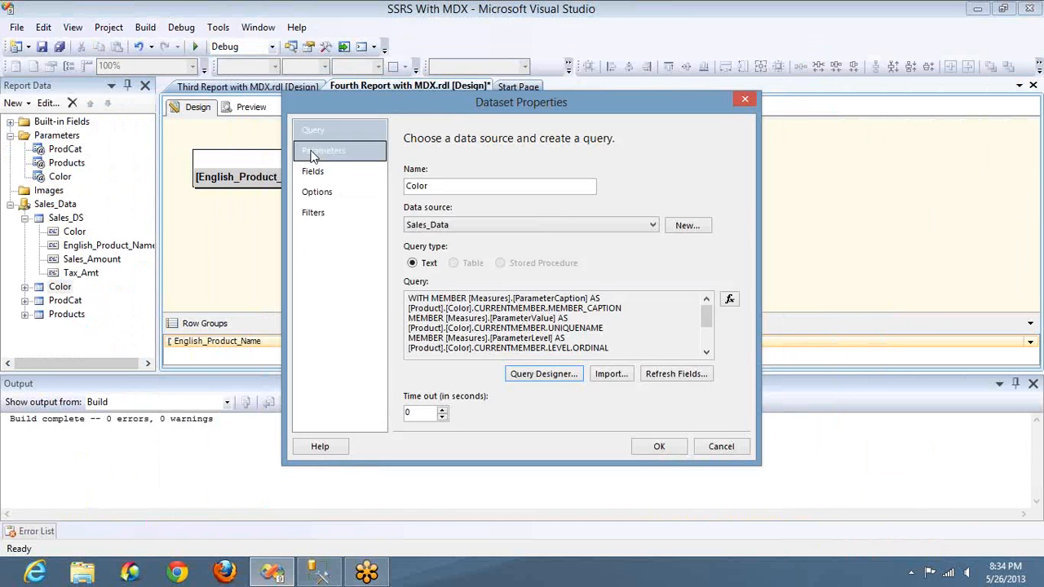
left_click(335, 150)
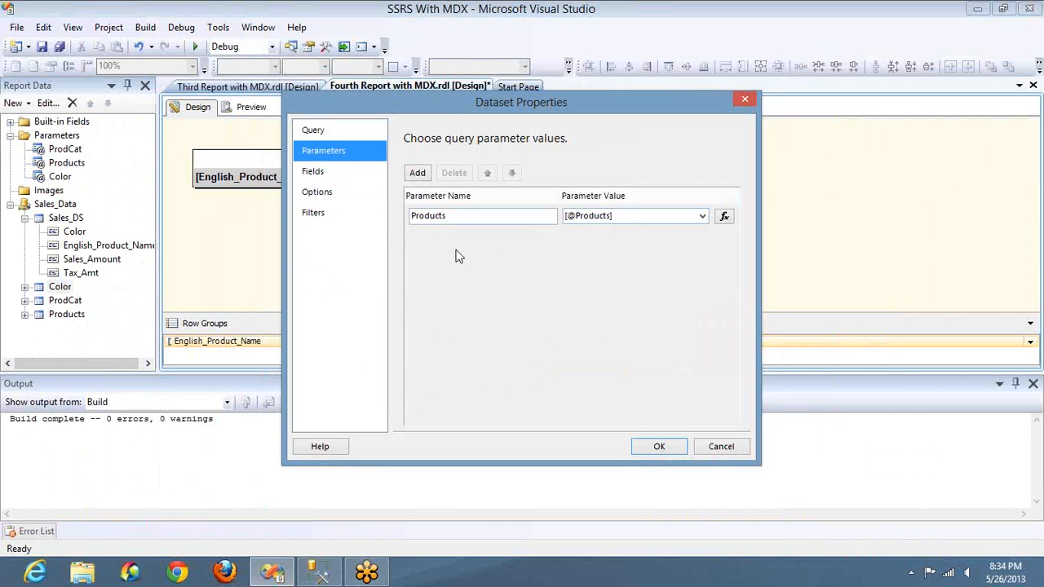
left_click(659, 446)
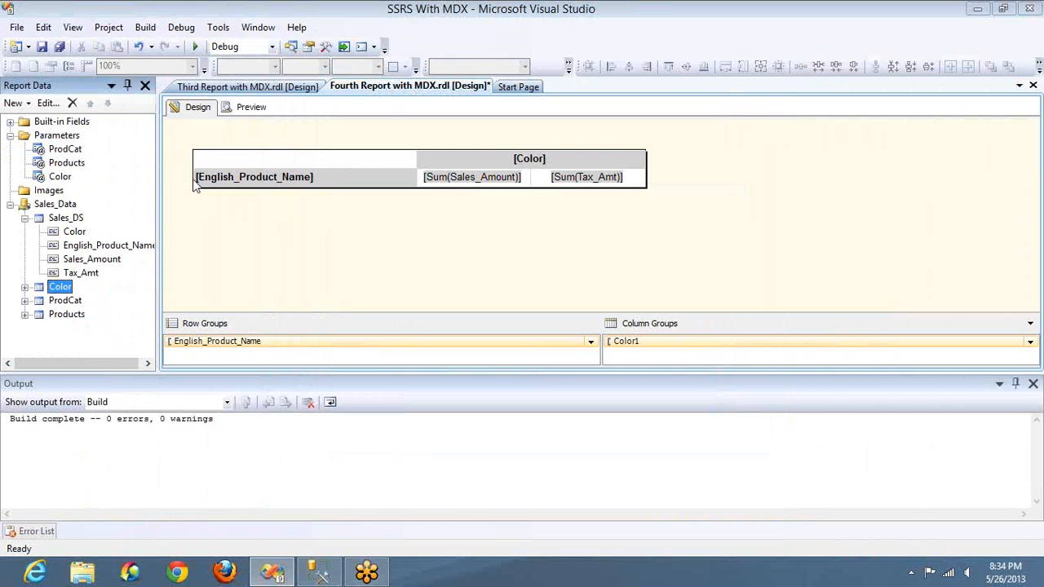
Step: Preview the report and change the Category selection from All to Accessories
left_click(249, 108)
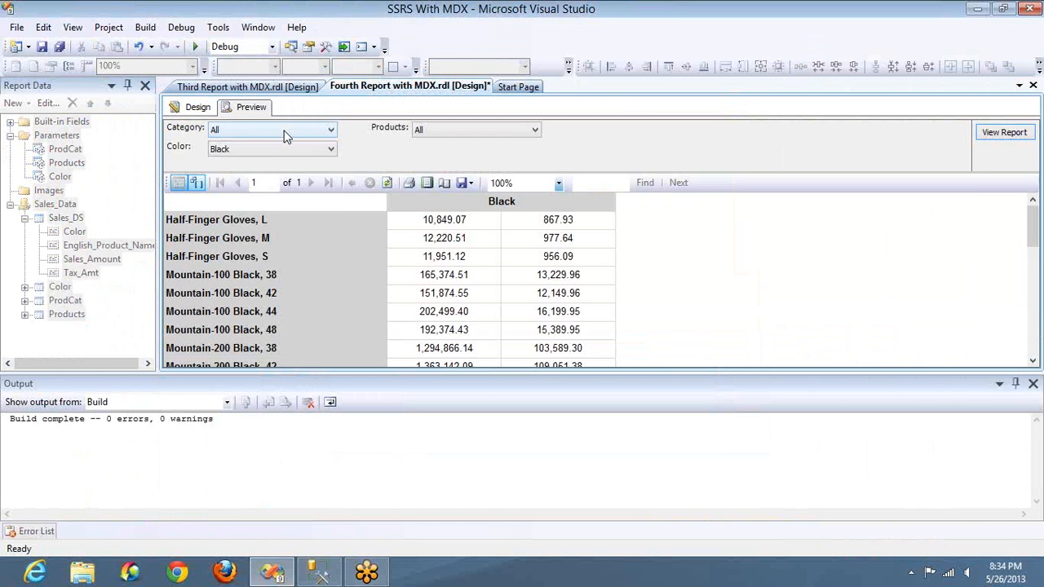
left_click(285, 130)
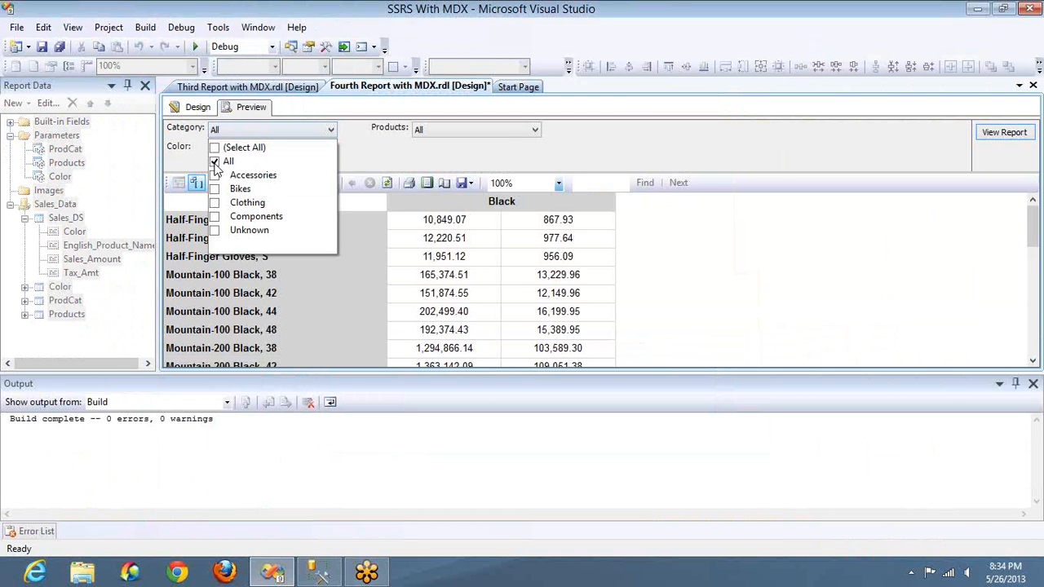
left_click(215, 161)
left_click(214, 175)
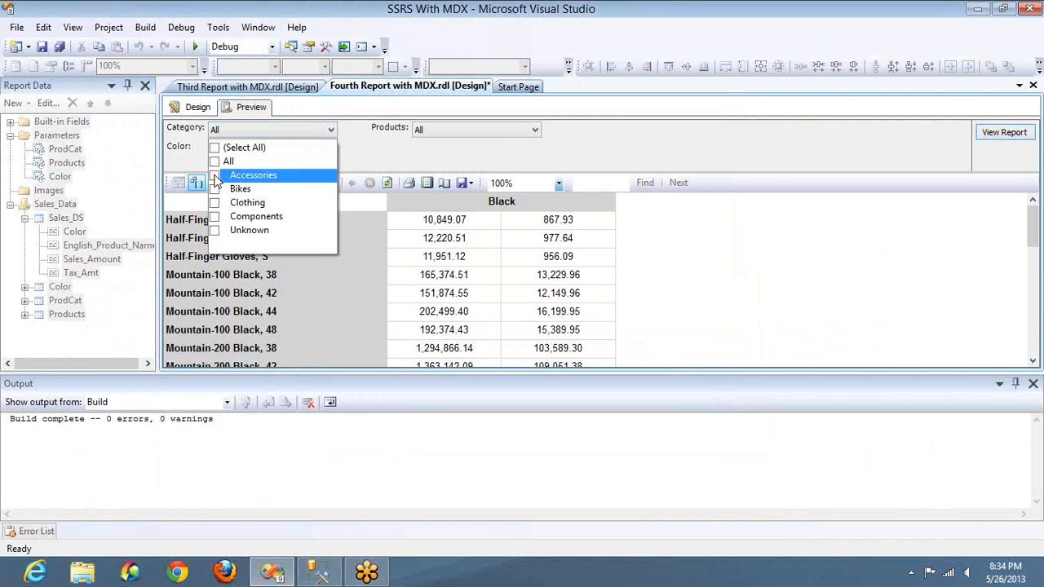
left_click(498, 127)
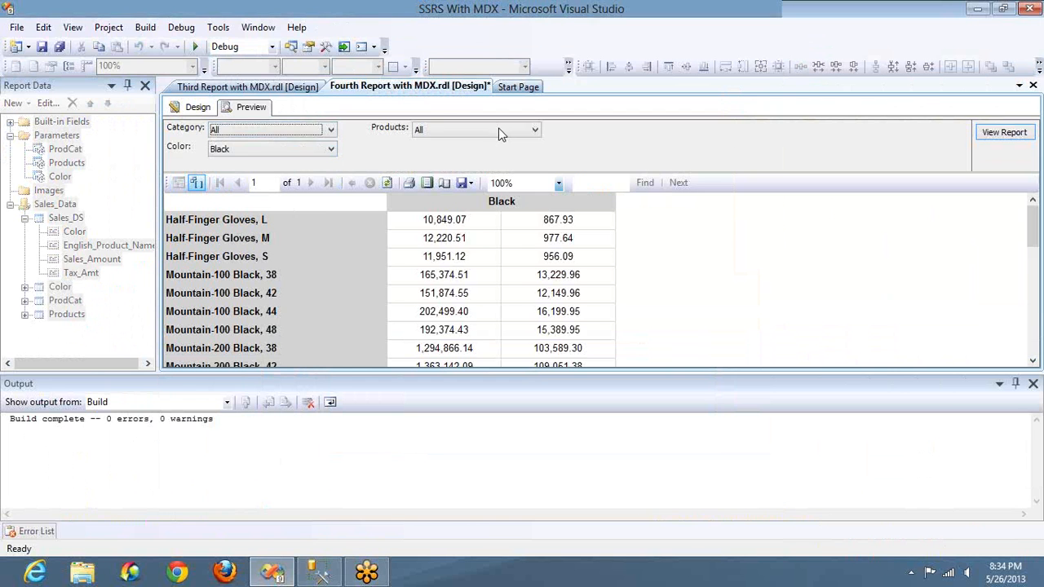
Step: Add Bearing Ball to the Products selection and list the available Color choices
left_click(499, 128)
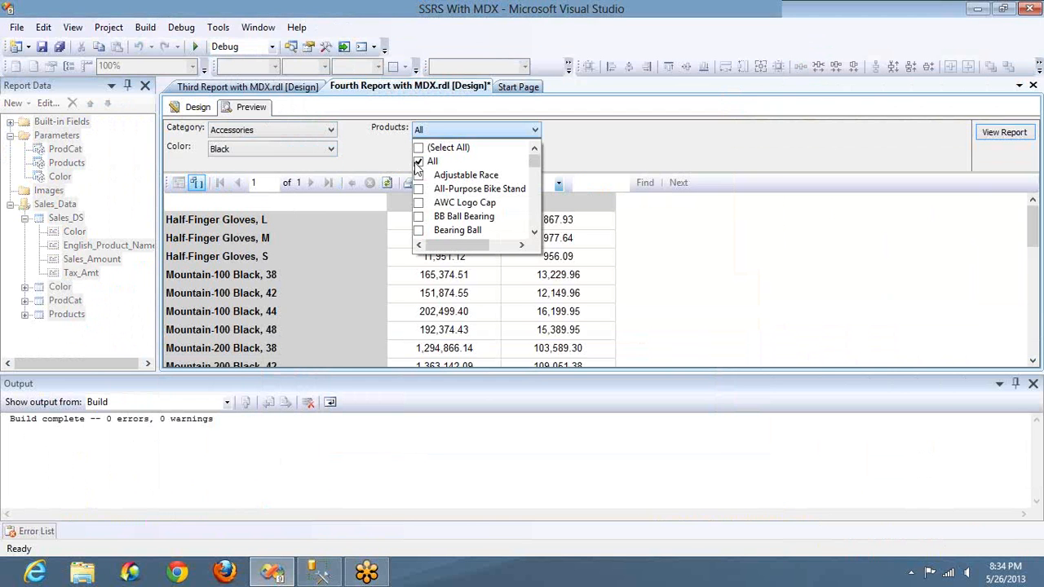
left_click(418, 231)
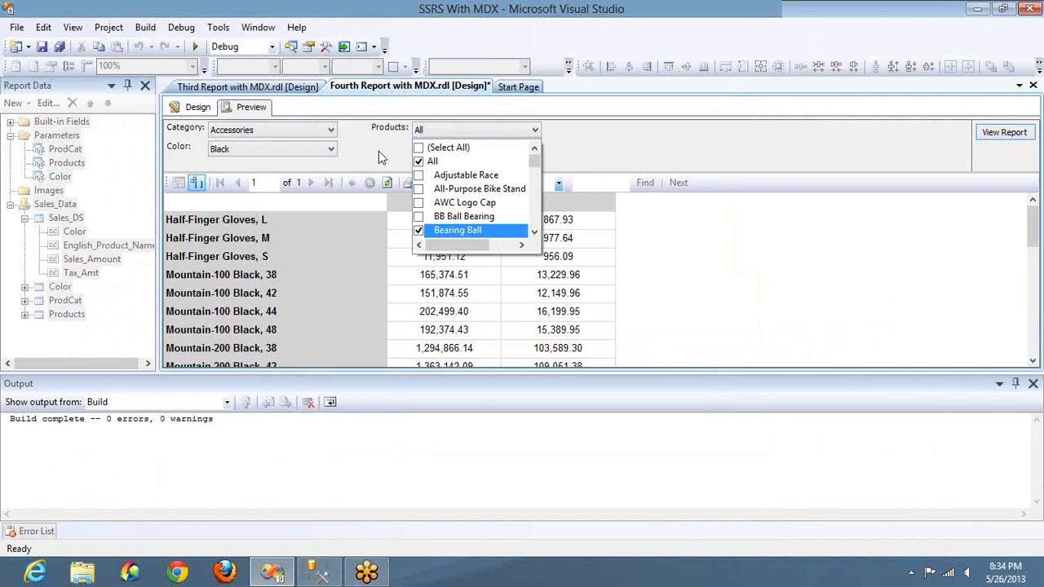
left_click(312, 152)
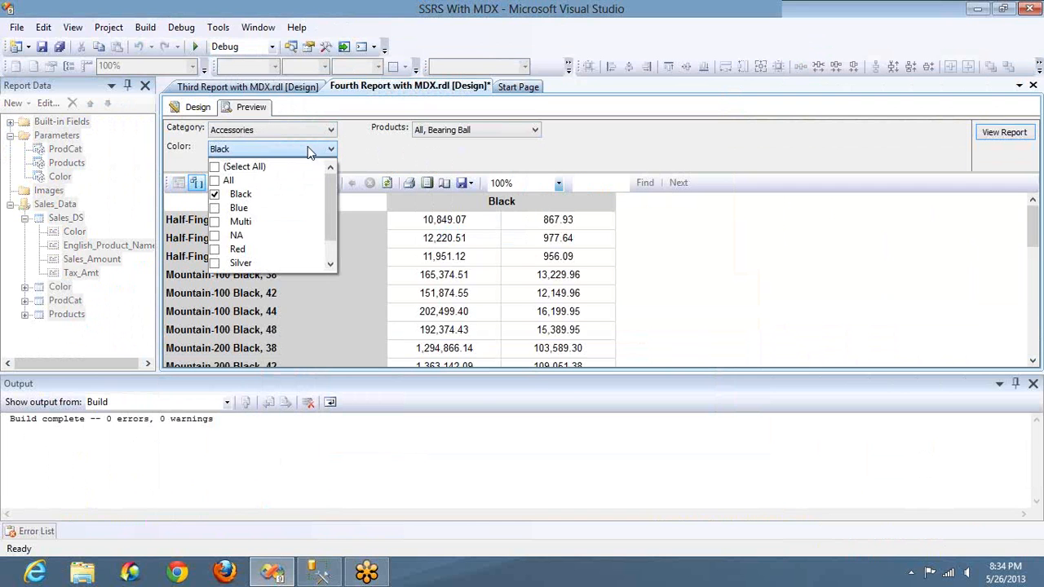
Step: Remove All from the Products selection, leaving only Bearing Ball, and list the available Color choices
left_click(447, 135)
left_click(447, 136)
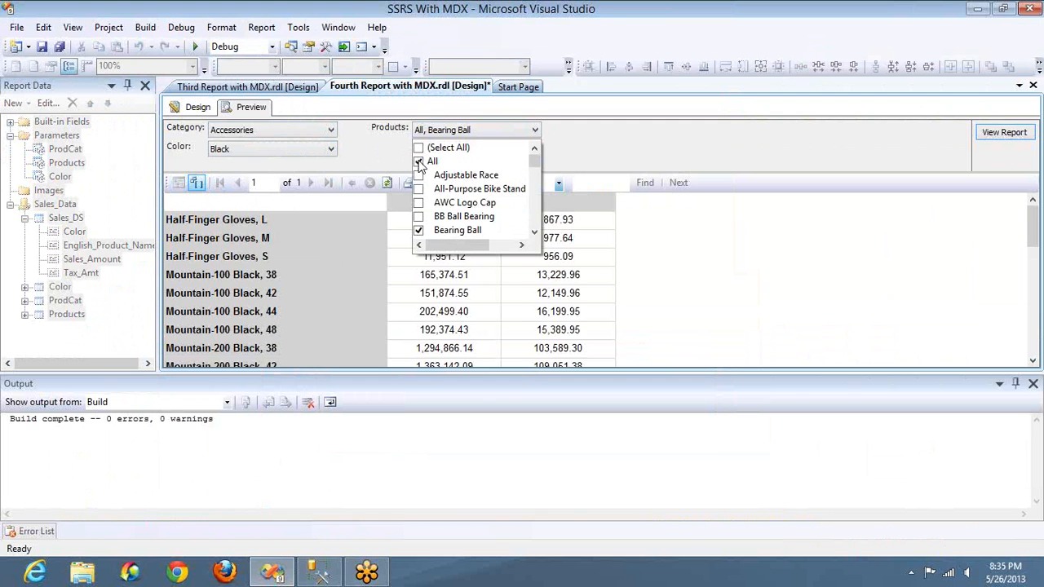
left_click(419, 162)
left_click(307, 150)
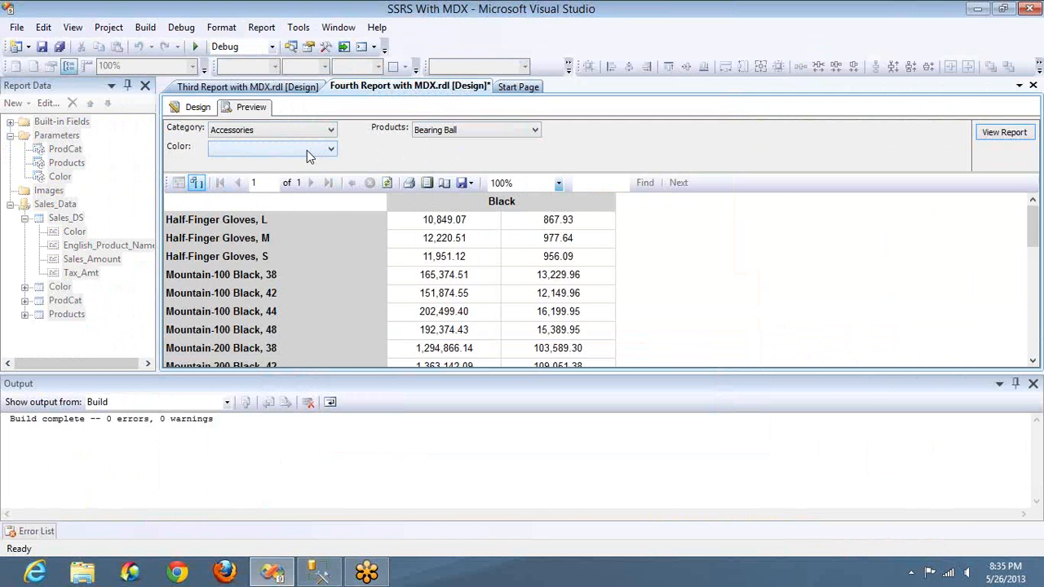
left_click(306, 150)
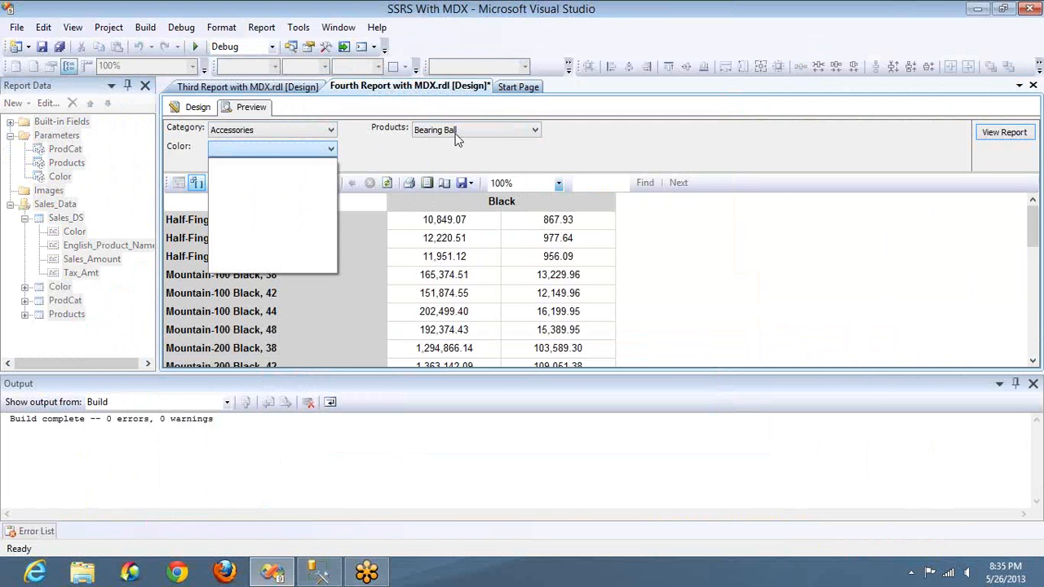
Step: Replace Bearing Ball with Adjustable Race in the Products selection and check the Color choices
left_click(457, 135)
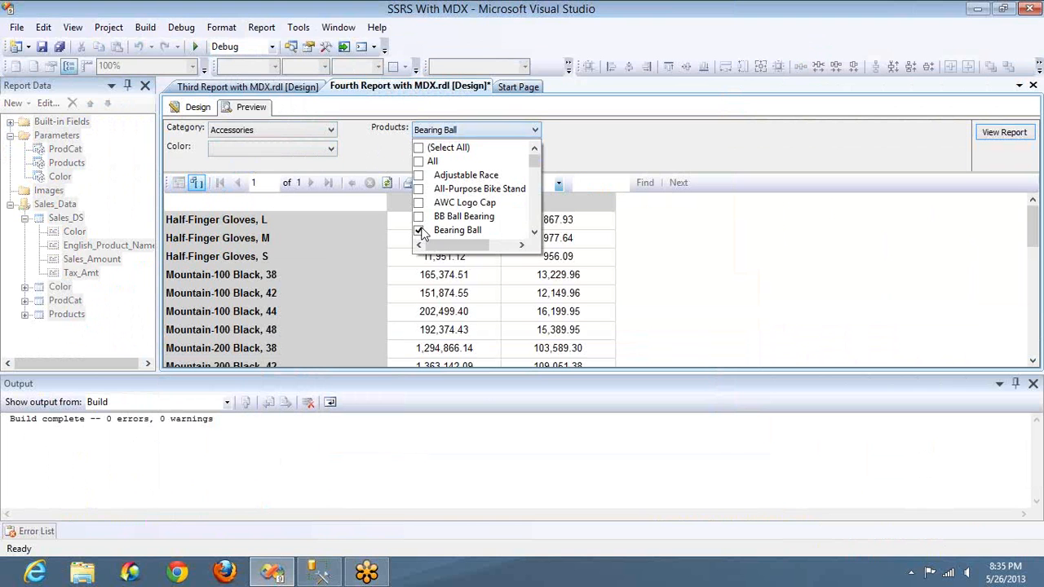
left_click(418, 230)
left_click(419, 175)
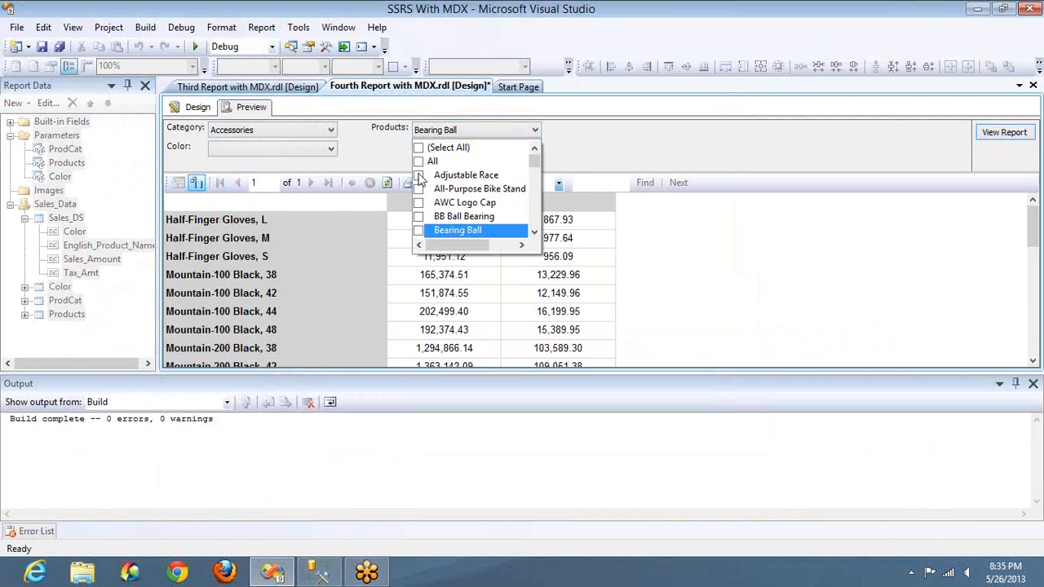
left_click(321, 155)
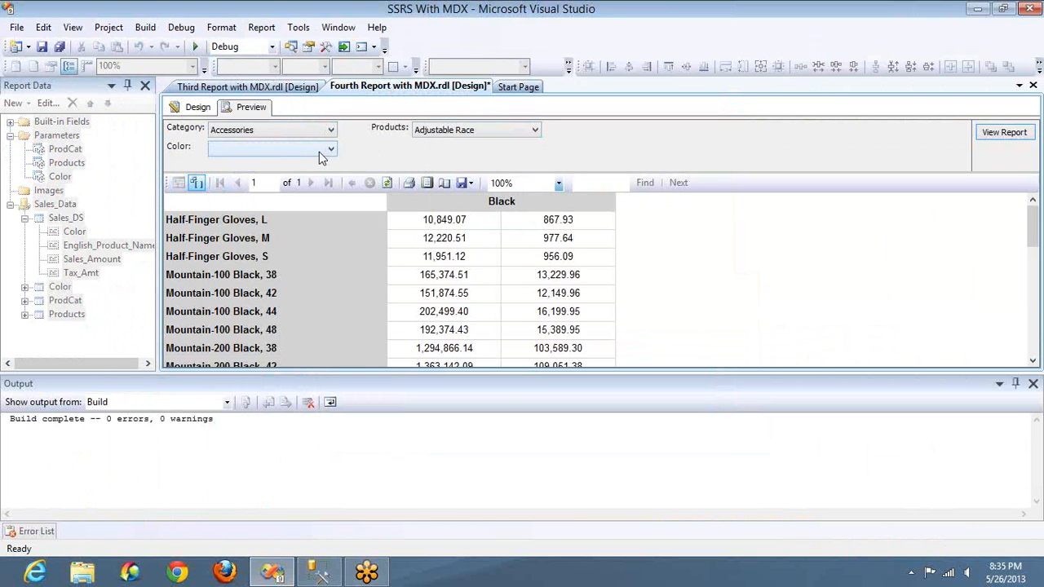
Step: Change the Products selection from Adjustable Race to Classic Vest, M and list the available Color choices
left_click(445, 135)
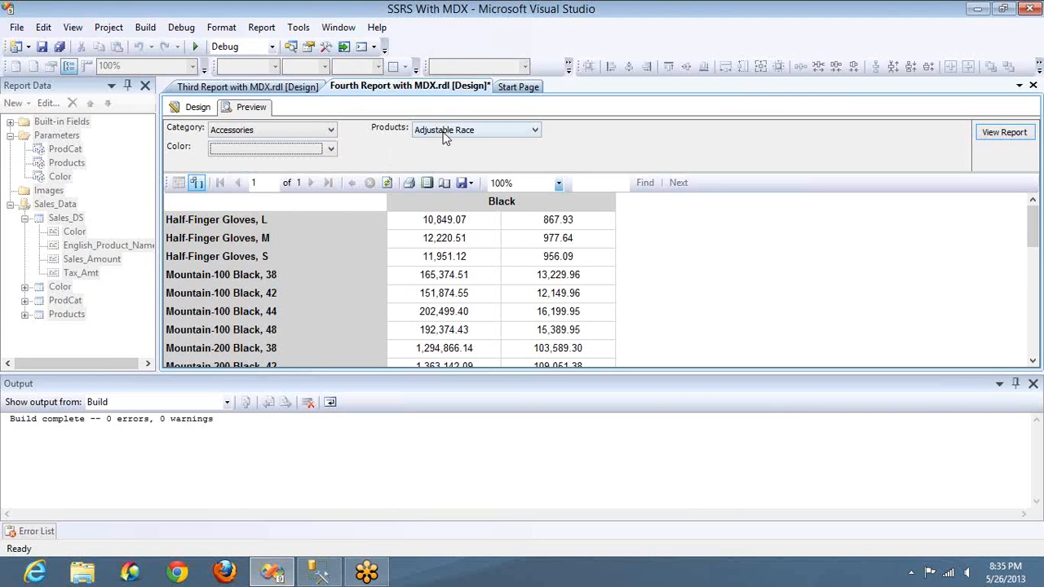
left_click(418, 175)
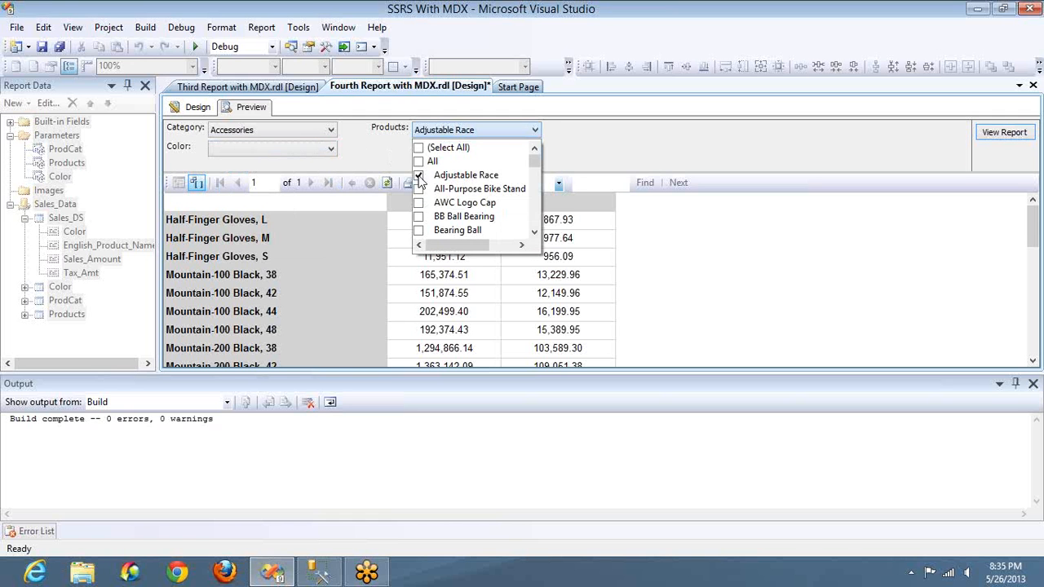
scroll(419, 208, "down", 4)
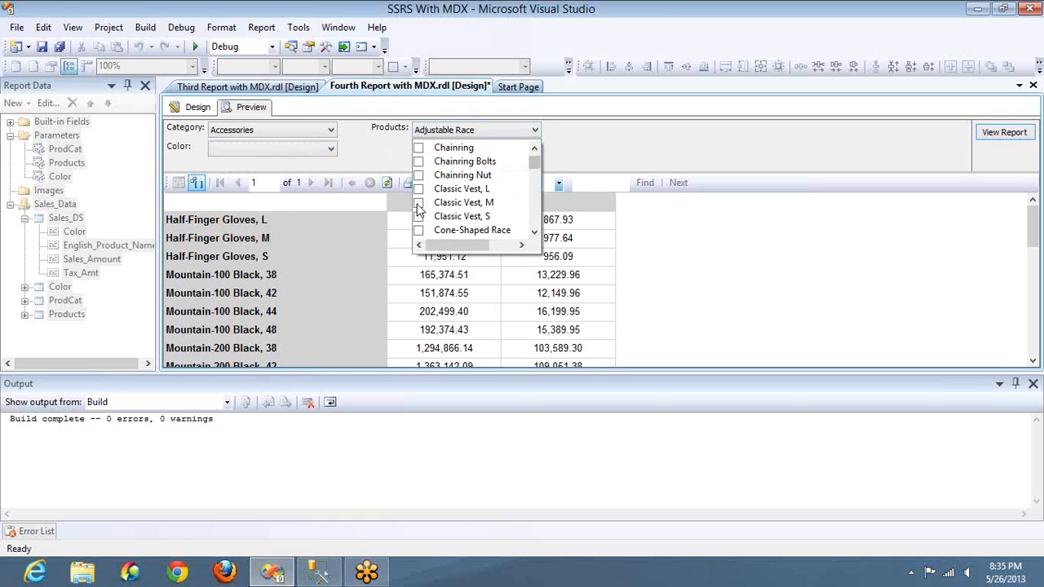
left_click(418, 203)
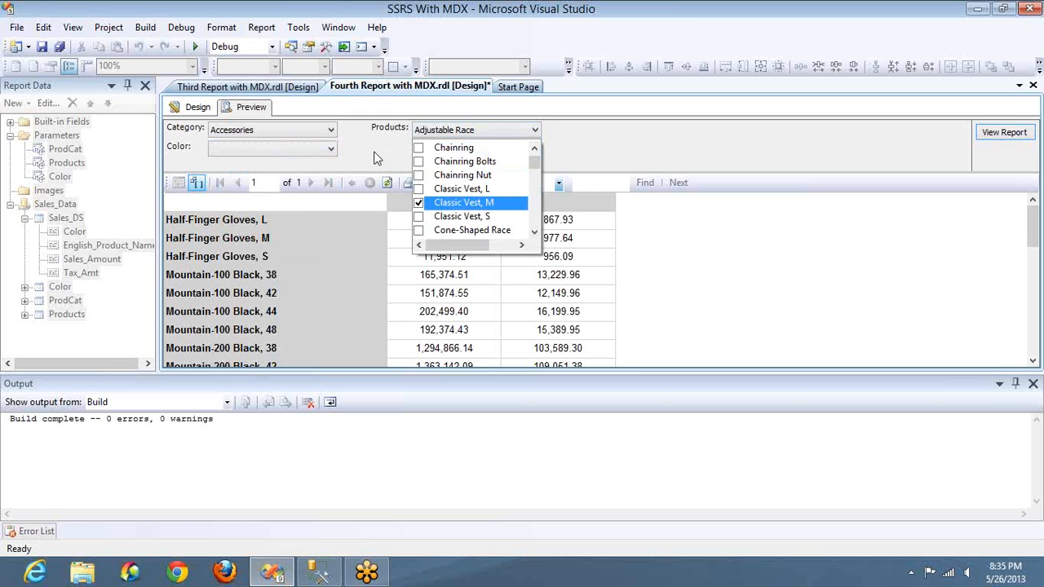
left_click(325, 155)
left_click(325, 155)
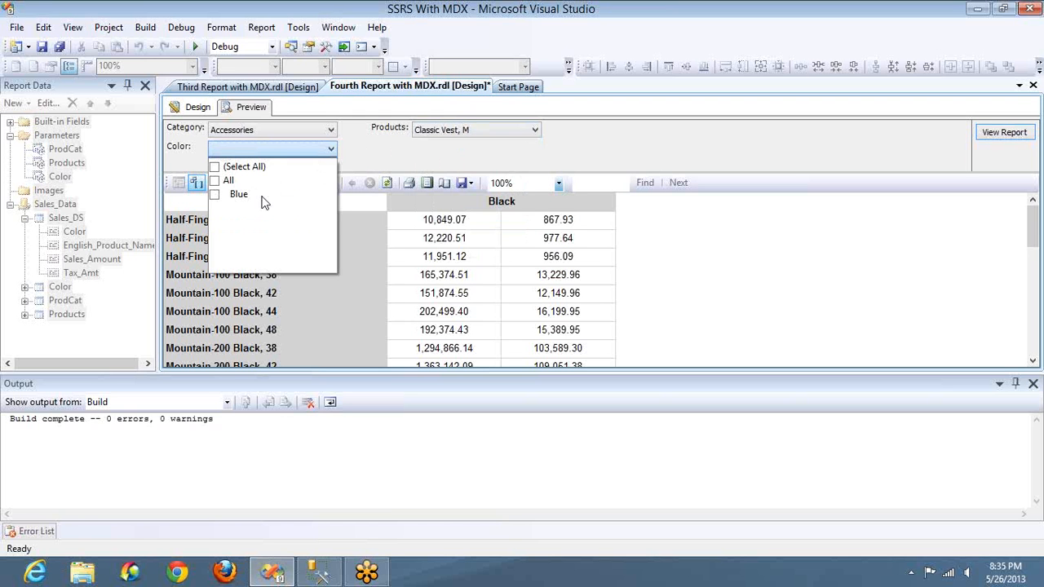
left_click(365, 158)
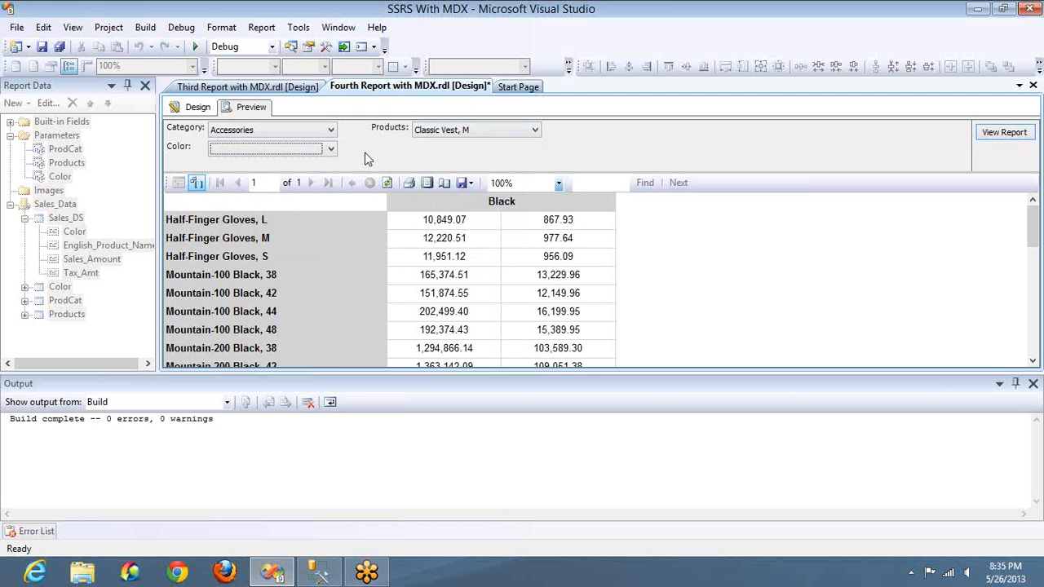
Step: Select Blue as the Color and run the report for Classic Vest, M
left_click(275, 155)
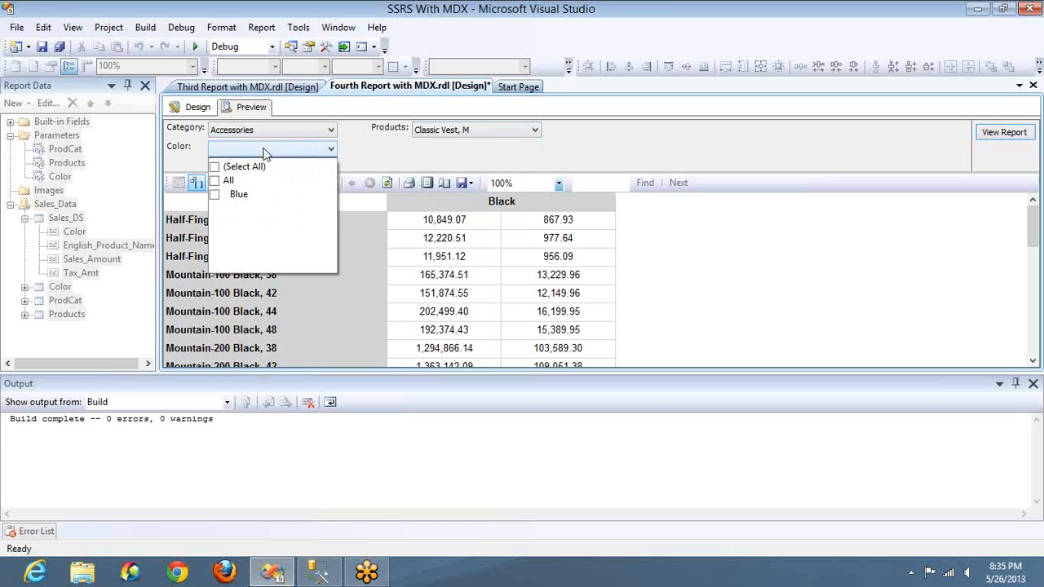
left_click(215, 196)
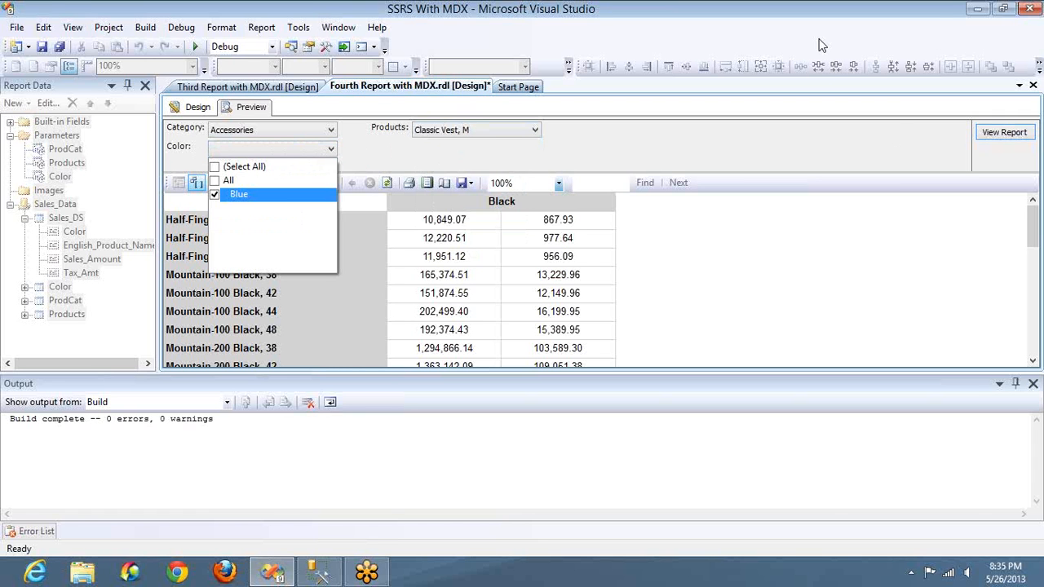
left_click(993, 135)
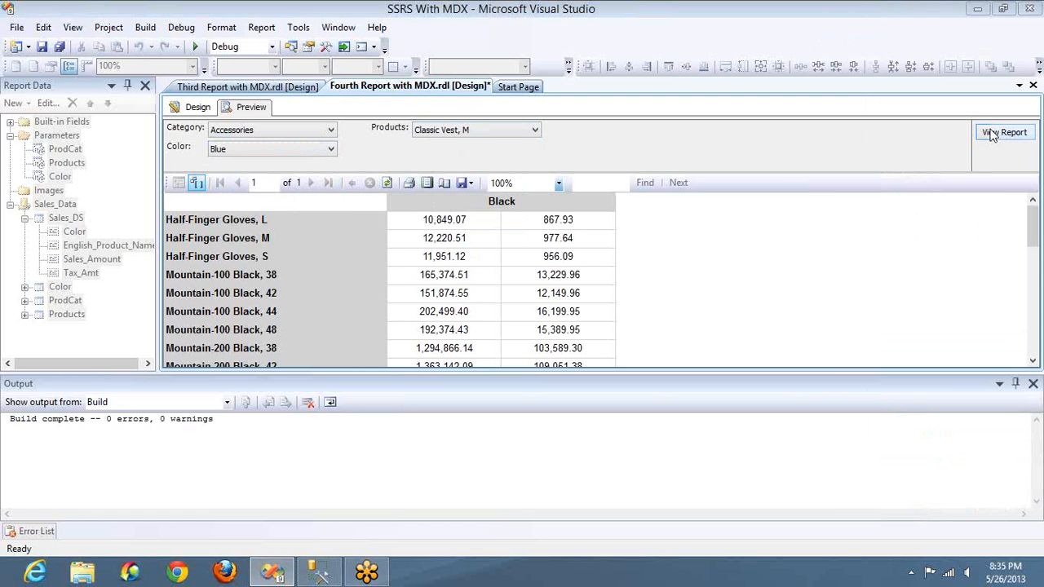
left_click(992, 134)
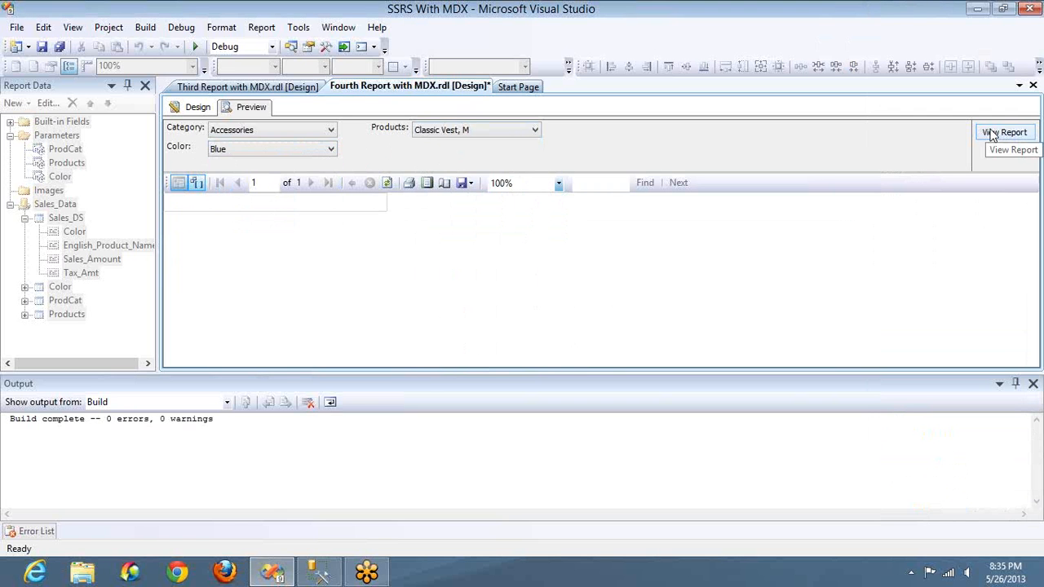
Step: Clear every product from the Products selection
left_click(311, 156)
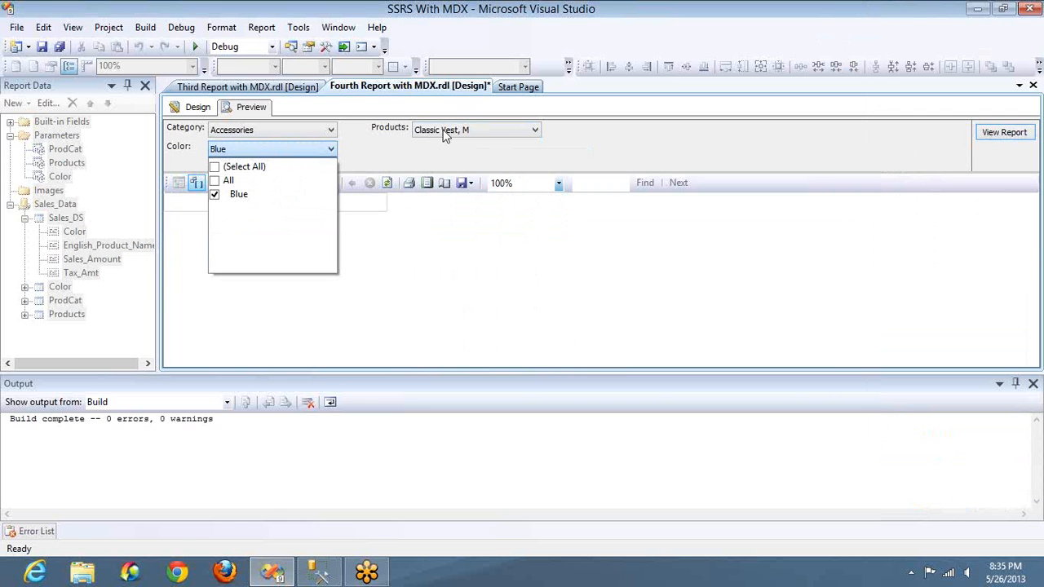
left_click(445, 135)
left_click(412, 139)
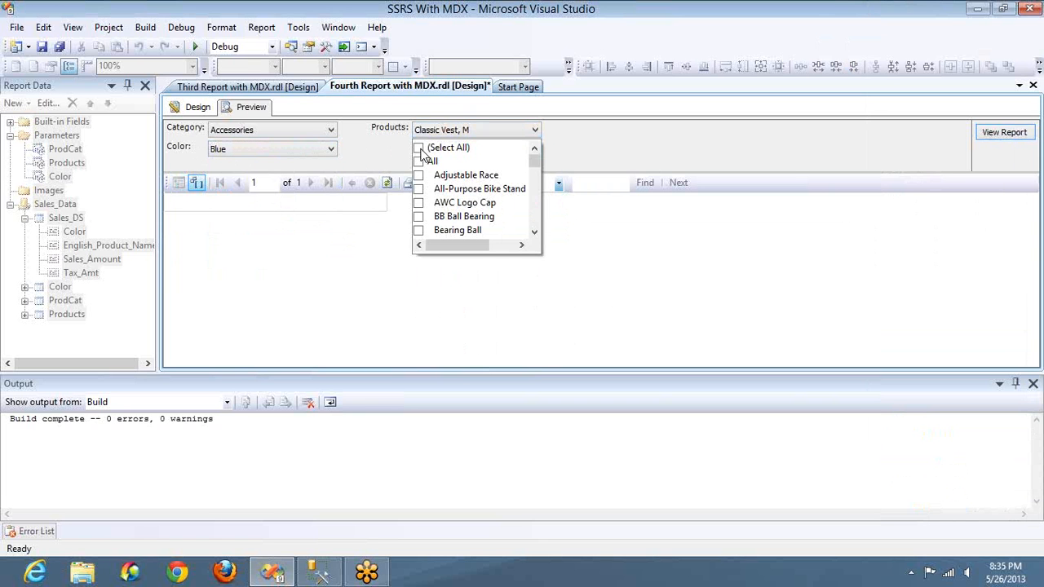
left_click(423, 150)
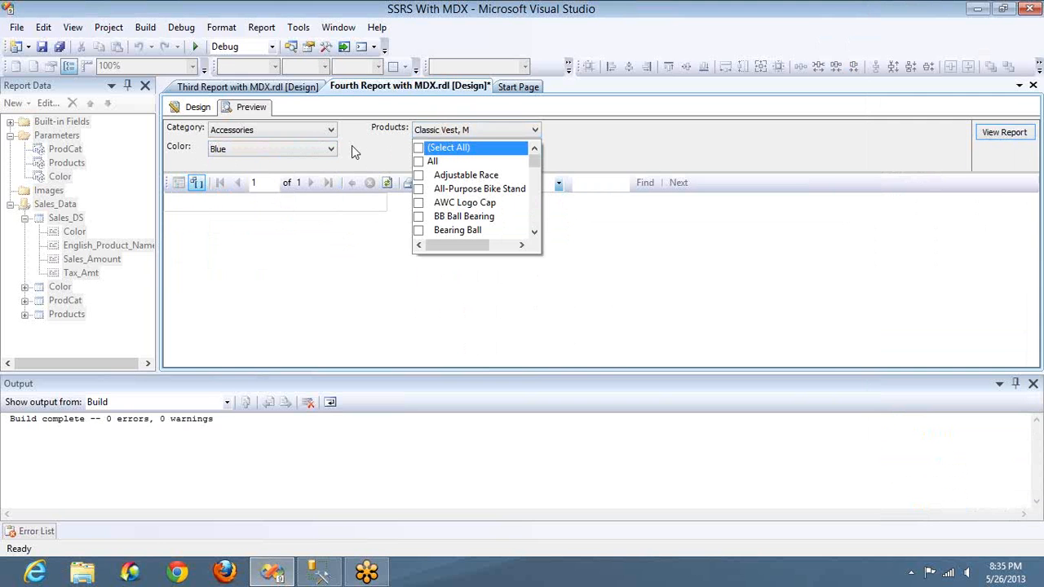
Step: Select all Color values and run the report for the Accessories category
left_click(277, 149)
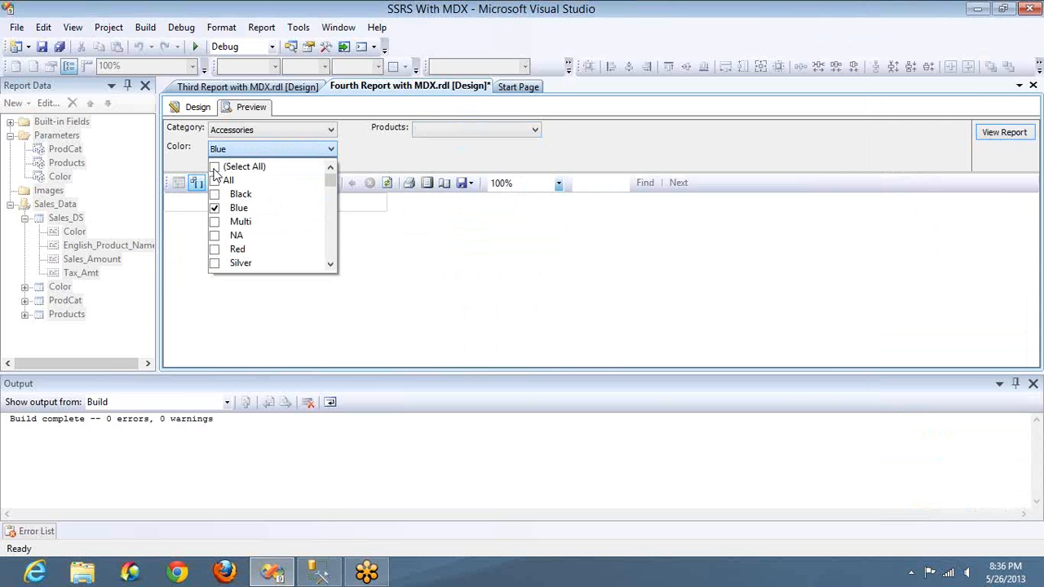
left_click(214, 168)
key("super")
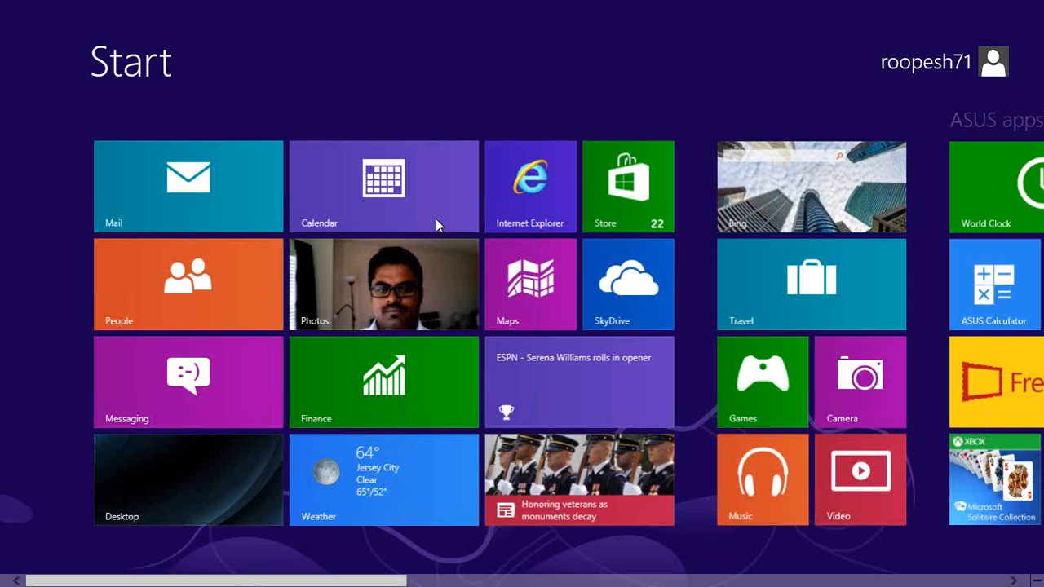
key("super")
left_click(1001, 135)
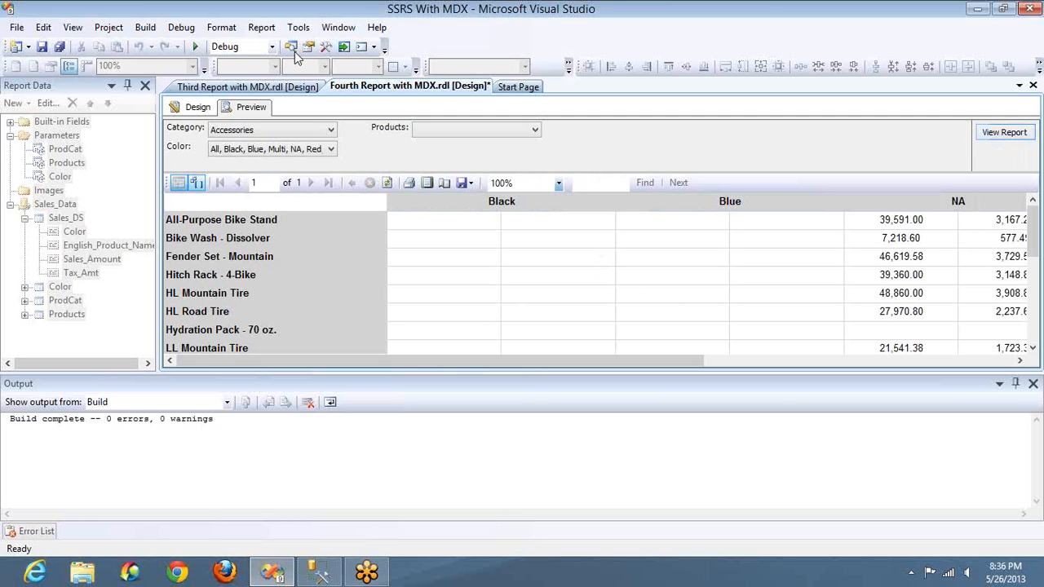
Step: Return to the report design, examine the Products dataset's MDX query and its query parameters, and close it without changes
left_click(199, 109)
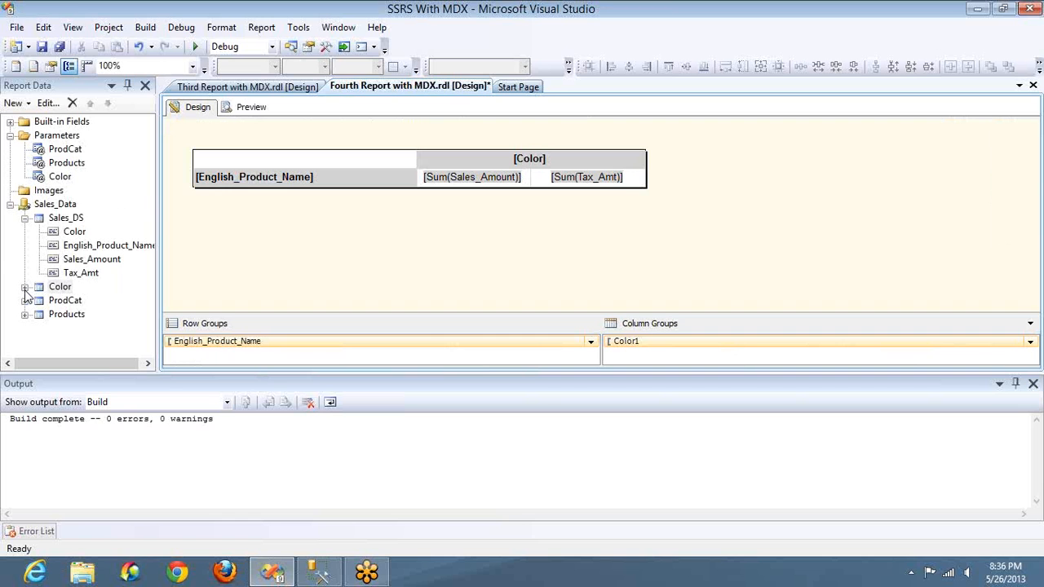
left_click(69, 302)
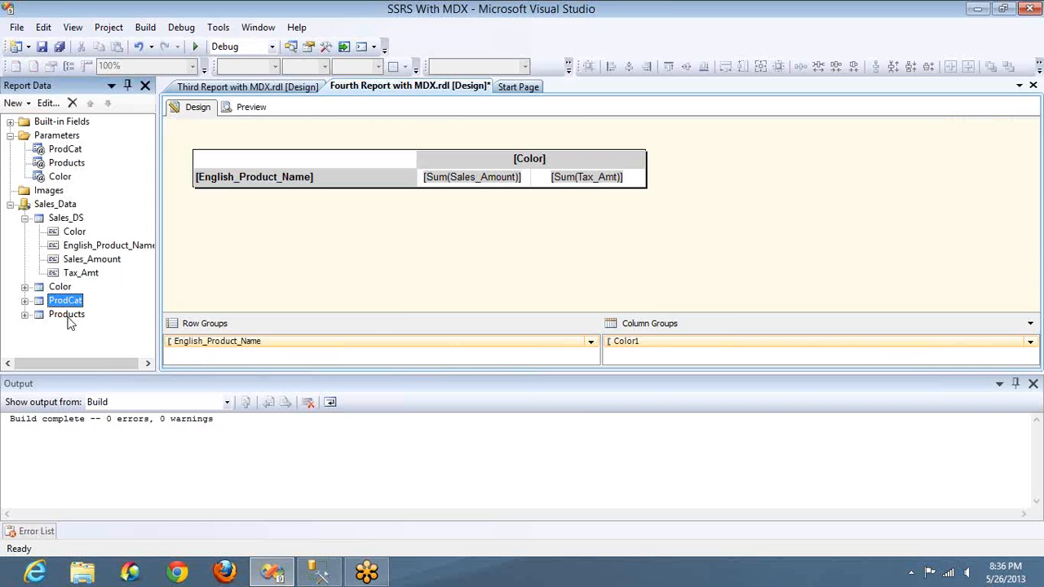
double_click(66, 315)
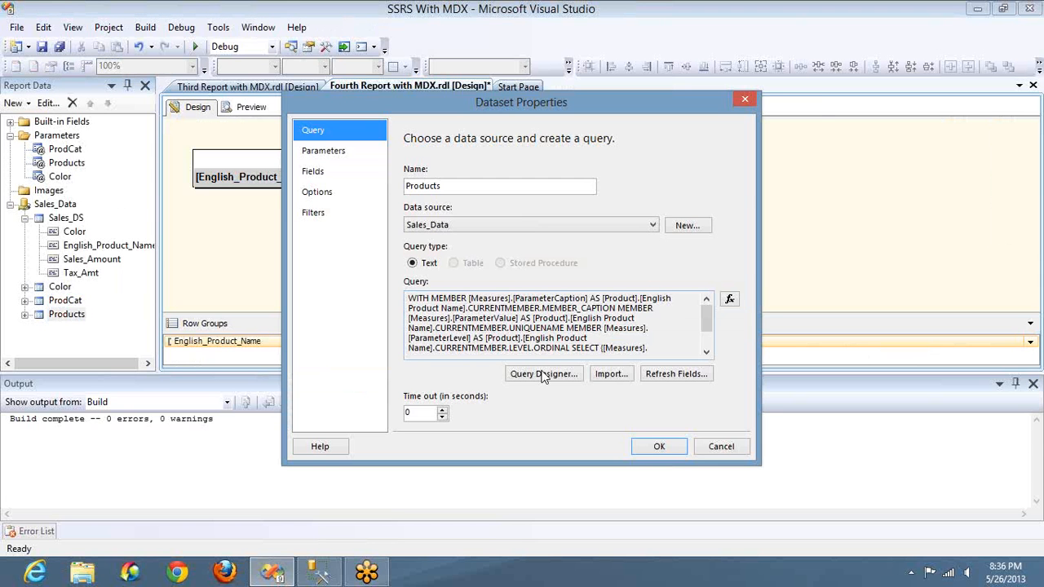
left_click(542, 374)
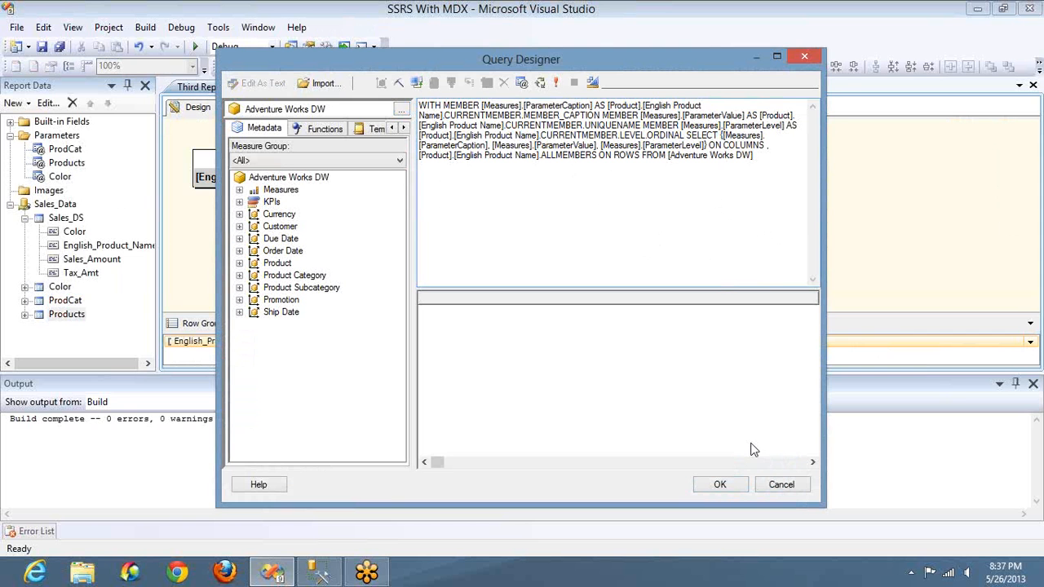
left_click(522, 84)
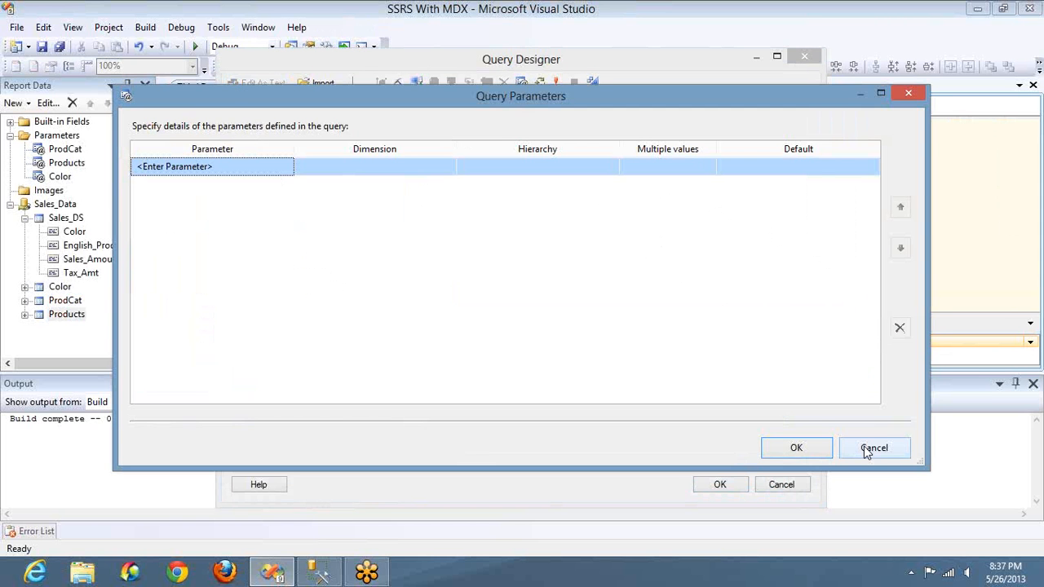
left_click(866, 452)
left_click(792, 485)
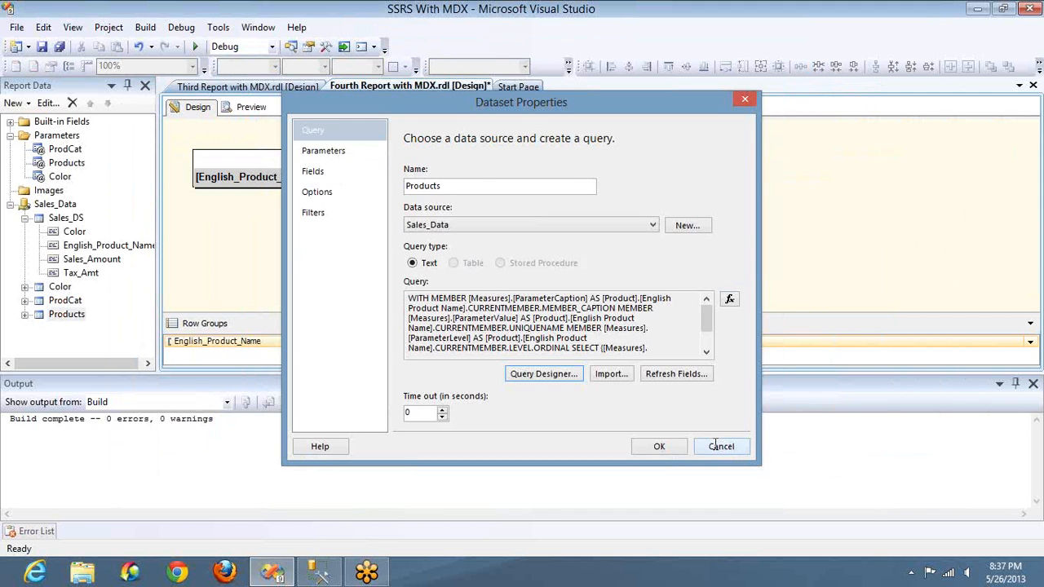
left_click(720, 446)
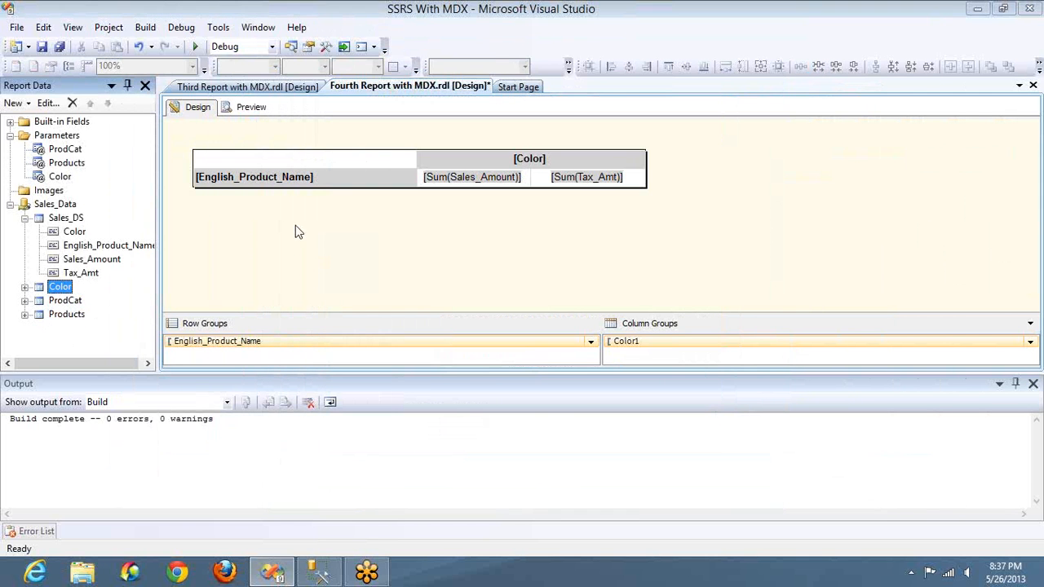
left_click(528, 374)
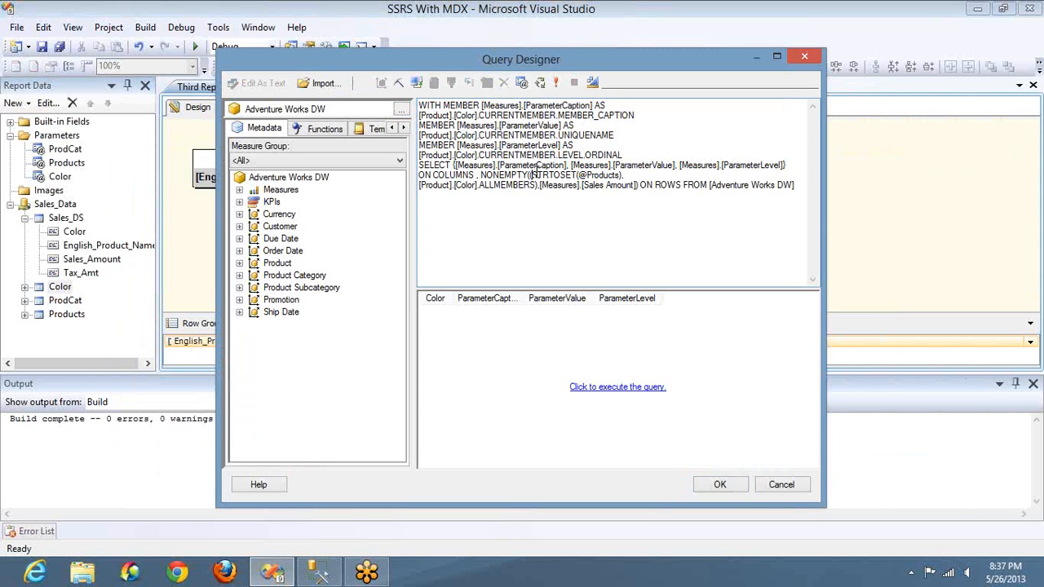
key("shift+Right")
key("shift+Right")
key("shift+Right")
key("shift+Right")
key("shift+Right")
key("shift+Right")
key("shift+Right")
key("shift+Right")
key("shift+Right")
key("shift+Right")
key("shift+Right")
key("shift+Right")
key("shift+Right")
key("shift+Right")
key("shift+Right")
key("shift+Right")
key("shift+Right")
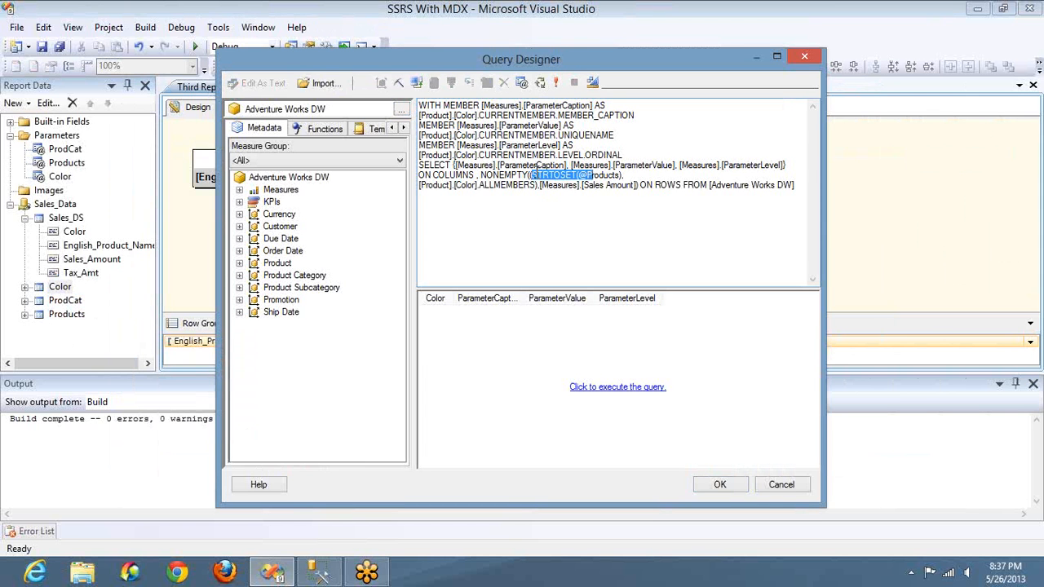
key("Left")
key("Left")
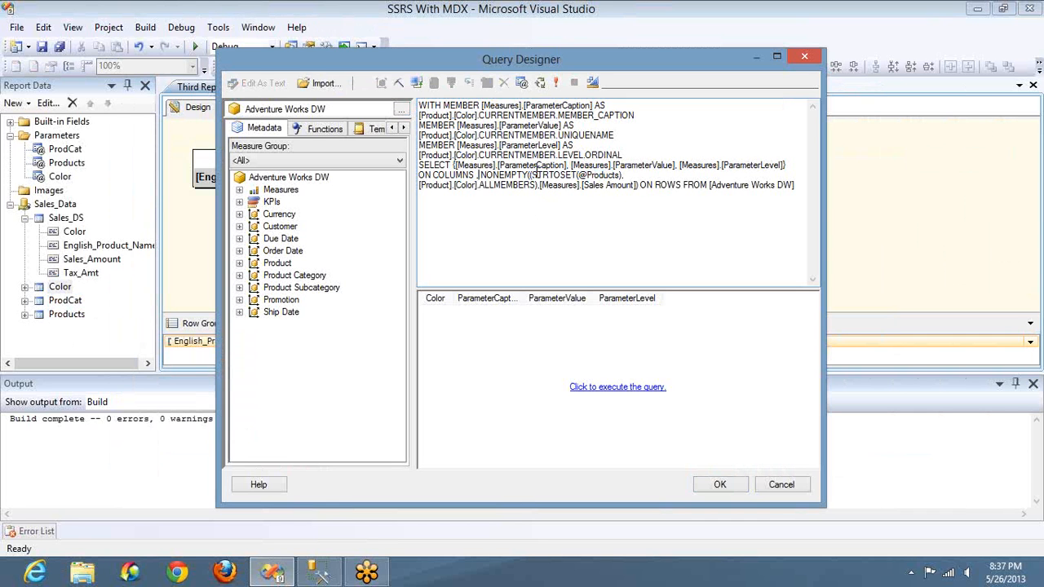
key("shift+End")
key("ctrl+c")
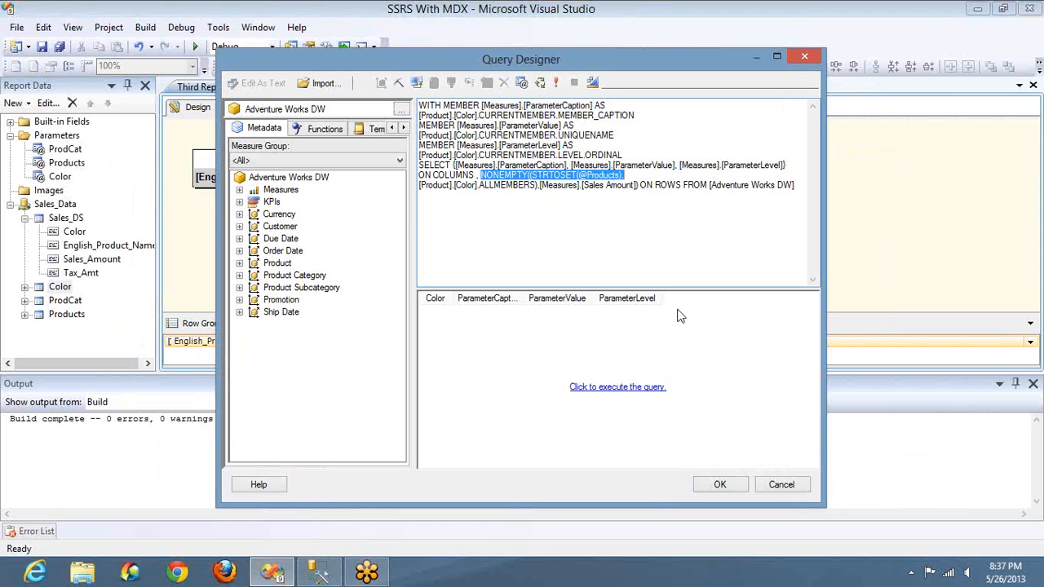
left_click(714, 486)
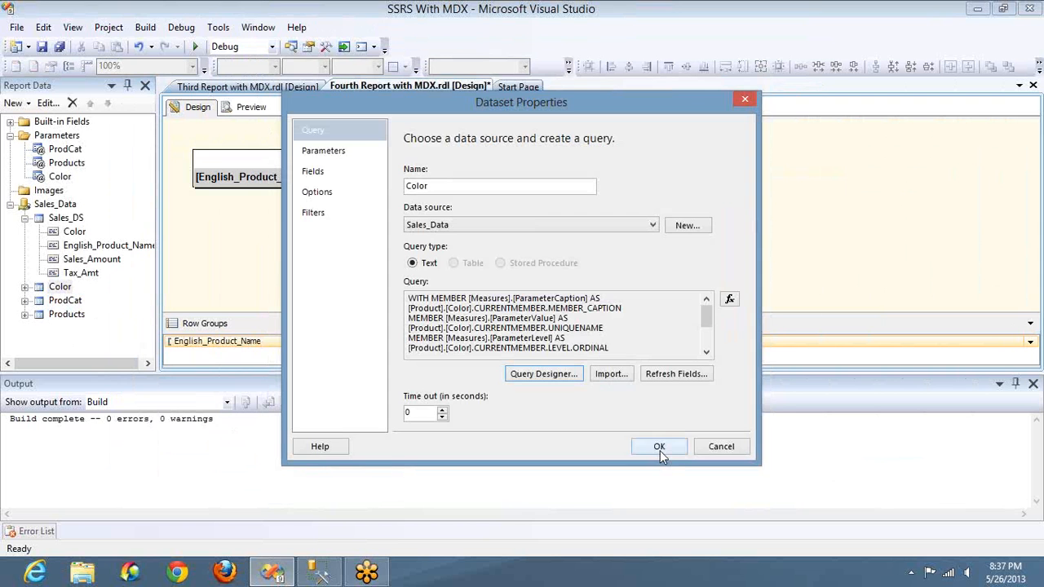
left_click(659, 447)
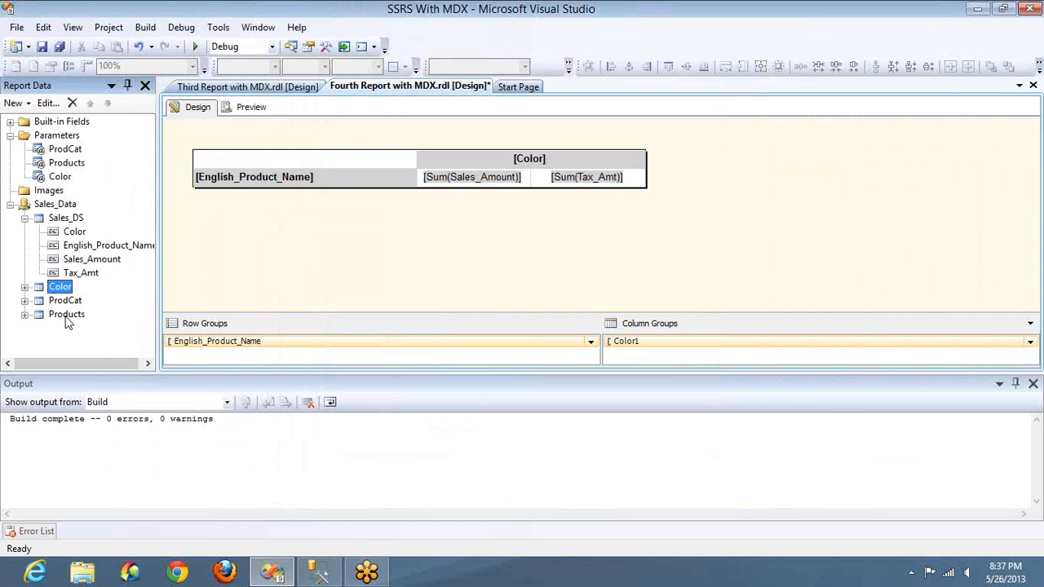
double_click(66, 314)
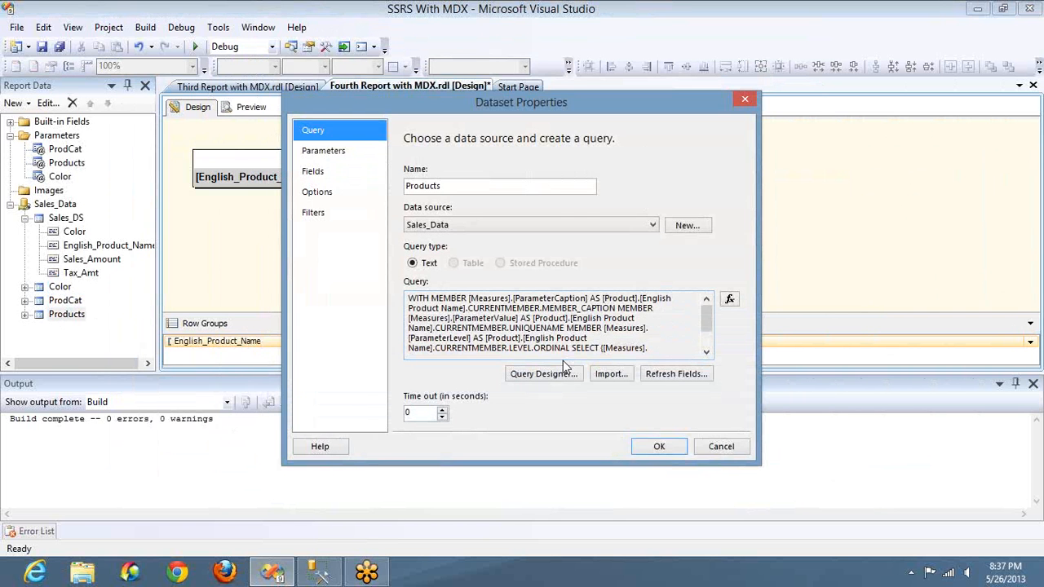
left_click(554, 376)
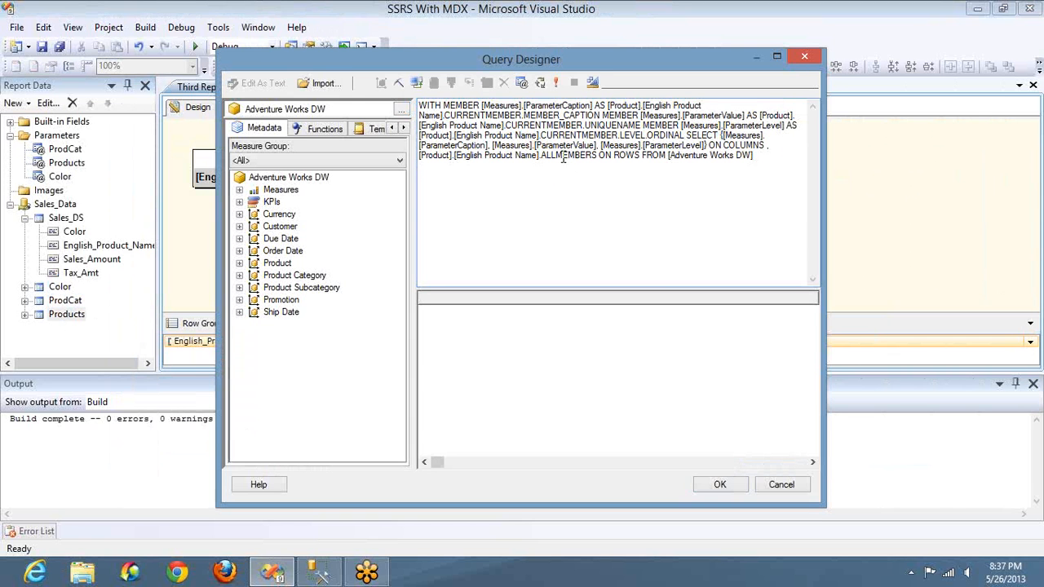
key("ctrl+v")
key("Return")
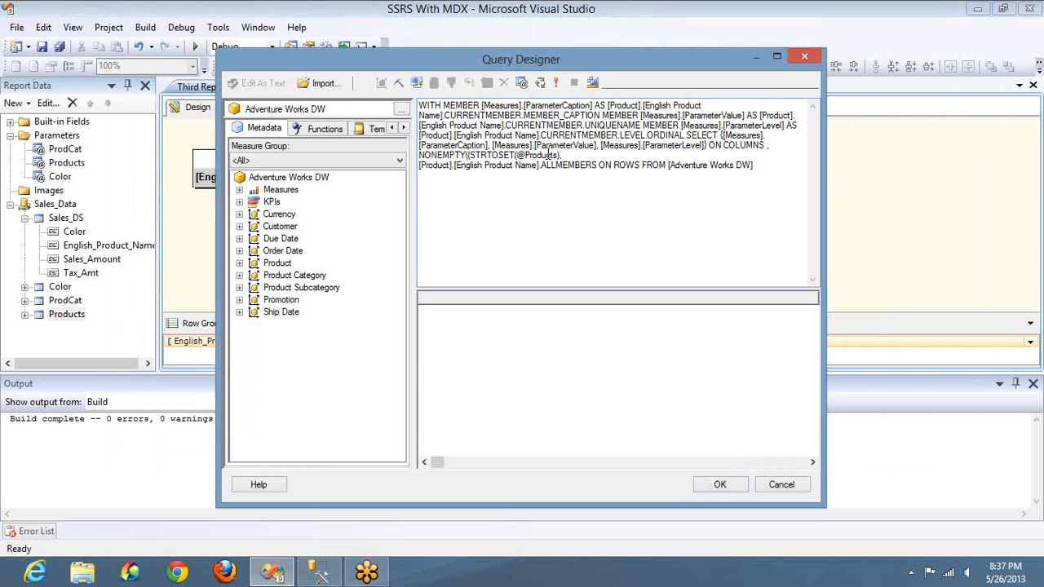
left_click_drag(549, 155, 542, 154)
type("Cat")
key("shift+Left")
key("shift+Left")
key("shift+Left")
key("shift+Left")
key("shift+Left")
key("shift+Left")
key("shift+Left")
key("ctrl+c")
Step: Close the set after ALLMEMBERS and add [Measures].[Sales Amount] as the second NONEMPTY argument, with the closing parenthesis before ON ROWS
left_click(596, 167)
type(")")
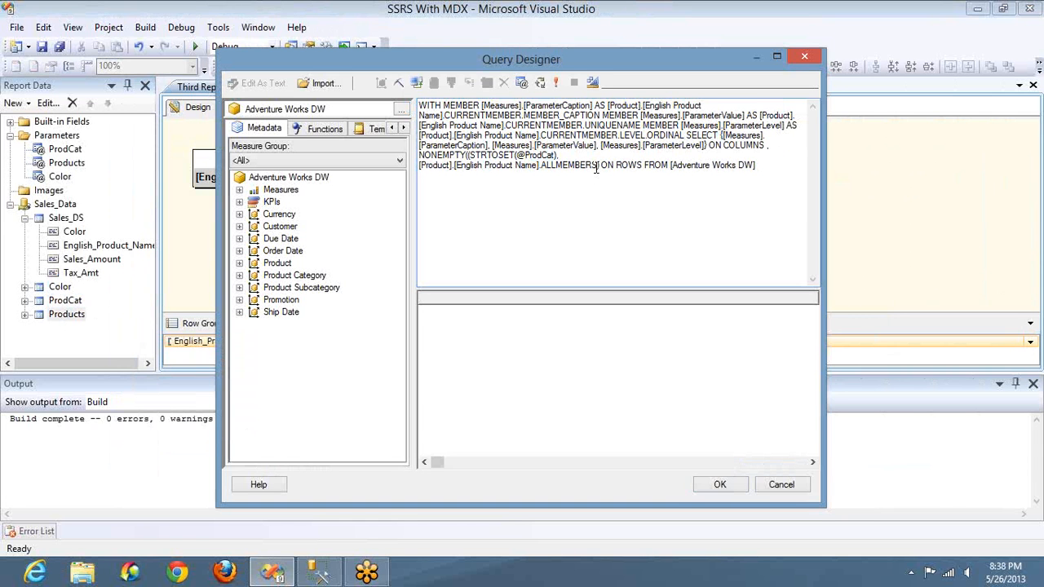
type(")")
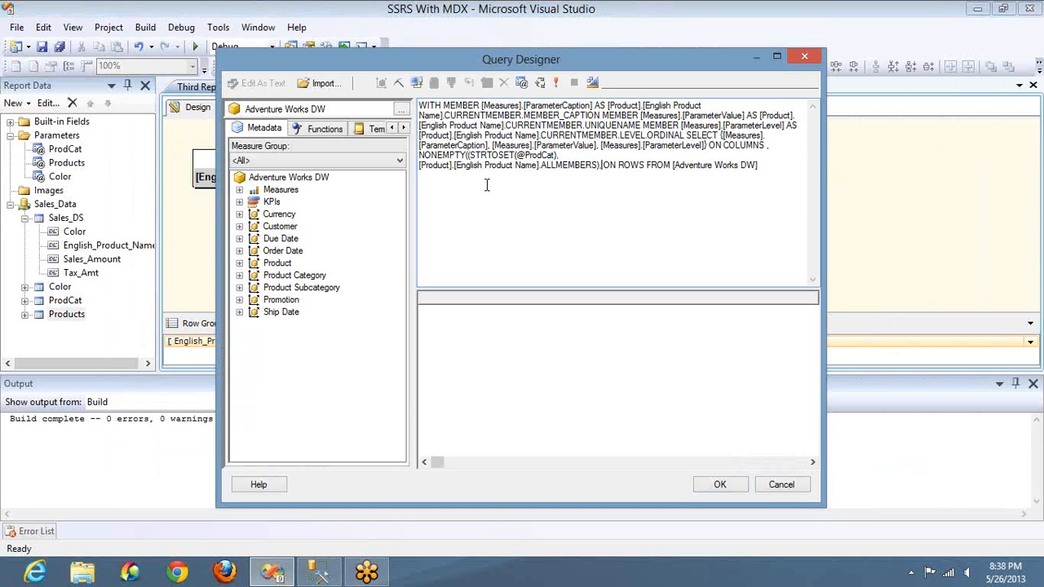
left_click(239, 190)
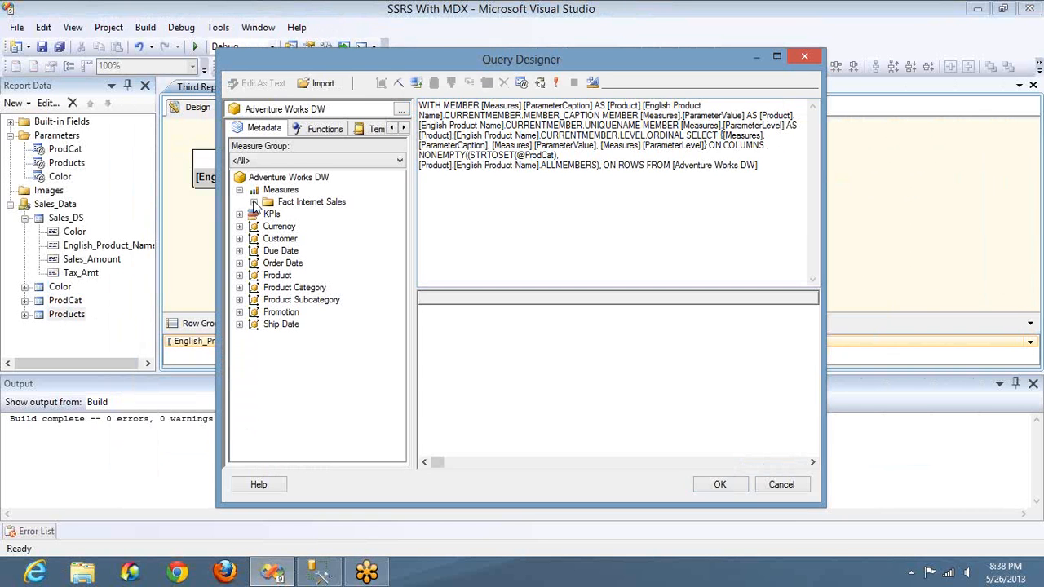
left_click(254, 201)
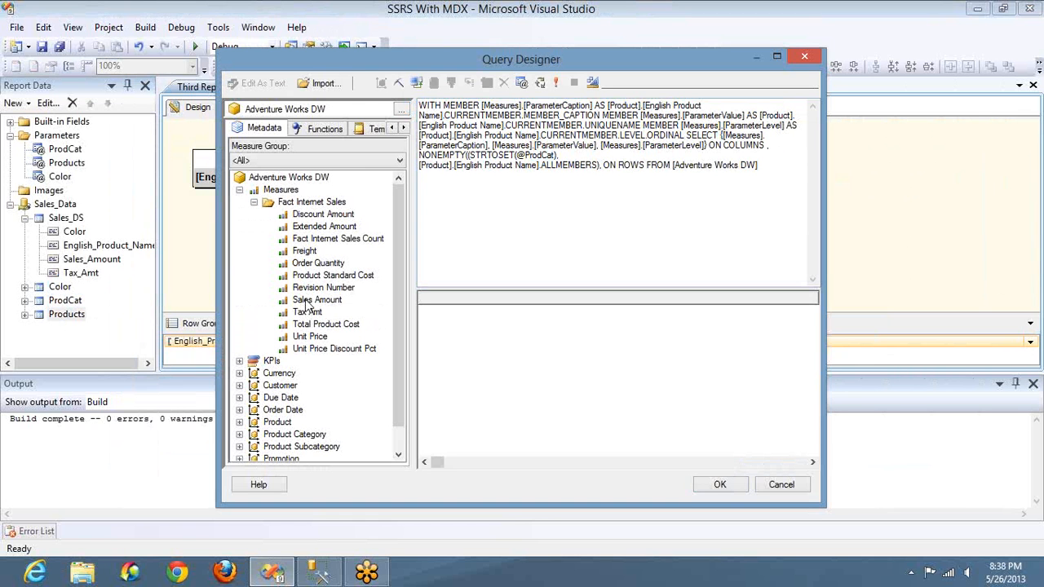
left_click_drag(310, 299, 605, 173)
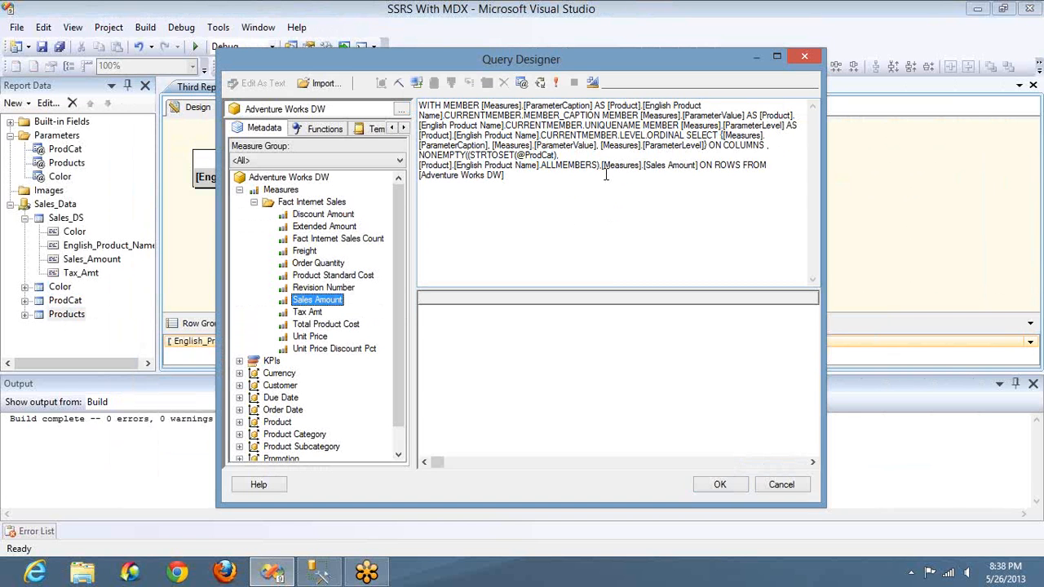
left_click(697, 165)
type(")")
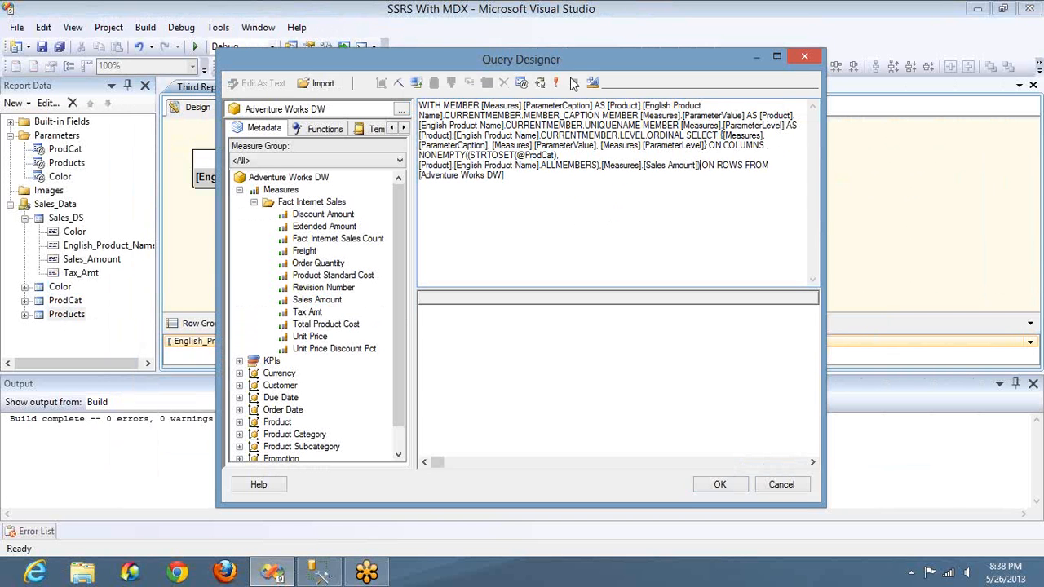
Step: Define the multi-value query parameter ProdCat on Product Category, English Product Category Name, with default All, and save the Products dataset
left_click(529, 85)
left_click(226, 165)
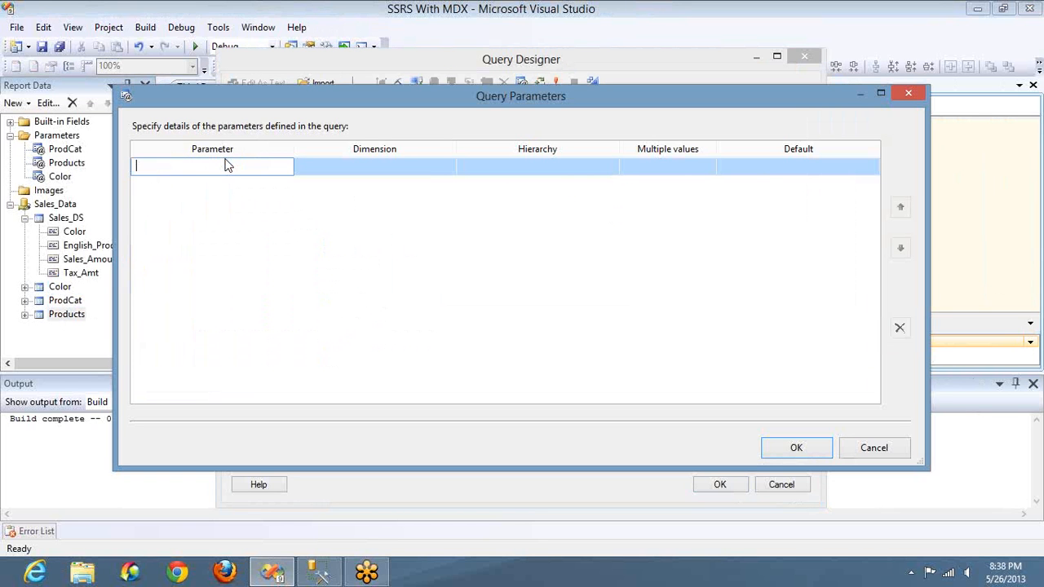
key("ctrl+v")
left_click(438, 169)
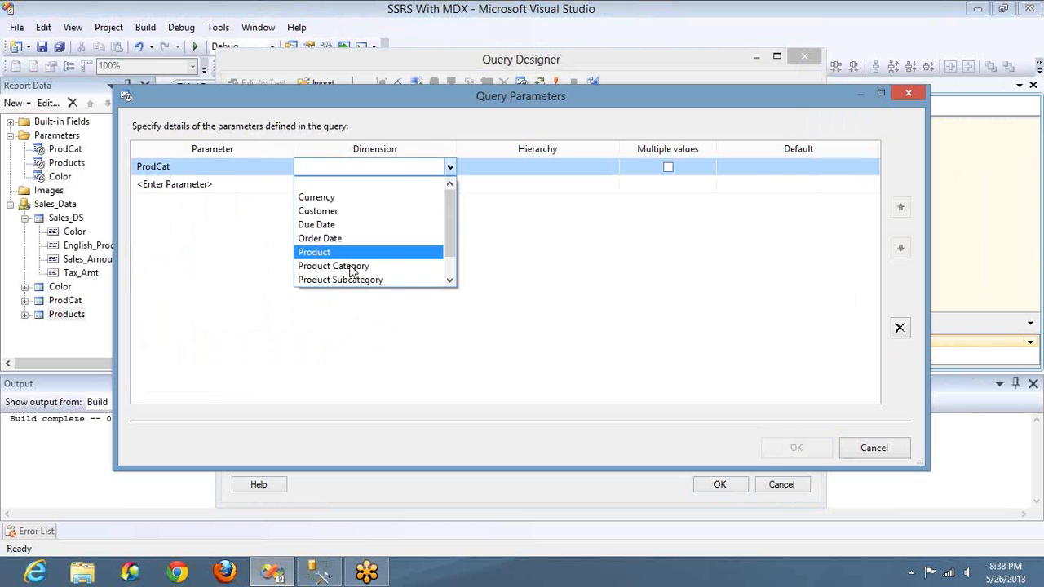
left_click(582, 169)
left_click(667, 168)
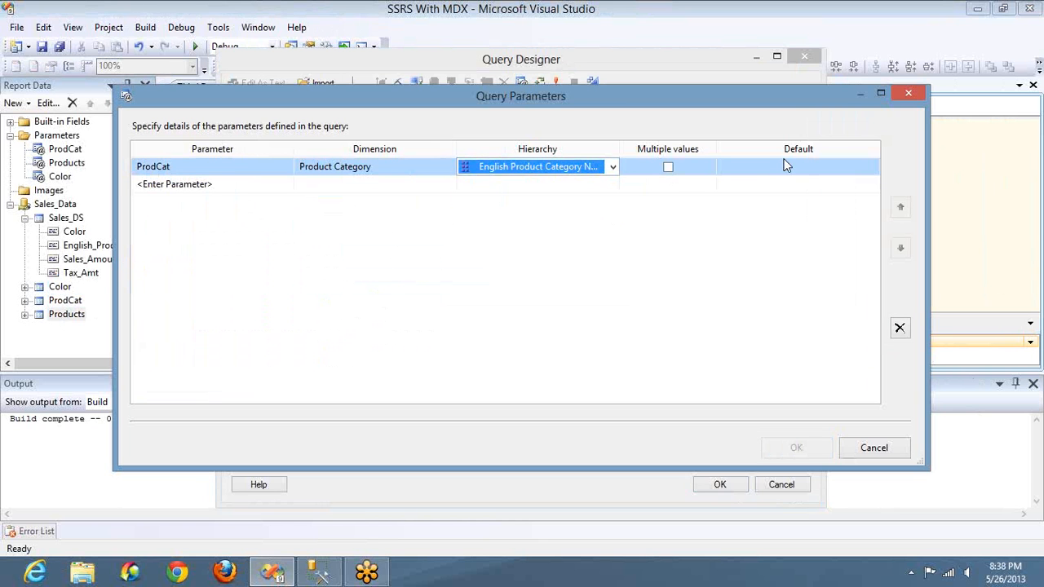
left_click(813, 165)
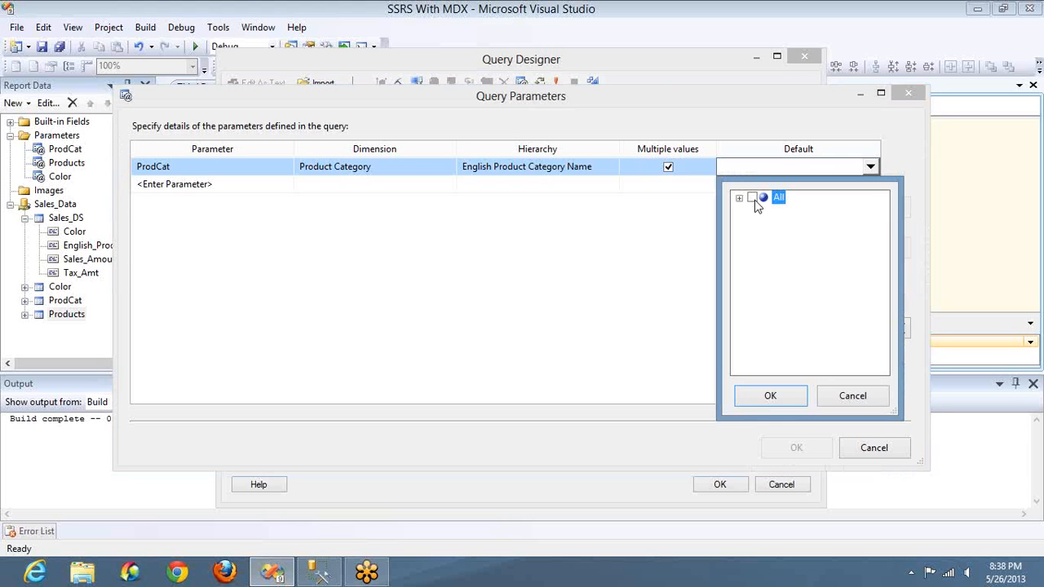
left_click(779, 399)
left_click(798, 449)
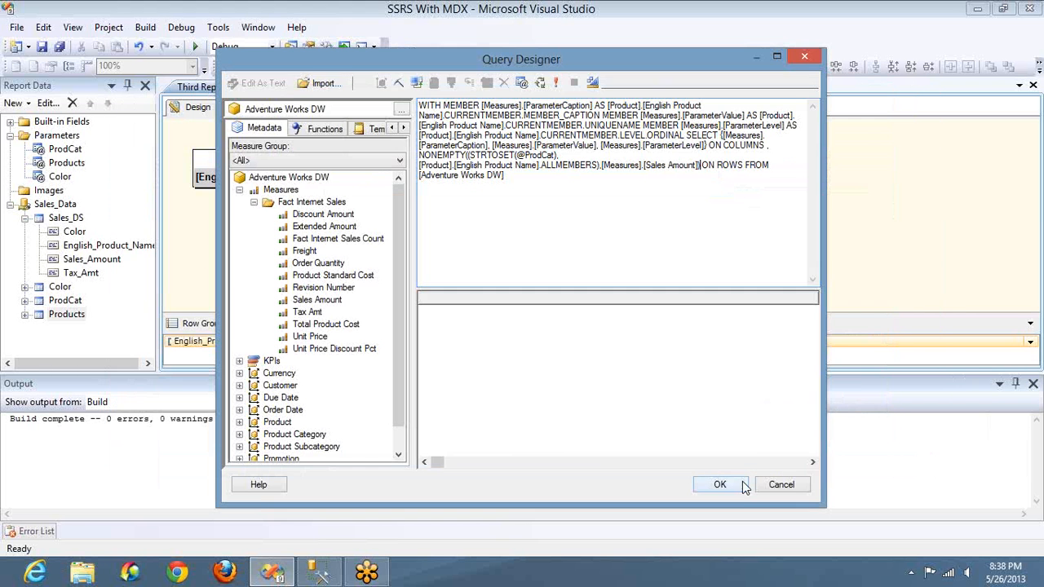
left_click(743, 486)
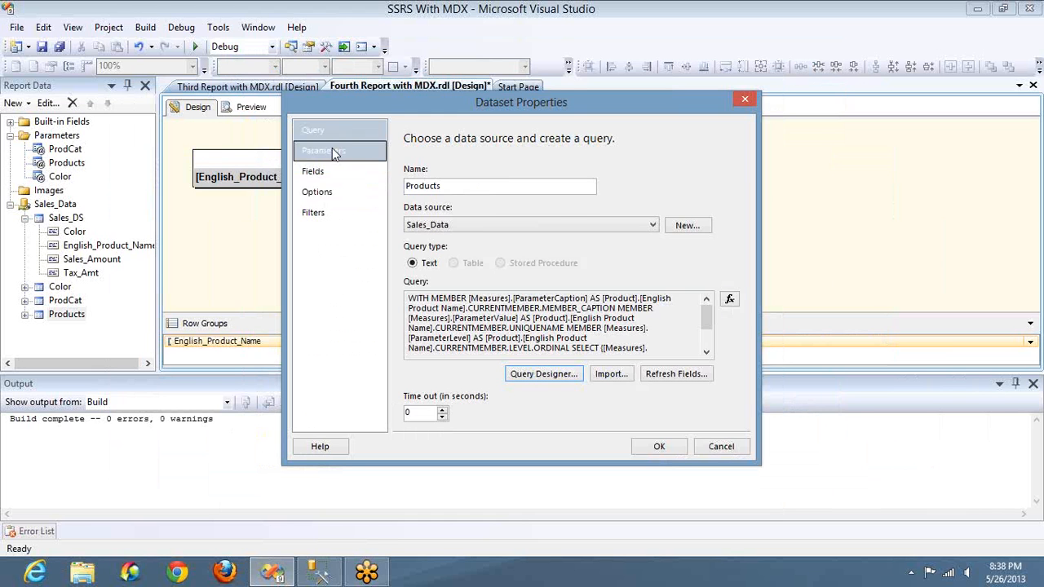
left_click(332, 149)
left_click(659, 446)
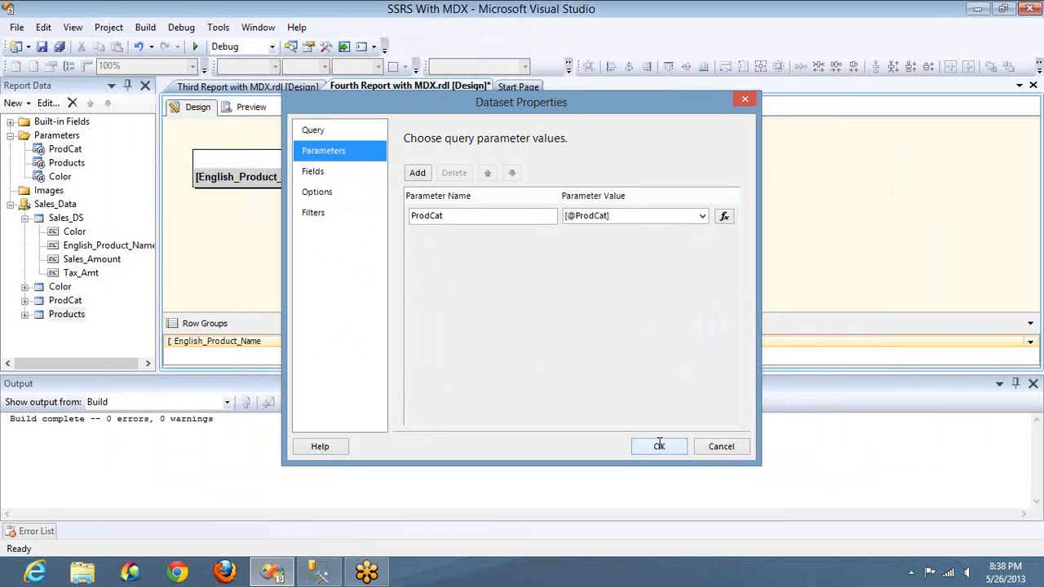
Step: Preview the report and choose only Accessories as Category and only Hitch Rack - 4-Bike as Products
left_click(252, 108)
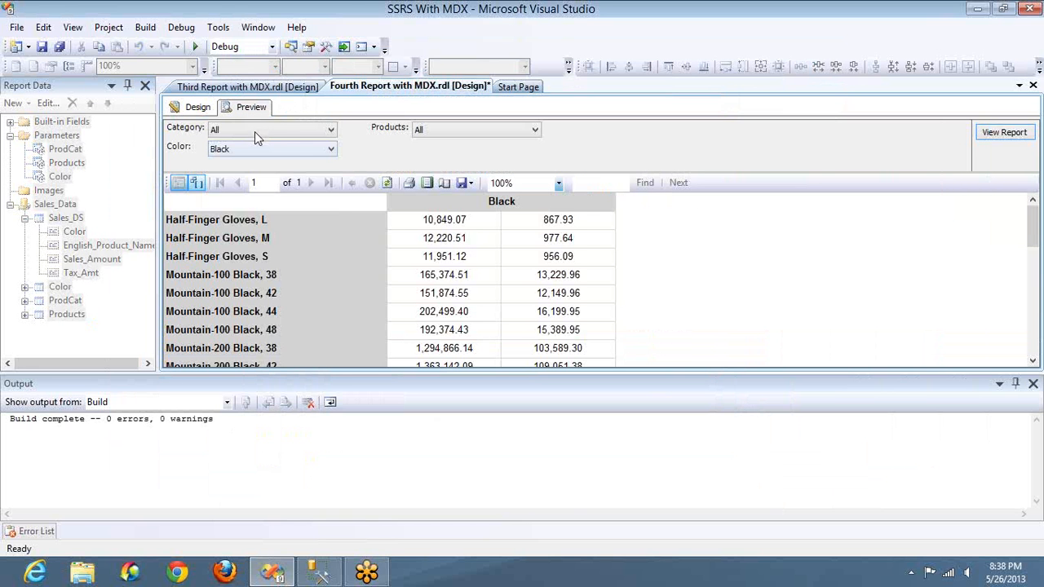
left_click(255, 131)
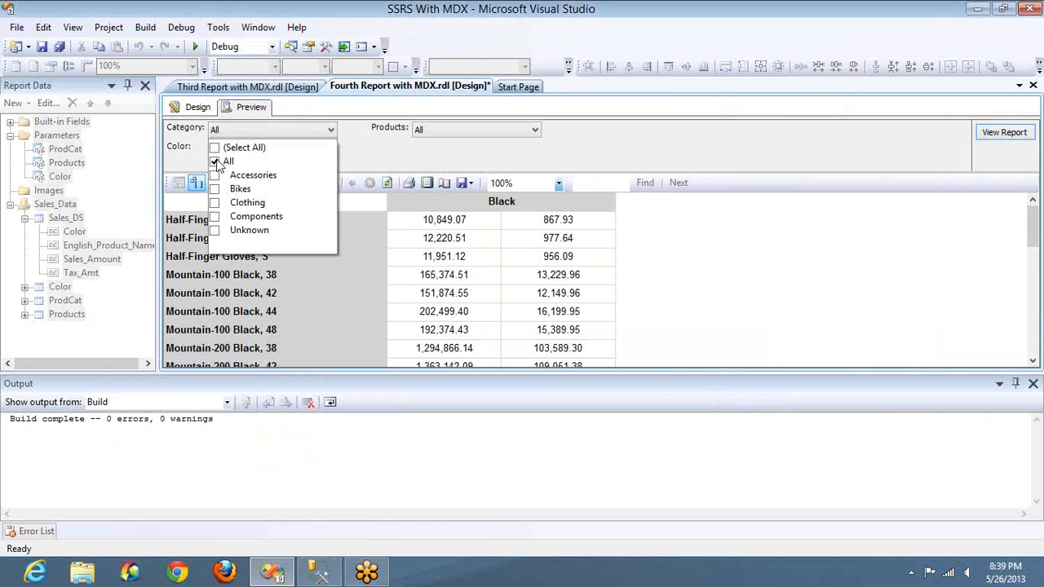
left_click(215, 161)
left_click(214, 175)
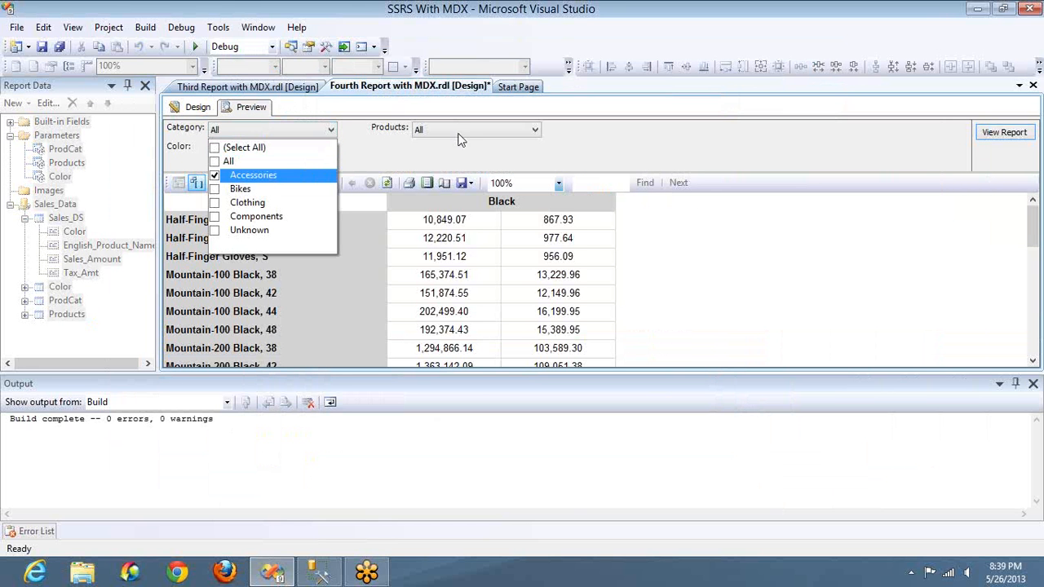
left_click(458, 134)
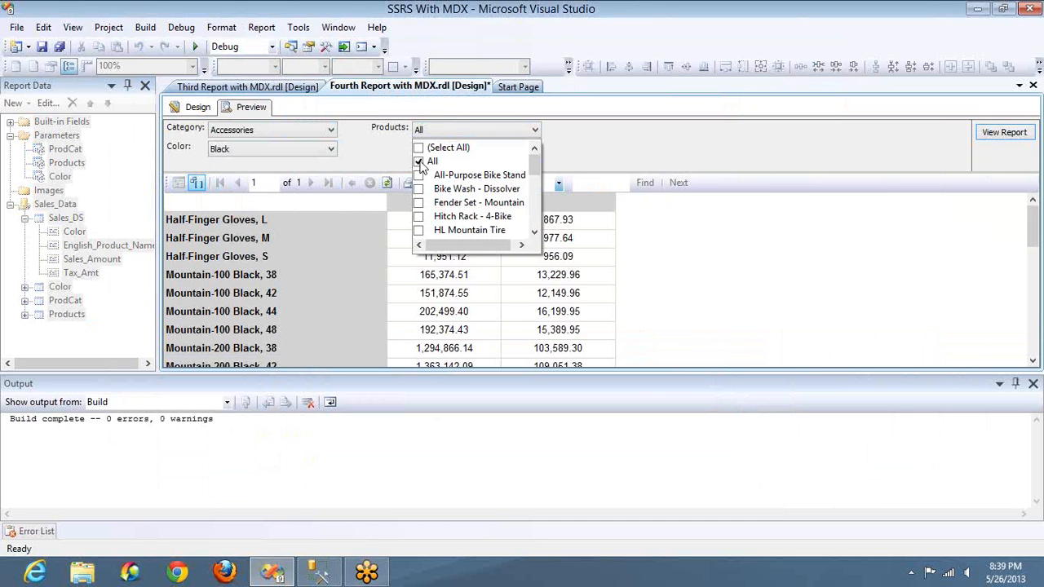
left_click(419, 162)
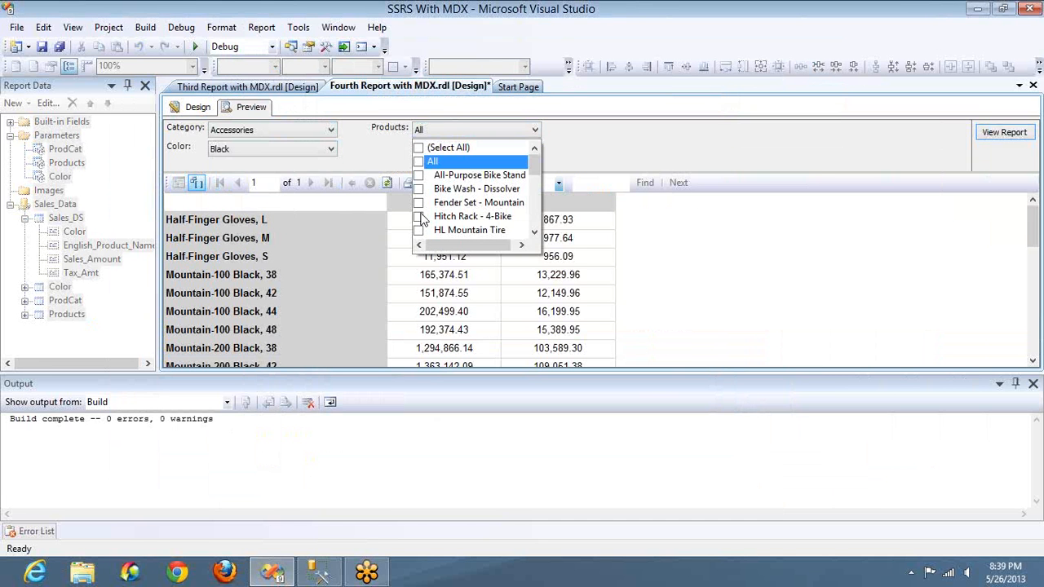
left_click(419, 217)
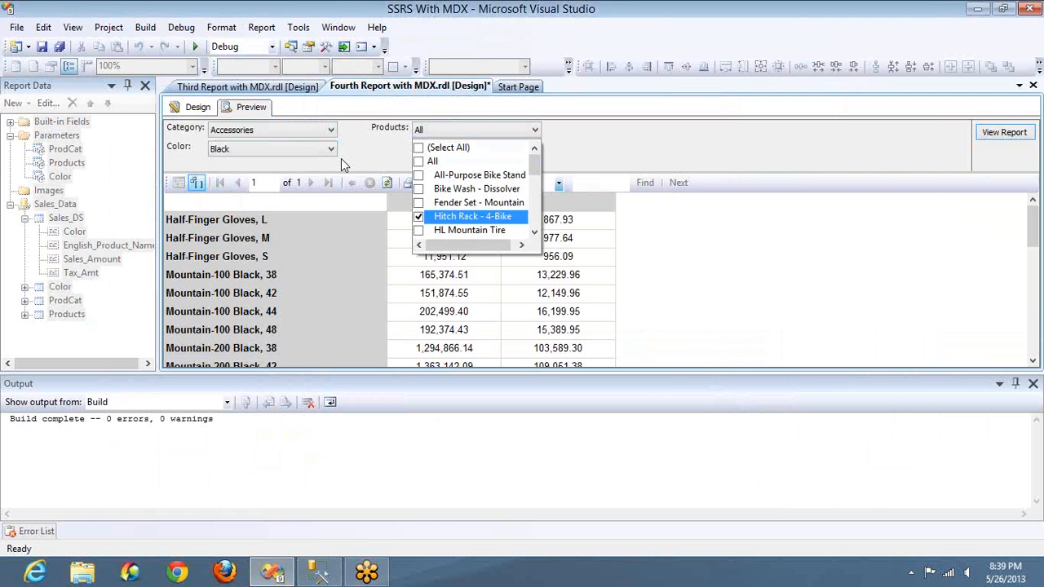
left_click(326, 156)
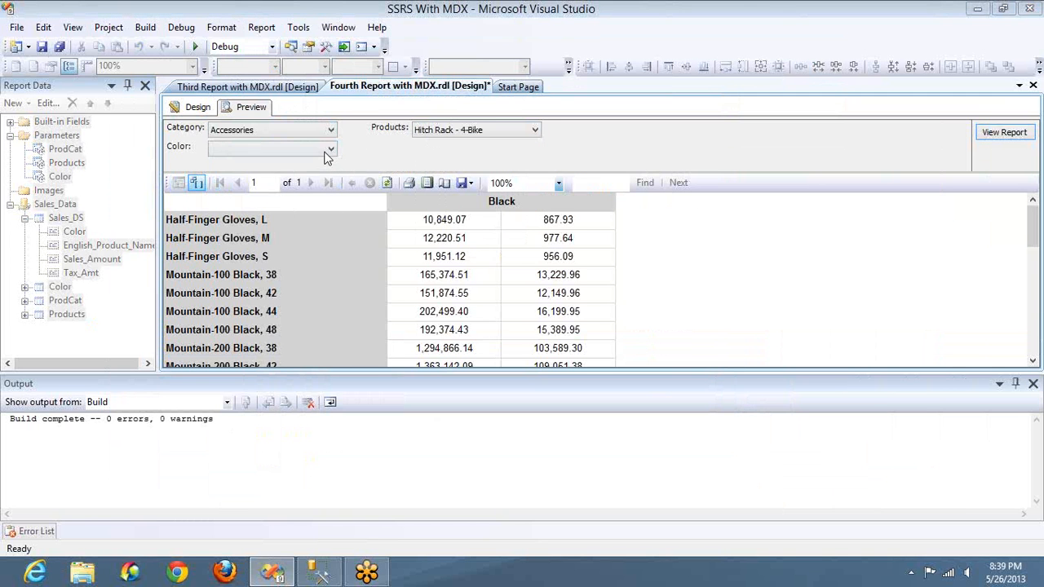
Step: Set Color to NA and run the report for the chosen product
left_click(328, 151)
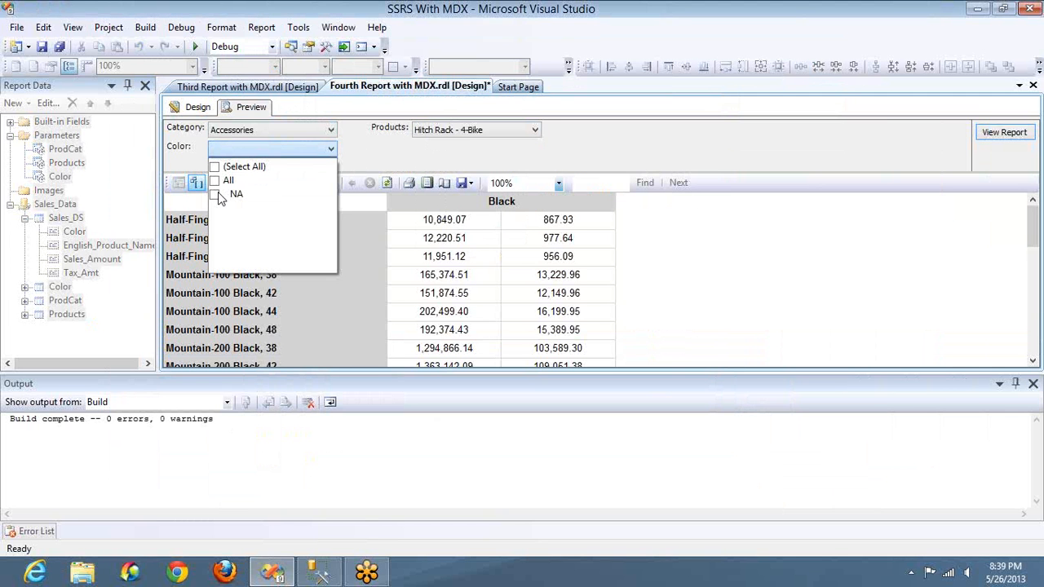
left_click(214, 194)
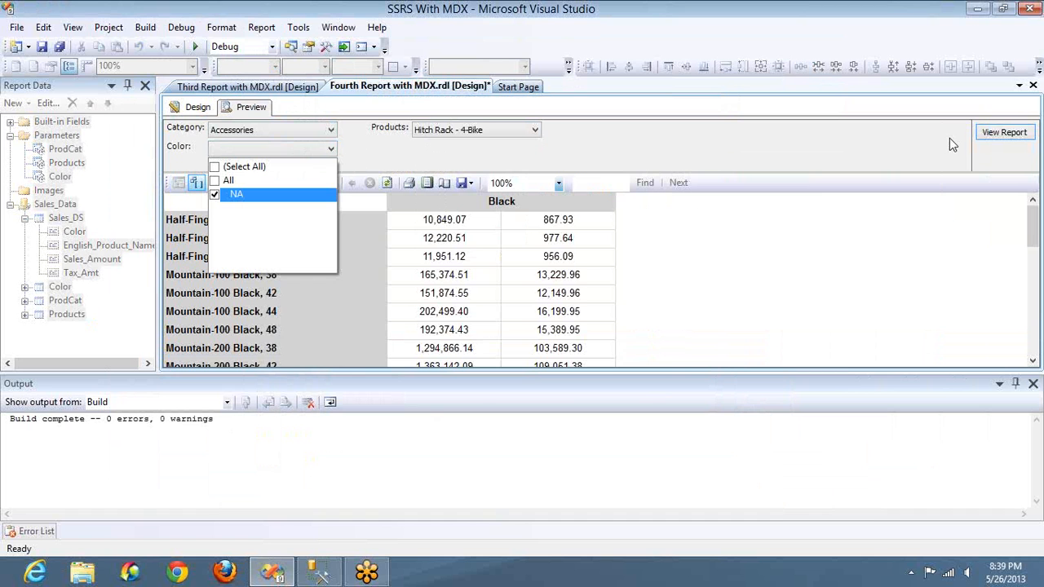
left_click(1003, 132)
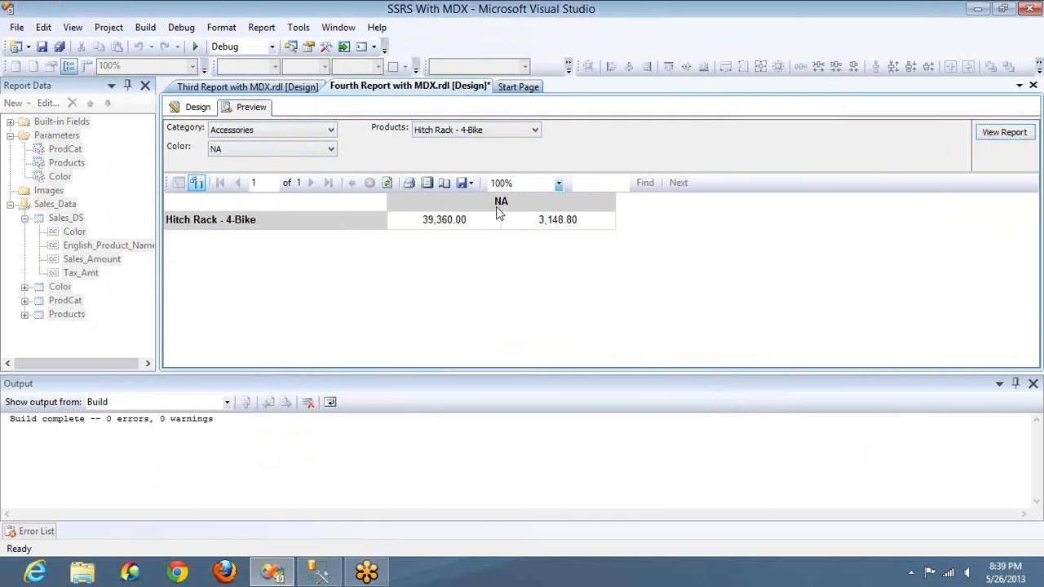
Step: Switch the Products selection to Fender Set - Mountain only, check the Color choices, and rerun the report with NA
left_click(438, 132)
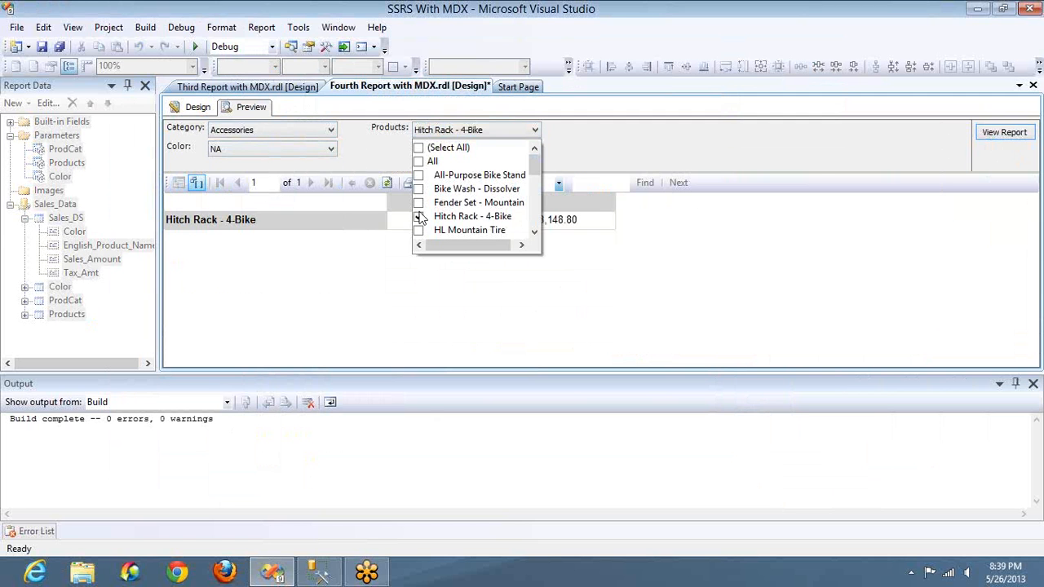
left_click(419, 217)
left_click(419, 203)
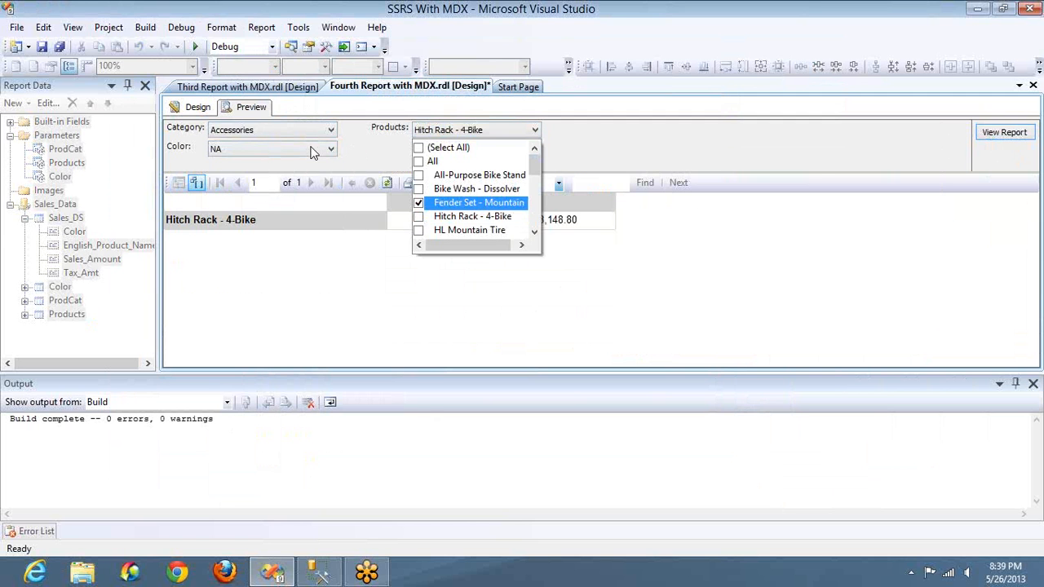
left_click(311, 148)
left_click(327, 151)
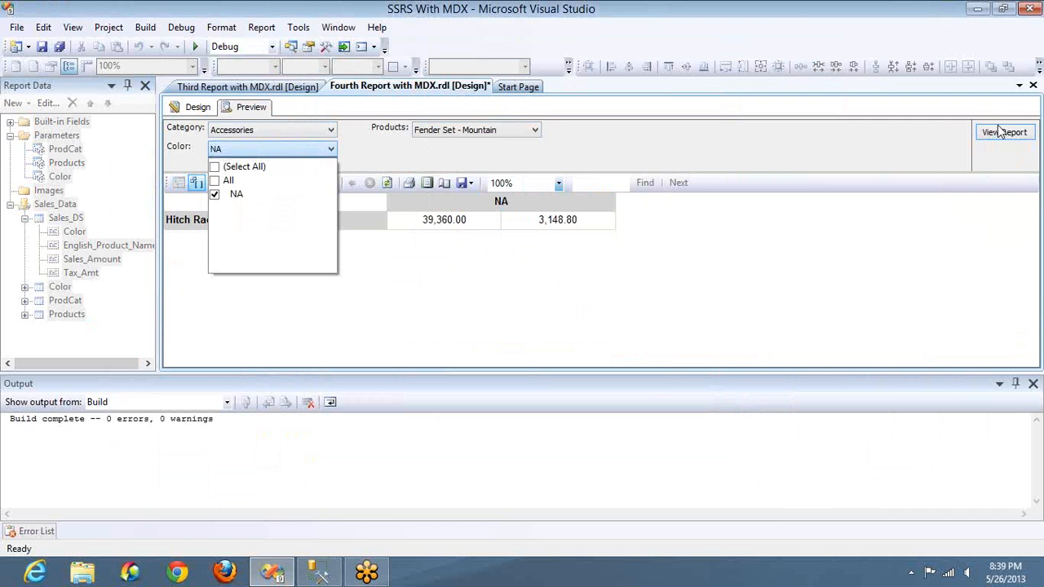
left_click(999, 133)
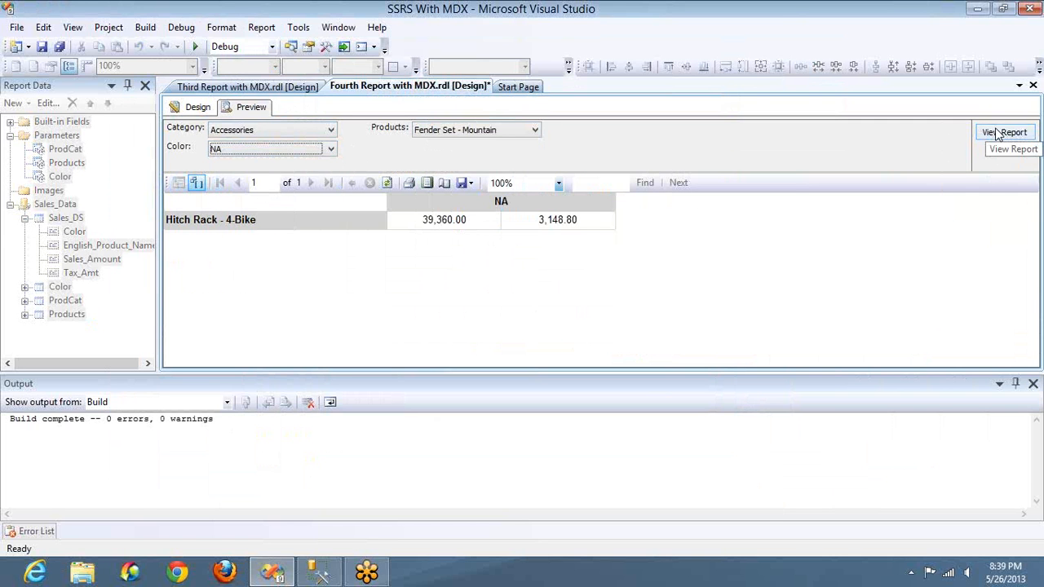
left_click(999, 133)
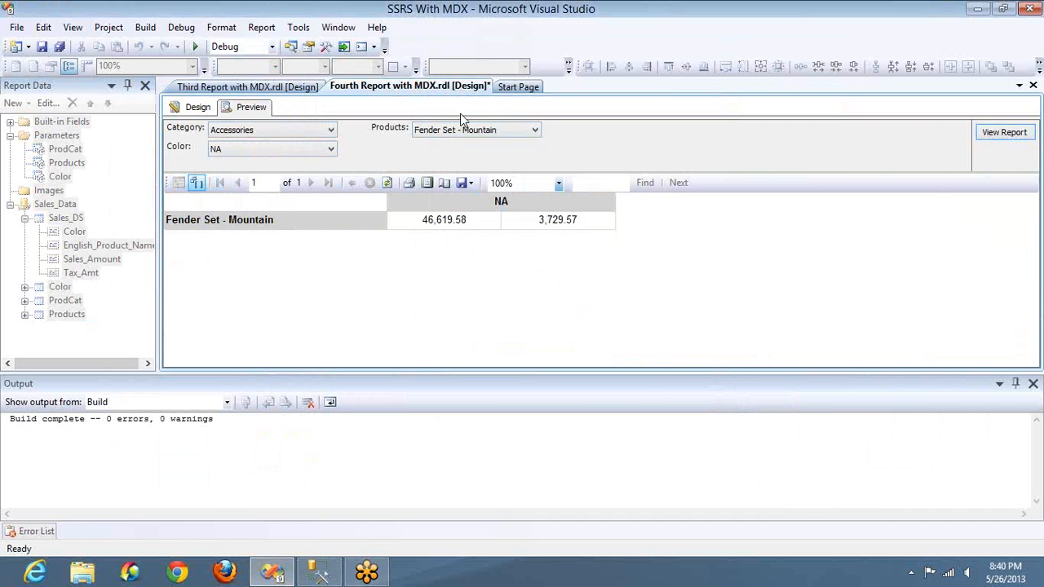
Step: Check the current selections in the report preview's Category and Products parameter lists
left_click(310, 131)
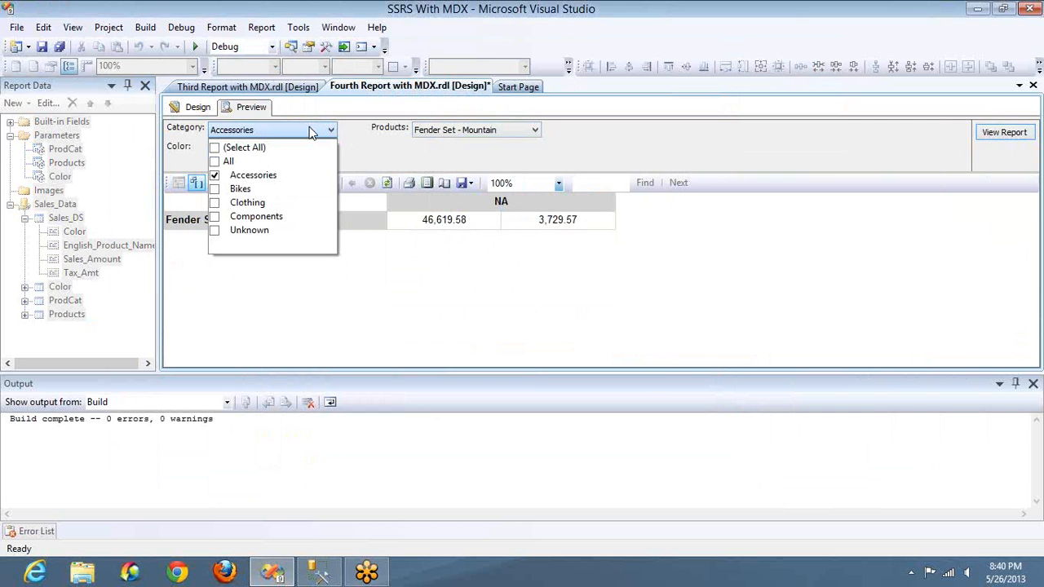
left_click(437, 134)
left_click(437, 135)
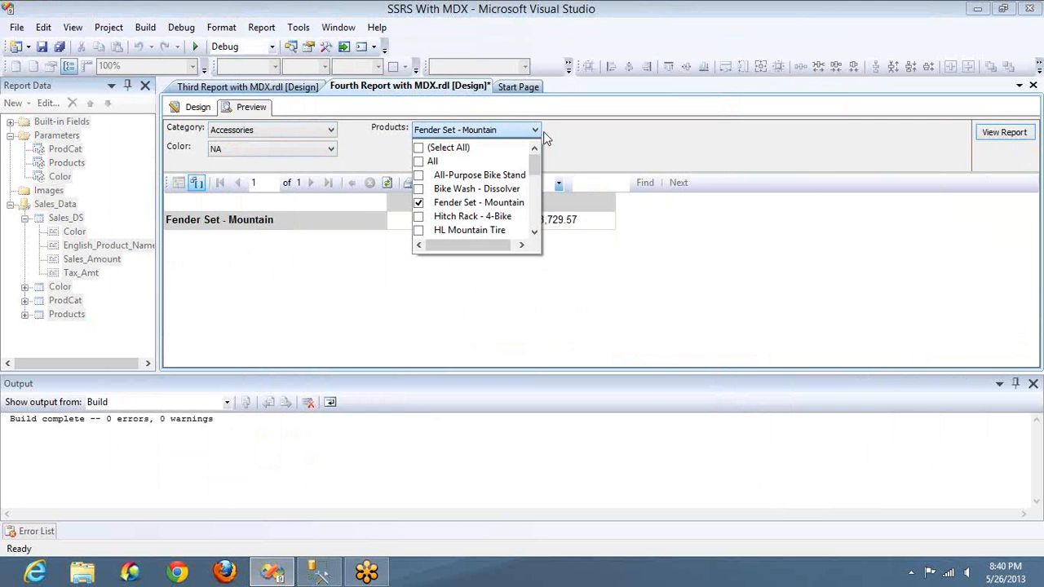
left_click(546, 138)
Step: Switch to SQL Server Management Studio, show Object Explorer and connect to the Database Engine with Windows Authentication
key("alt+Tab")
key("alt+Tab")
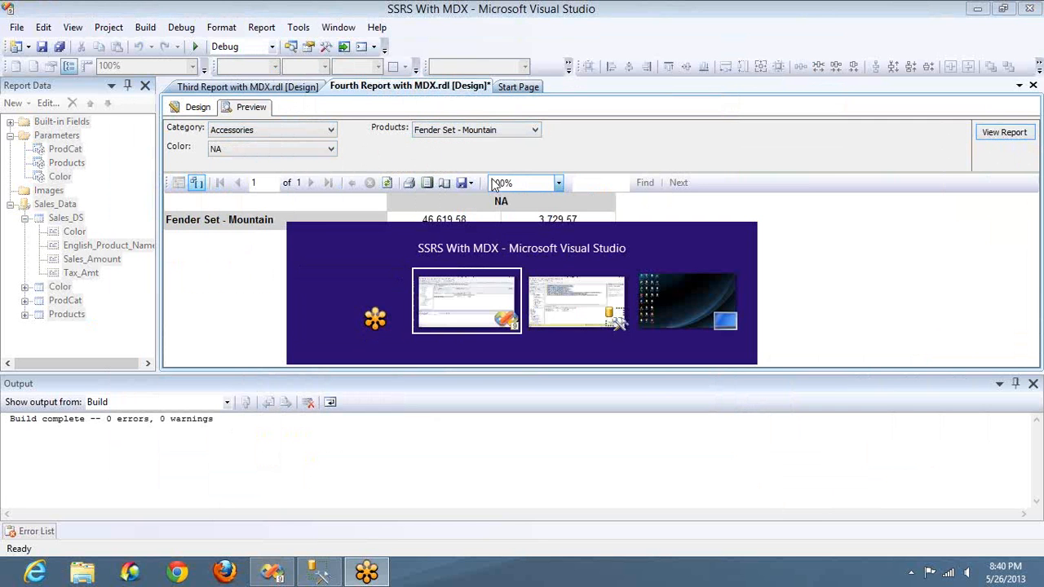
key("alt+Tab")
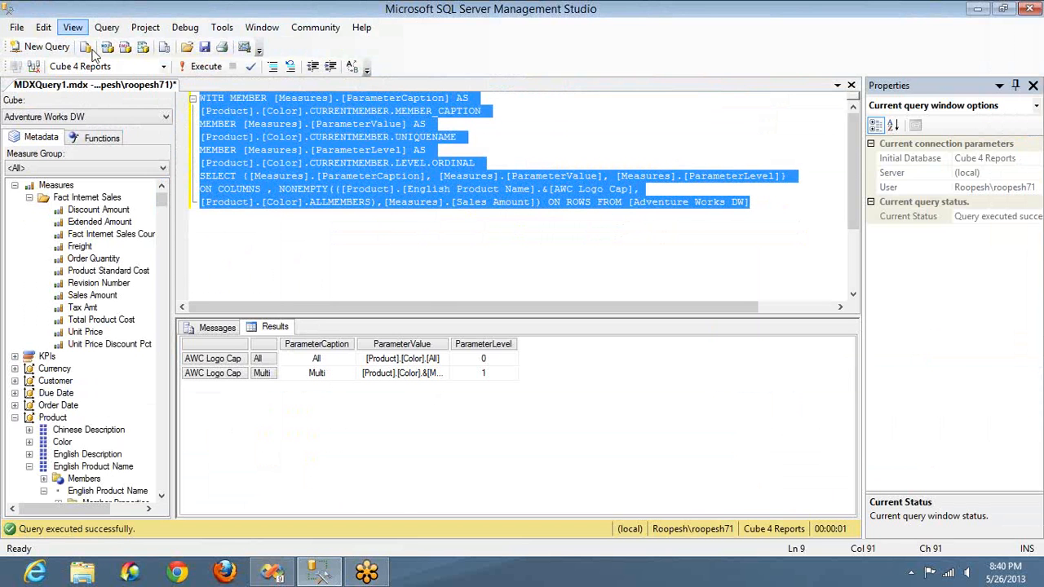
left_click(68, 31)
left_click(102, 46)
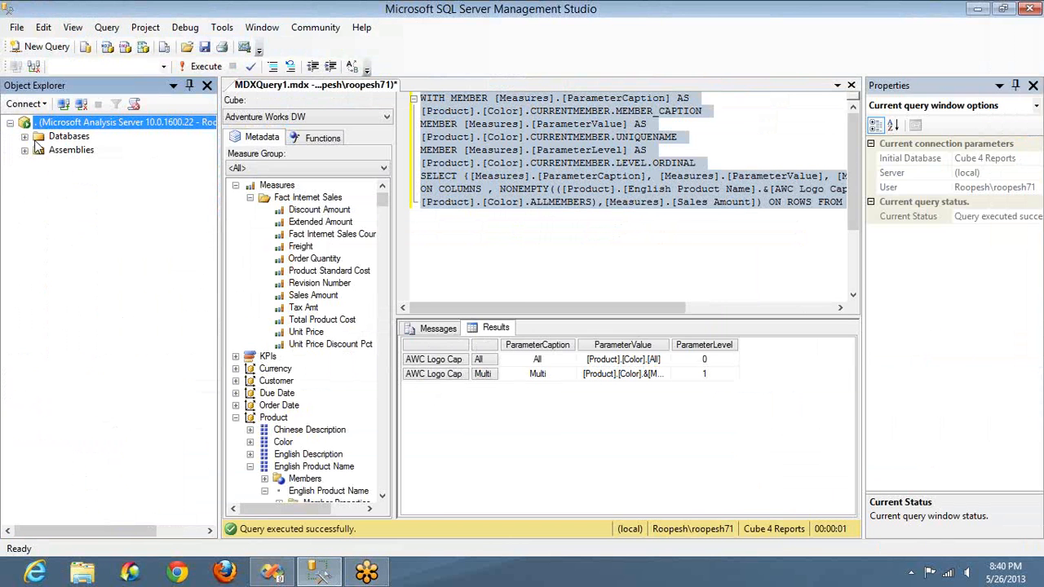
left_click(26, 103)
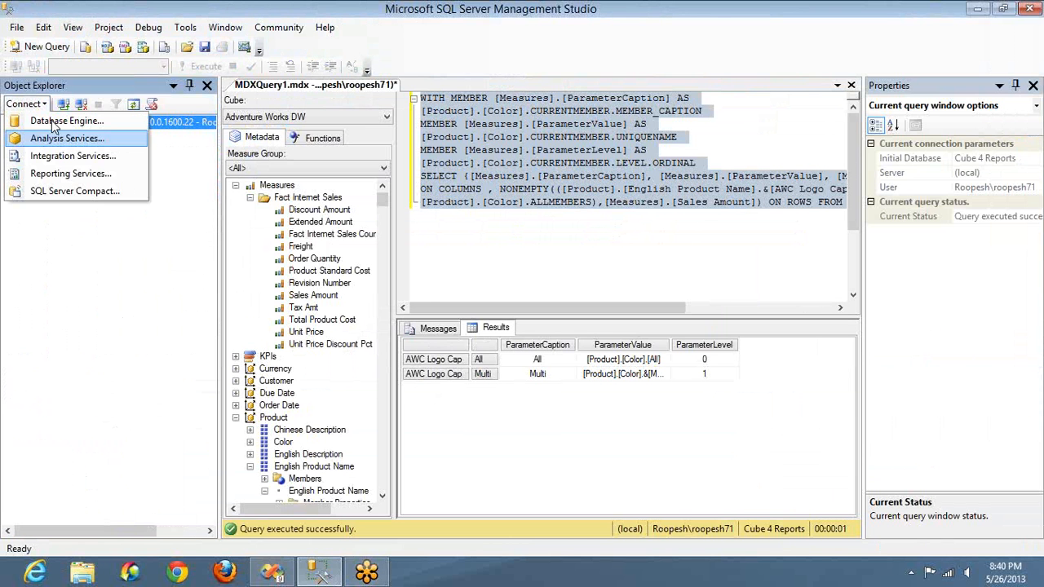
left_click(54, 122)
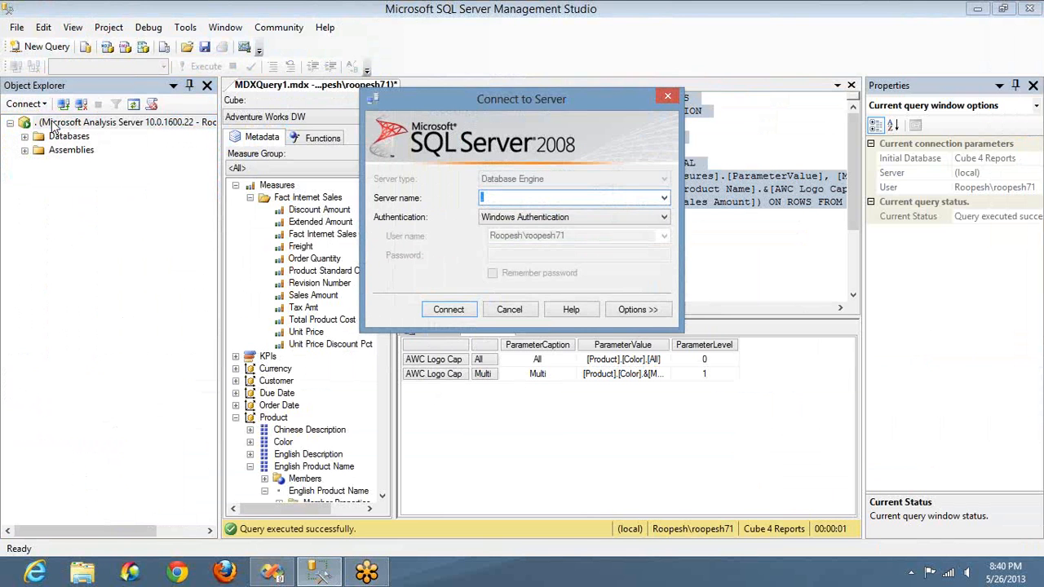
key("Return")
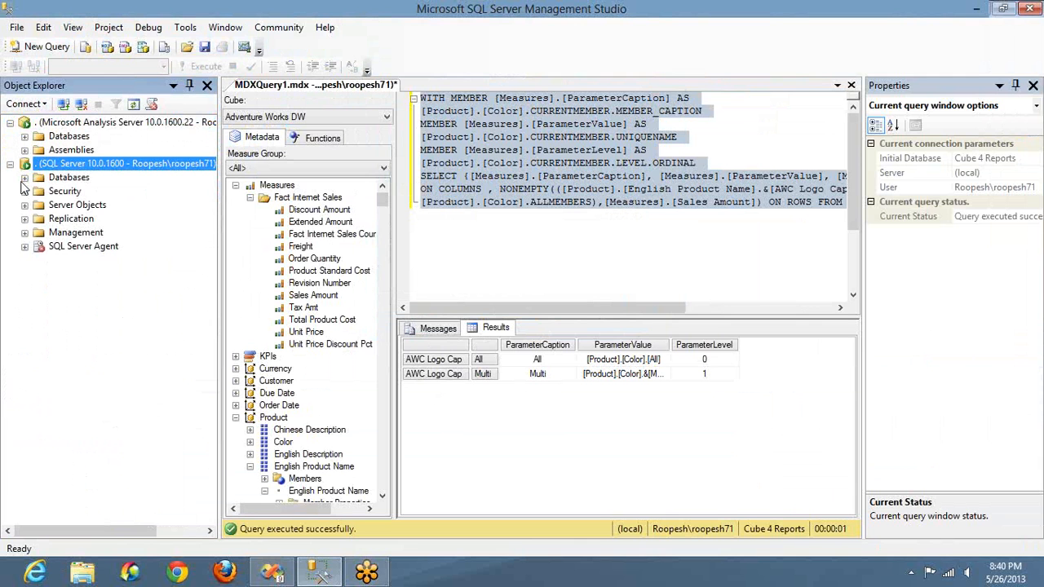
Step: Open a new query window on the AdventureWorksDW database of the Database Engine server
left_click(25, 177)
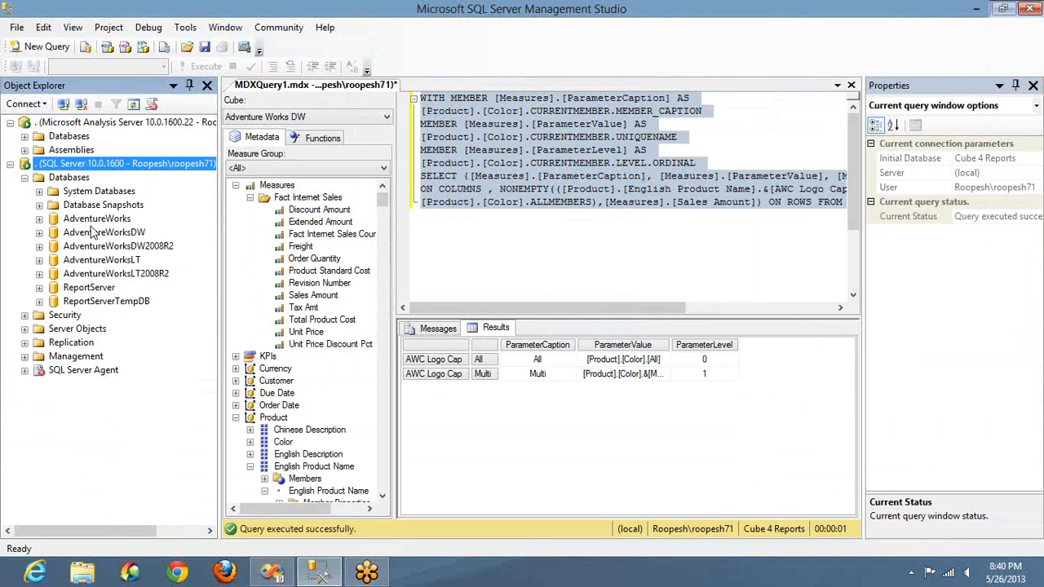
left_click(95, 232)
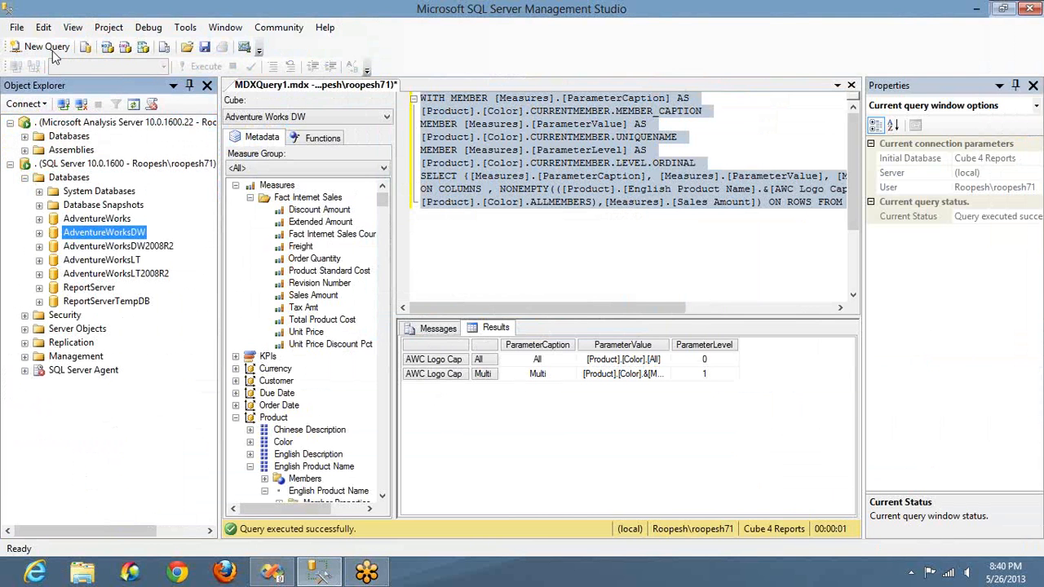
left_click(53, 50)
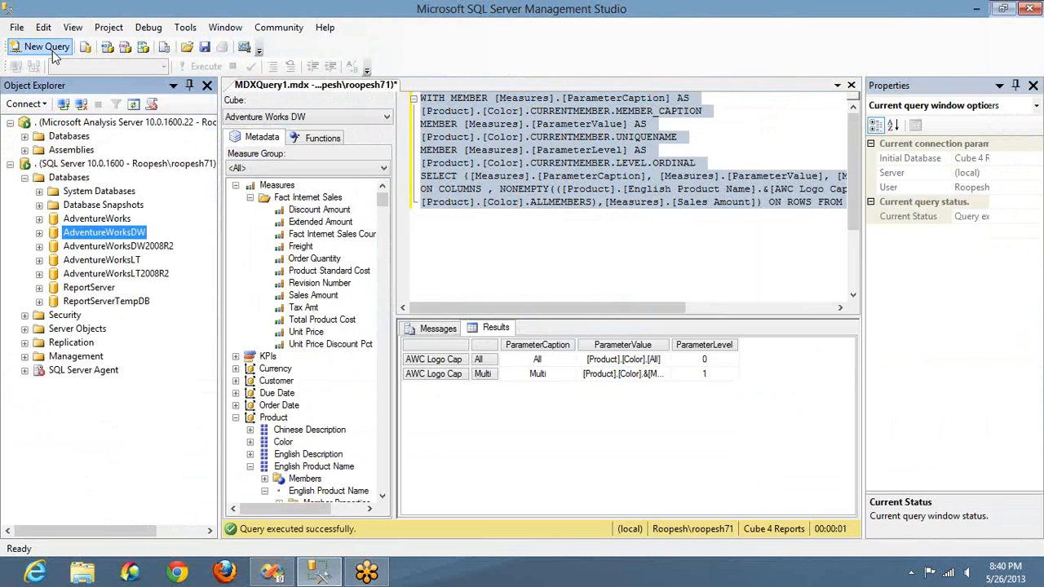
Step: Write a query line selecting all columns from DimProduct with the alias A
type("select ")
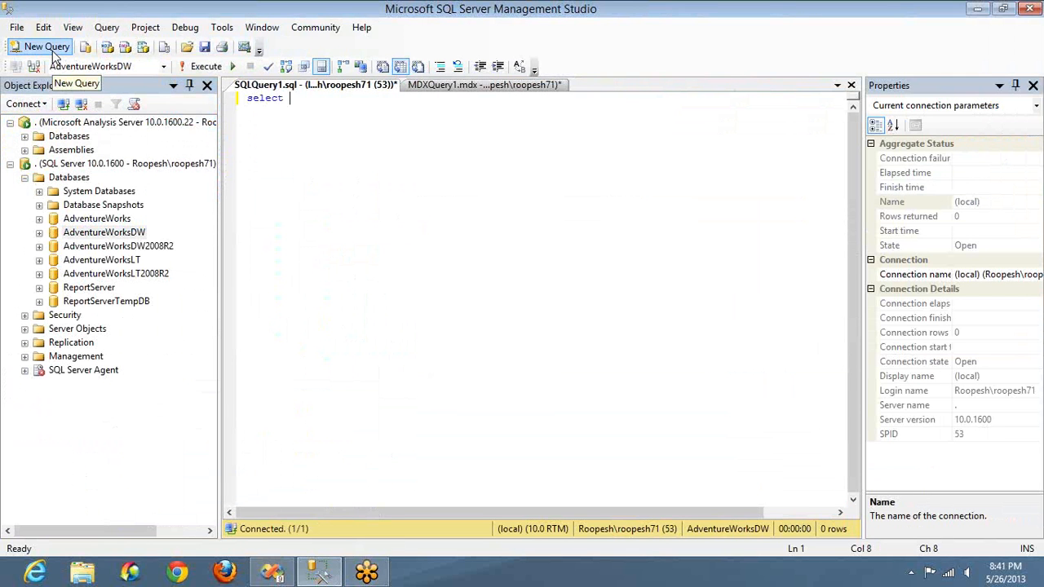
type("* from prodcuts")
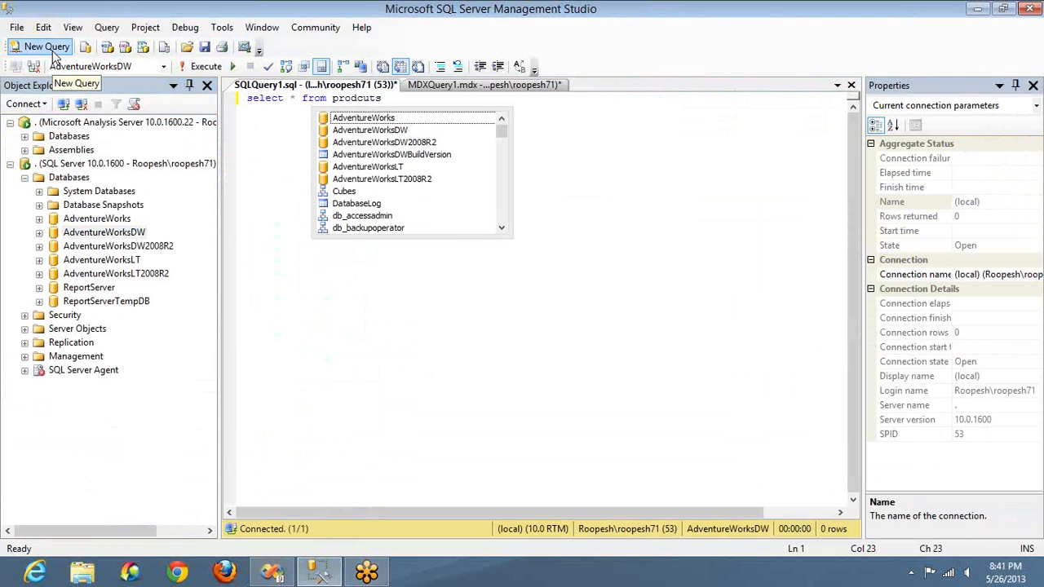
key("Escape")
key("ctrl+shift+Left")
type("pro")
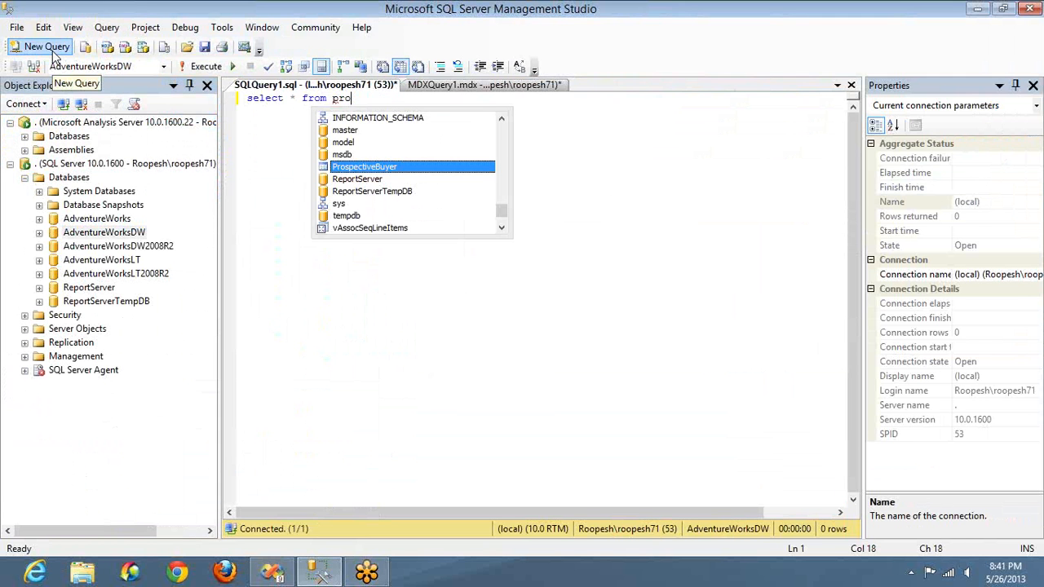
key("BackSpace")
key("BackSpace")
key("BackSpace")
type("dimp")
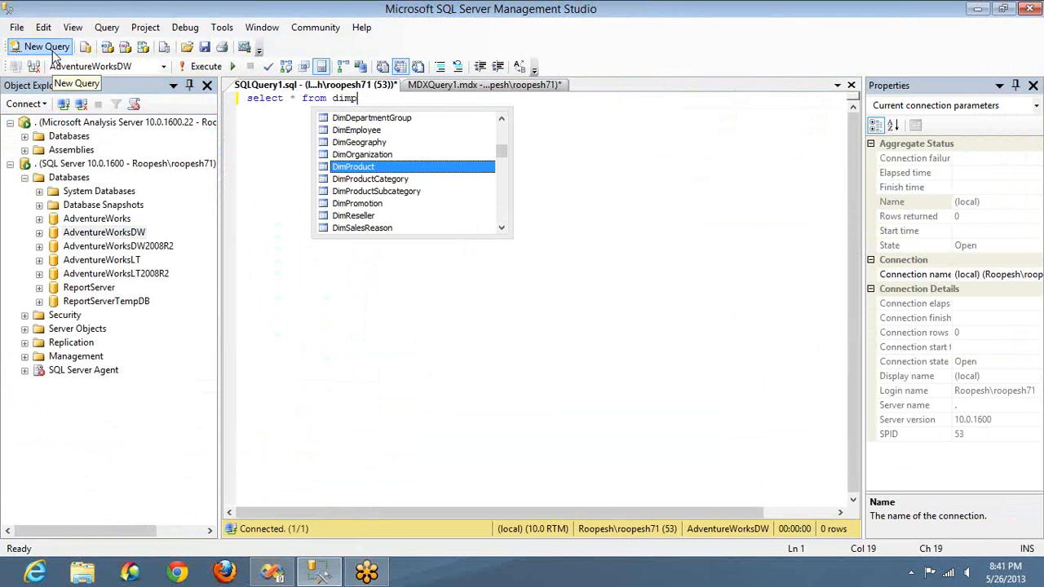
type(" A")
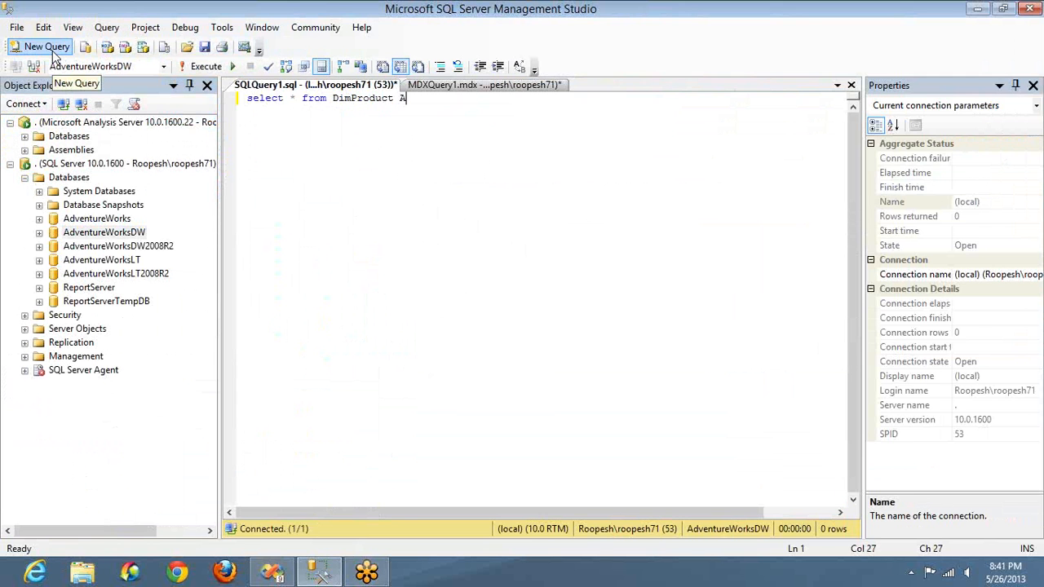
Step: Start an inner join to the DimProductSubcategory table on a second query line
key("Return")
type("inner join di")
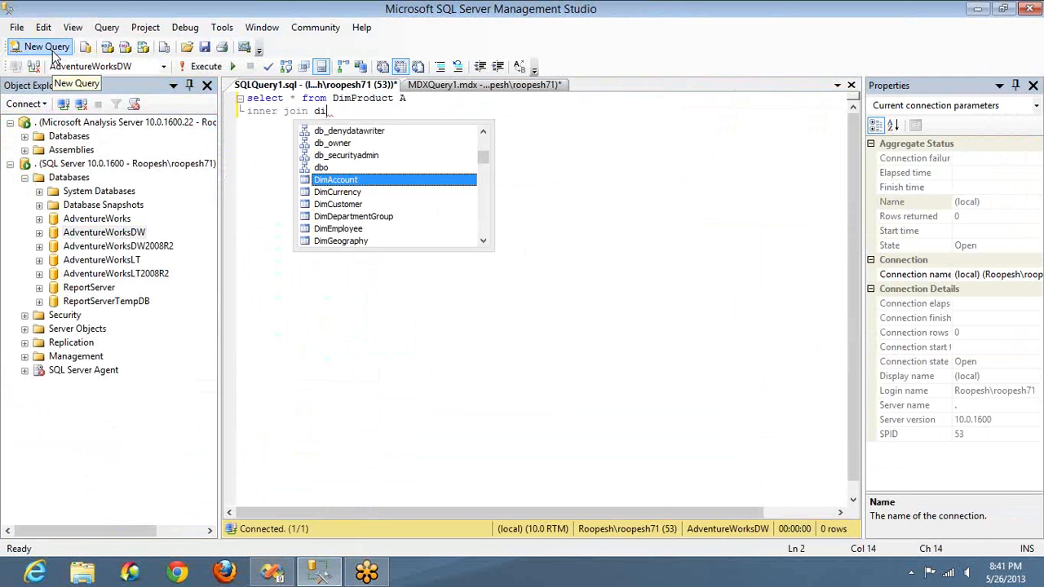
type("mpr")
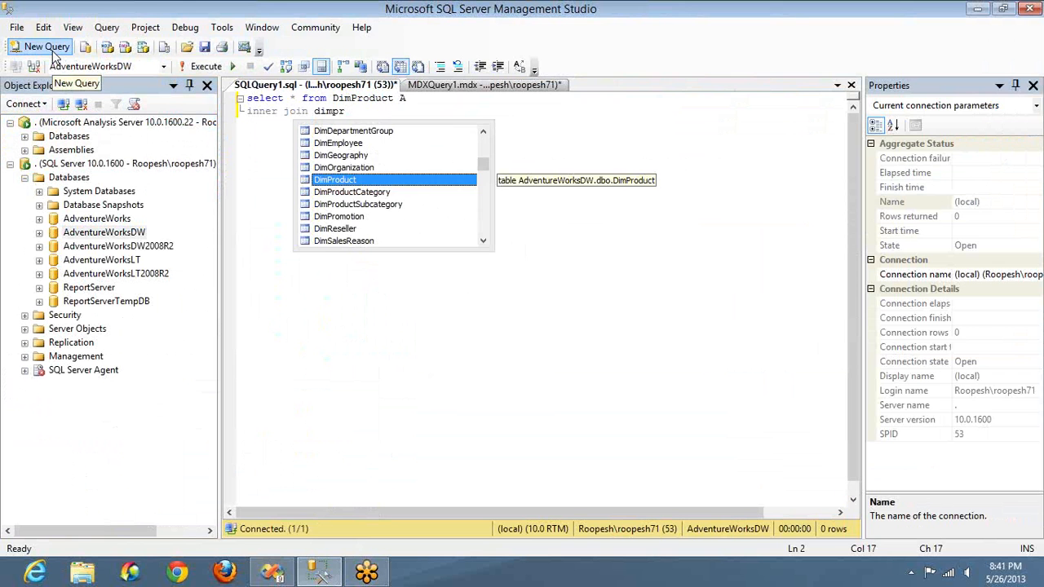
key("Down")
key("space")
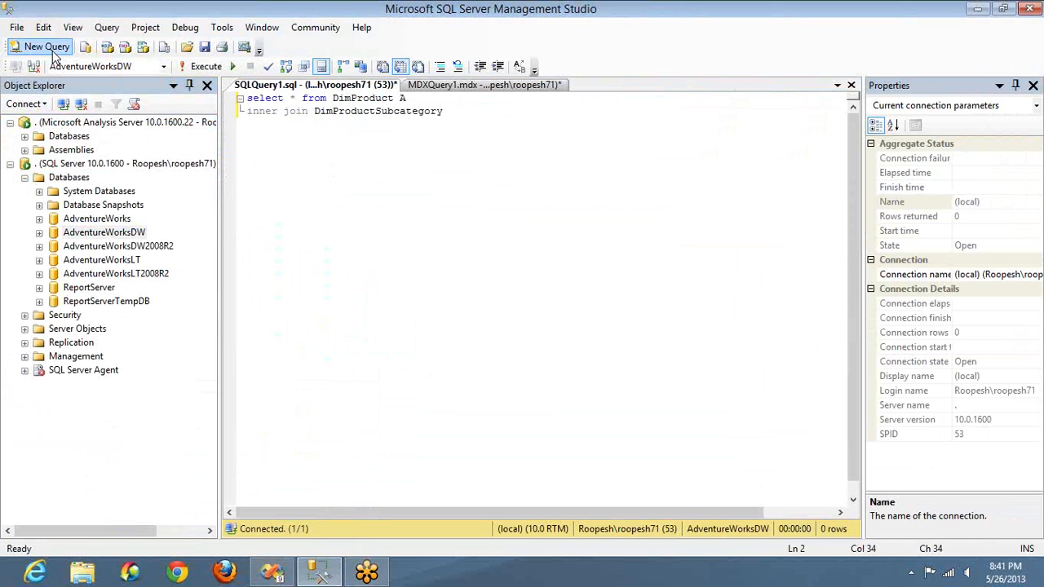
Step: Alias the subcategory table as B and join it on A.ProductKey = B.ProductSubcategoryKey
type("B on A.")
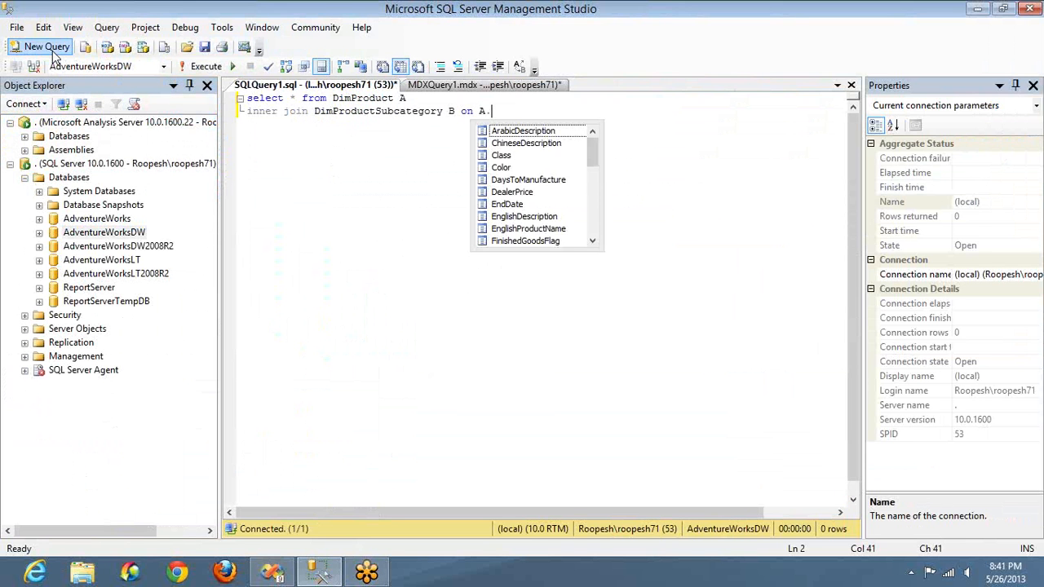
type("pro")
key("Down")
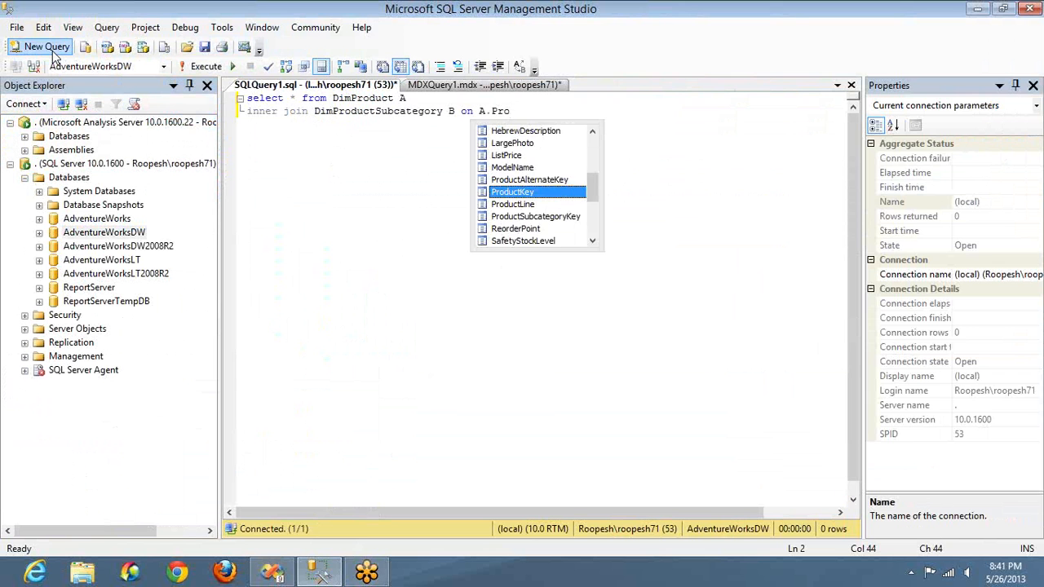
key("space")
type("= B.")
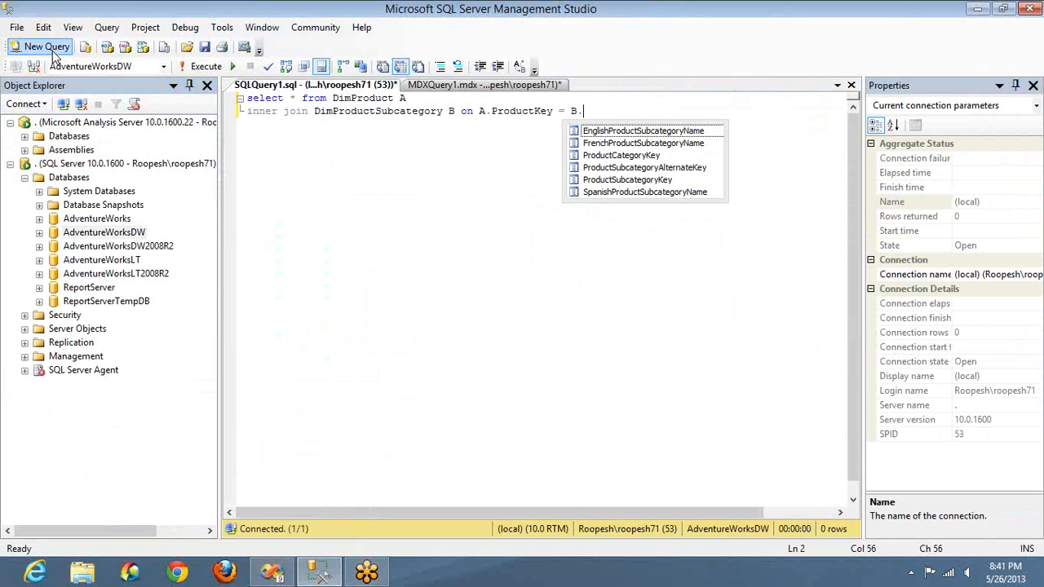
type("Pro")
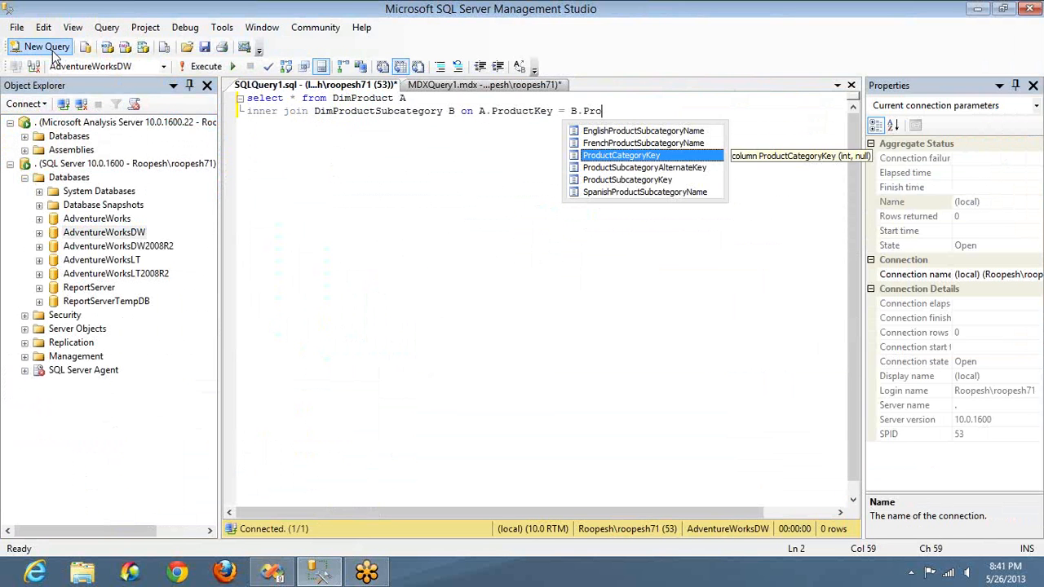
key("Down")
key("Down")
key("Tab")
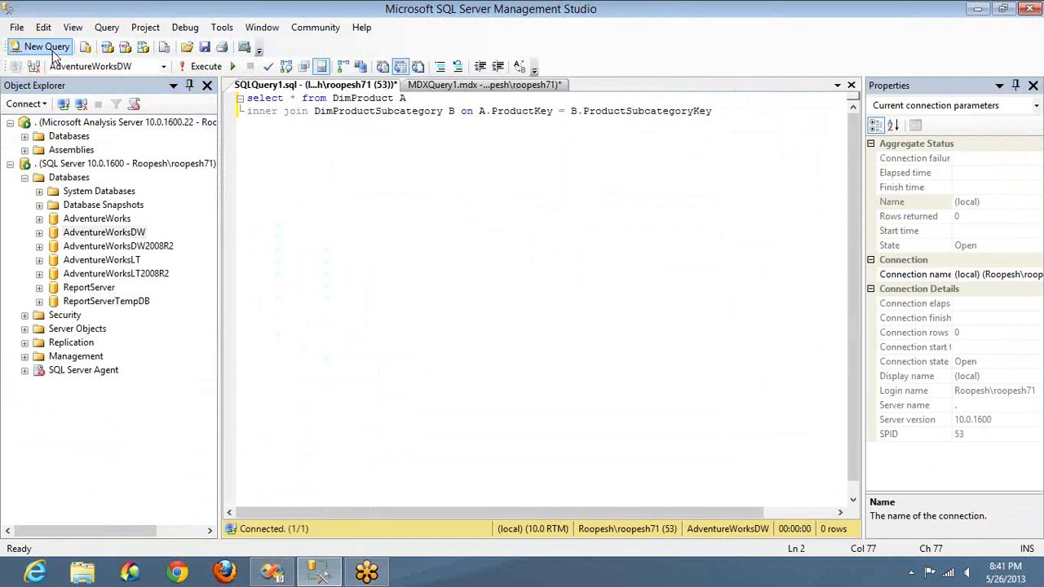
Step: Duplicate the DimProductSubcategory join line onto a third query line
key("shift+Home")
key("ctrl+c")
key("End")
key("Return")
key("ctrl+v")
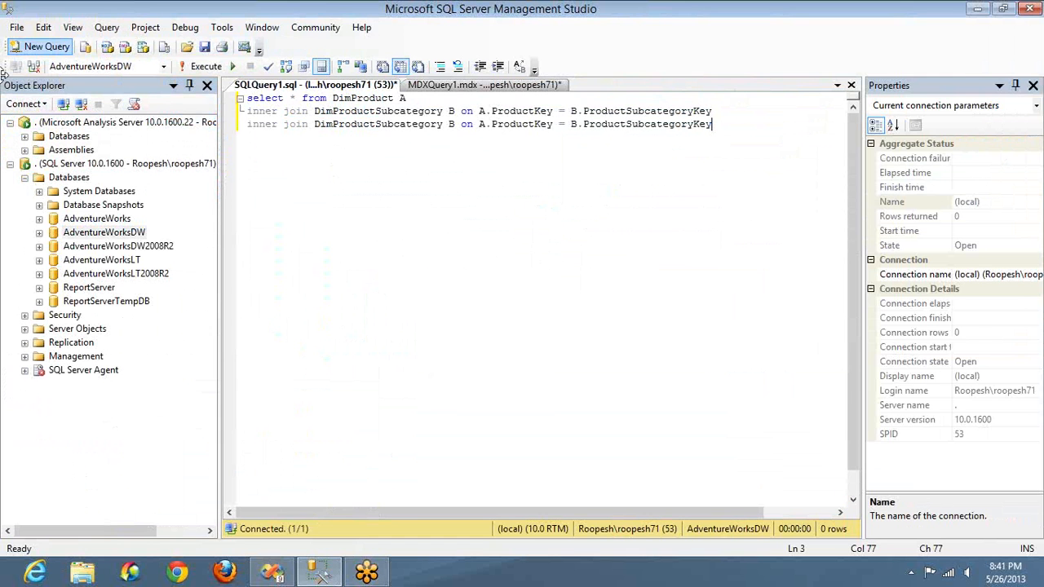
Step: Change the joined table on the third line to DimProductcategory with the alias C
left_click(383, 125)
key("Left")
key("Delete")
key("Delete")
key("Delete")
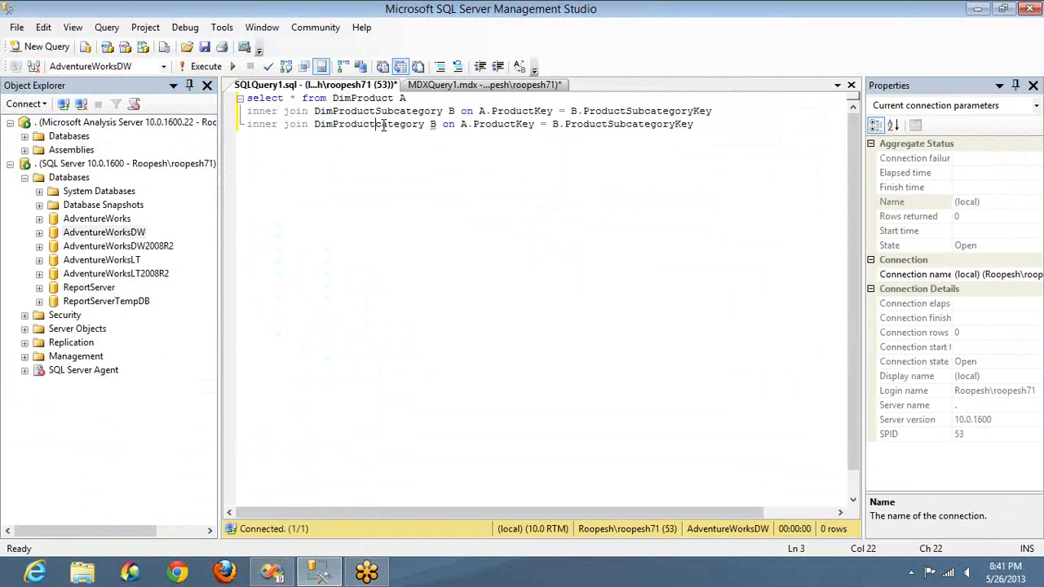
key("ctrl+Right")
key("ctrl+Right")
key("BackSpace")
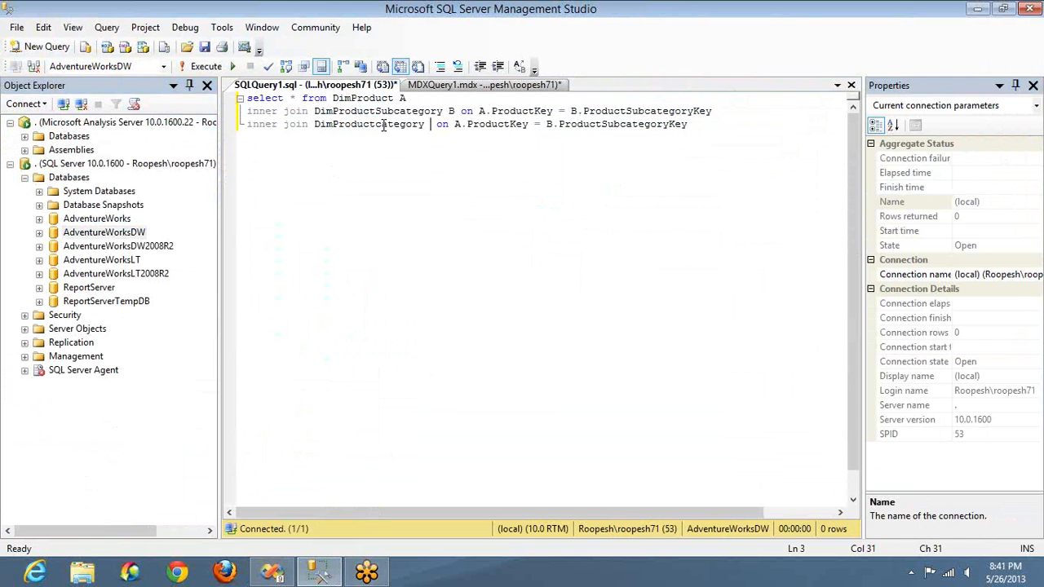
type("C")
Step: Set the first key of the third line's join condition to C.ProductCategoryKey
key("ctrl+Right")
key("Delete")
type("C")
key("Right")
key("ctrl+shift+Right")
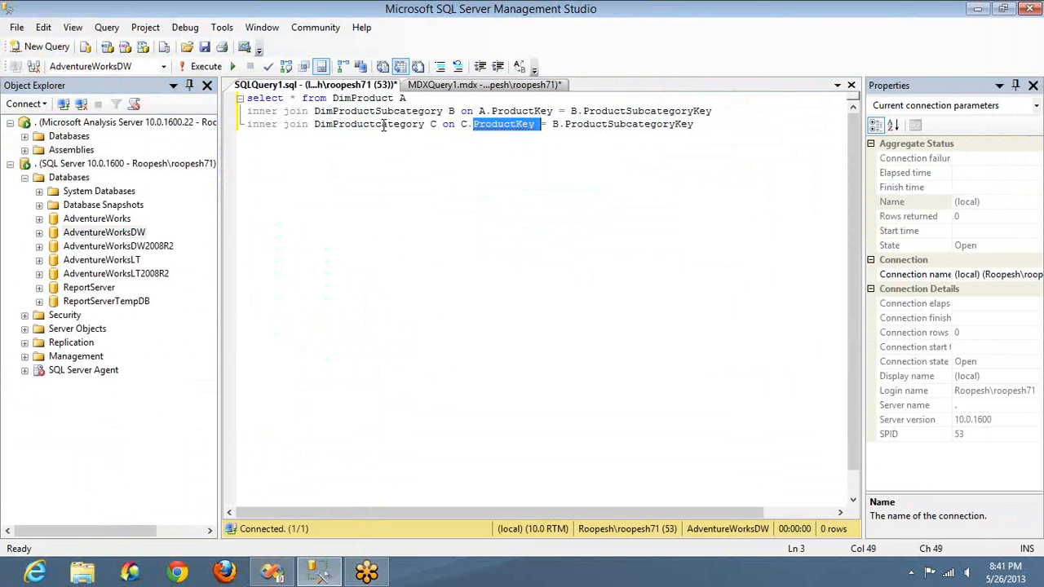
key("shift+Left")
type("Pr")
key("Down")
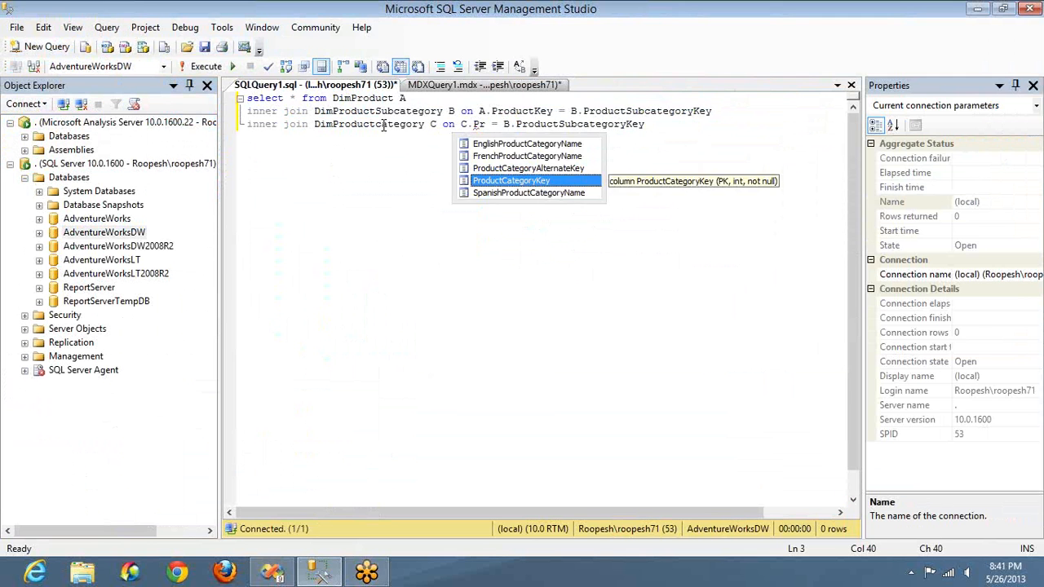
key("Tab")
Step: Set the matching key of the category join to B.ProductCategoryKey and run the query
key("ctrl+Right")
key("ctrl+Right")
key("ctrl+Right")
key("ctrl+shift+Right")
type("Pr")
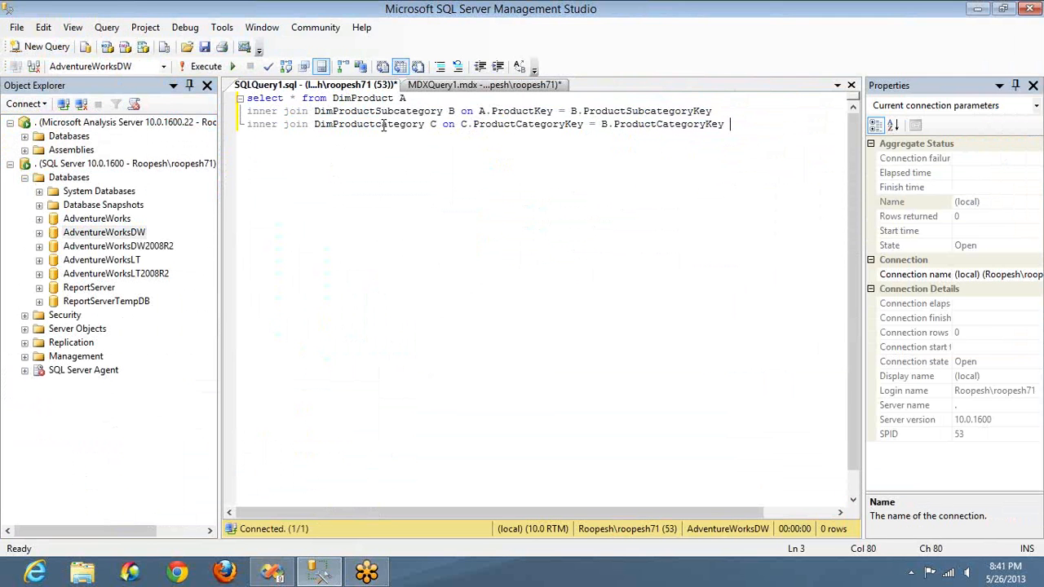
key("F5")
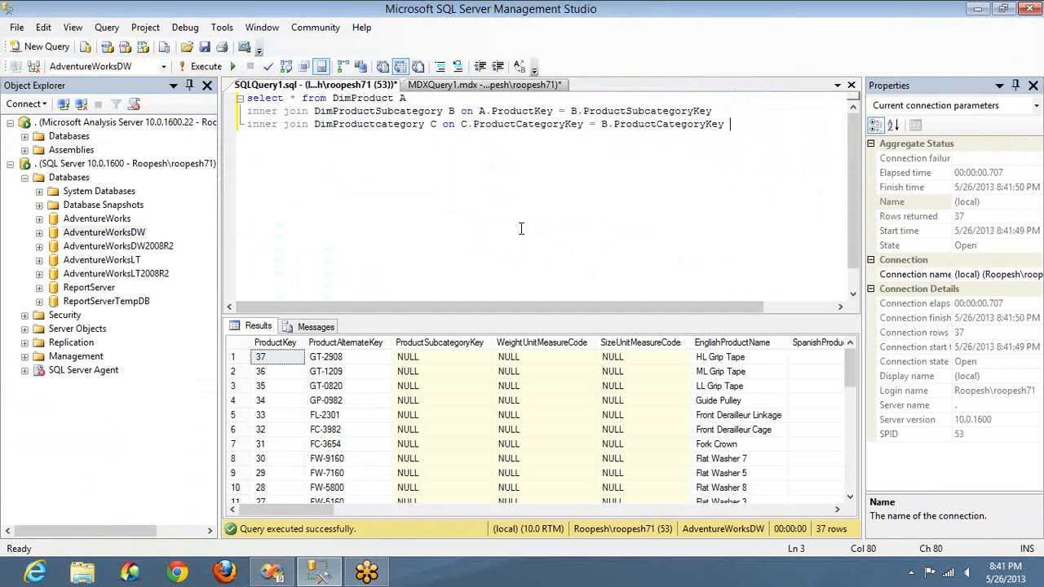
Step: Try replacing B's ProductSubcategoryKey with ProductKey in the first join condition, and undo the replacement
double_click(536, 111)
key("ctrl+c")
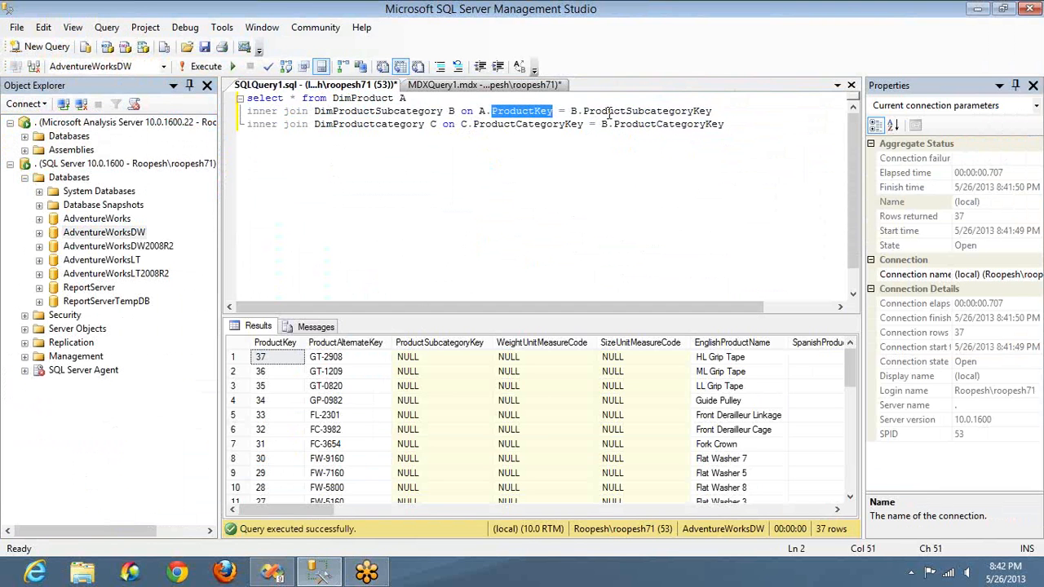
double_click(608, 113)
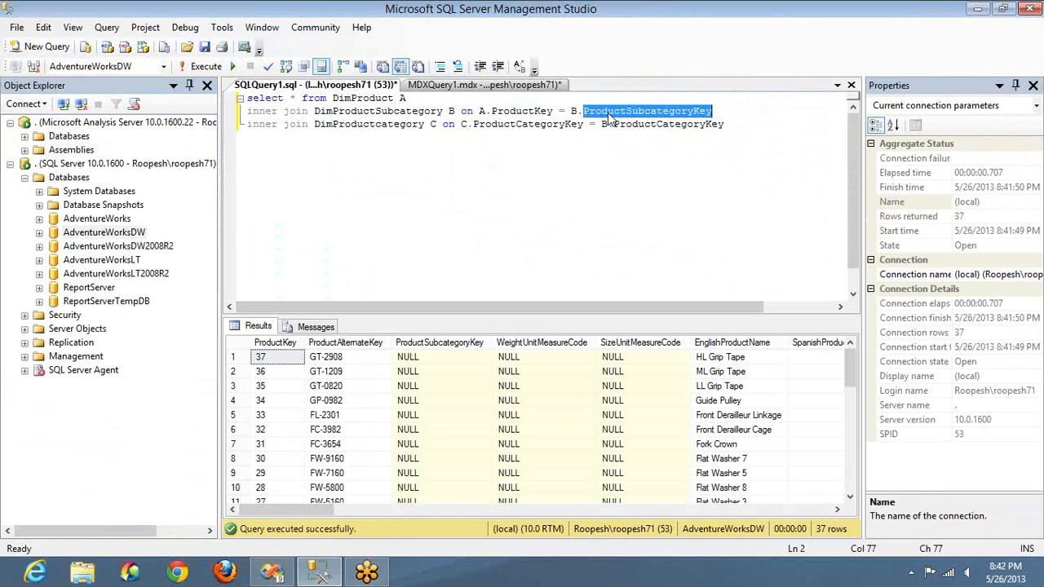
key("ctrl+v")
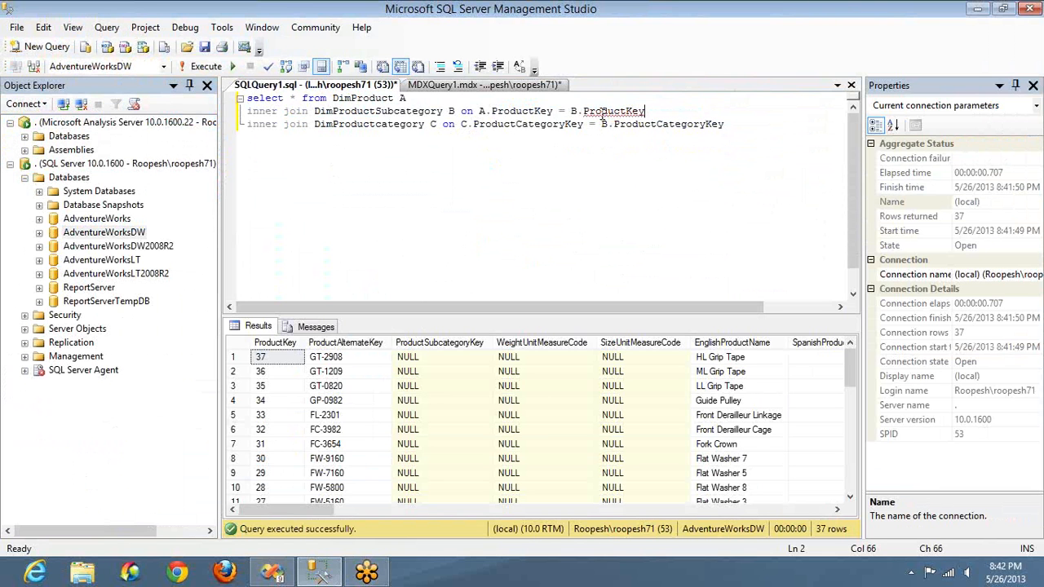
key("ctrl+z")
key("ctrl+c")
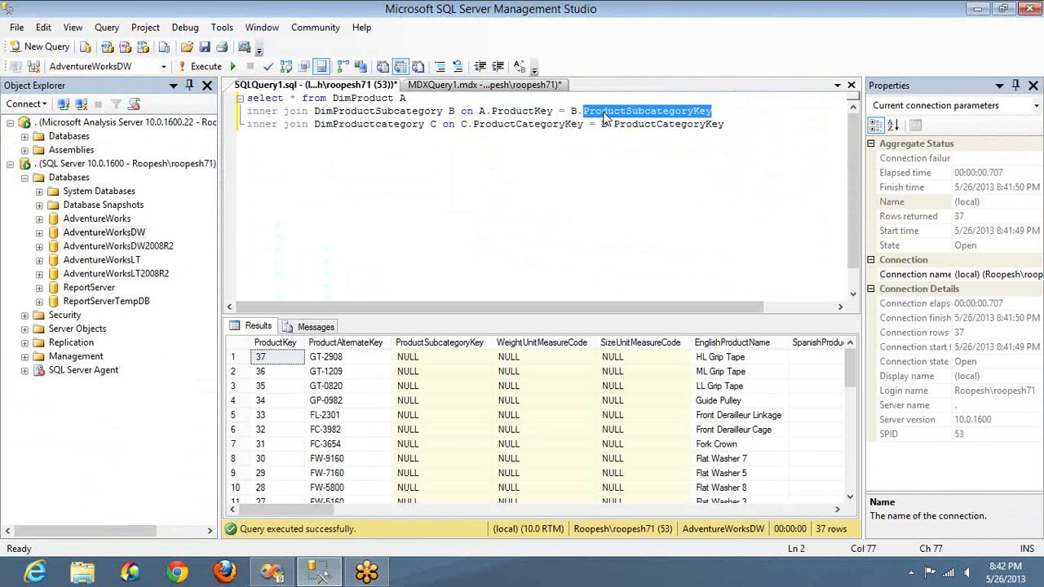
Step: Replace A.ProductKey with A.ProductSubcategoryKey in the DimProductSubcategory join condition and run the query
double_click(535, 114)
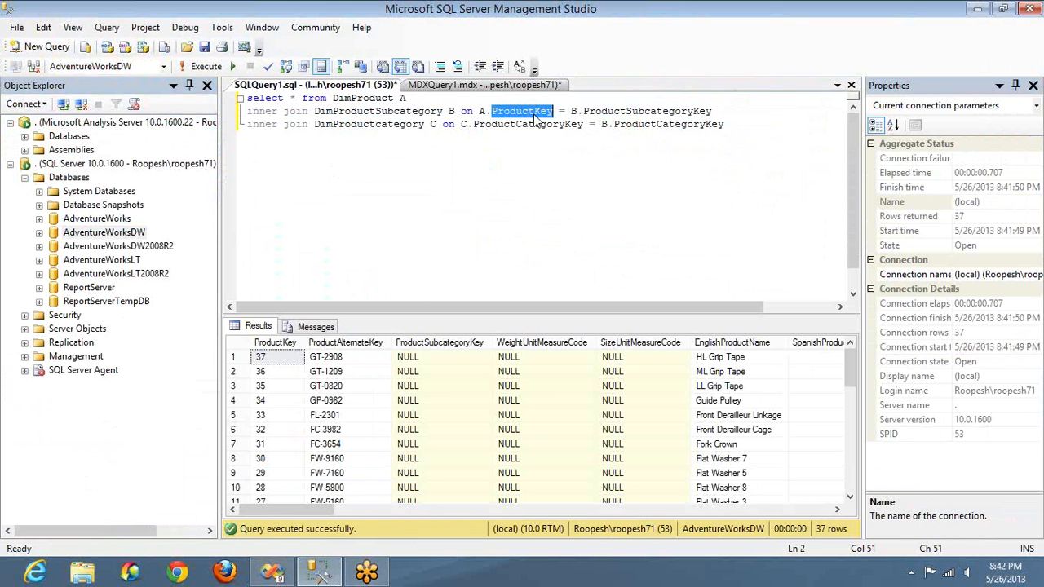
key("ctrl+v")
key("F5")
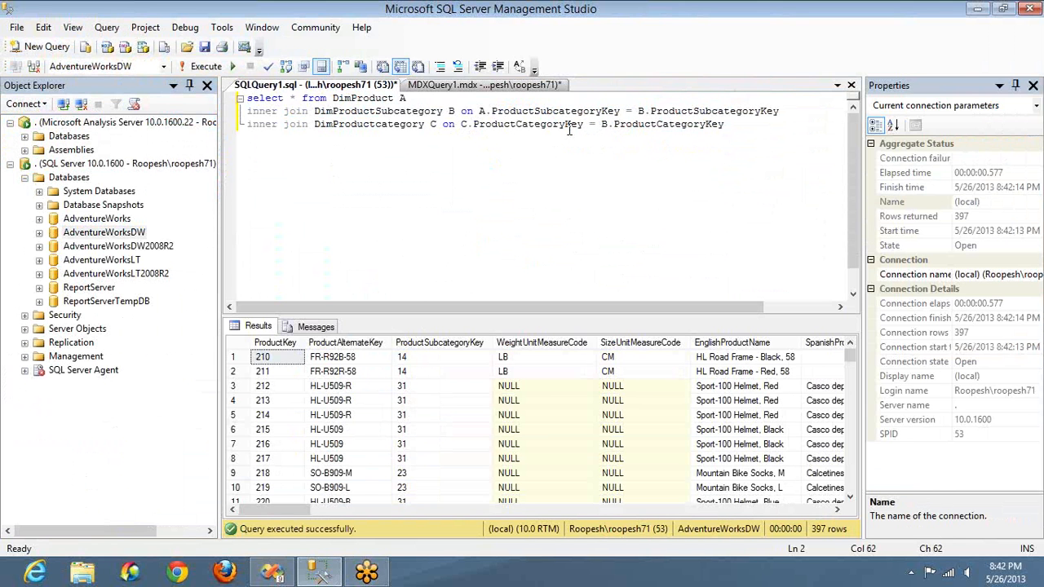
Step: Start a where clause on C.EnglishProductCategoryName on a new line below the joins
left_click(732, 123)
key("Return")
type("where C.EnglishProductCategoryName ")
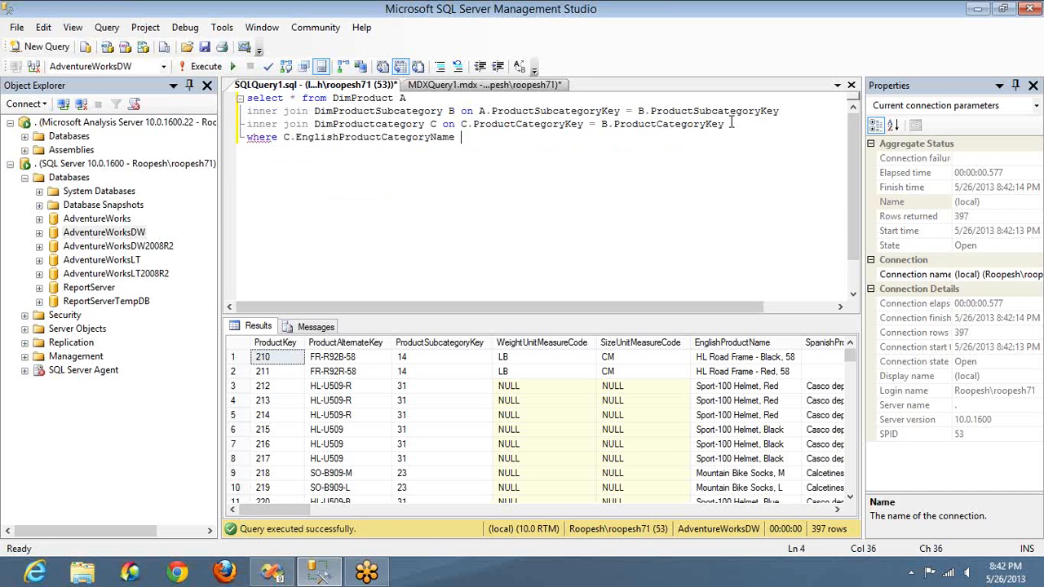
type("= 'A")
Step: Complete the where condition with = 'Accessories' and run the query
key("BackSpace")
key("BackSpace")
type("'Accessories'")
key("F5")
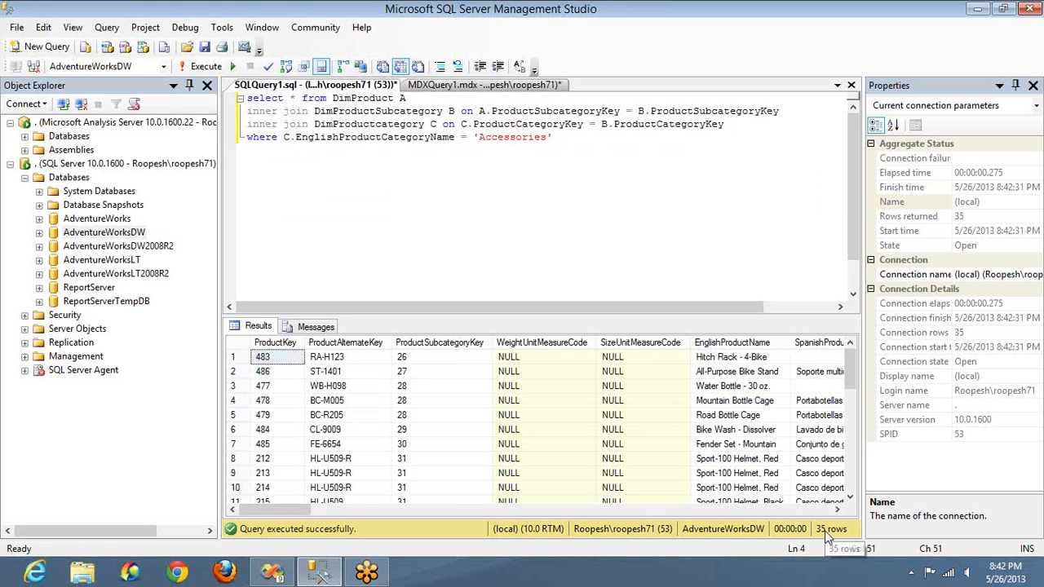
Step: Undo the recent edits in the MDX query, and return to the SQL query
double_click(513, 136)
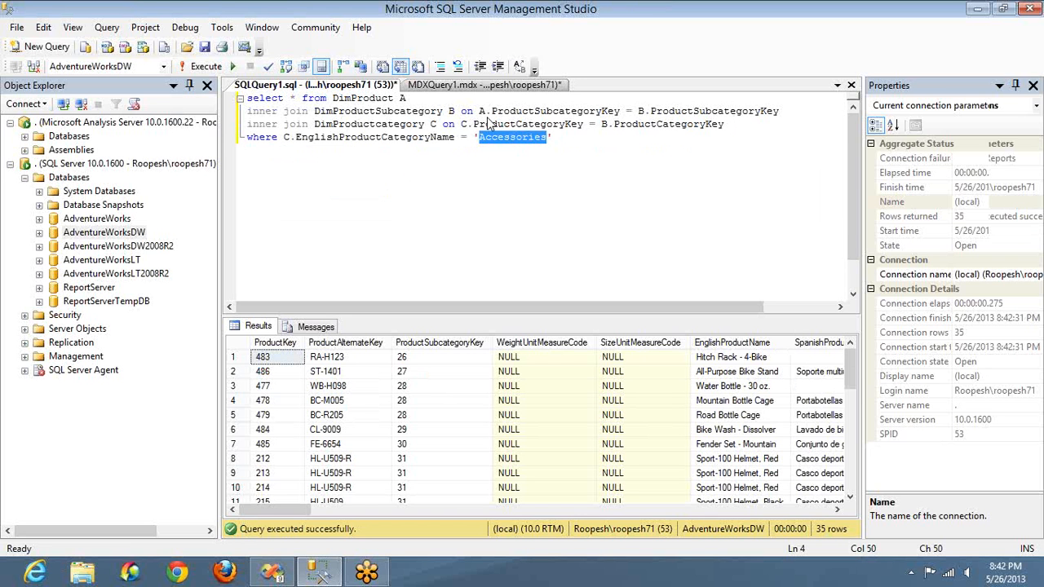
left_click(485, 86)
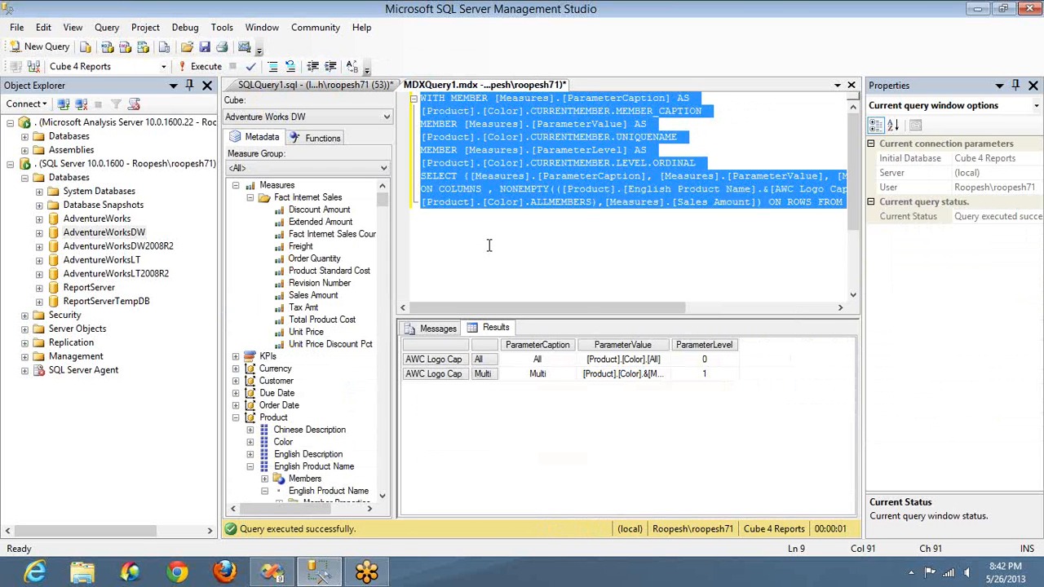
left_click(489, 244)
key("ctrl+z")
key("ctrl+z")
key("ctrl+z")
key("ctrl+z")
key("ctrl+z")
key("ctrl+z")
key("ctrl+z")
key("ctrl+z")
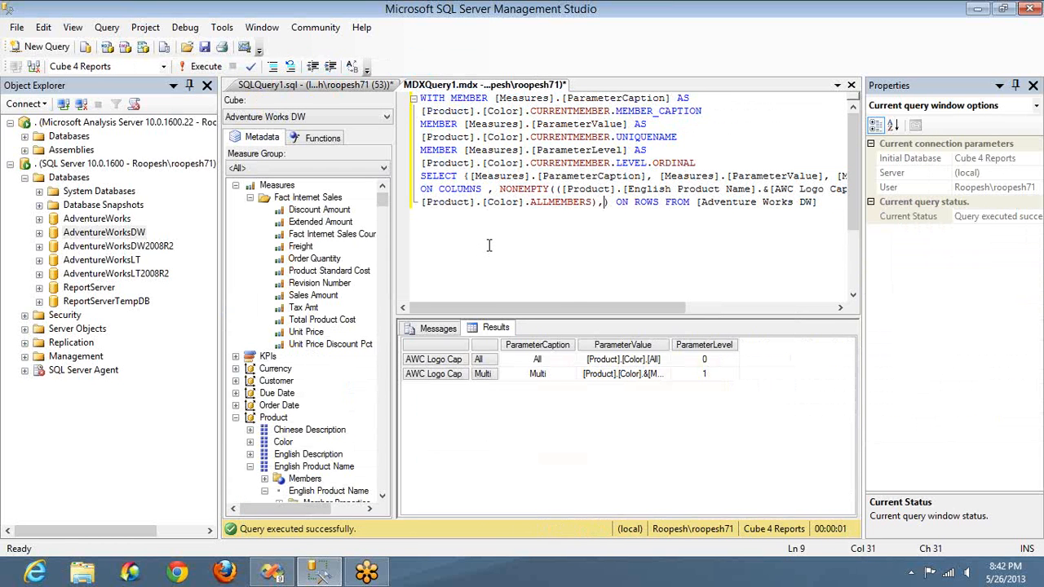
key("ctrl+z")
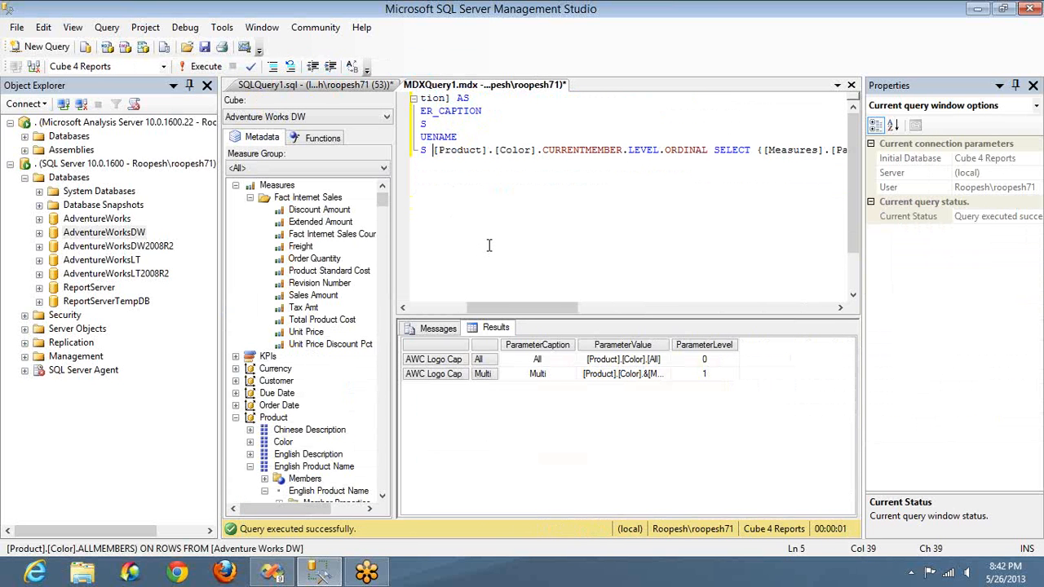
key("ctrl+Tab")
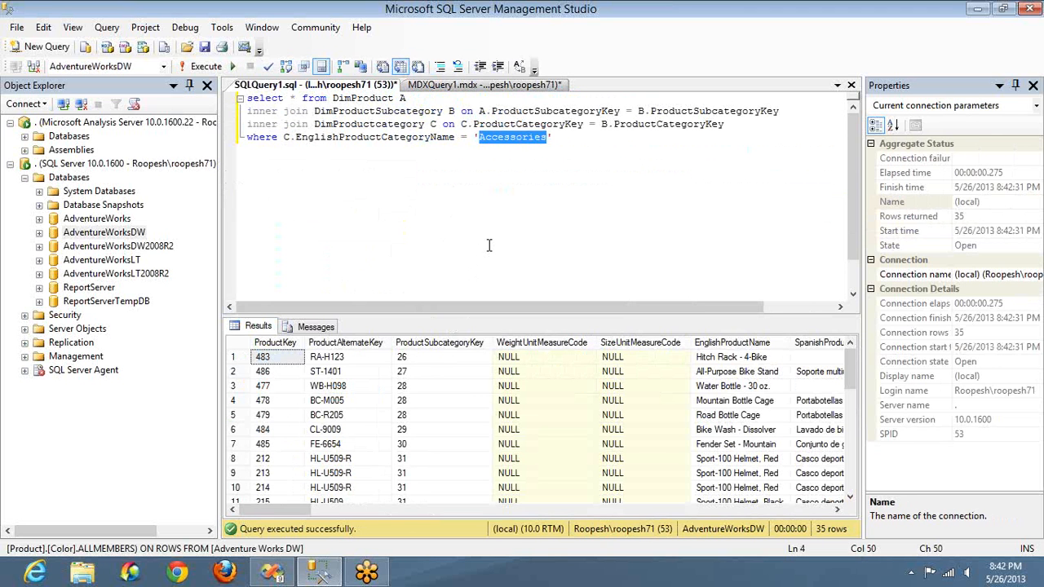
Step: Change the category name in the where clause to 'Bikes' and run the query
type("Bi")
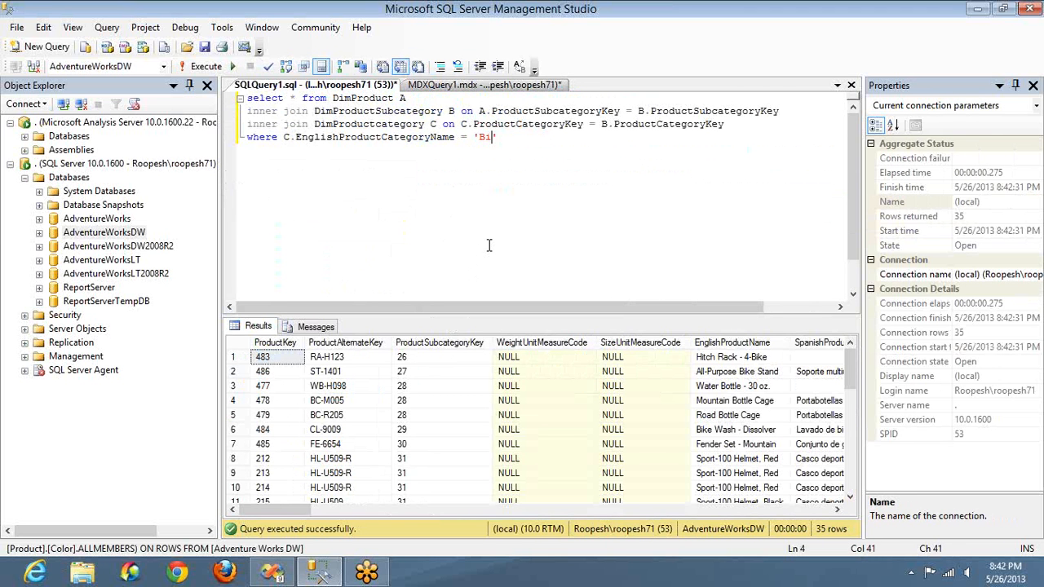
type("kes")
key("F5")
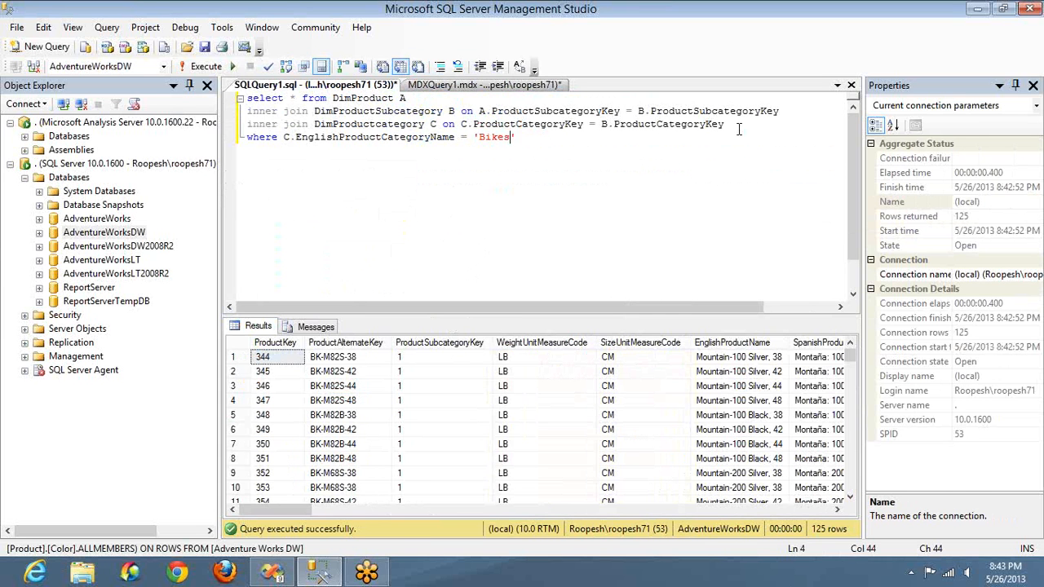
Step: Insert a line with inner join FactInternetSales above the where clause
key("Home")
key("Return")
key("Up")
type("in")
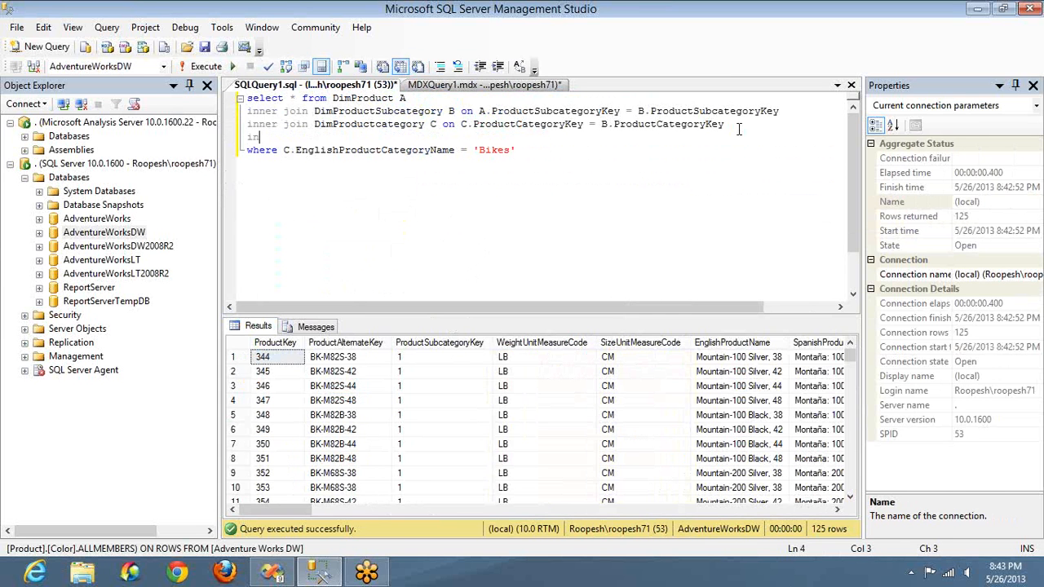
type("er join Fact")
key("Home")
key("Right")
type("n")
key("End")
type("inter")
key("Tab")
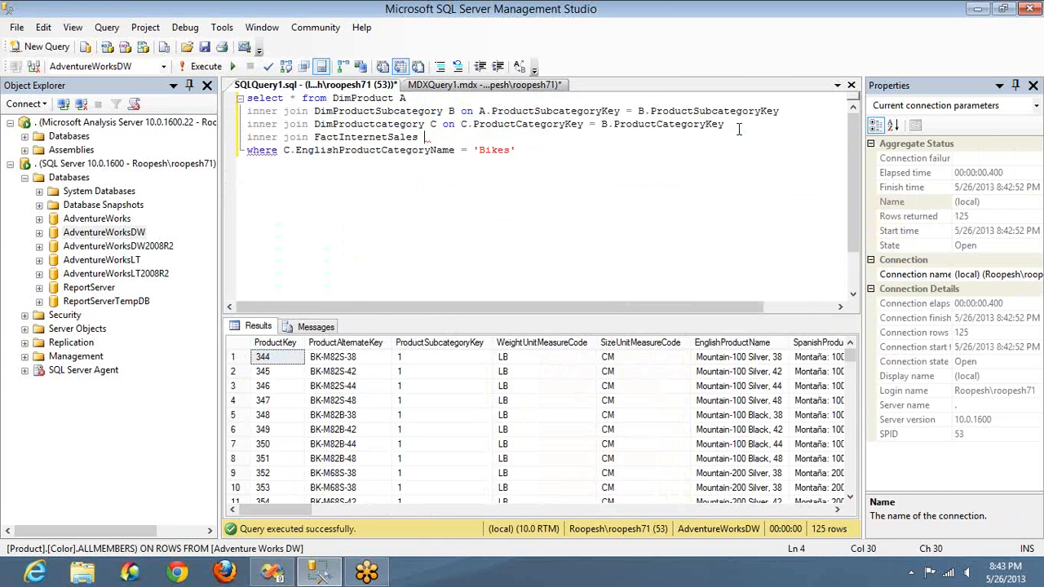
Step: Alias FactInternetSales as D, join it on A.ProductKey = D.ProductKey, and run the query
type("D on A.Pr")
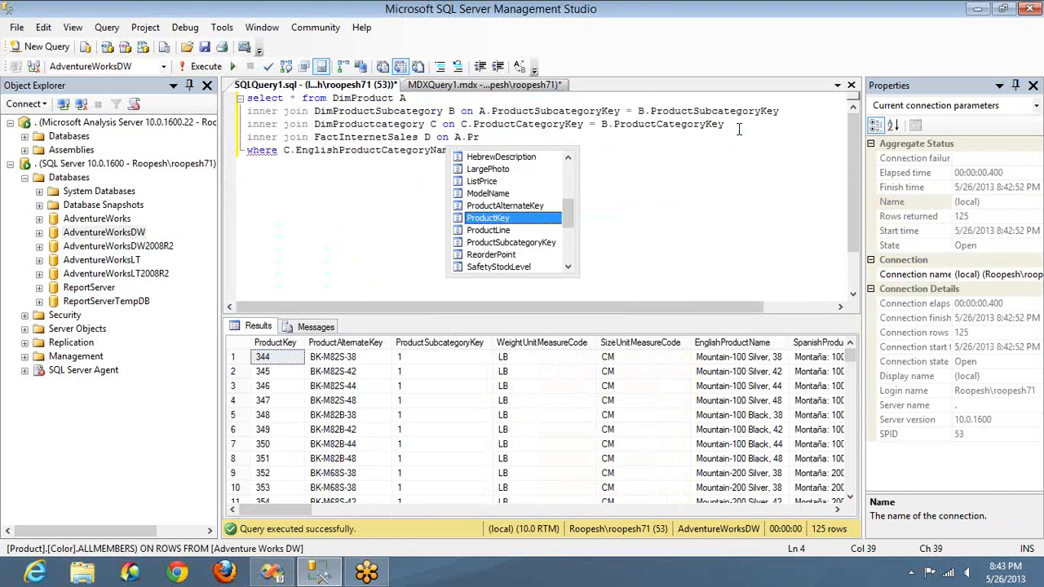
key("Tab")
type("= D.P")
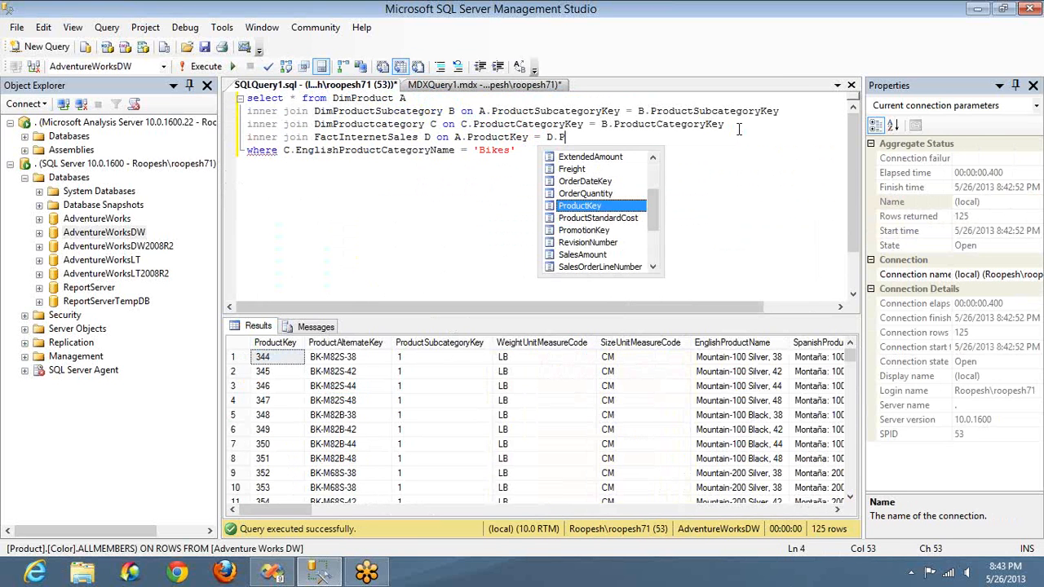
type("roductKey")
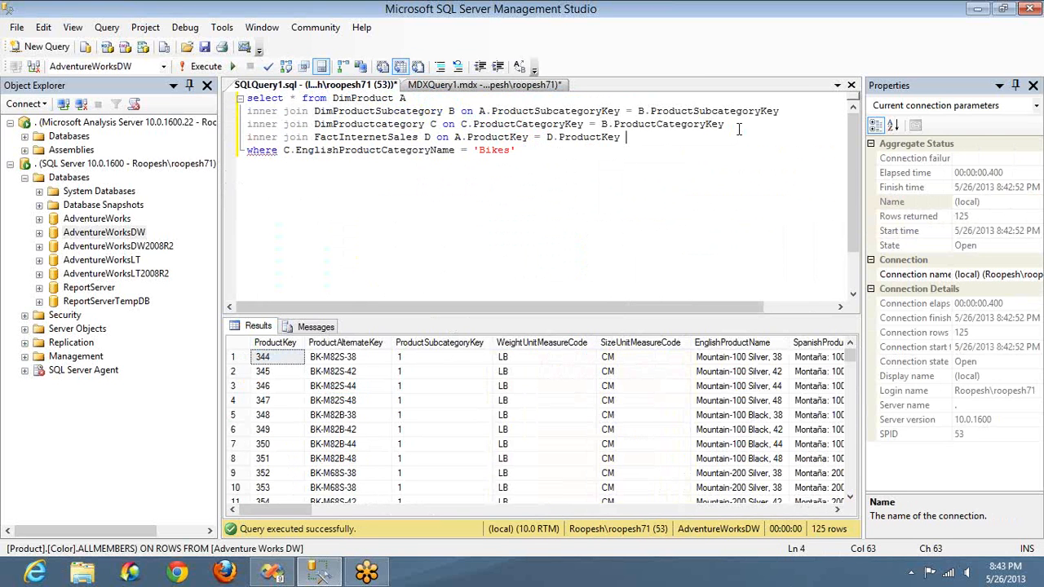
key("F5")
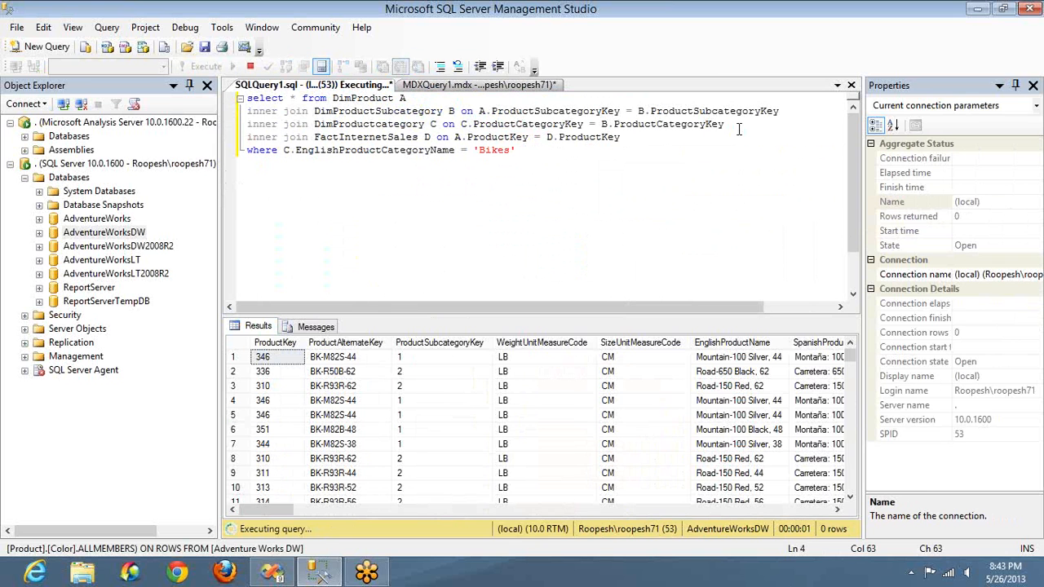
Step: Replace the asterisk in the select list with Distinct EnglishProductName and run the query
left_click(296, 98)
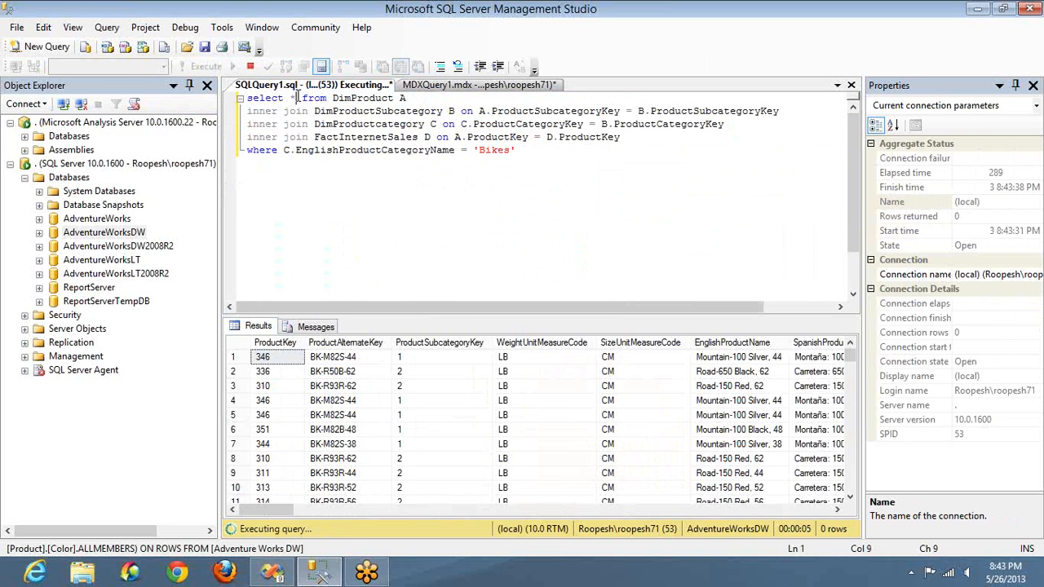
key("BackSpace")
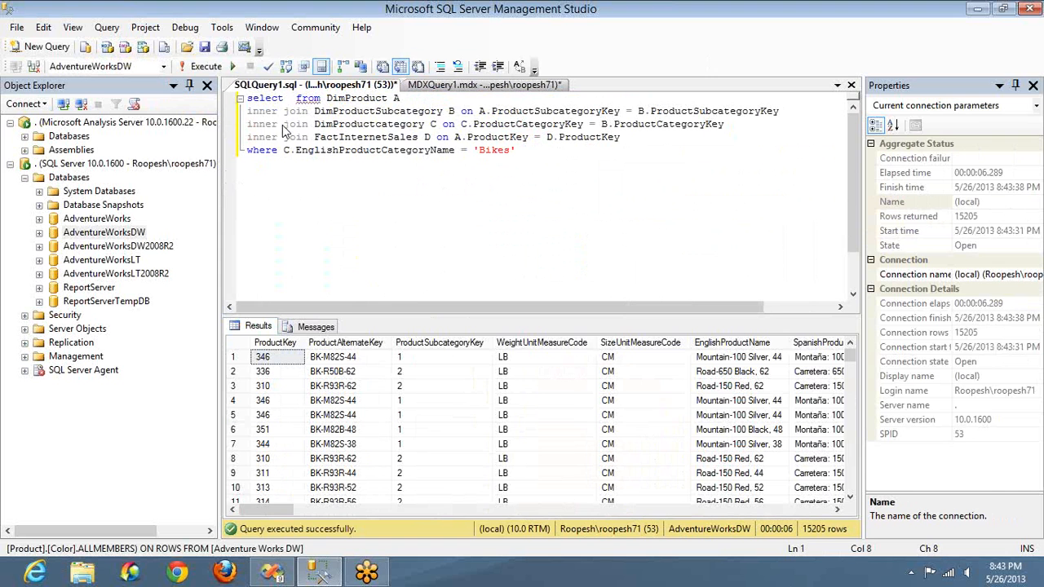
type("Distinct ")
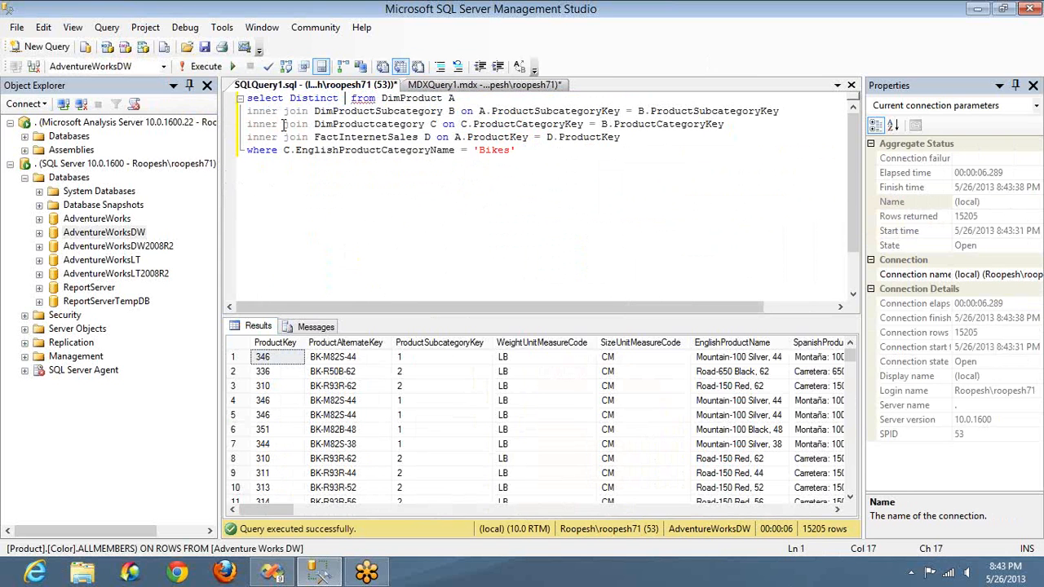
type("Englis")
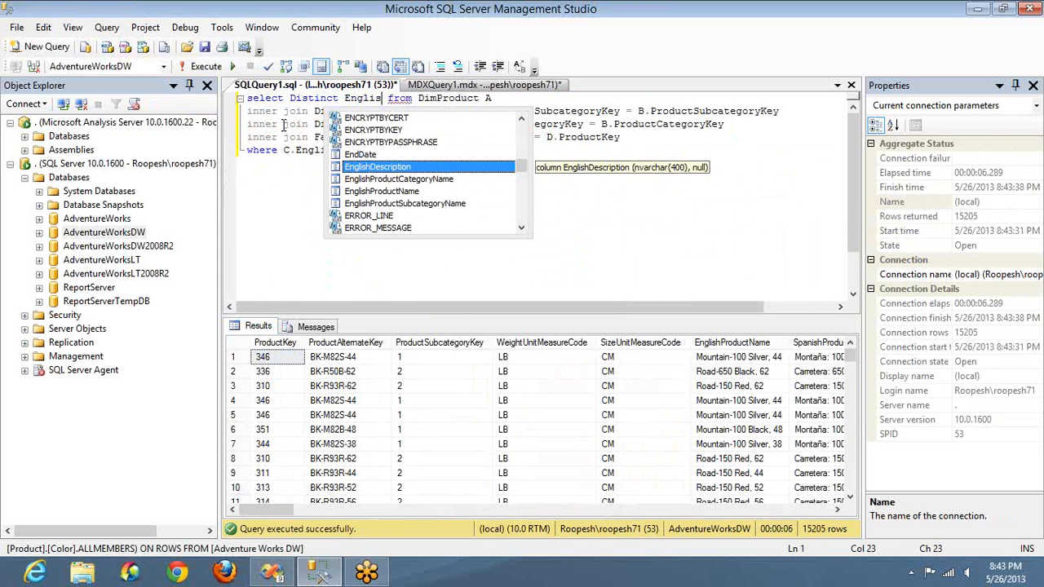
key("Down")
key("Down")
key("space")
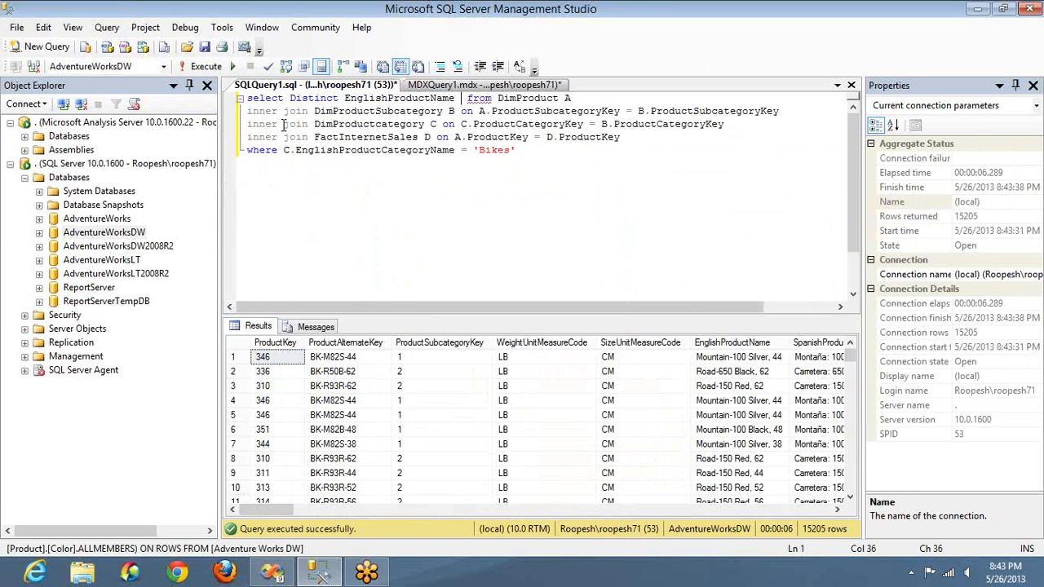
key("F5")
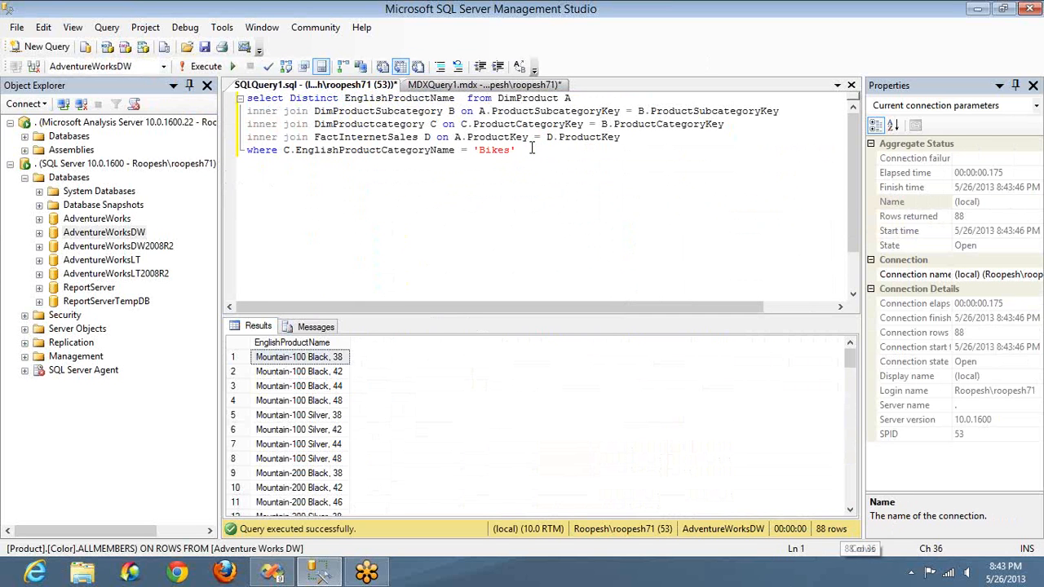
Step: Comment out the FactInternetSales join line and run the query
left_click(595, 137)
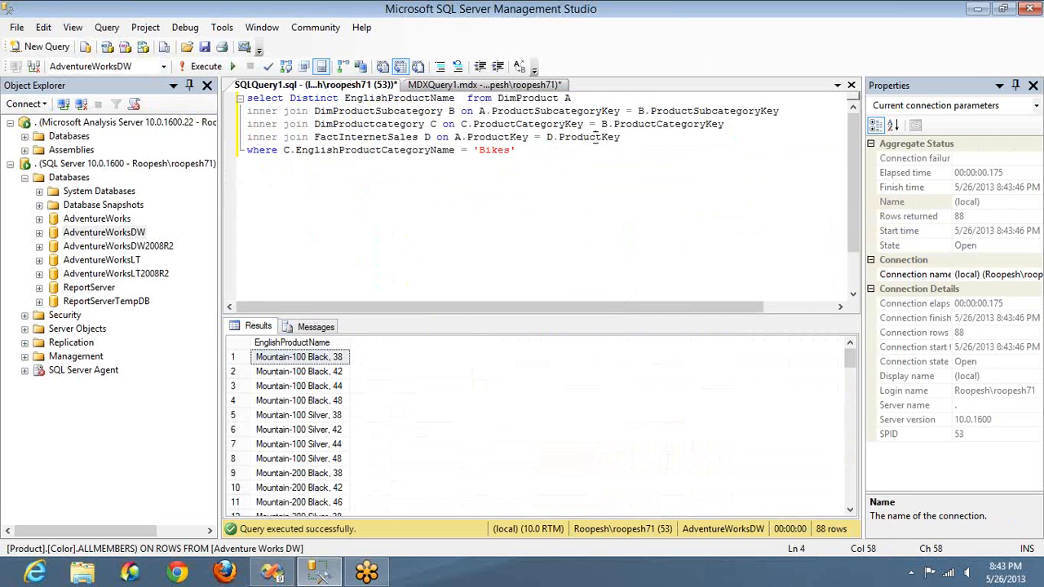
key("Home")
type("-")
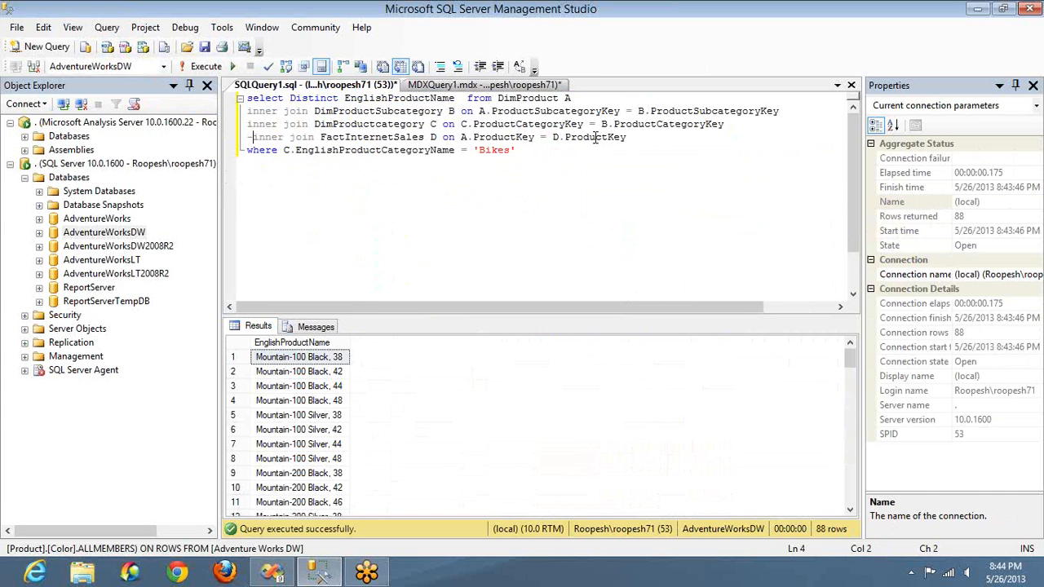
type("-")
key("F5")
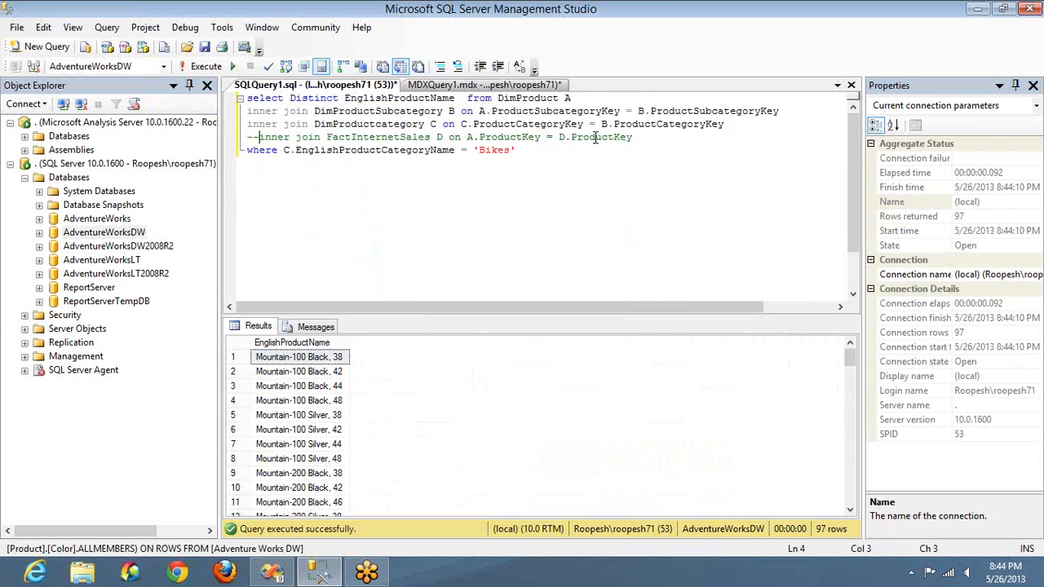
Step: Switch to Visual Studio and show the design view of Fourth Report with MDX.rdl
key("alt+Tab")
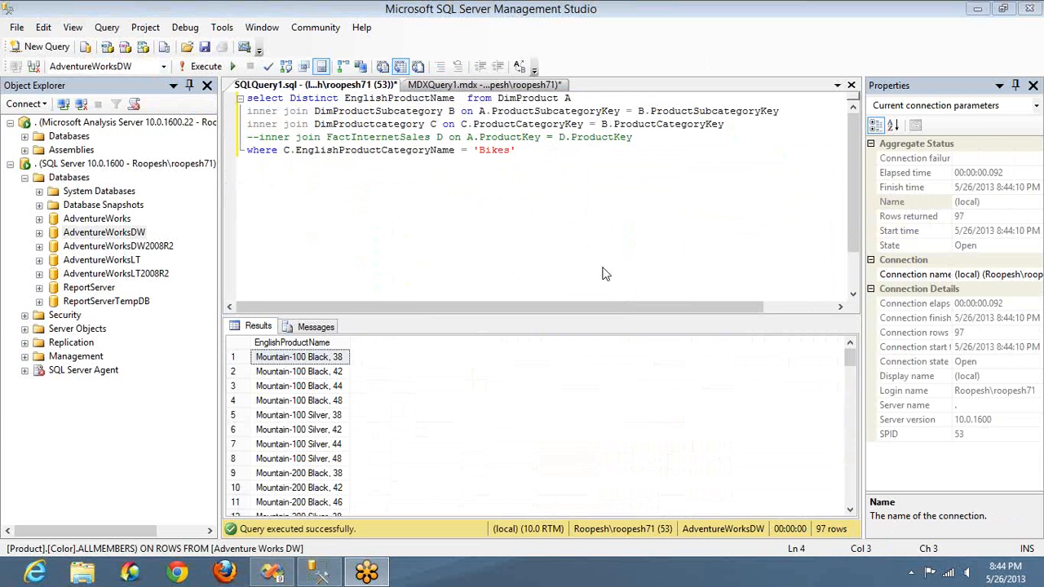
key("alt+Tab")
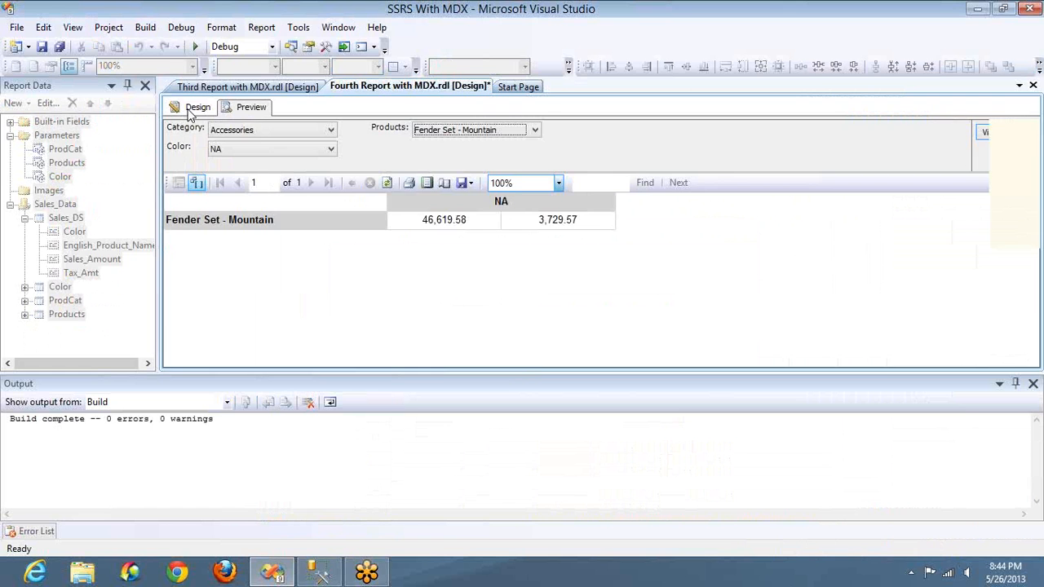
left_click(192, 108)
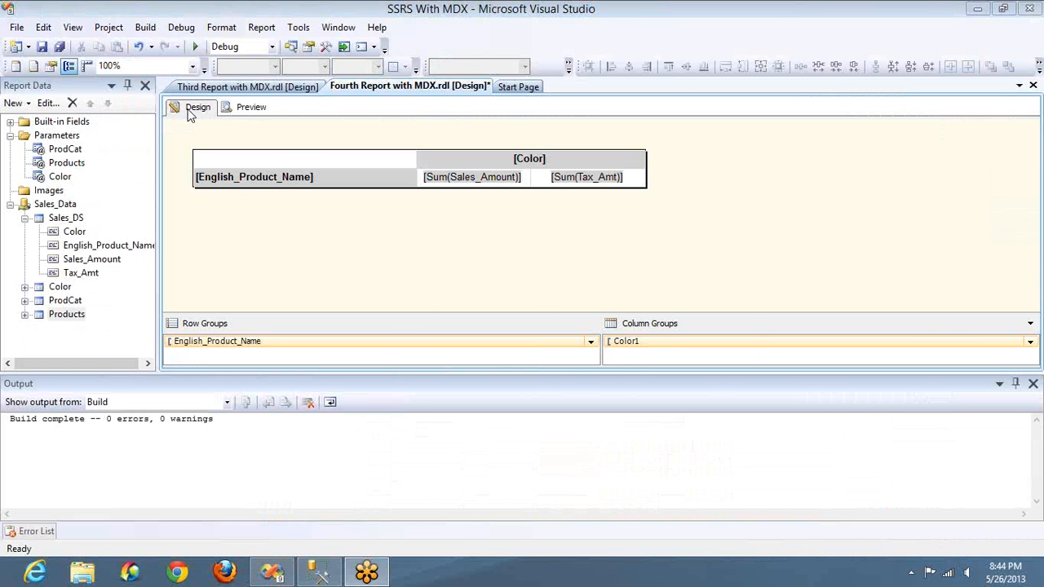
key("alt+Tab")
key("alt+Tab")
key("alt+Tab")
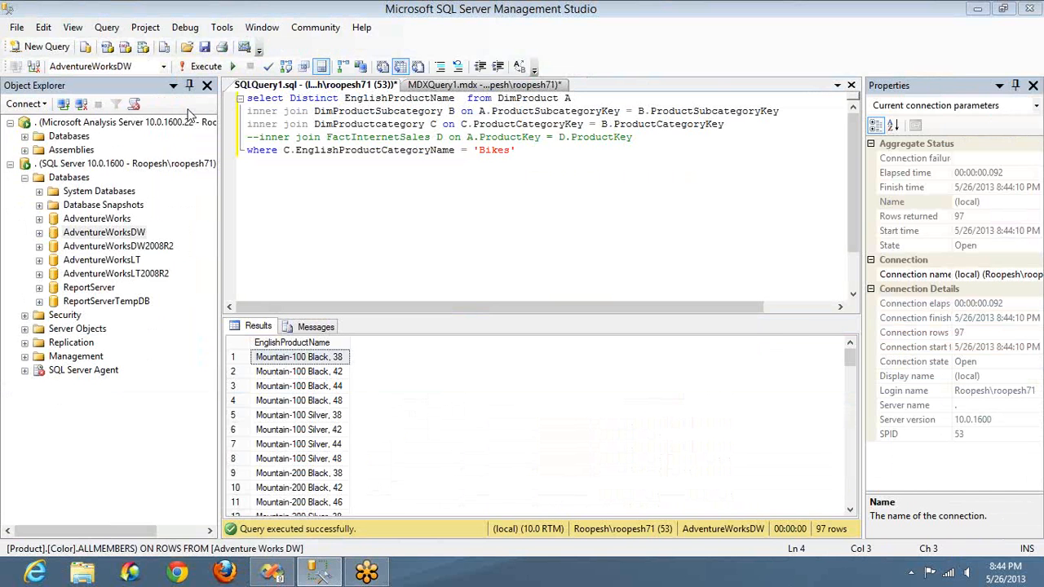
key("alt+Tab")
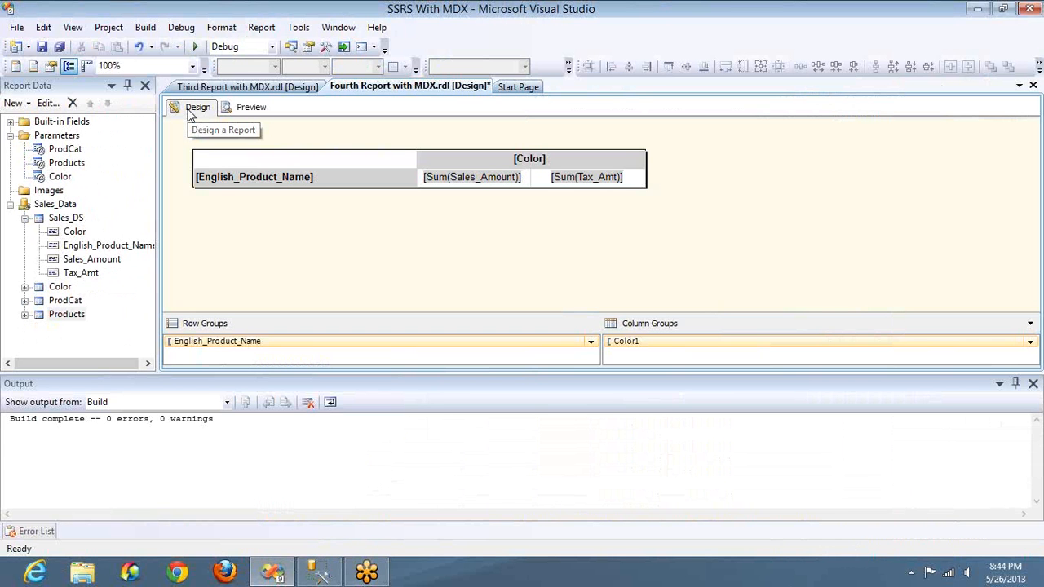